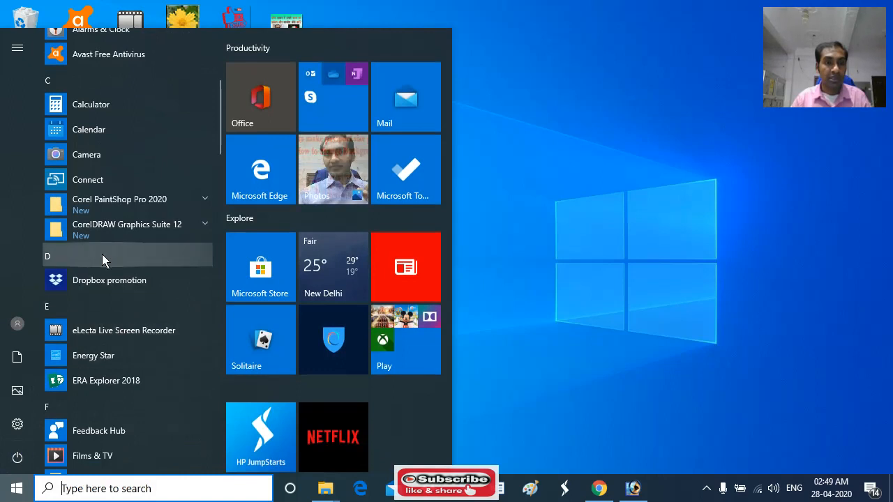
# Look through the installed programs and examine the applications in the Microsoft Office 2013 group, down to Word 2013
pyautogui.scroll(-3, 104, 258)
pyautogui.scroll(-2, 104, 272)
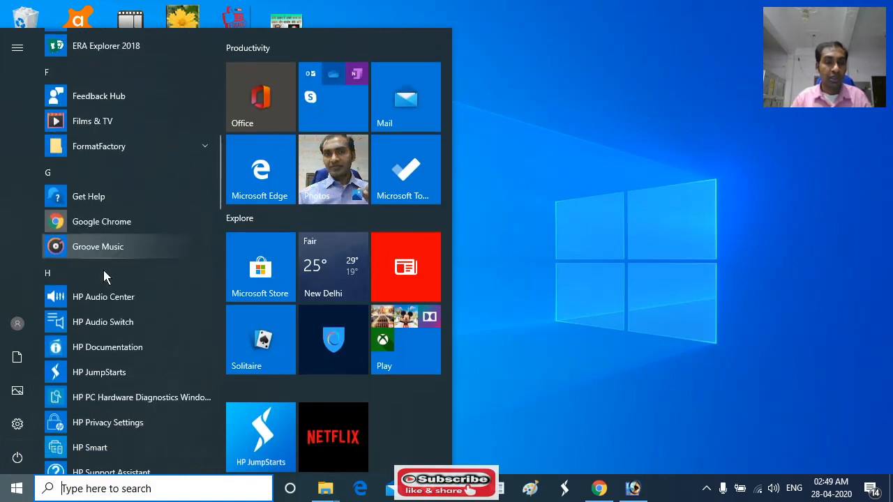
pyautogui.scroll(-4, 104, 272)
pyautogui.scroll(-7, 104, 276)
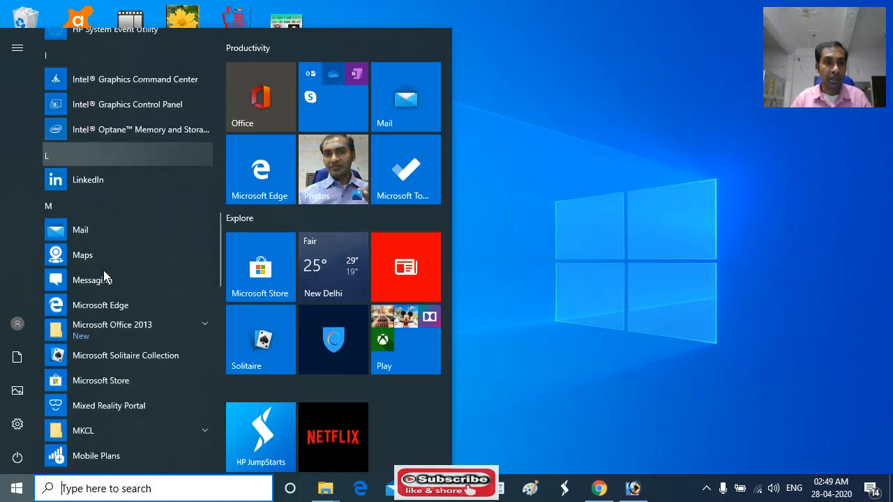
pyautogui.scroll(4, 104, 277)
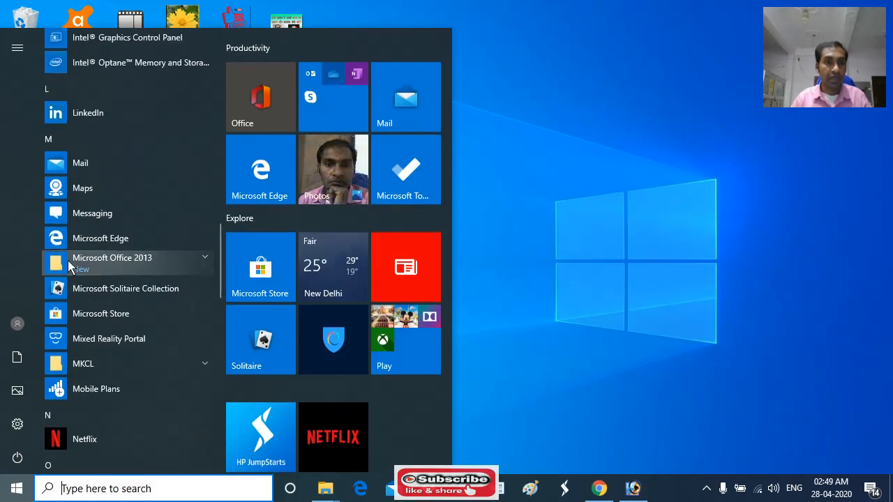
pyautogui.click(204, 260)
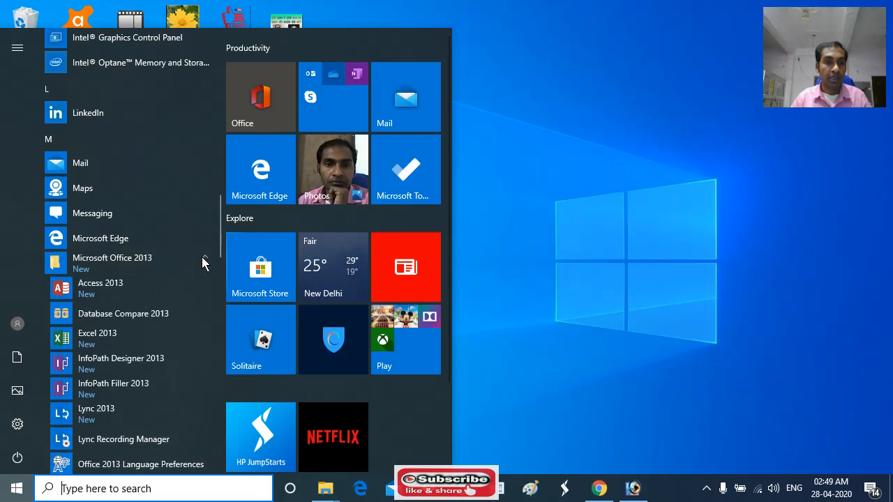
pyautogui.scroll(-3, 145, 347)
pyautogui.scroll(-9, 143, 347)
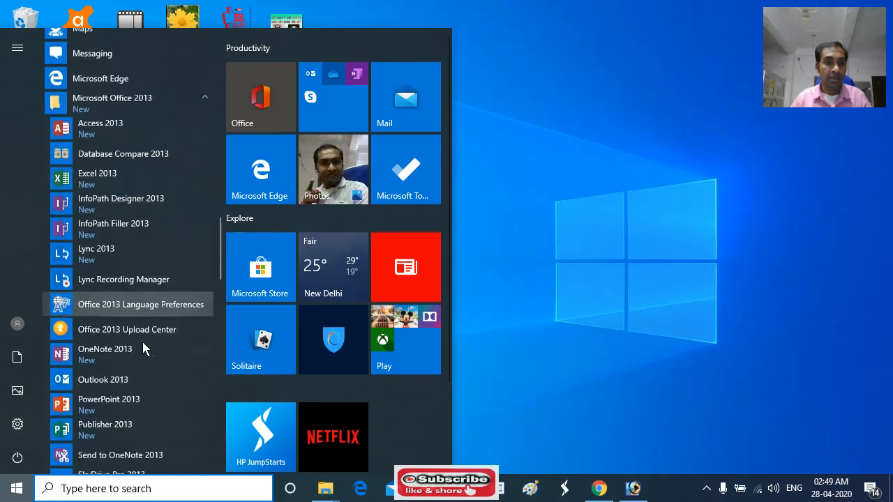
pyautogui.scroll(-2, 141, 347)
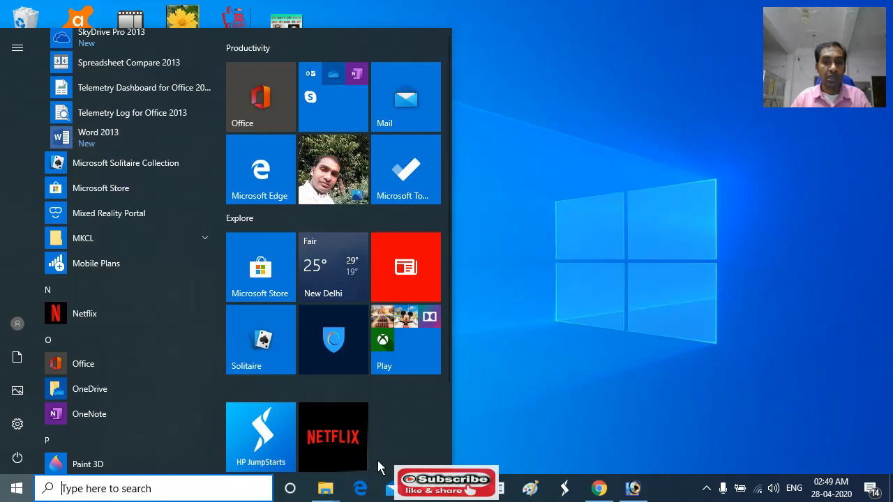
# Switch to Word 2013 and create a new blank document
pyautogui.click(497, 497)
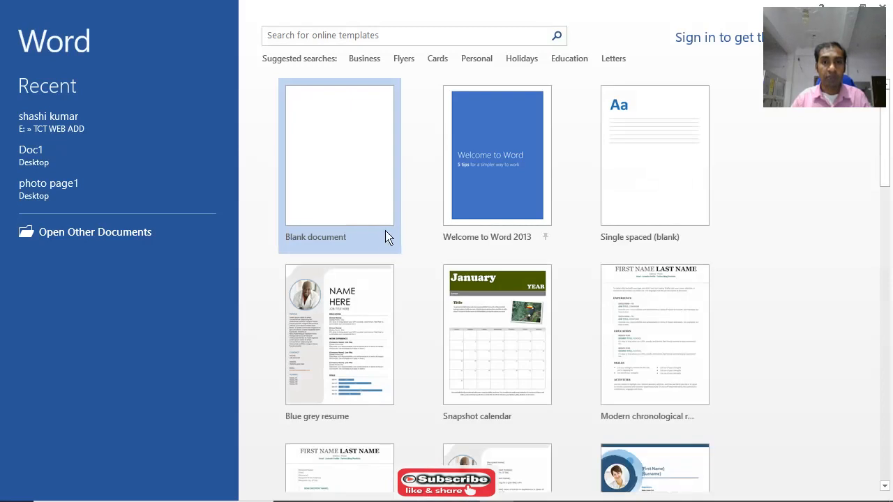
pyautogui.click(333, 164)
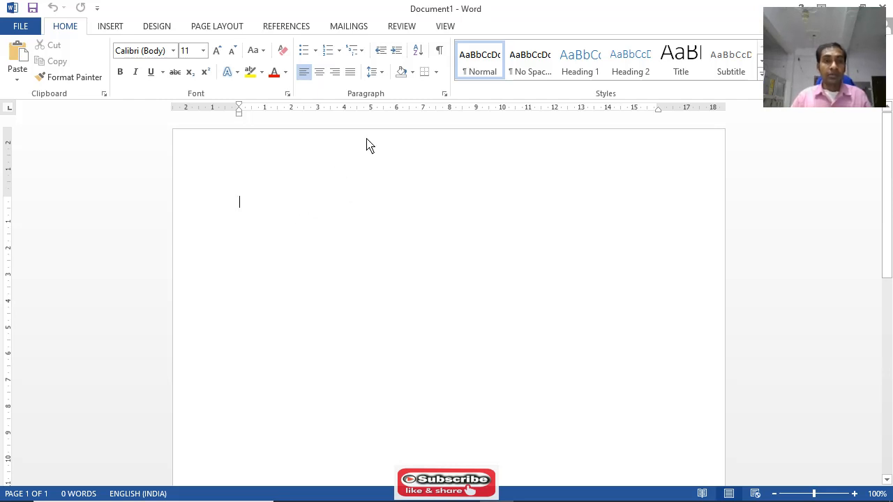
# Centre the first line and enter the heading text RESUME in capitals
pyautogui.click(321, 76)
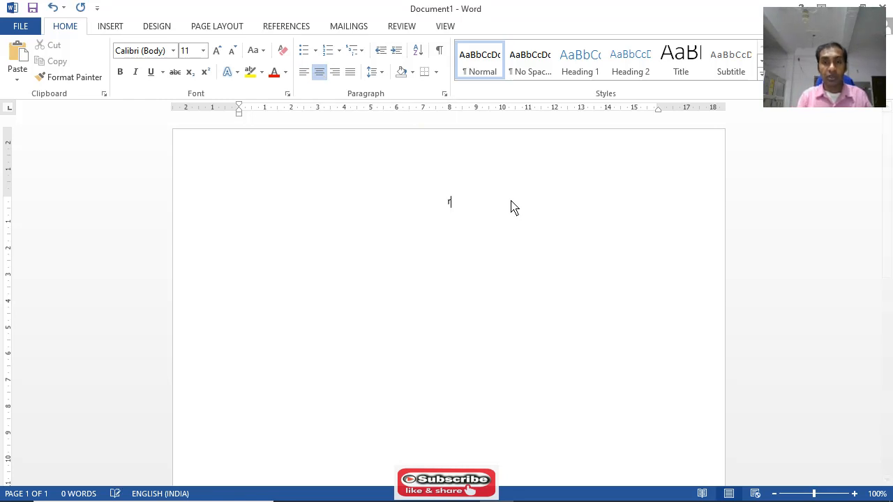
pyautogui.write('r')
pyautogui.press('BackSpace')
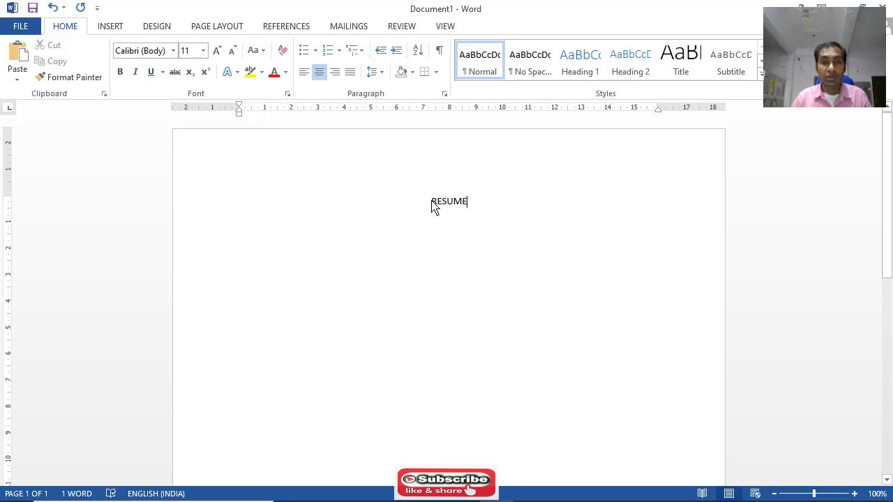
pyautogui.moveTo(432, 204); pyautogui.dragTo(472, 209)
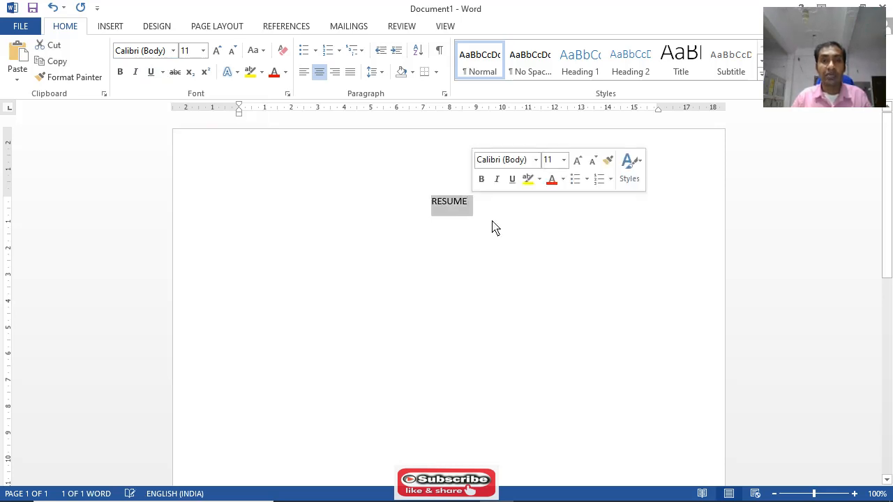
pyautogui.click(492, 225)
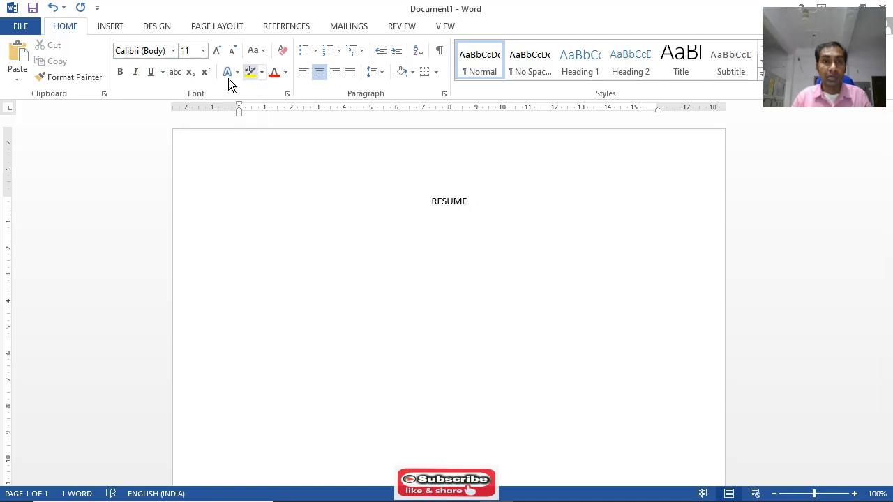
pyautogui.click(445, 28)
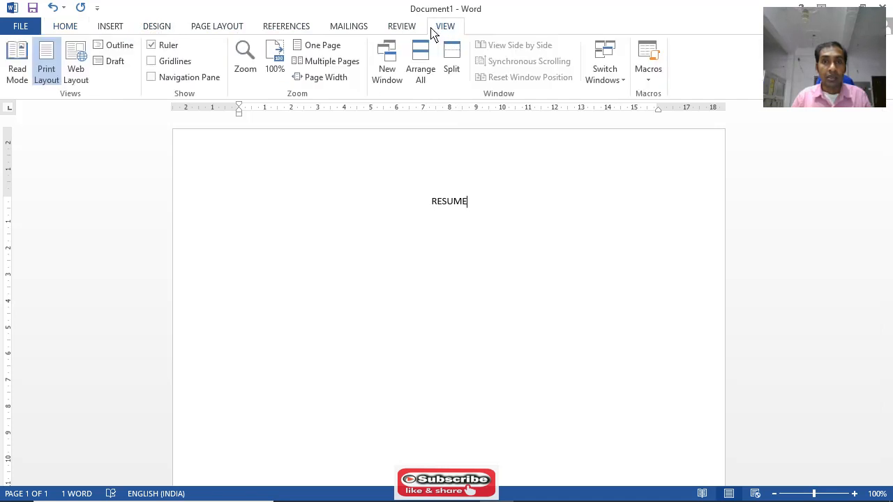
pyautogui.click(63, 26)
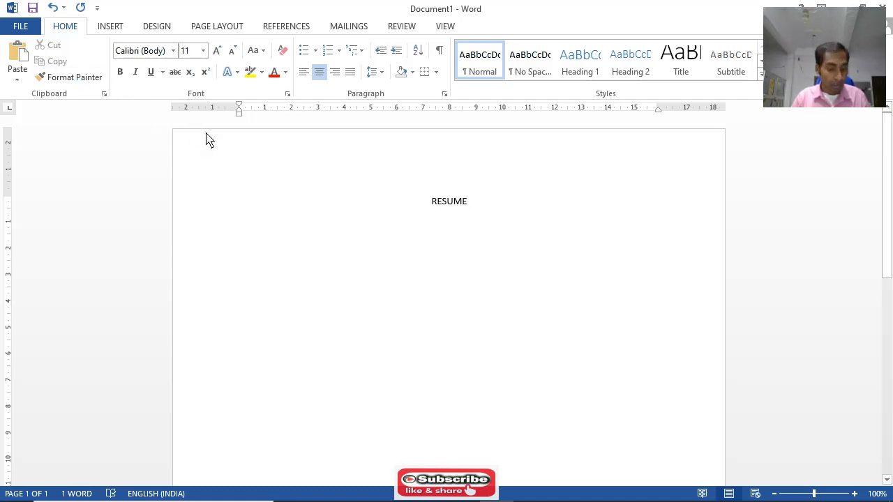
# Select all the document's text and view the available selection commands, returning the window to full size at the end
pyautogui.hotkey('ctrl', 'a')
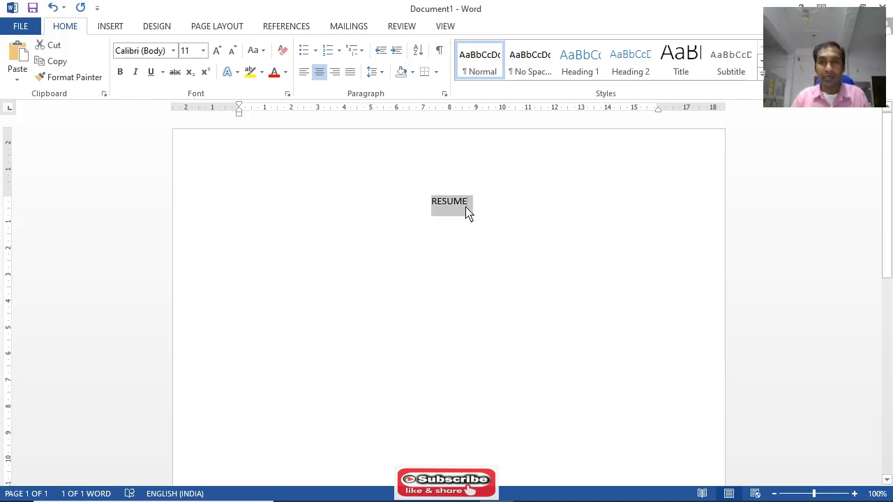
pyautogui.doubleClick(673, 15)
pyautogui.moveTo(607, 70); pyautogui.dragTo(491, 53)
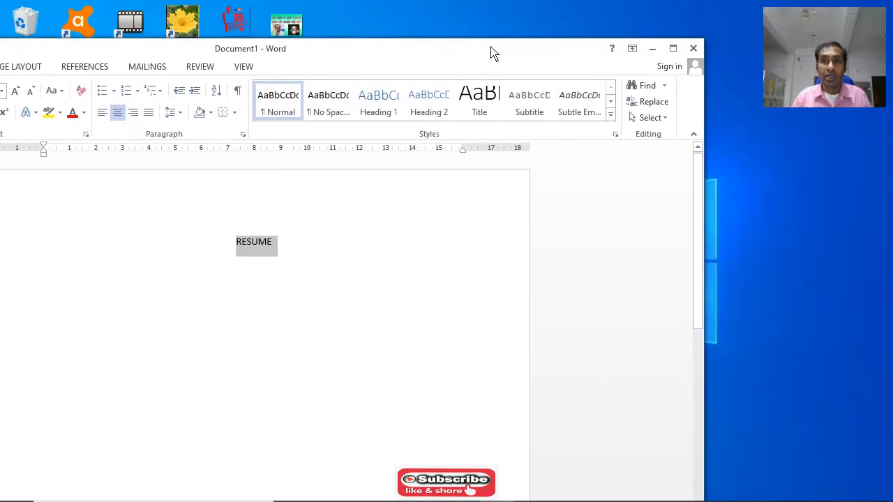
pyautogui.click(663, 118)
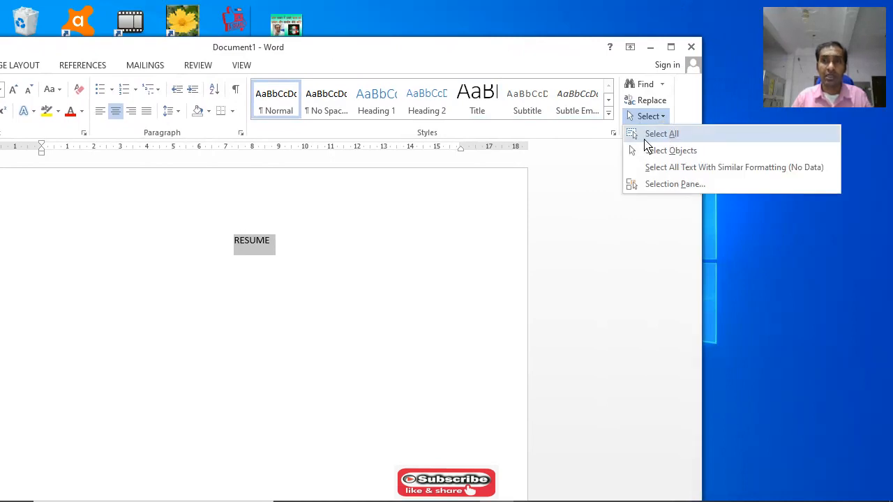
pyautogui.click(671, 46)
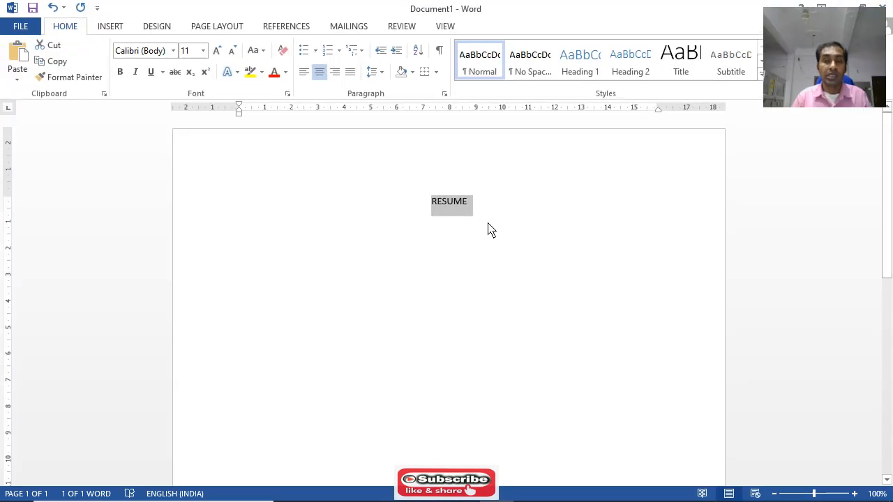
# Set the selected RESUME heading in Times New Roman at font size 20
pyautogui.click(173, 51)
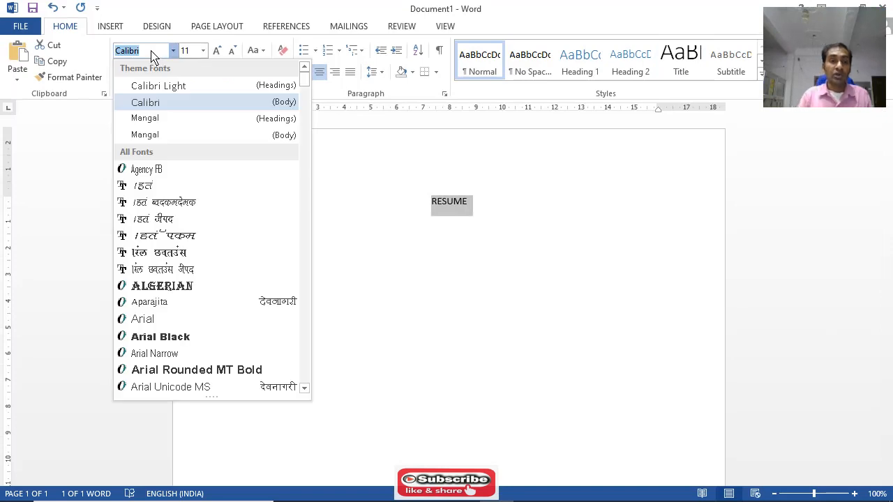
pyautogui.write('Times New Ro')
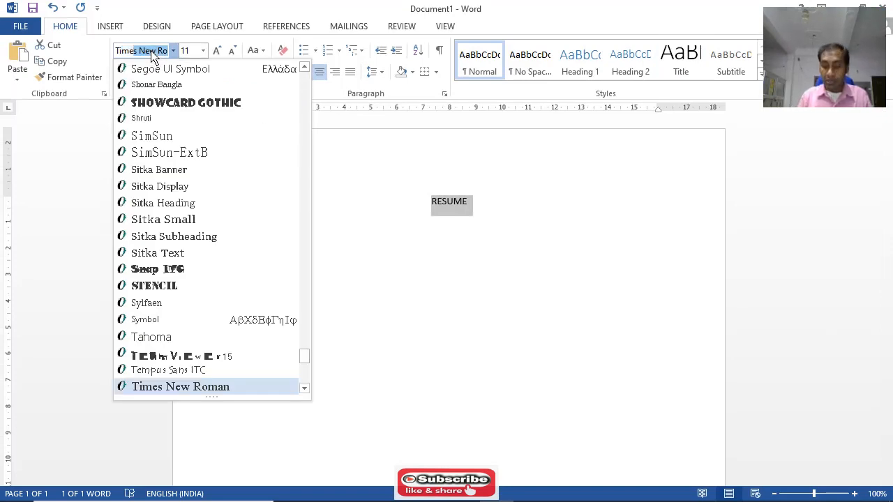
pyautogui.press('Return')
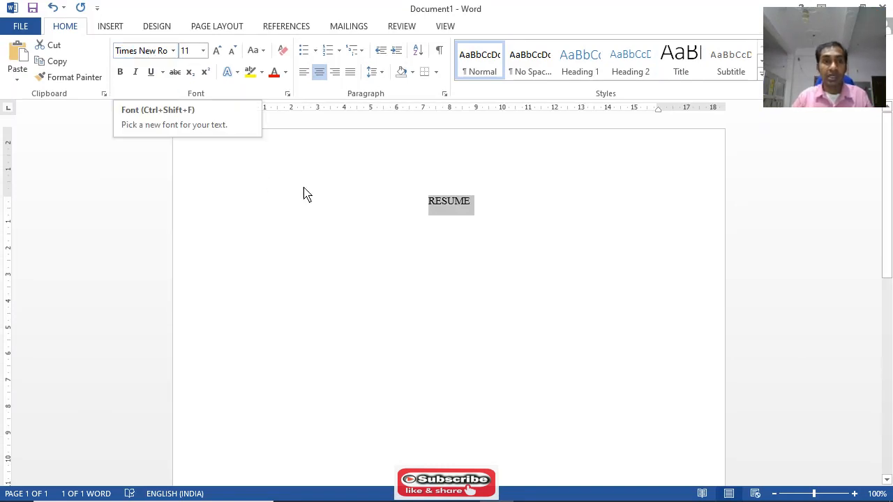
pyautogui.click(203, 51)
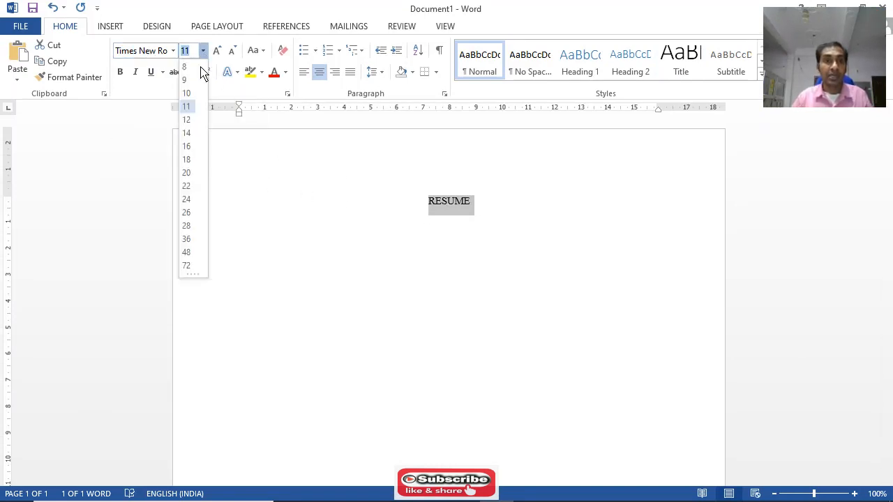
pyautogui.click(186, 173)
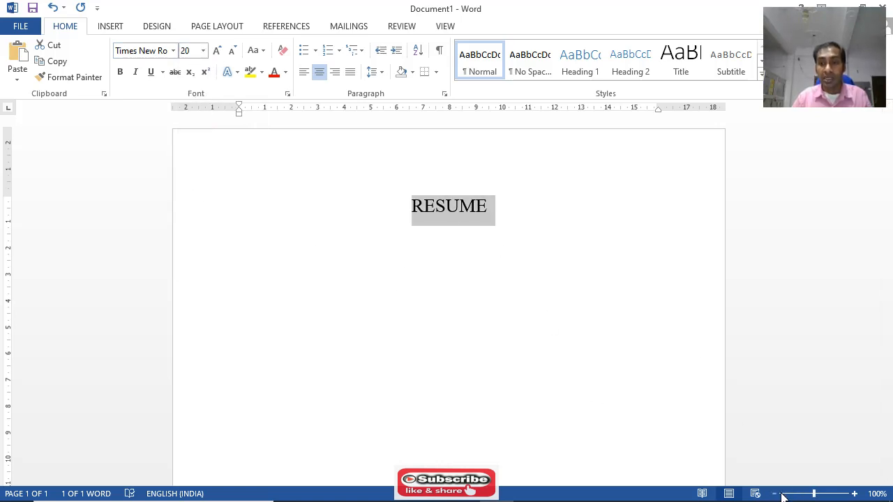
# Narrow the page margins to about 1.2 cm at the top, 1.5 cm on the right and 1.7 cm on the left
pyautogui.click(878, 494)
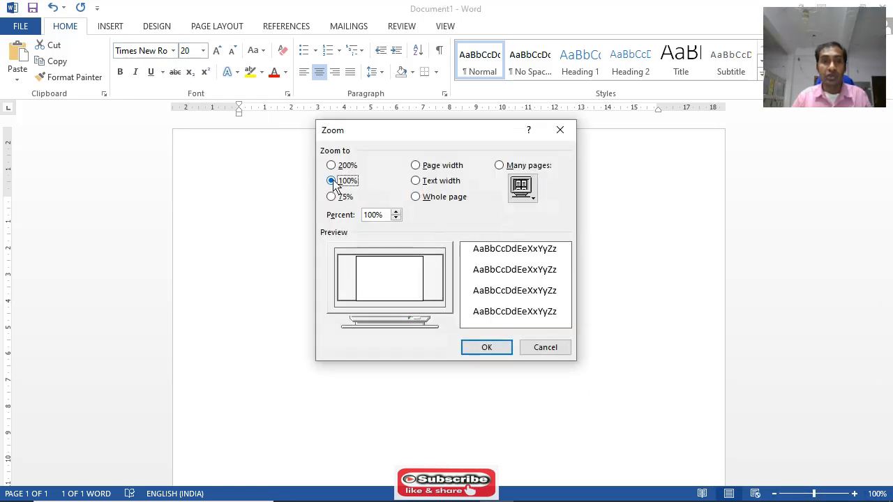
pyautogui.click(484, 347)
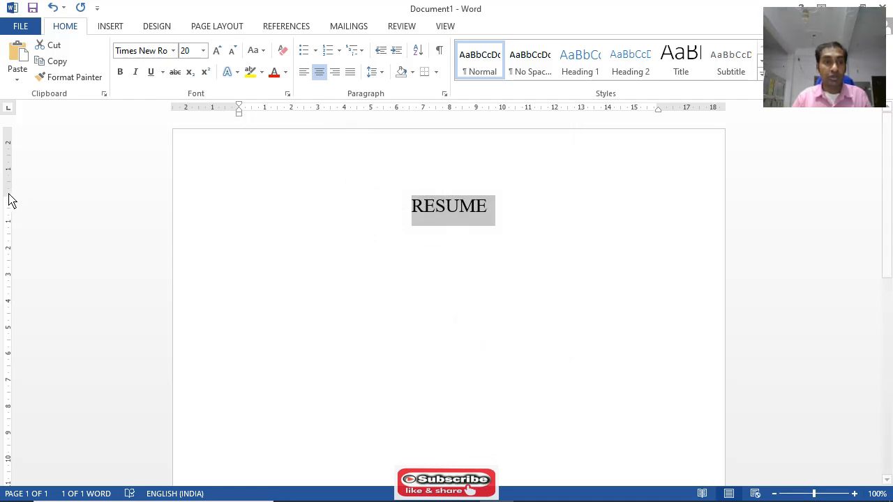
pyautogui.moveTo(8, 195); pyautogui.dragTo(7, 170)
pyautogui.click(10, 168)
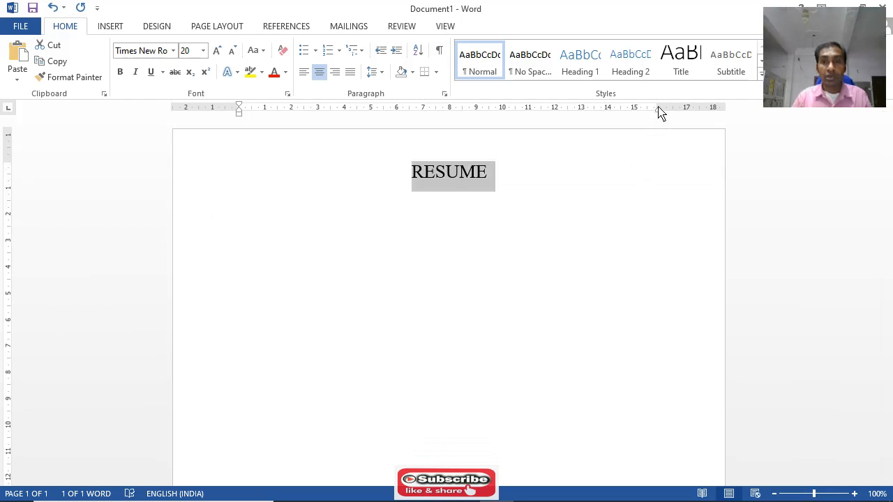
pyautogui.moveTo(660, 110); pyautogui.dragTo(688, 113)
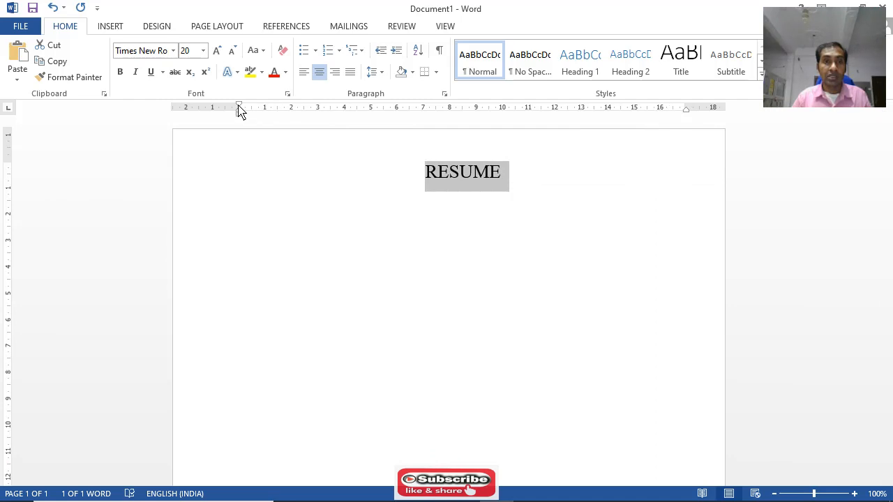
pyautogui.moveTo(239, 110); pyautogui.dragTo(222, 114)
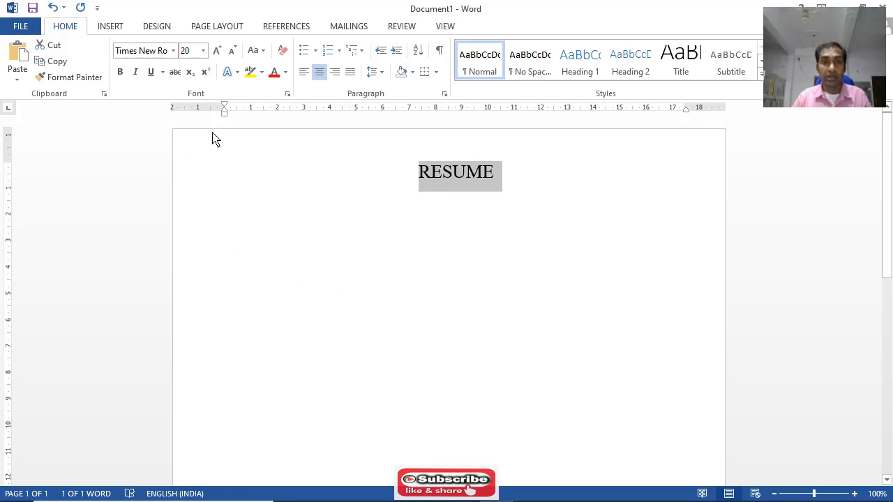
pyautogui.moveTo(223, 113); pyautogui.dragTo(217, 111)
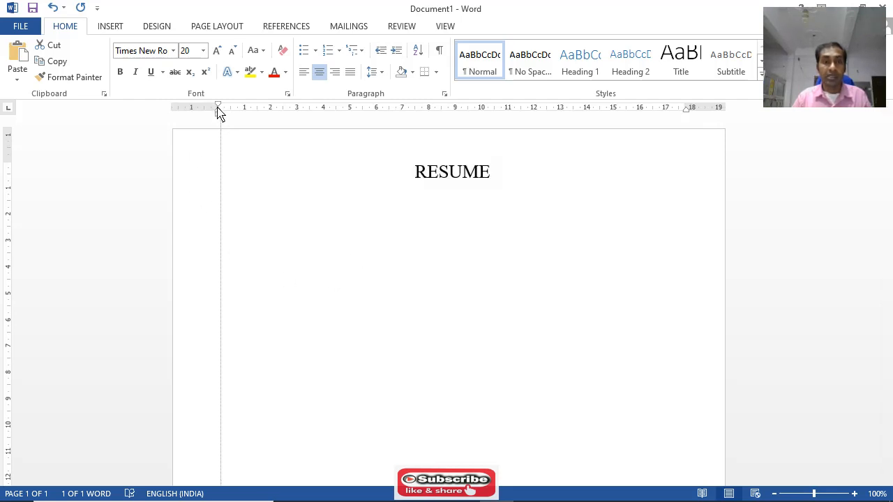
pyautogui.click(502, 212)
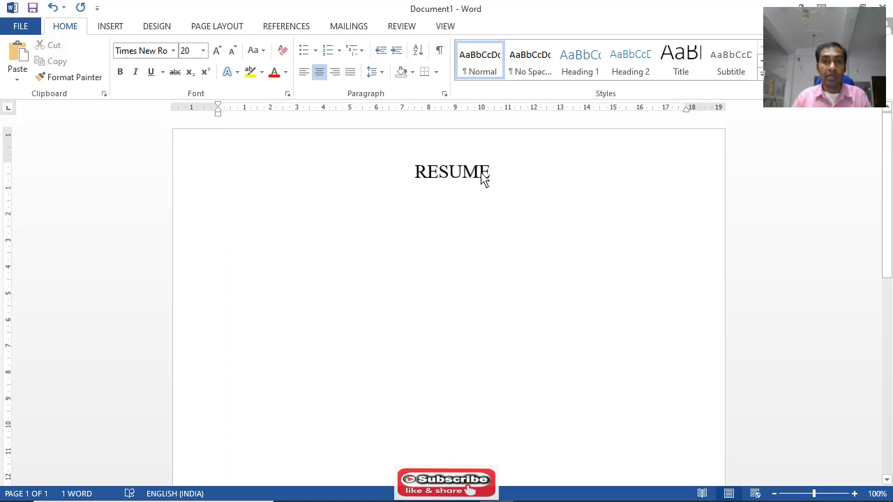
# Make the RESUME heading italic, bold and underlined, leaving the cursor at the end of the heading
pyautogui.moveTo(482, 179); pyautogui.dragTo(417, 184)
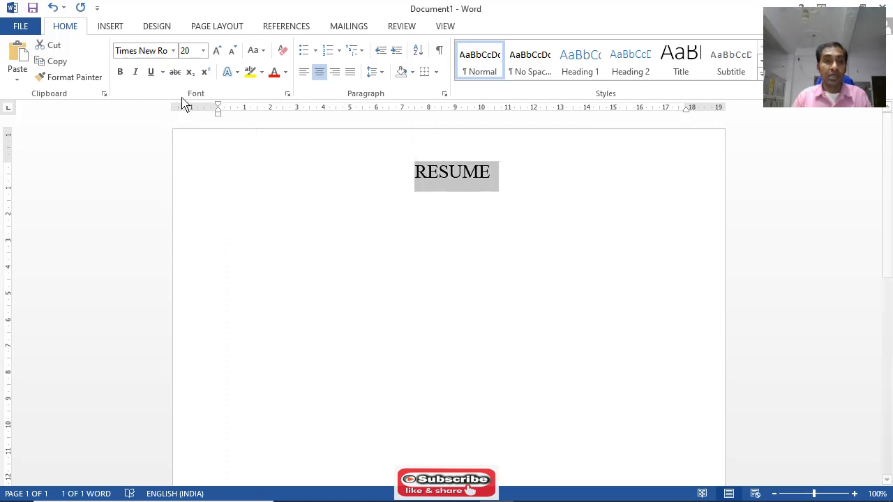
pyautogui.click(137, 77)
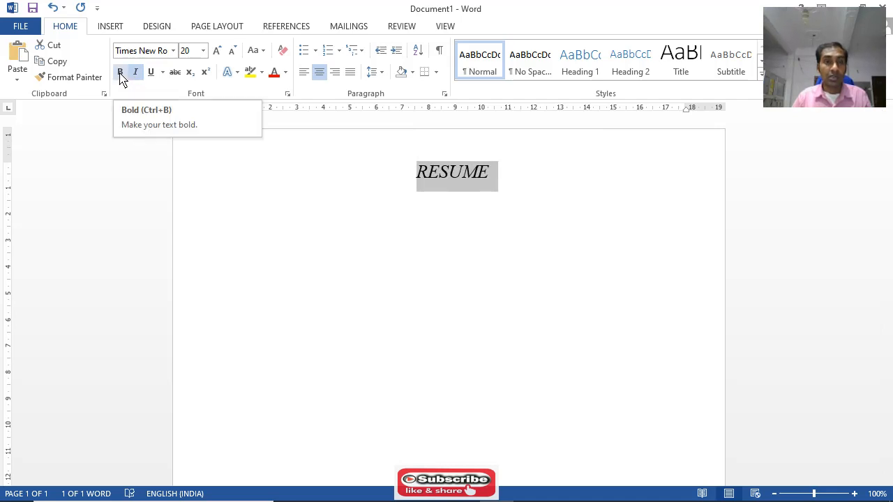
pyautogui.click(120, 74)
pyautogui.click(152, 73)
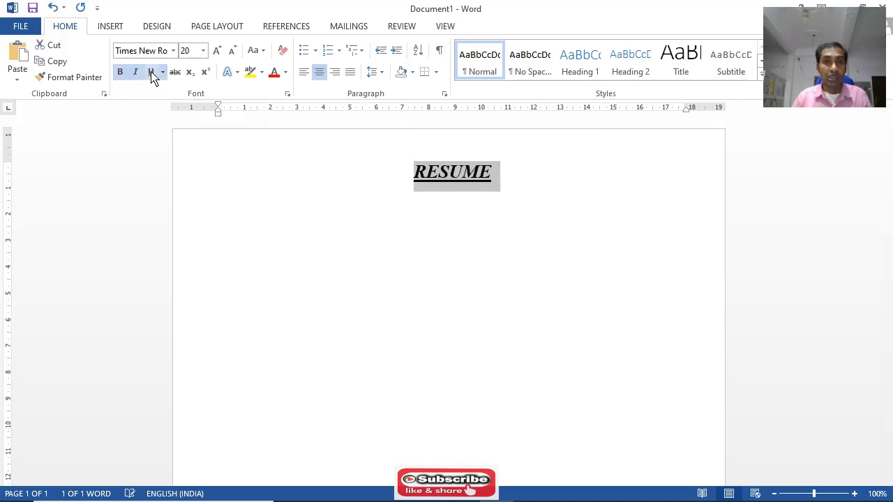
pyautogui.click(502, 189)
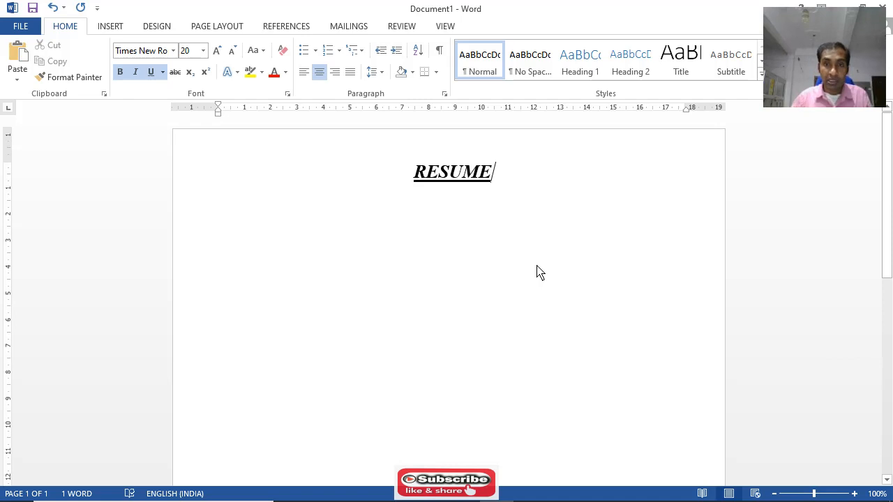
# Add three new lines below the RESUME heading
pyautogui.press('Return')
pyautogui.press('Return')
pyautogui.press('Return')
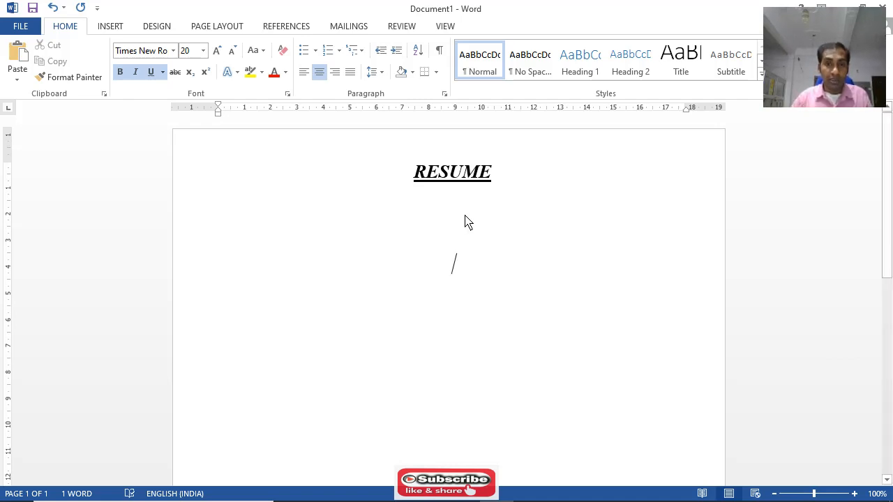
# Left-align the empty line below the heading, turn off bold, italic and underline, and set the font size to 16
pyautogui.click(305, 74)
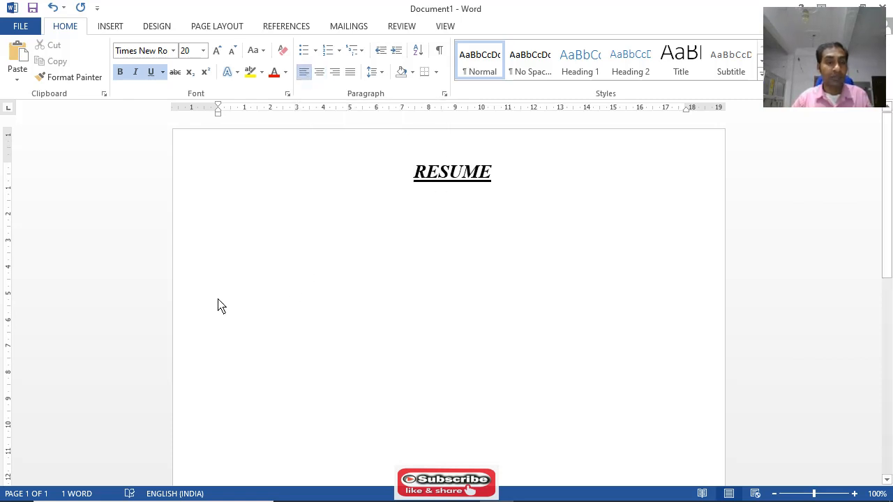
pyautogui.click(120, 73)
pyautogui.click(135, 73)
pyautogui.click(150, 72)
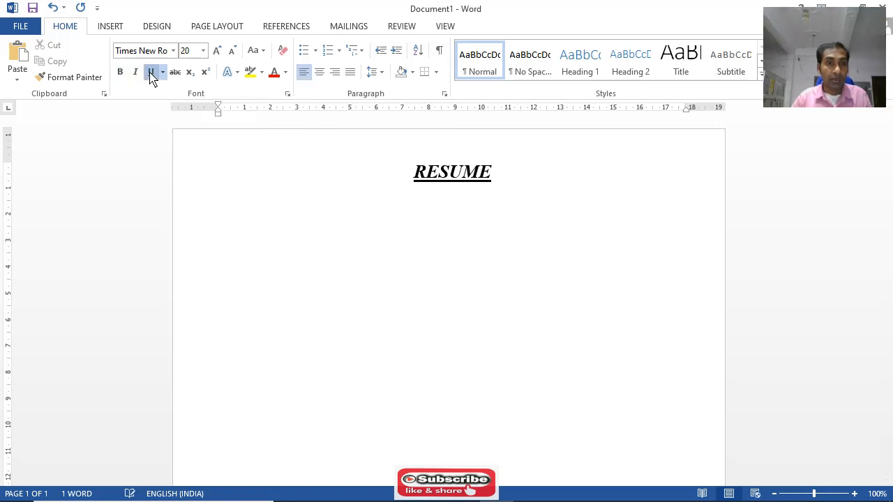
pyautogui.click(203, 51)
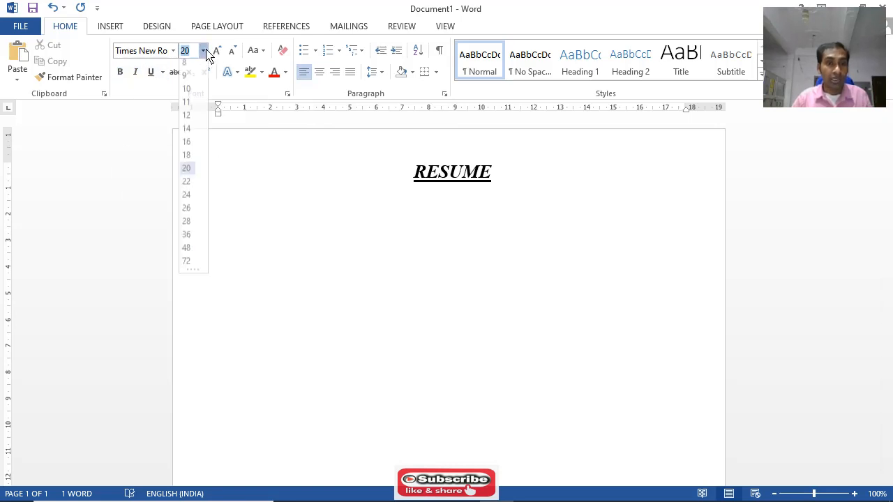
pyautogui.click(188, 147)
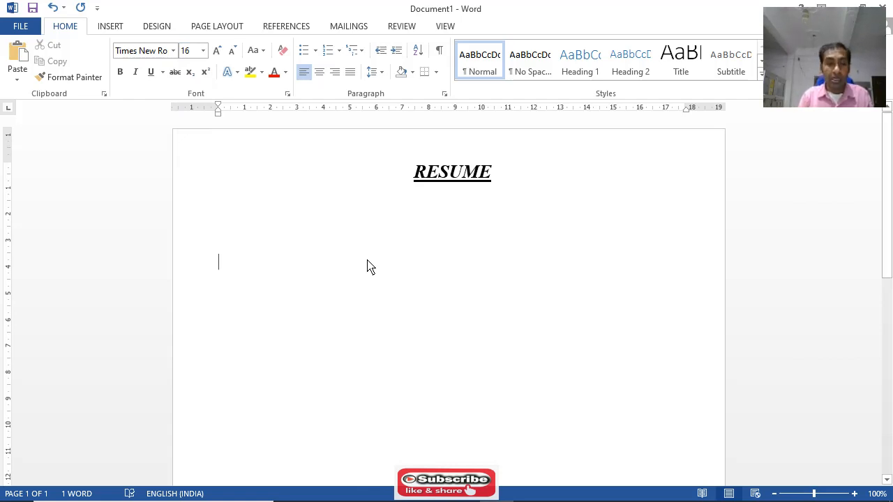
# Enter the applicant's full name in capitals, preceded by "MR.", and start a new line below it
pyautogui.write('MR')
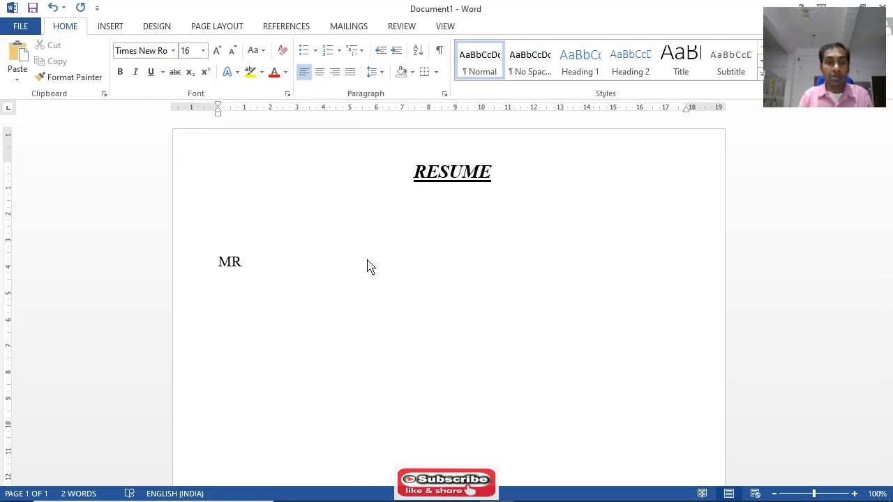
pyautogui.write(',')
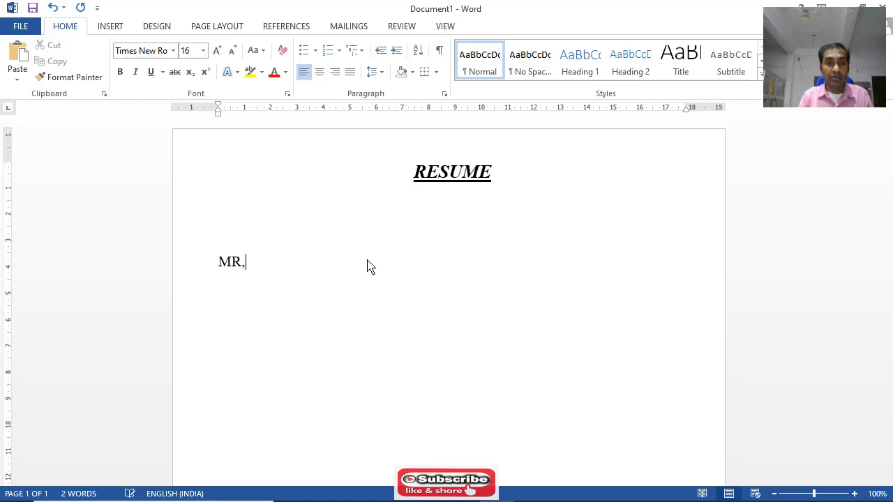
pyautogui.press('BackSpace')
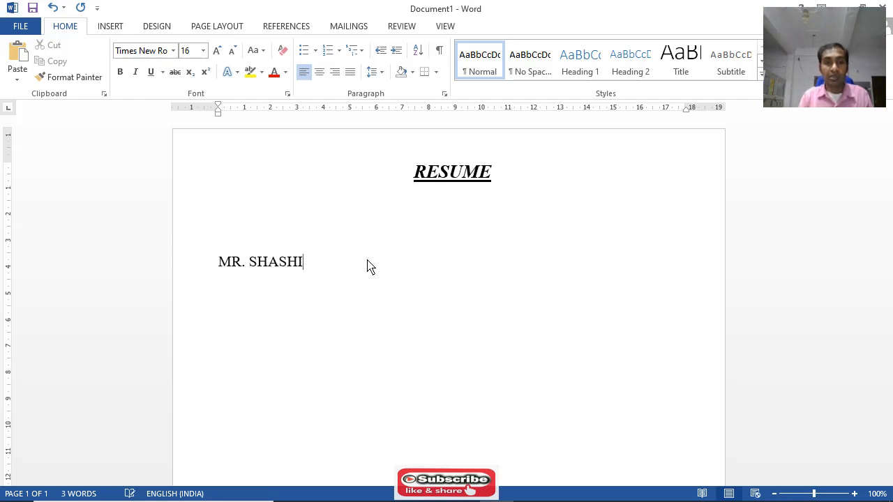
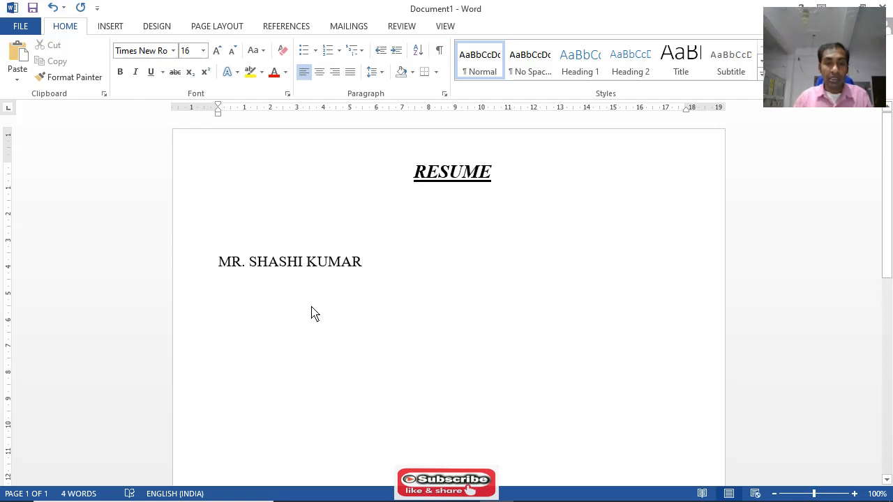
pyautogui.press('Return')
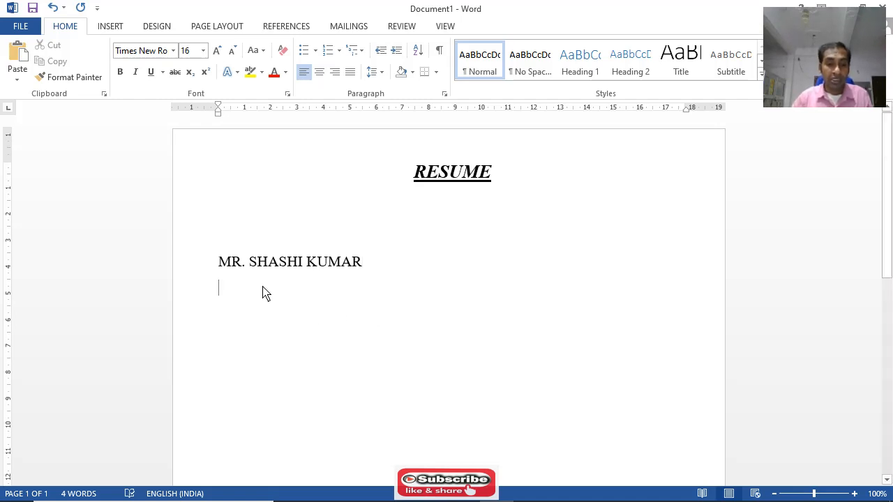
# Make the applicant's name line bold, leaving the cursor at the end of that line
pyautogui.moveTo(239, 268); pyautogui.dragTo(364, 271)
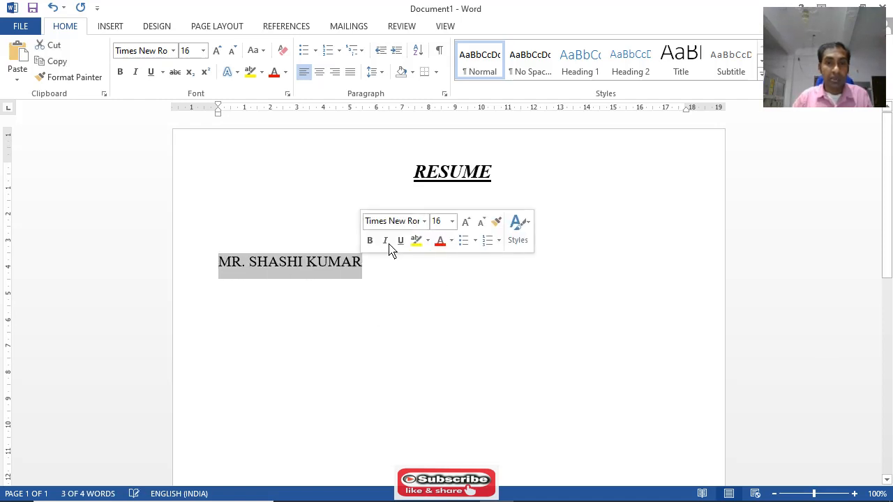
pyautogui.click(119, 73)
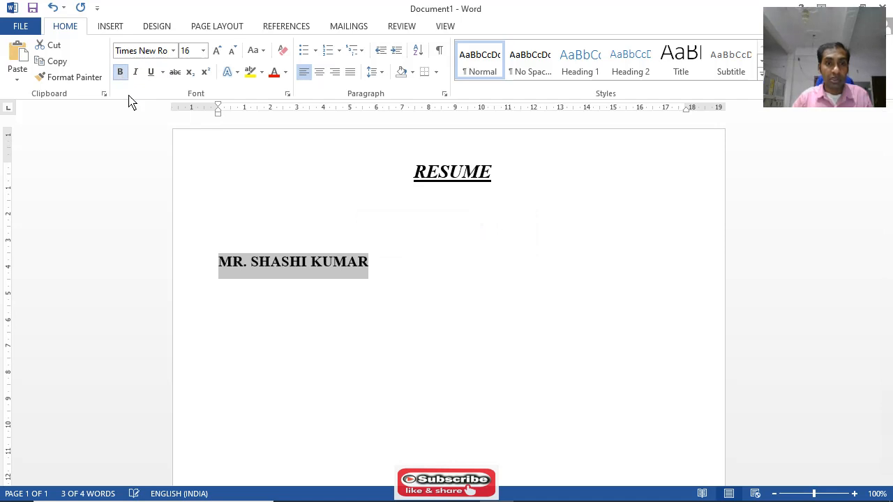
pyautogui.click(421, 266)
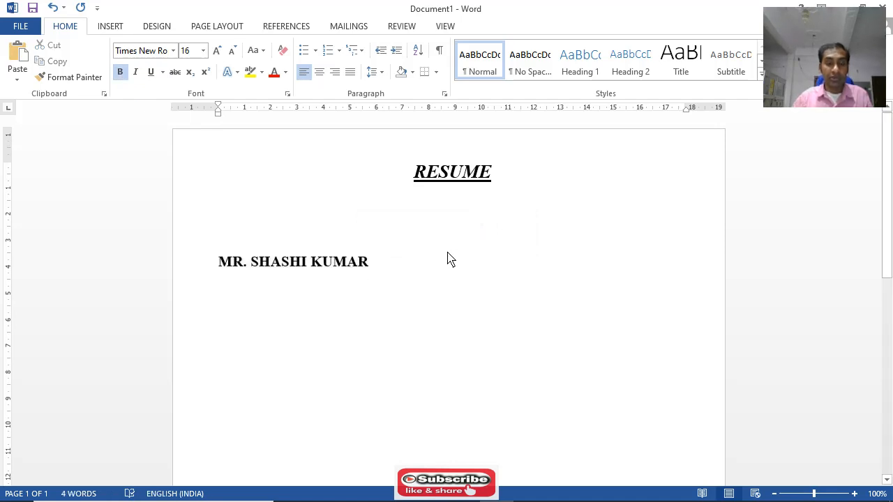
# Add a line below the name reading "S/O –" followed by the father's full name in capitals
pyautogui.press('Return')
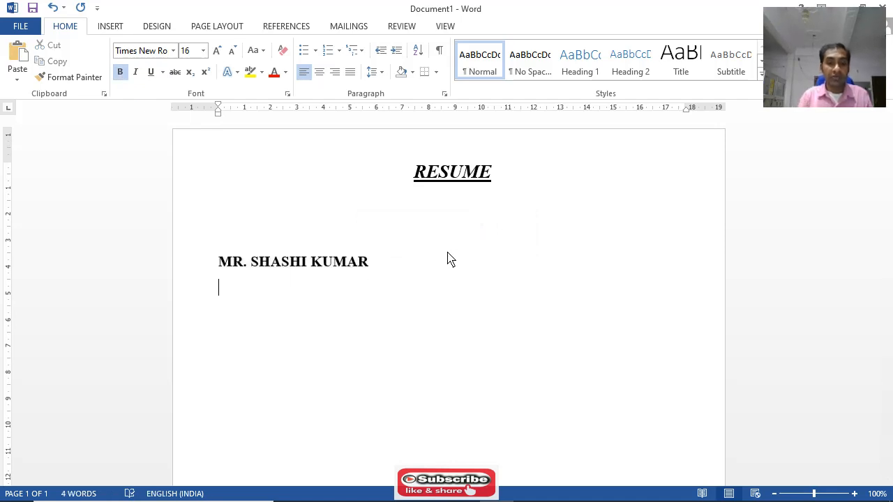
pyautogui.write('S')
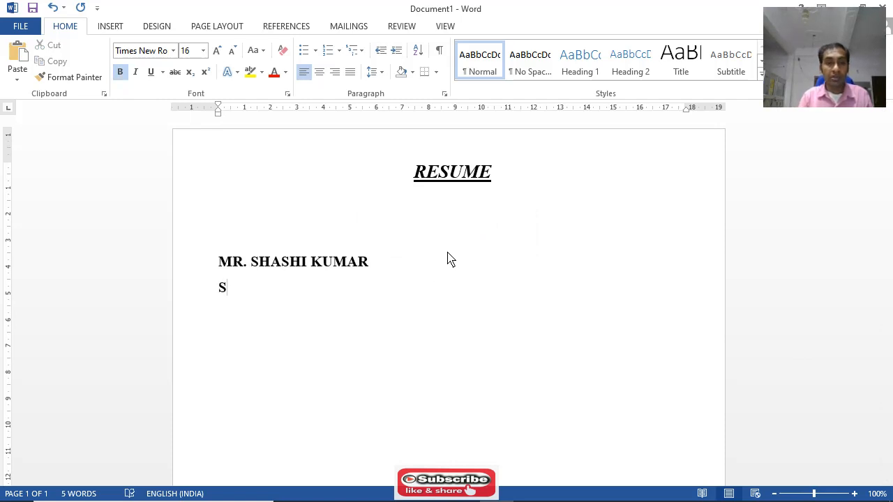
pyautogui.write('/O -')
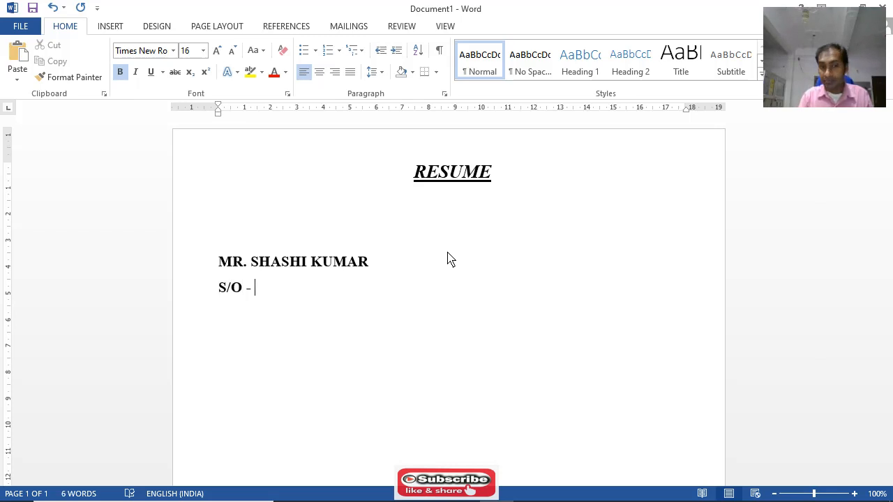
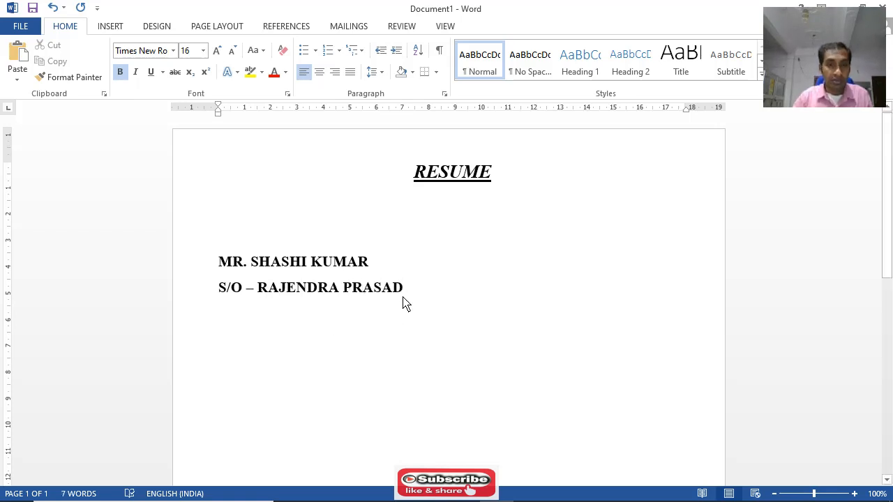
# Remove the bold formatting from the S/O line, leaving the cursor at its end
pyautogui.moveTo(407, 291); pyautogui.dragTo(219, 291)
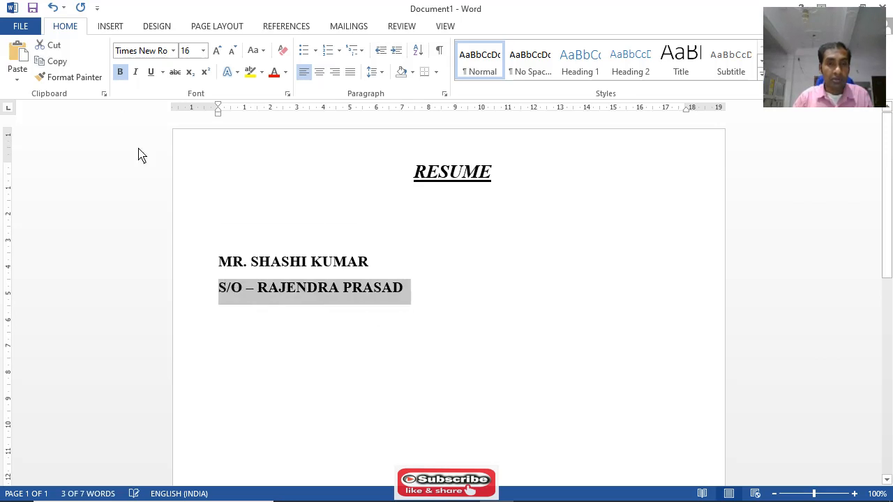
pyautogui.click(119, 72)
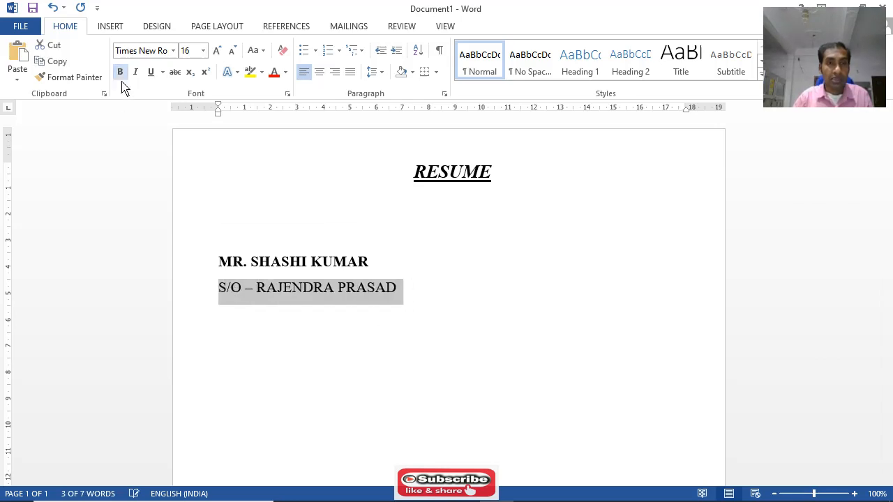
pyautogui.click(405, 297)
# Start a new line below the father's name at font size 14 and enter the label "Mob: -"
pyautogui.scroll(-1, 430, 307)
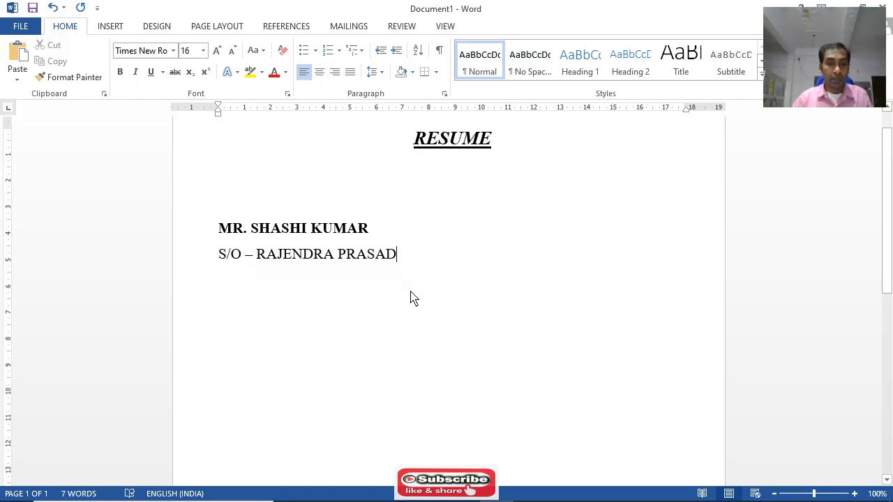
pyautogui.press('Return')
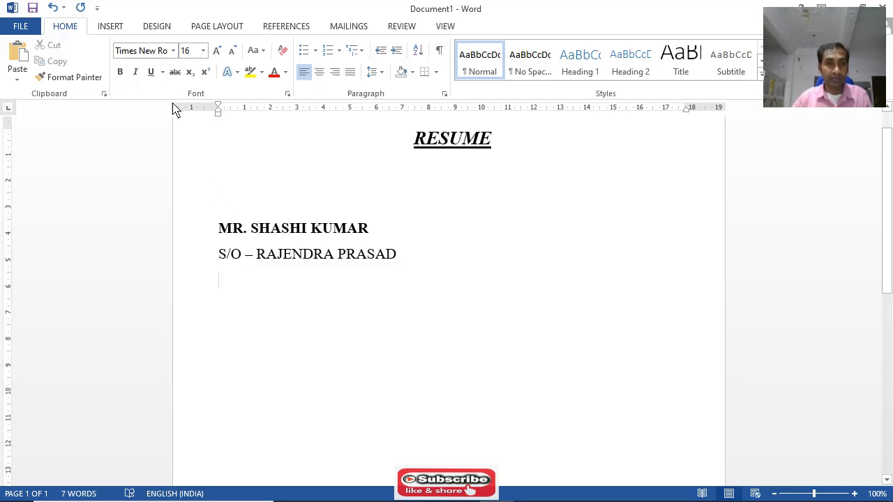
pyautogui.click(203, 50)
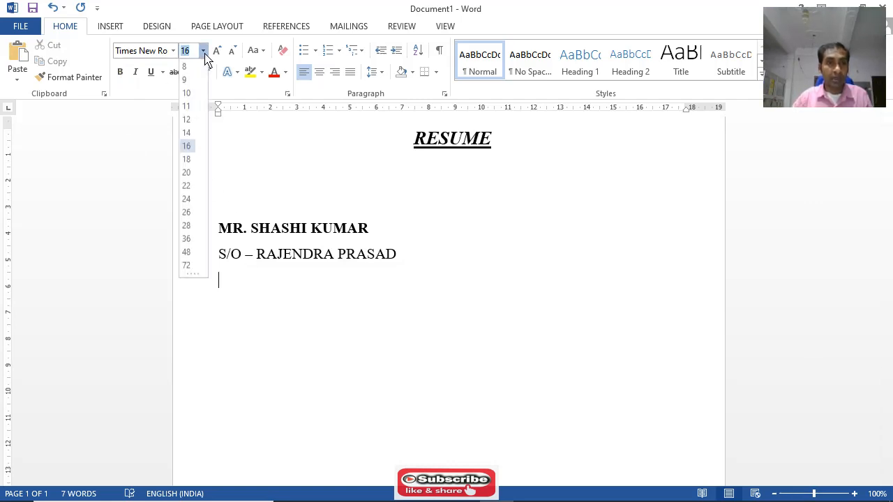
pyautogui.click(188, 134)
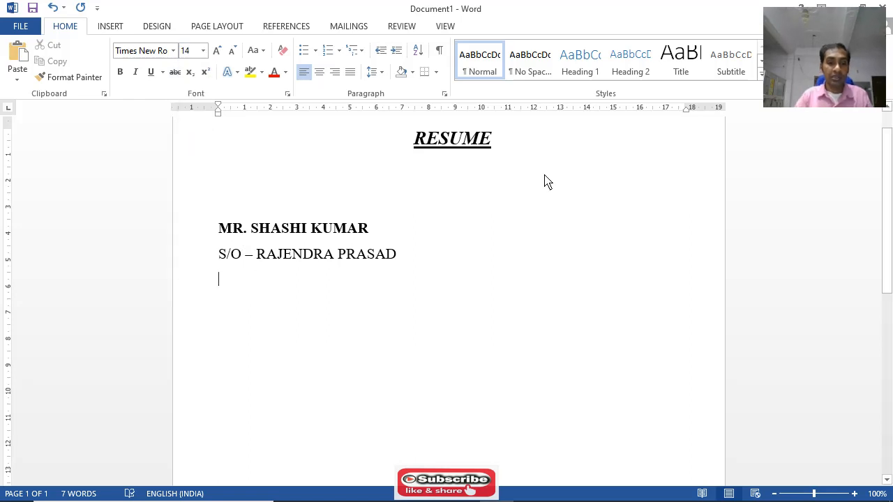
pyautogui.write('MOB')
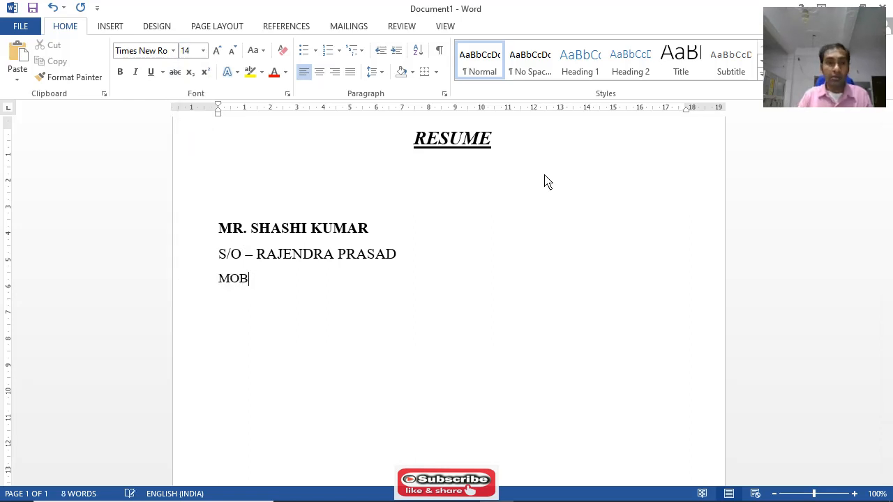
pyautogui.press('BackSpace')
pyautogui.press('BackSpace')
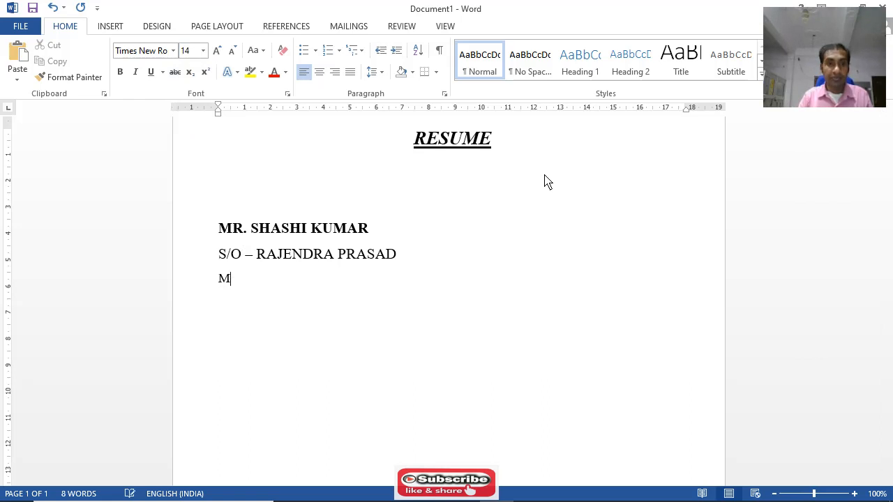
pyautogui.write('ob-')
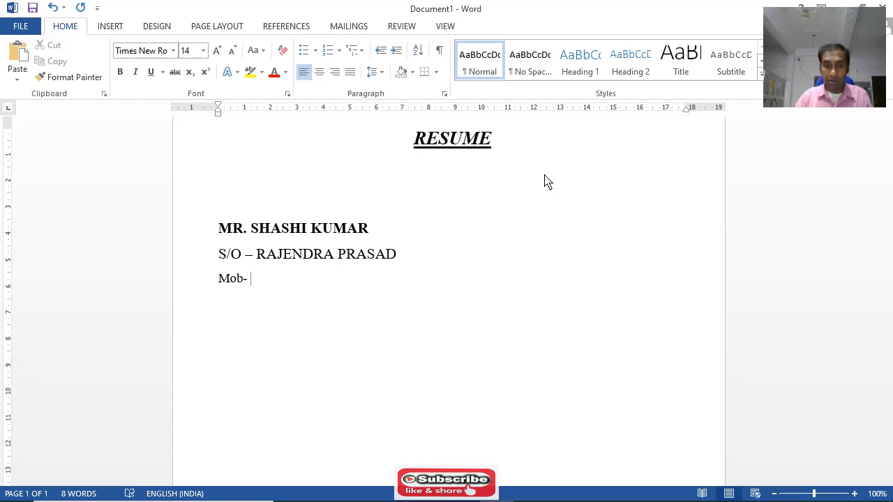
pyautogui.press('BackSpace')
pyautogui.press('BackSpace')
pyautogui.write(': - ')
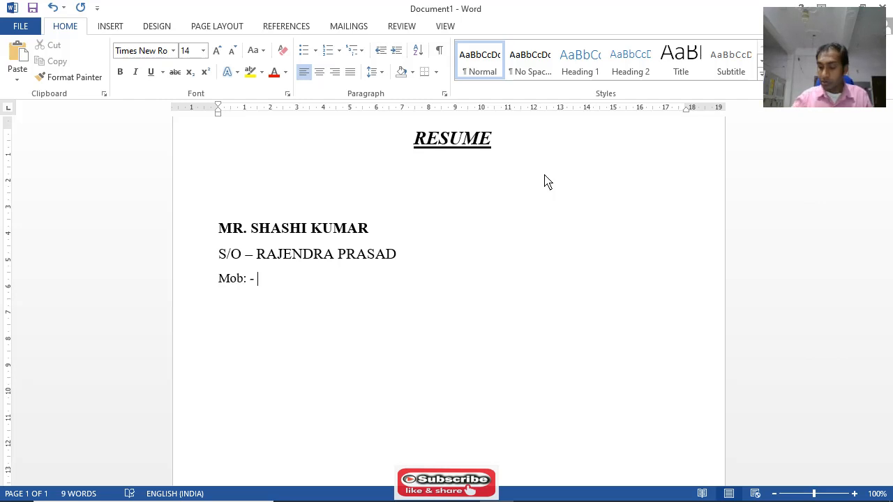
pyautogui.write('0000')
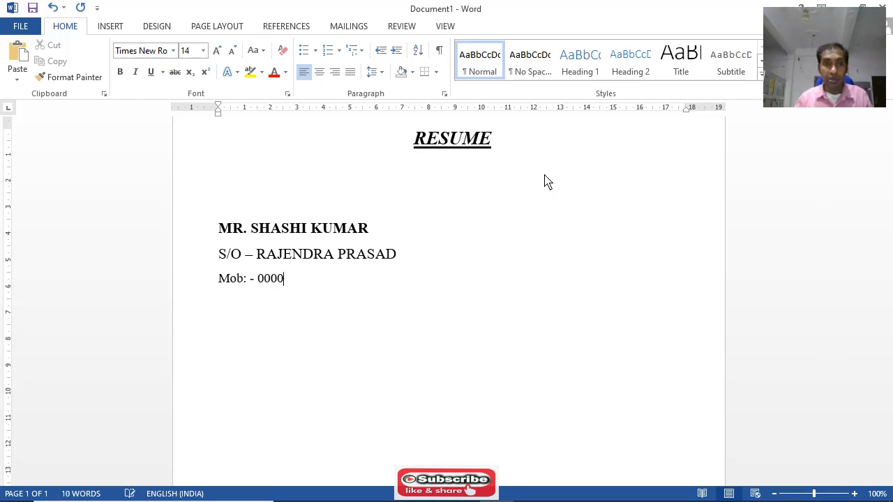
pyautogui.write('000000')
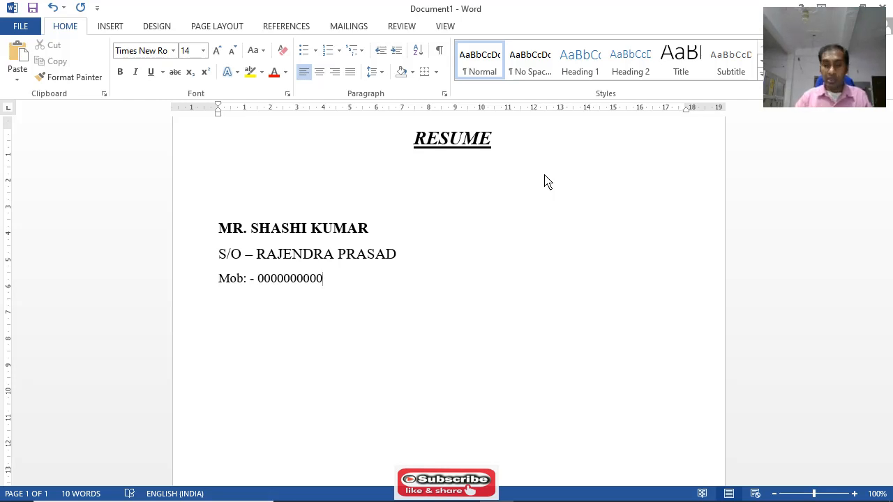
pyautogui.press('BackSpace')
pyautogui.press('BackSpace')
pyautogui.press('BackSpace')
pyautogui.press('BackSpace')
pyautogui.press('BackSpace')
pyautogui.press('BackSpace')
pyautogui.press('BackSpace')
pyautogui.press('BackSpace')
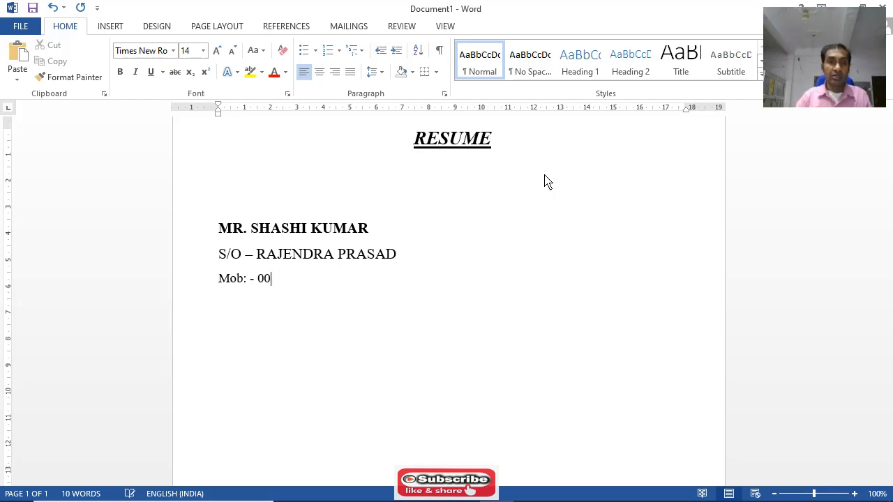
pyautogui.press('BackSpace')
pyautogui.press('BackSpace')
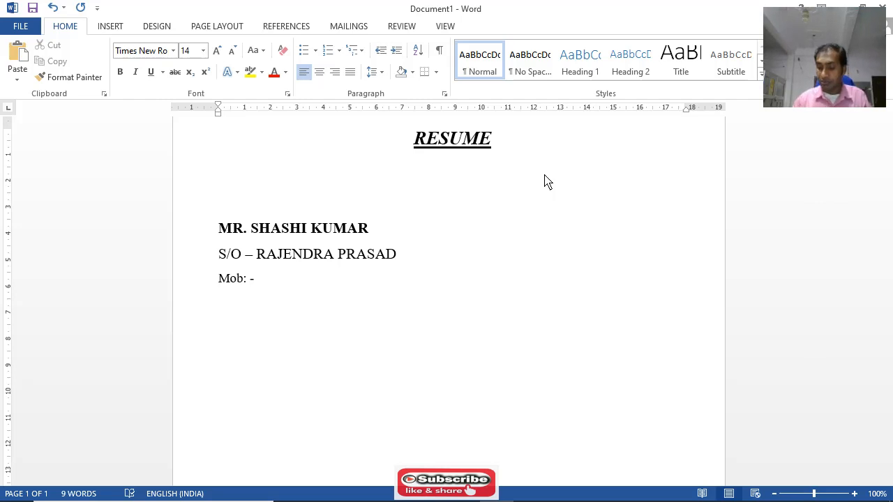
# Enter the mobile number after the "Mob: -" label and start a new line below it
pyautogui.write('888888')
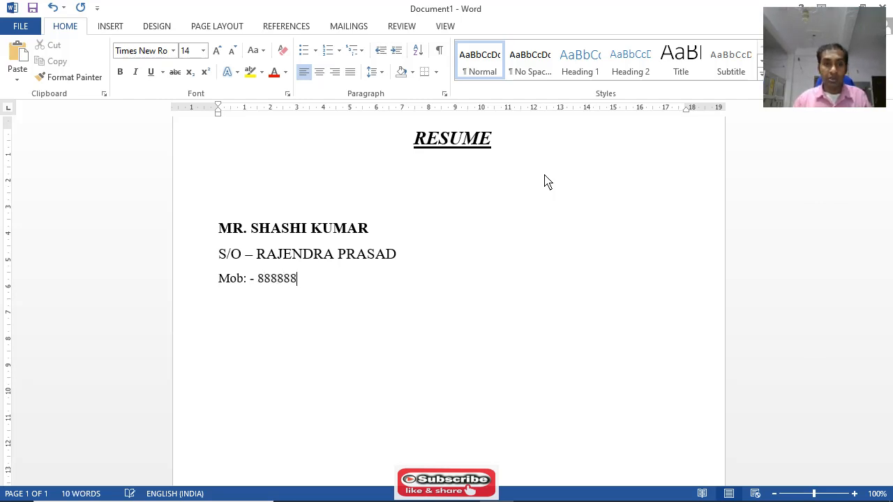
pyautogui.write('88')
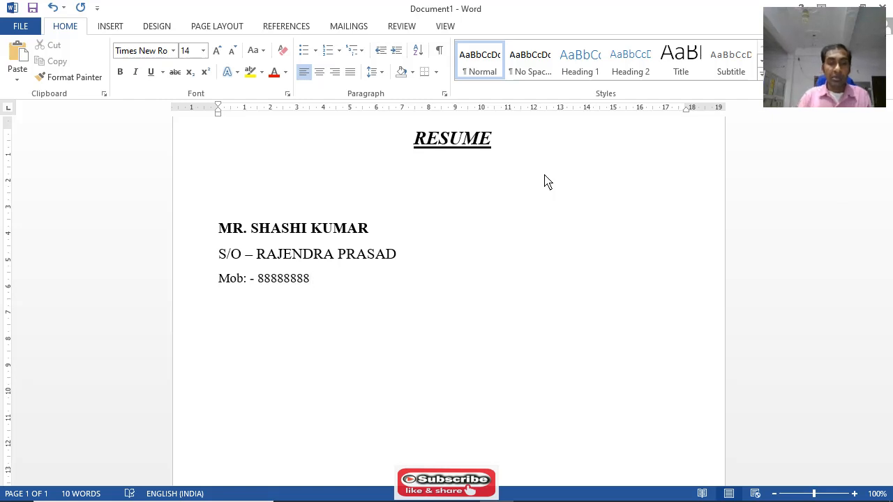
pyautogui.press('Return')
# Enter the label "E- Mail Id :-" on the new line below the mobile number
pyautogui.write('E')
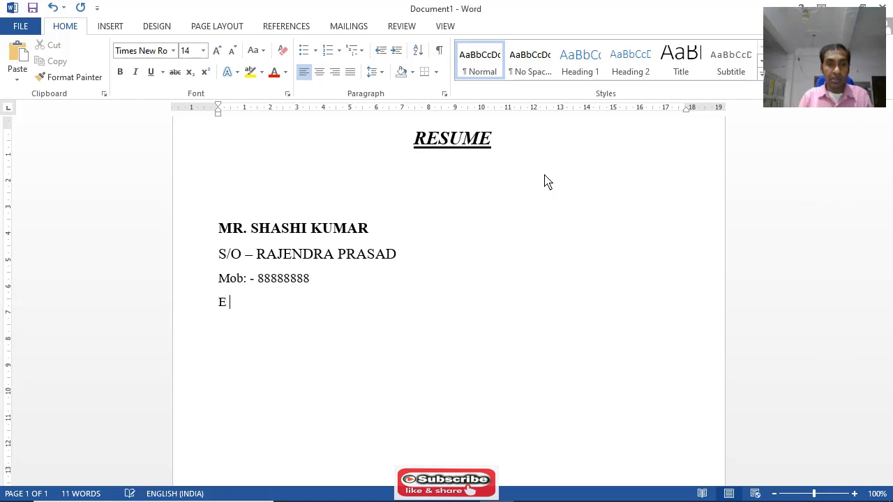
pyautogui.write(' Mail')
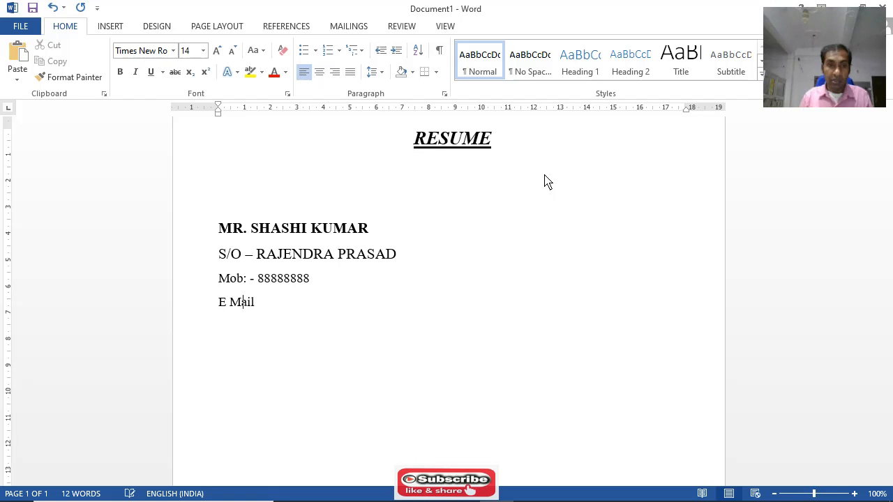
pyautogui.write('-')
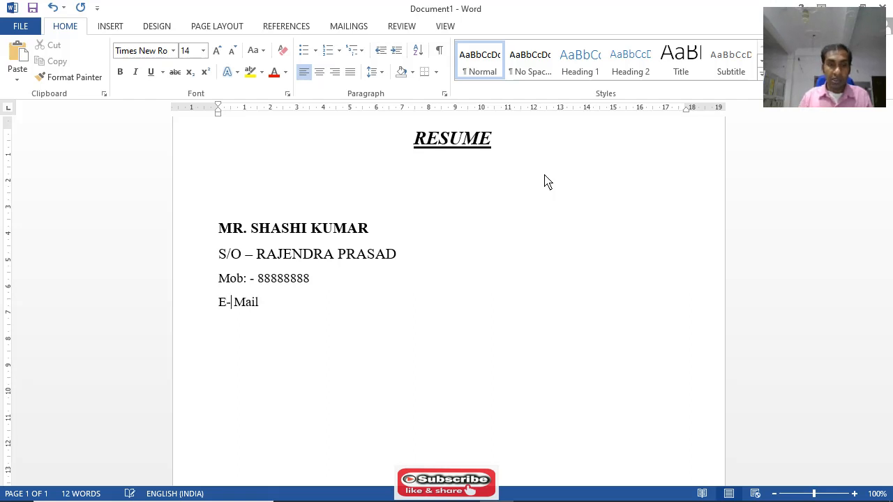
pyautogui.press('Right')
pyautogui.press('Right')
pyautogui.press('Right')
pyautogui.press('Right')
pyautogui.press('Right')
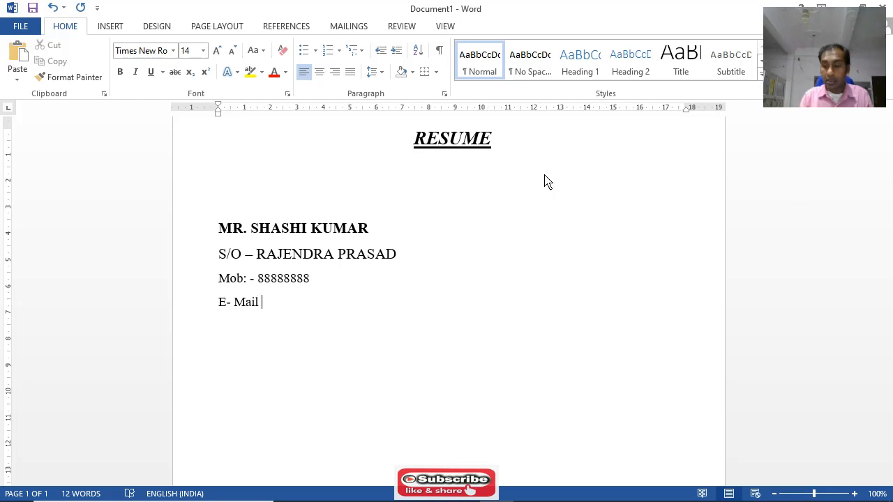
pyautogui.write('Id')
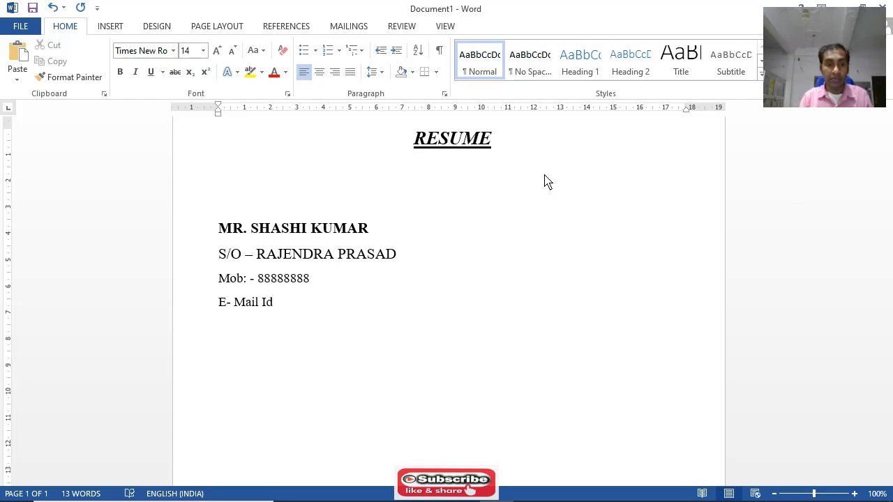
pyautogui.write(' :-')
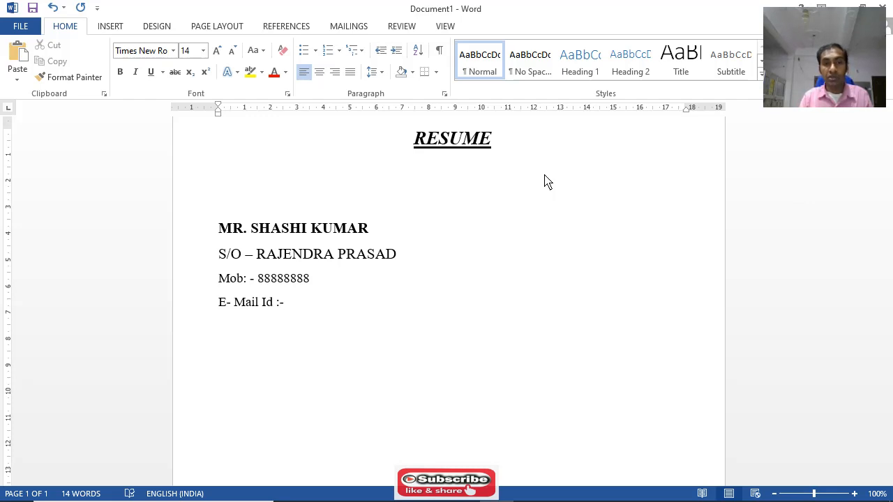
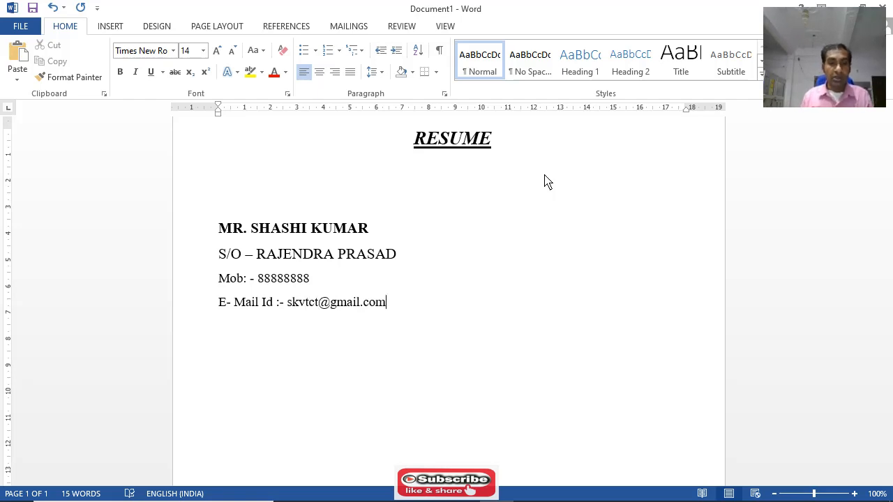
# Enter the applicant's e-mail address after the "E- Mail Id :-" label and start a new line so it becomes a hyperlink
pyautogui.press('Return')
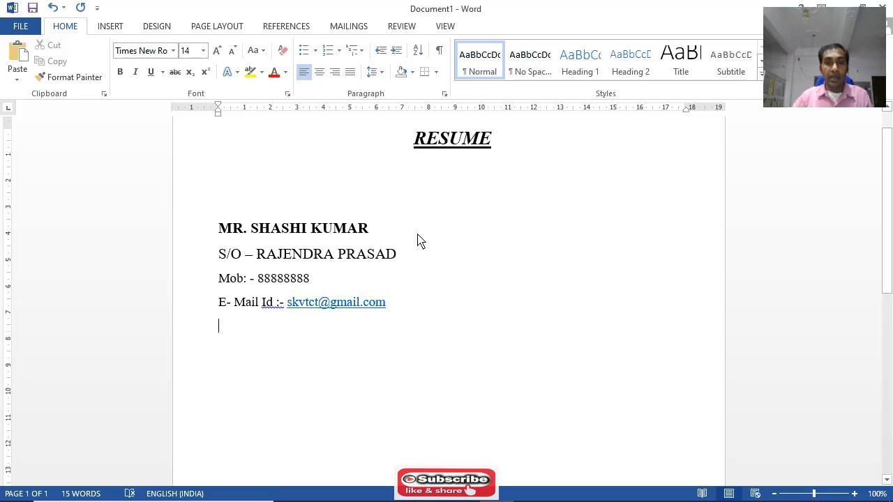
# Delete the blank line directly above the applicant's name, below the RESUME heading
pyautogui.scroll(1, 379, 231)
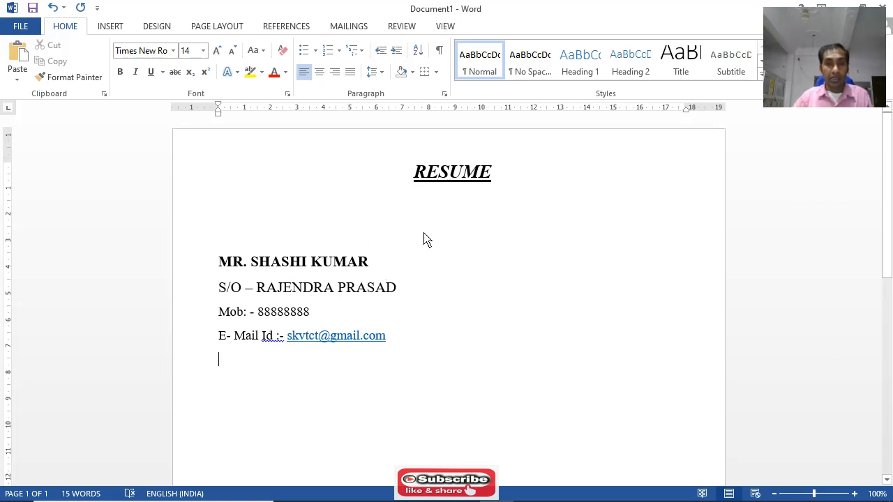
pyautogui.click(350, 237)
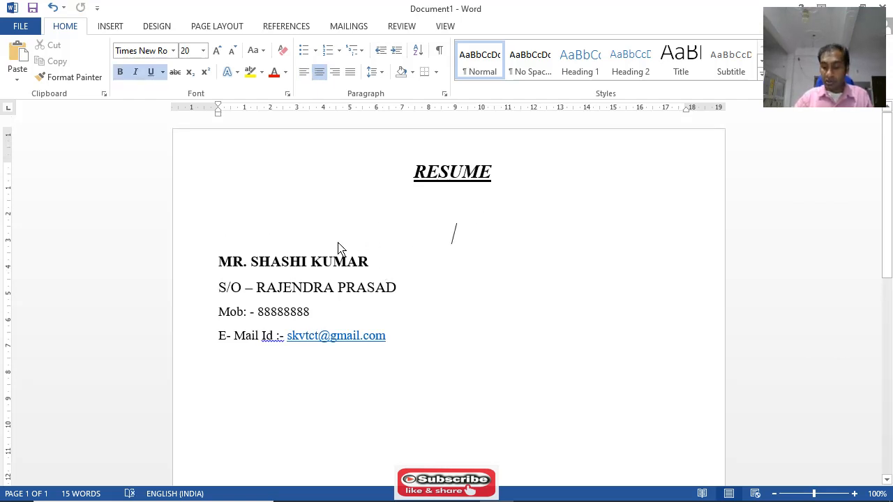
pyautogui.press('Delete')
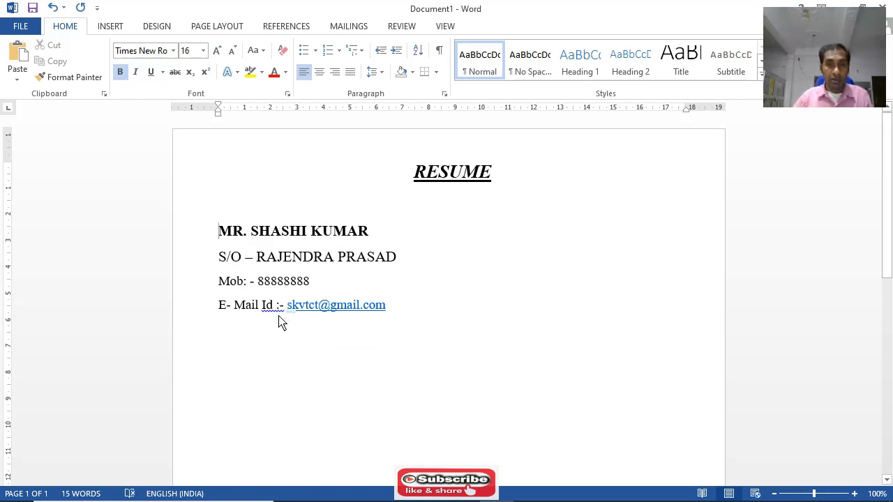
pyautogui.scroll(-2, 343, 318)
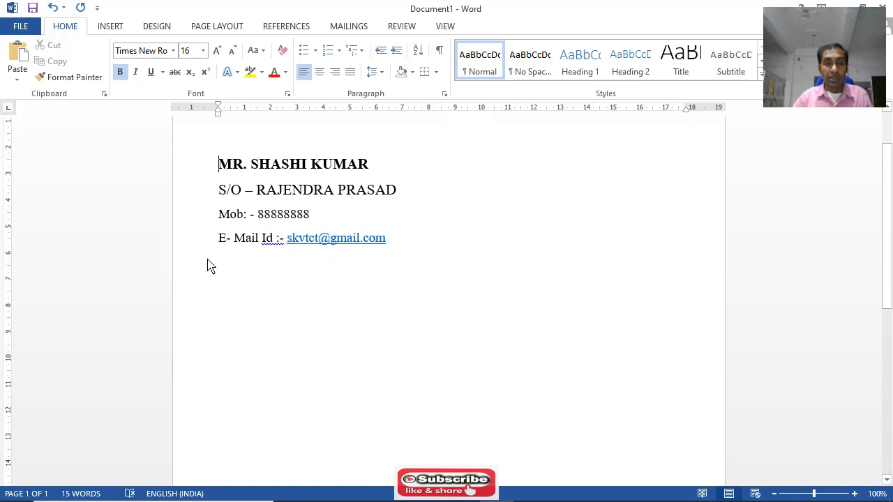
pyautogui.scroll(2, 534, 289)
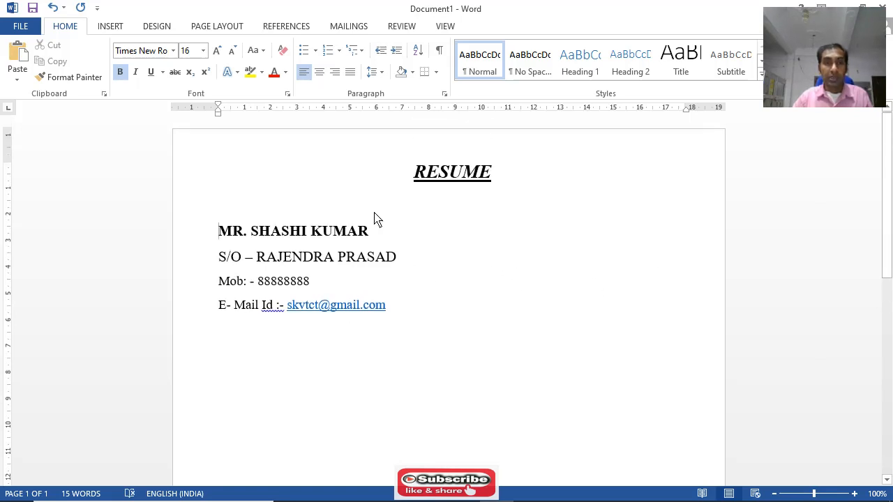
# Draw a straight horizontal line shape across the full text width just below the e-mail line
pyautogui.click(112, 28)
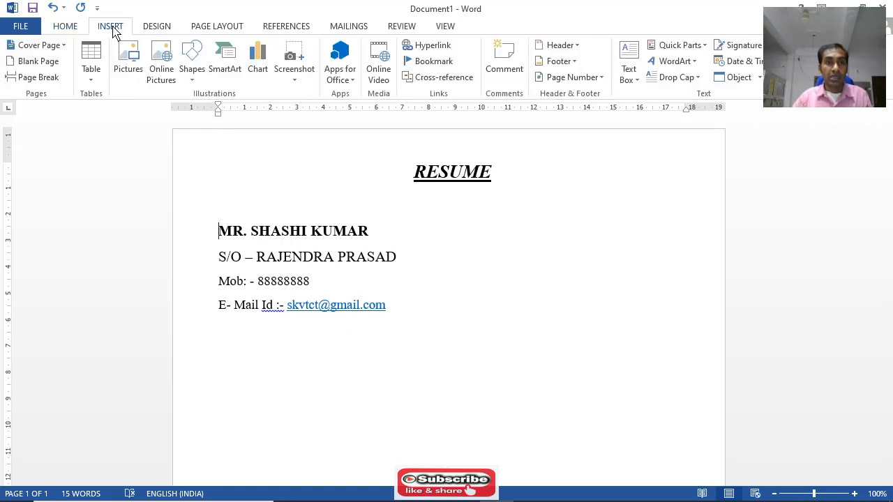
pyautogui.click(195, 85)
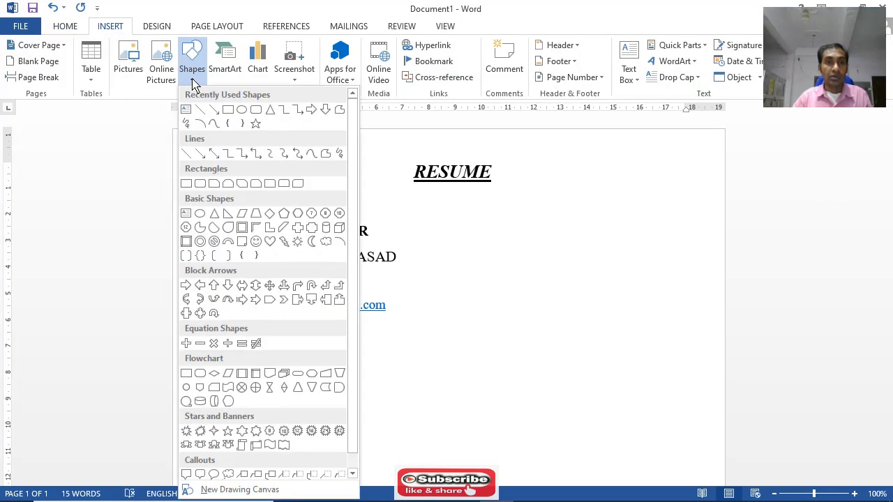
pyautogui.click(200, 110)
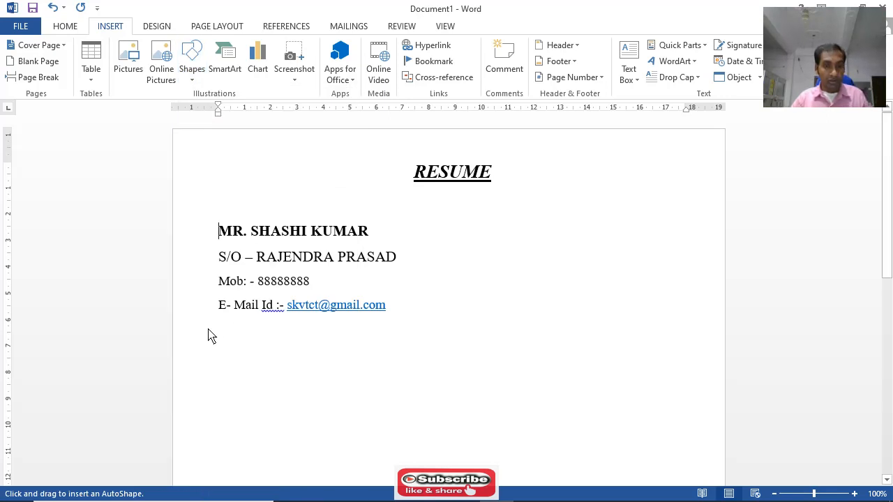
pyautogui.moveTo(208, 329); pyautogui.dragTo(693, 338)
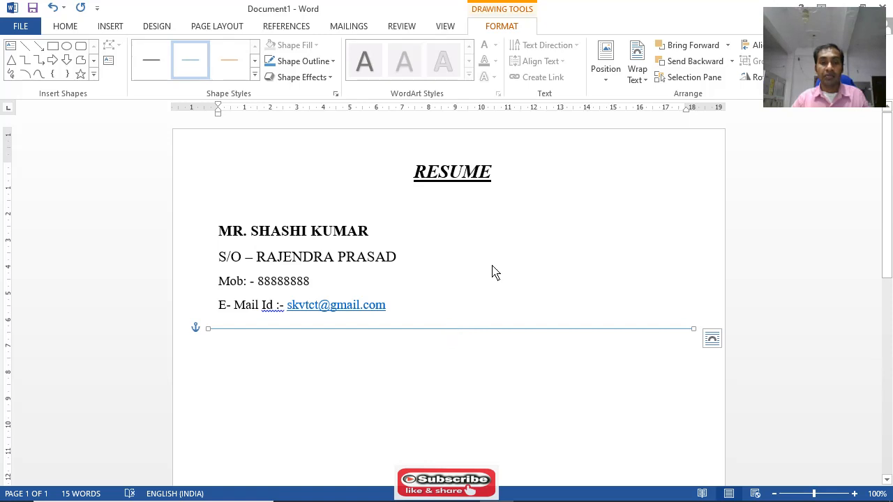
# Nudge the horizontal line up so it sits directly beneath the e-mail line
pyautogui.press('Up')
pyautogui.press('Up')
pyautogui.press('Up')
pyautogui.press('Up')
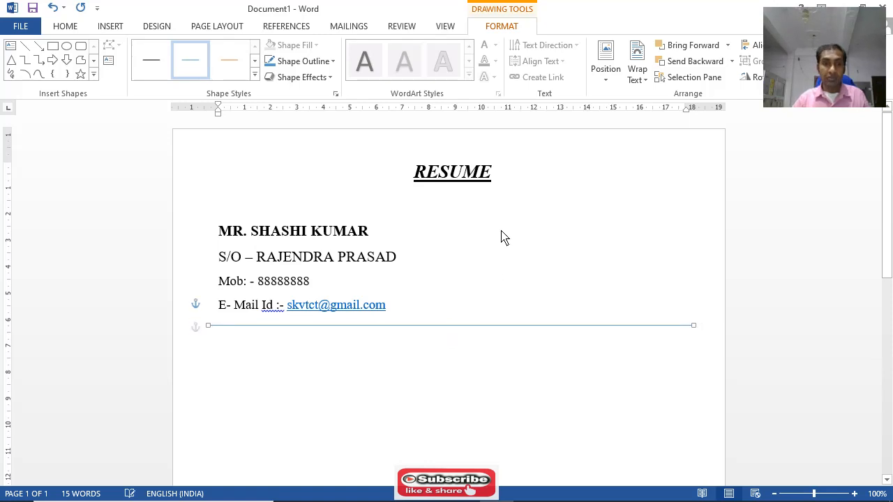
pyautogui.press('Up')
pyautogui.press('Up')
pyautogui.press('Up')
pyautogui.press('Up')
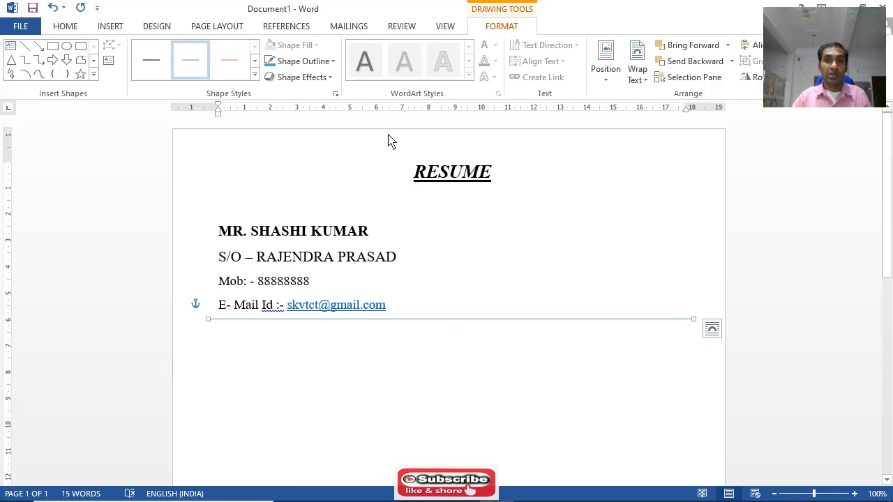
# Open the detailed line formatting settings for the horizontal line and set its compound type to double
pyautogui.click(302, 77)
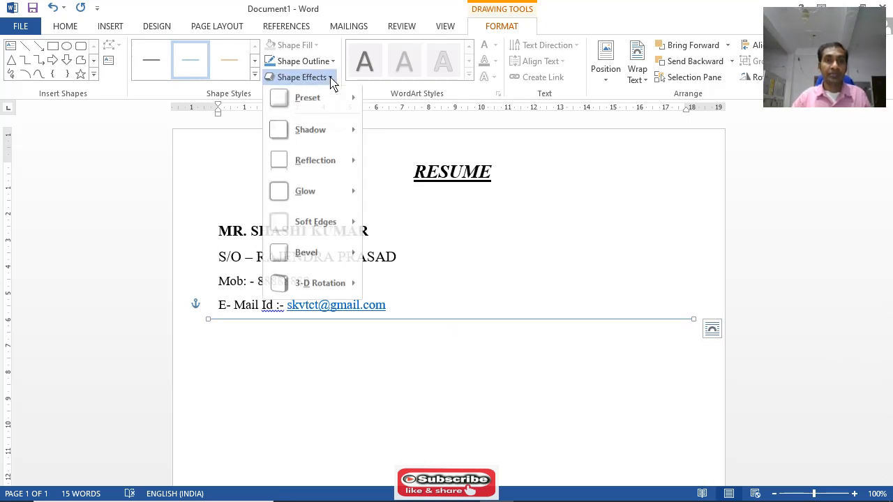
pyautogui.click(332, 64)
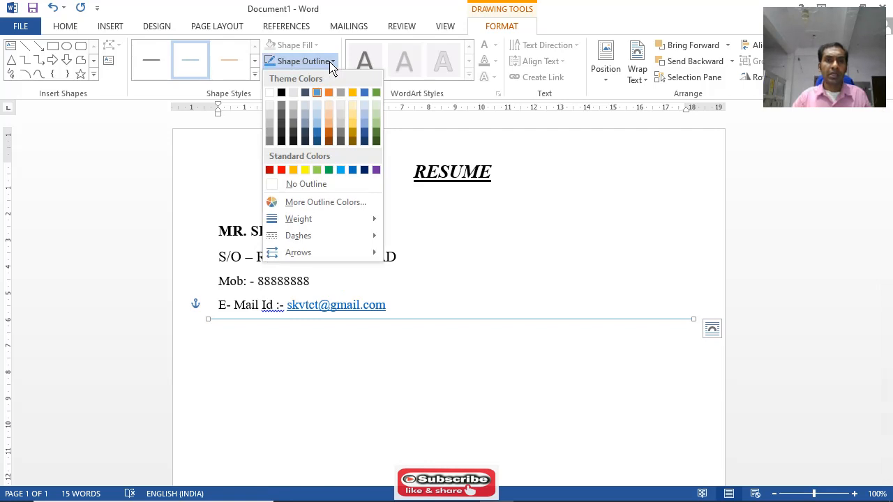
pyautogui.moveTo(307, 223)
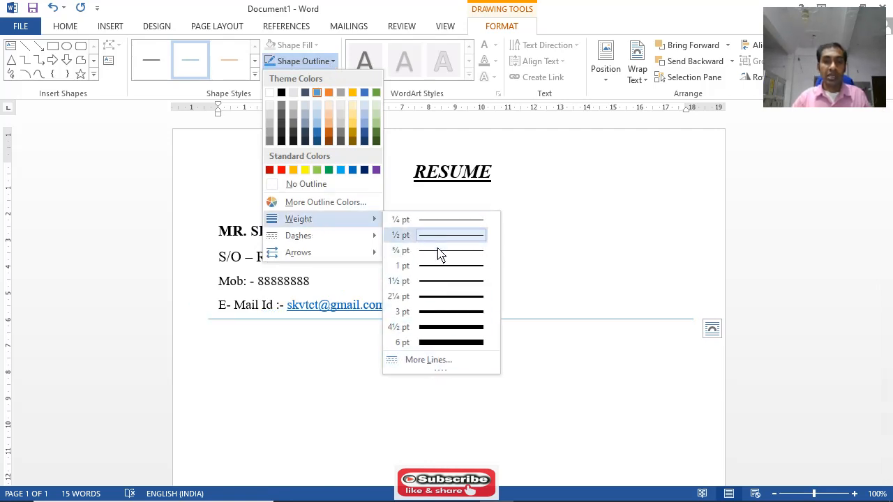
pyautogui.click(423, 362)
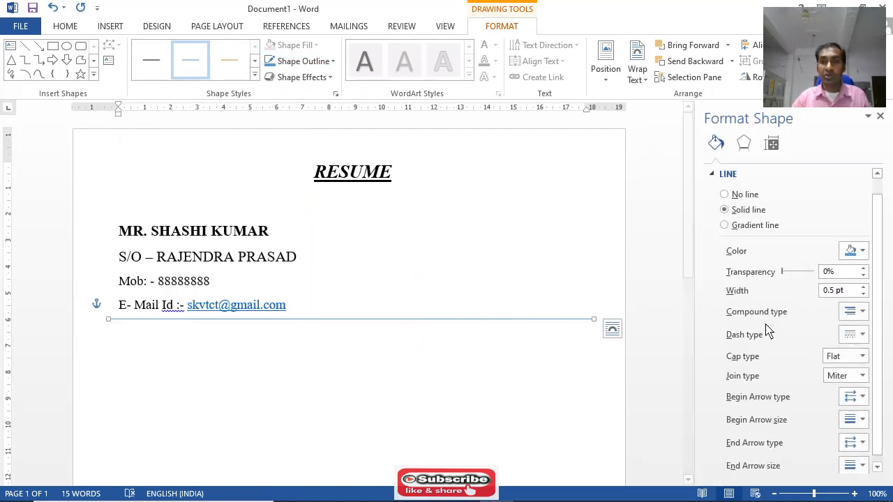
pyautogui.scroll(-1, 818, 336)
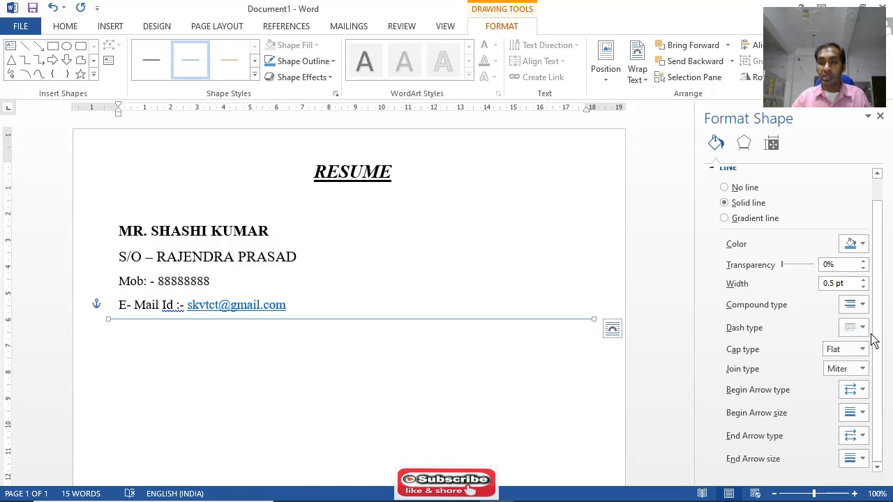
pyautogui.click(864, 415)
pyautogui.click(858, 434)
pyautogui.click(863, 460)
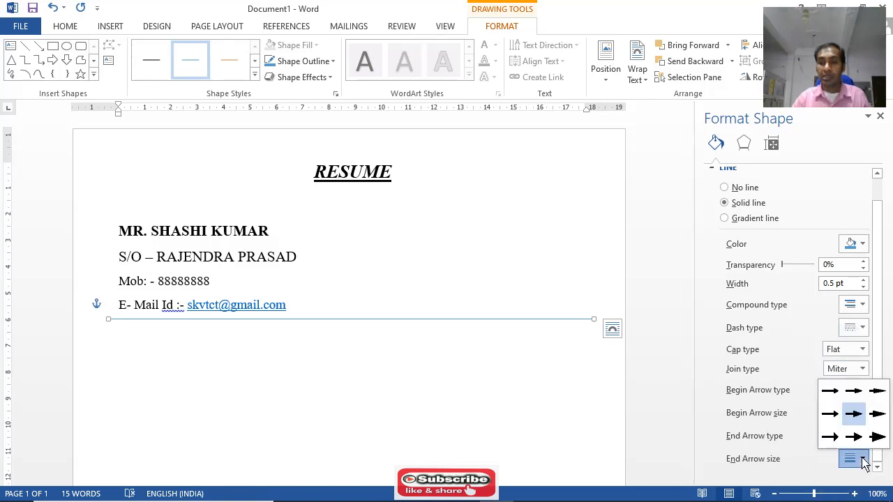
pyautogui.click(863, 460)
pyautogui.click(863, 306)
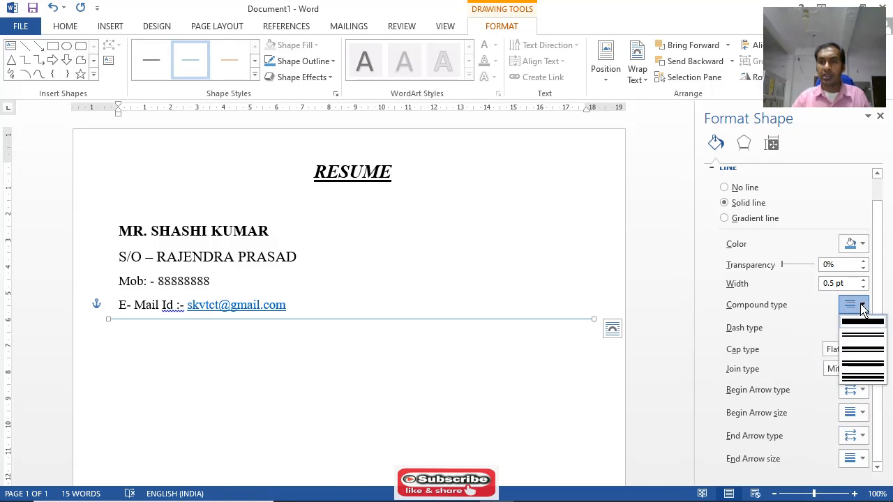
pyautogui.click(867, 337)
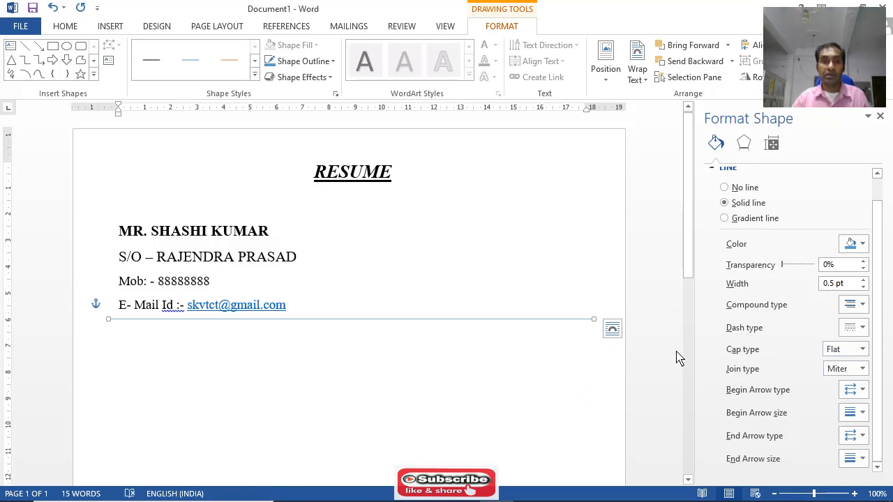
# Set the horizontal line's cap type to Flat
pyautogui.click(864, 307)
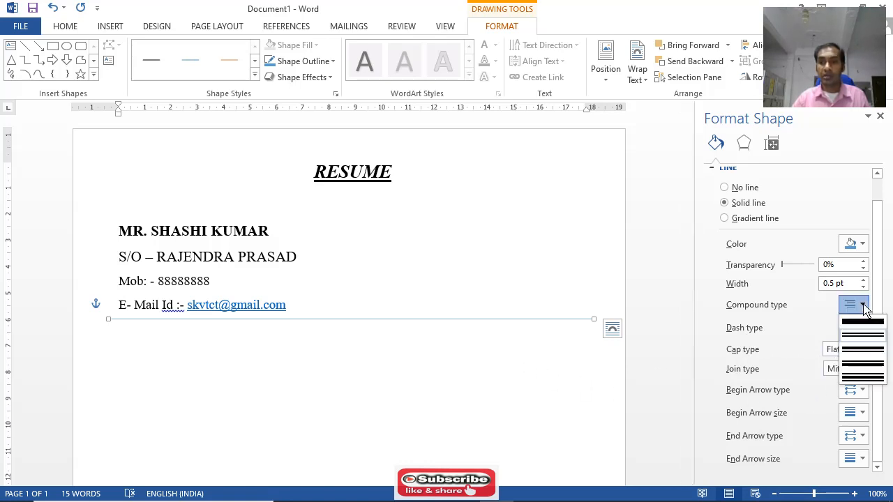
pyautogui.click(863, 353)
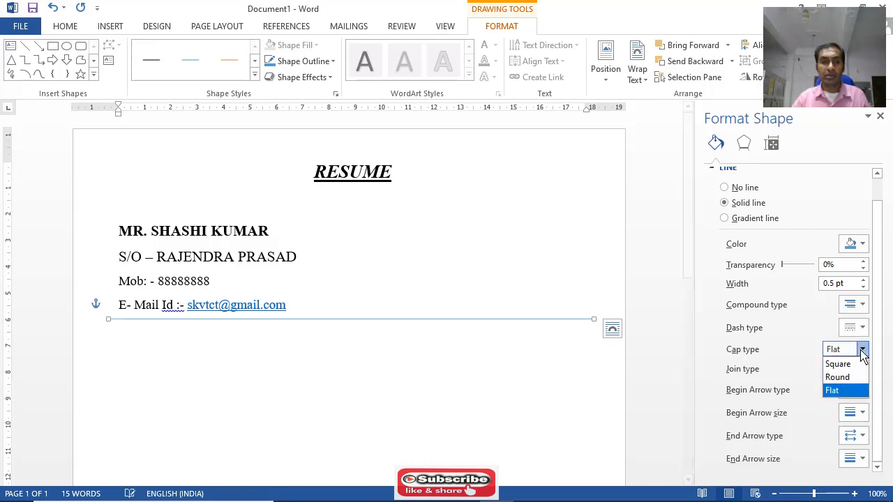
pyautogui.click(834, 393)
# Apply a solid text outline with a double compound type at the empty paragraph below the horizontal line
pyautogui.click(578, 388)
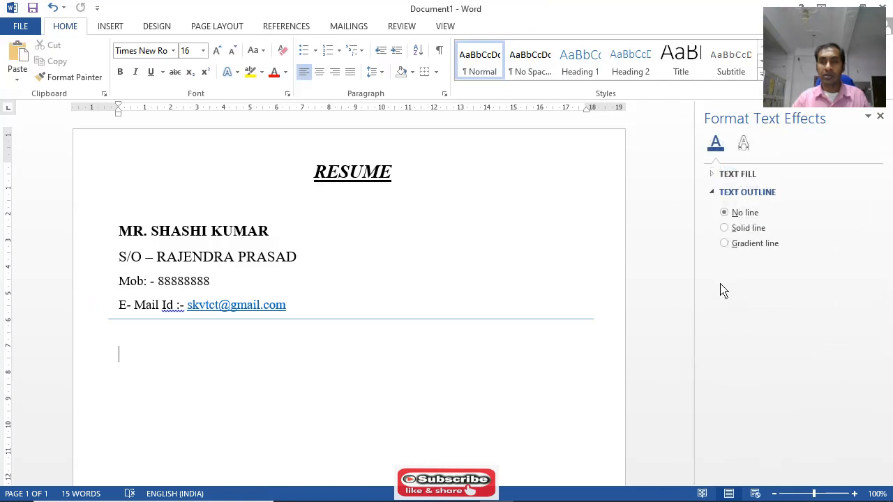
pyautogui.click(741, 229)
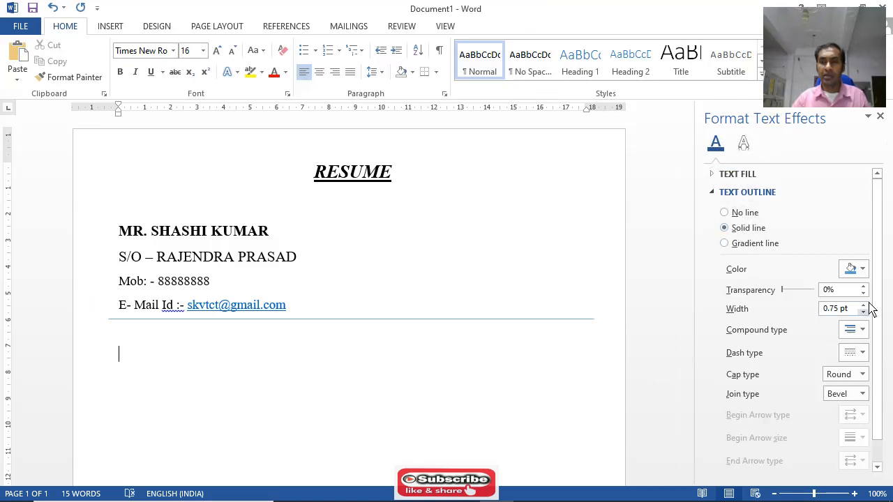
pyautogui.click(863, 330)
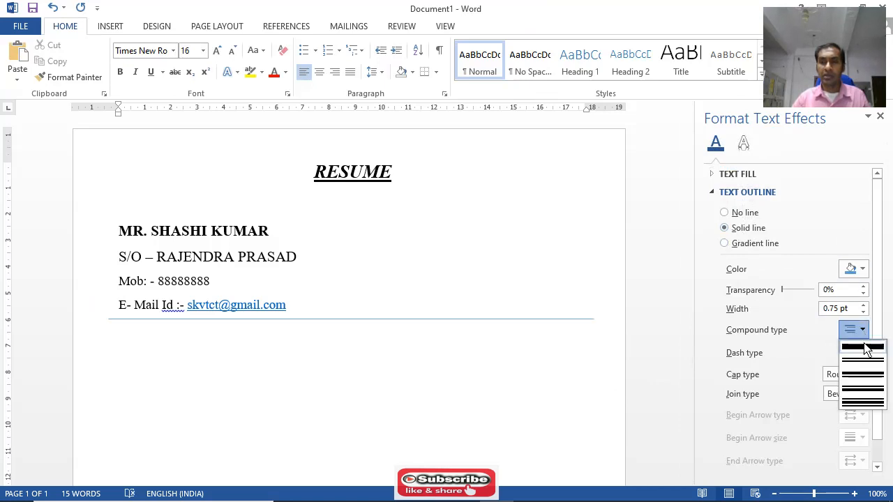
pyautogui.click(863, 360)
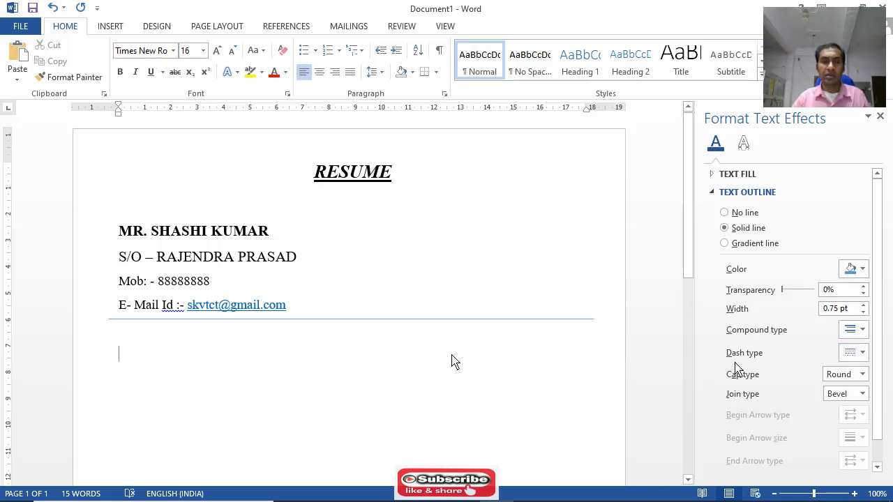
# Set the horizontal line's compound type to double and apply the boldest black preset shape style to it
pyautogui.click(422, 320)
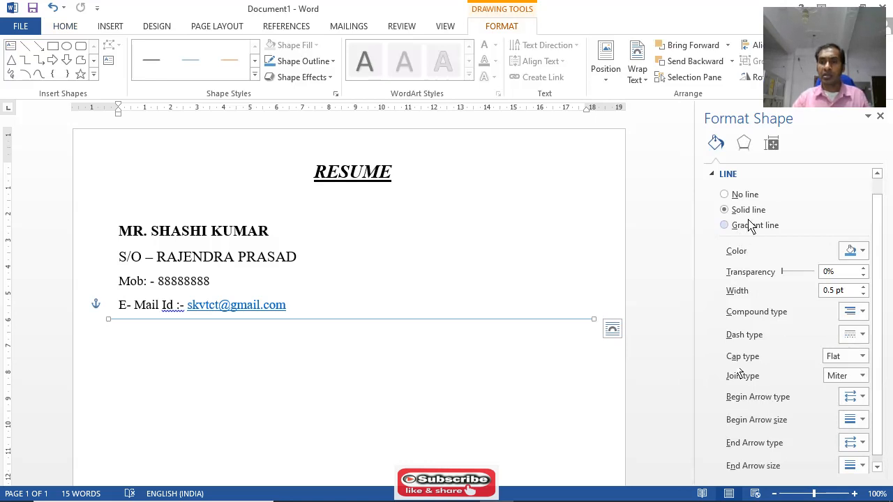
pyautogui.click(862, 312)
pyautogui.click(855, 348)
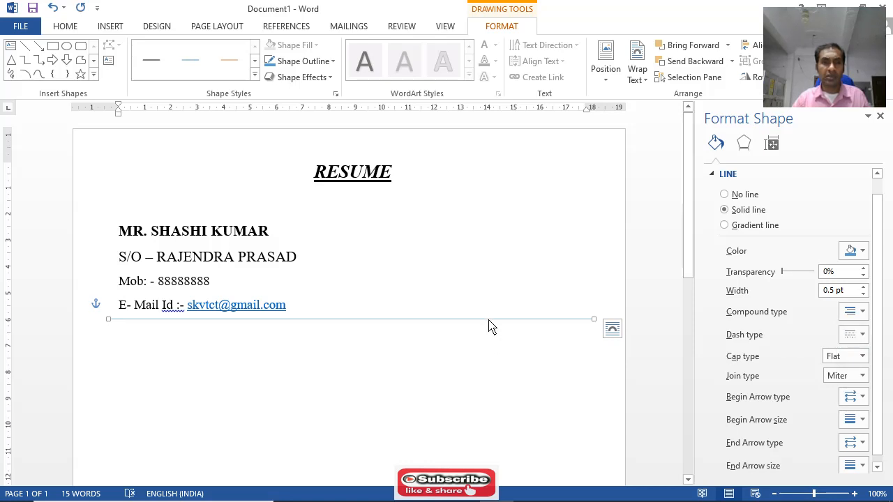
pyautogui.click(255, 75)
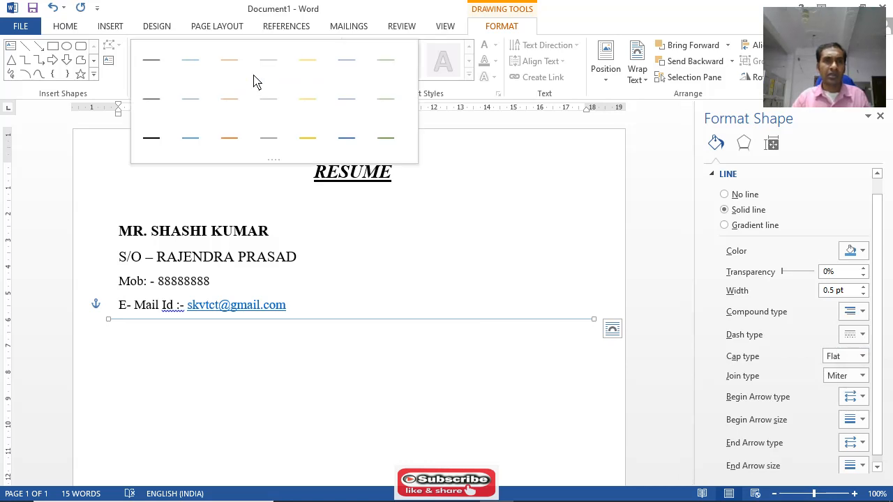
pyautogui.click(152, 138)
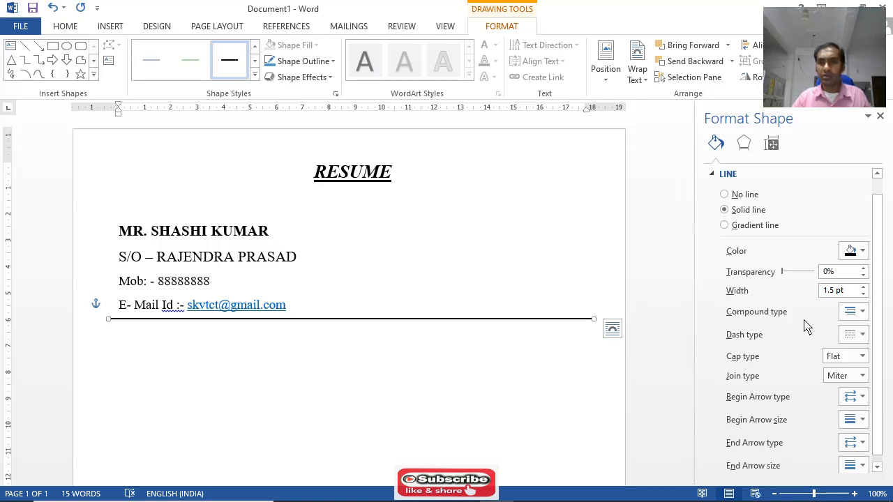
# Set the horizontal line's transparency to about 12% and its compound type to simple
pyautogui.moveTo(784, 272); pyautogui.dragTo(787, 273)
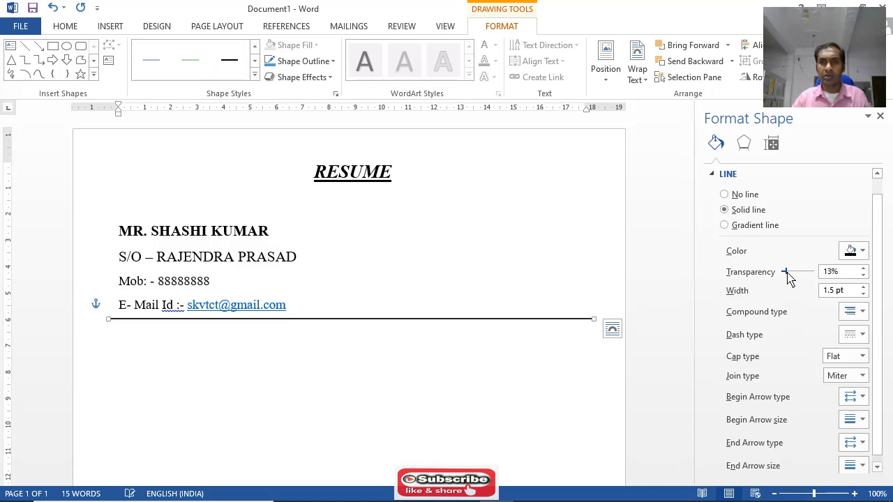
pyautogui.click(862, 314)
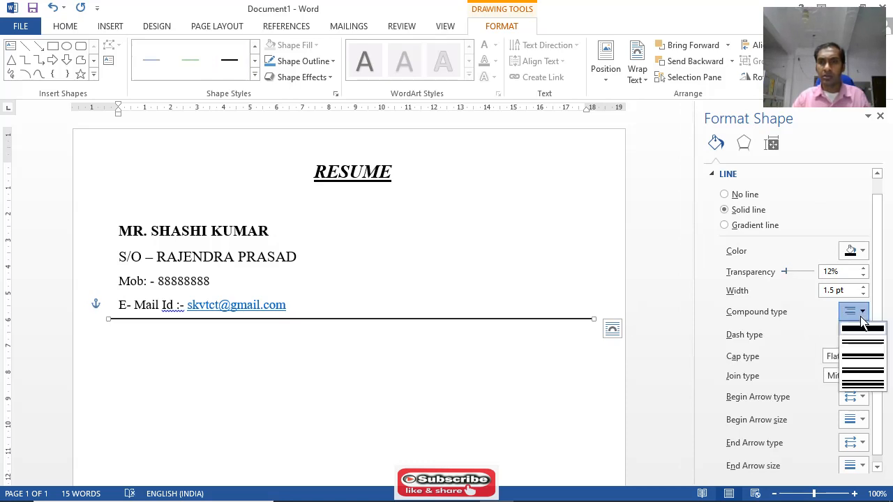
pyautogui.click(863, 329)
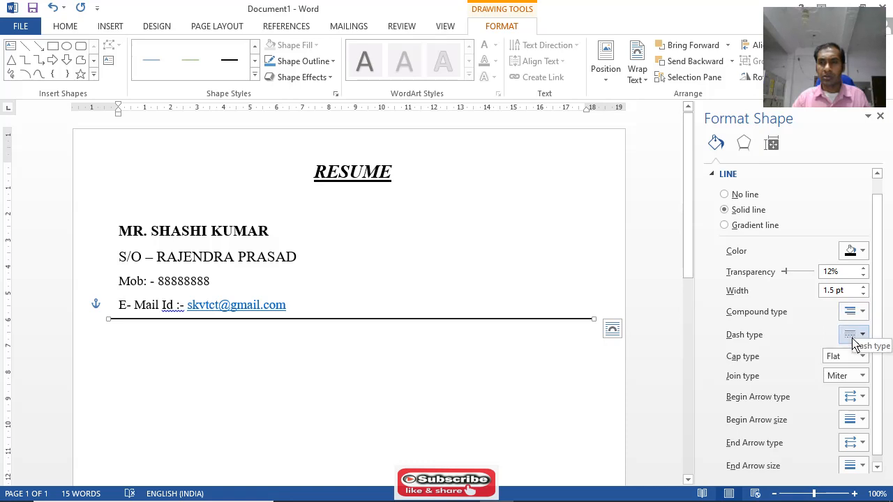
# Keep the horizontal line's cap type at Flat and raise its transparency to about 22%
pyautogui.click(860, 357)
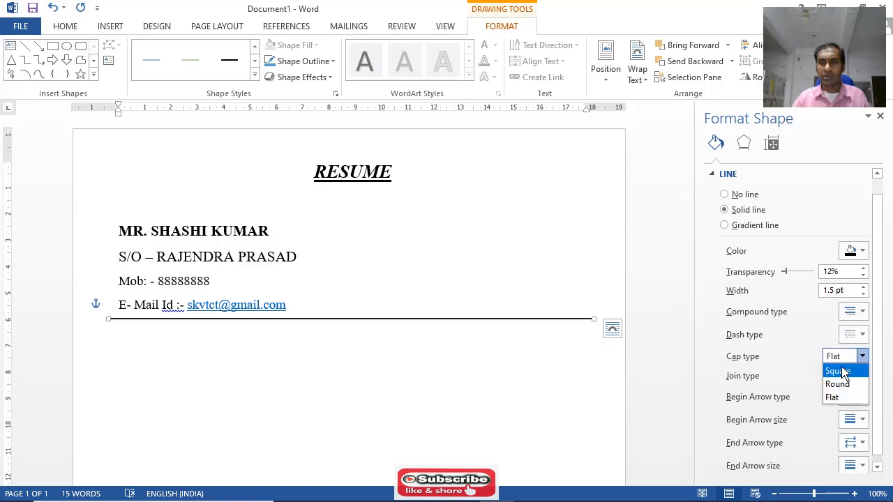
pyautogui.click(814, 339)
pyautogui.moveTo(879, 328); pyautogui.dragTo(883, 347)
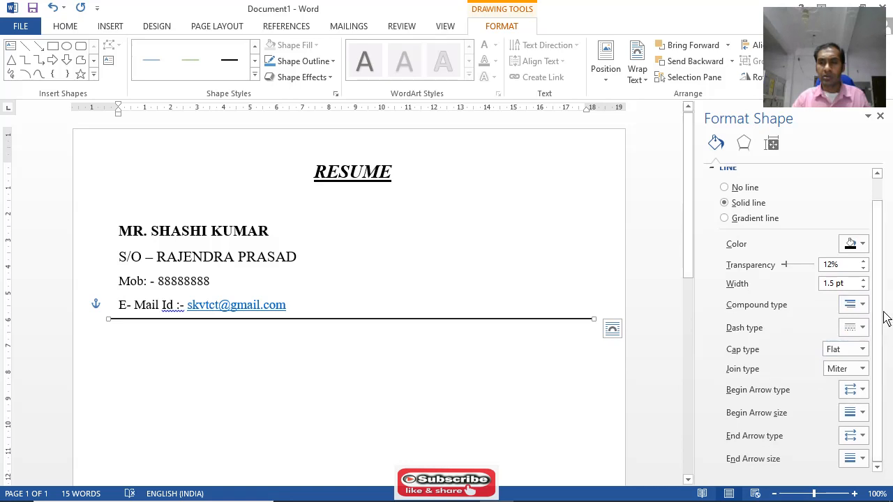
pyautogui.moveTo(691, 273); pyautogui.dragTo(693, 318)
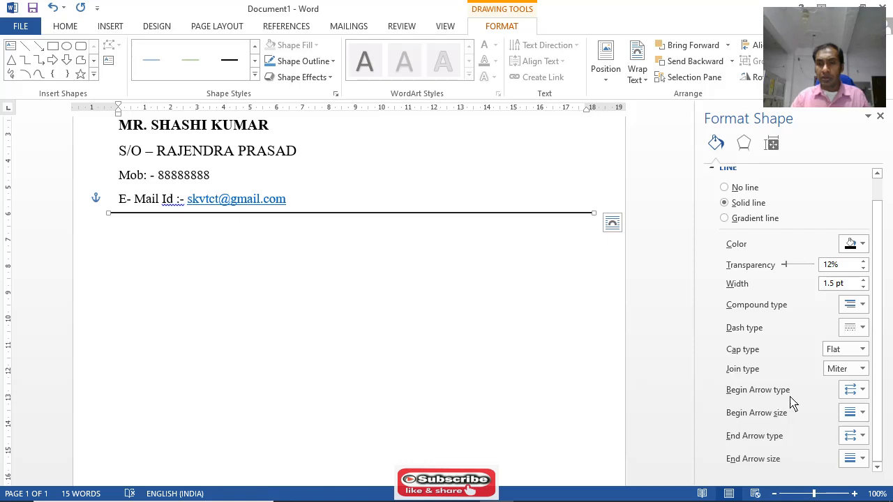
pyautogui.click(795, 265)
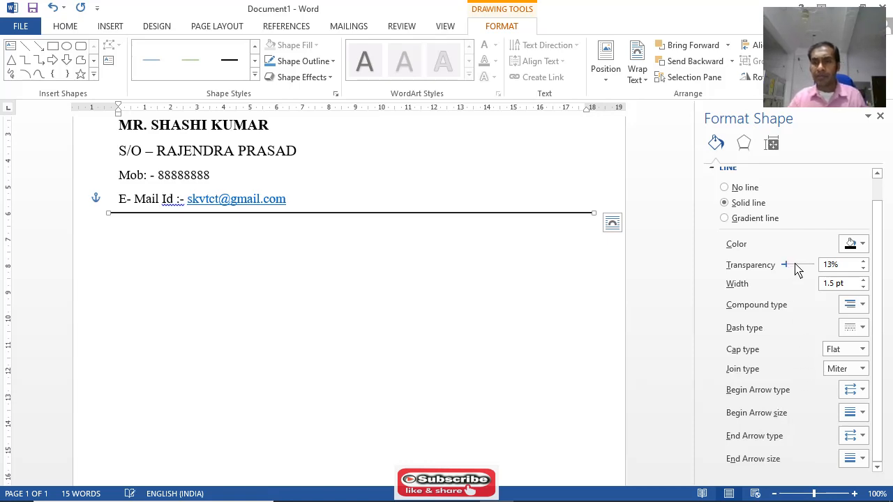
pyautogui.moveTo(795, 264); pyautogui.dragTo(817, 267)
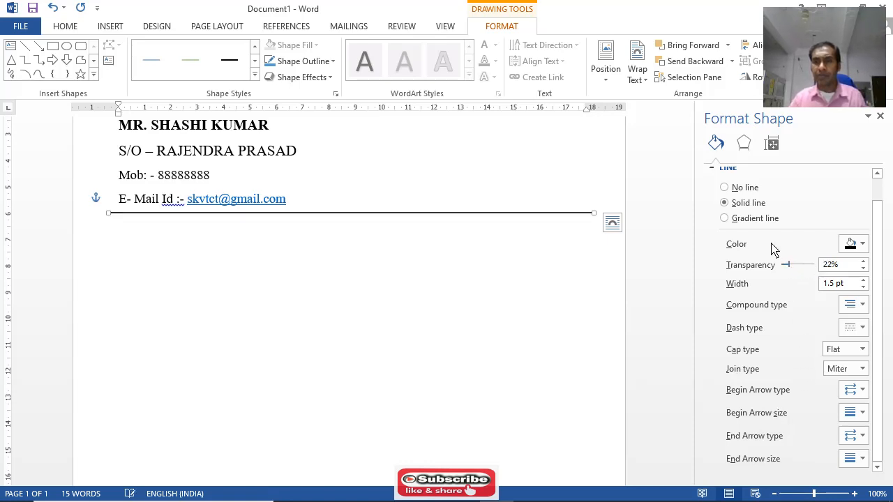
pyautogui.scroll(1, 772, 205)
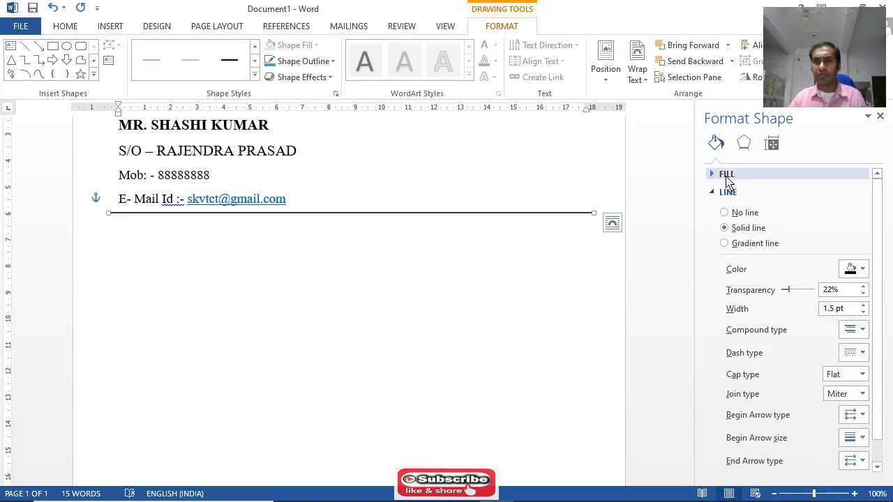
pyautogui.click(726, 179)
pyautogui.click(727, 180)
pyautogui.click(727, 180)
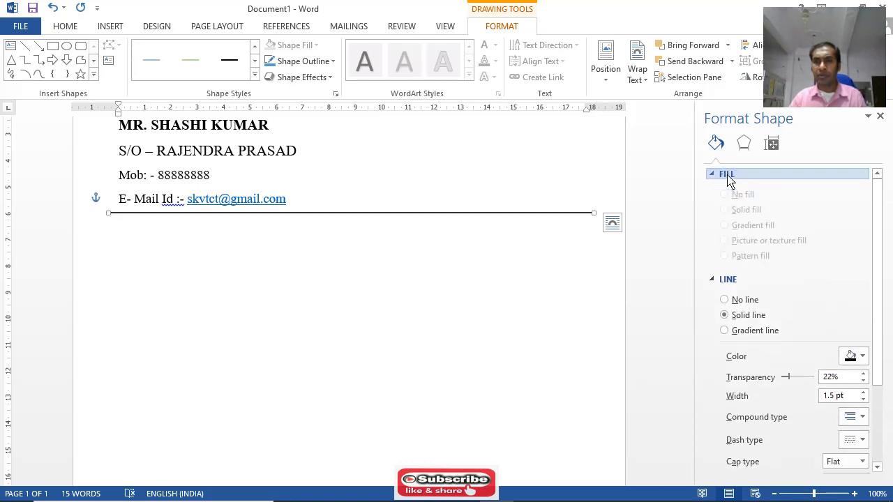
pyautogui.click(724, 283)
pyautogui.click(724, 282)
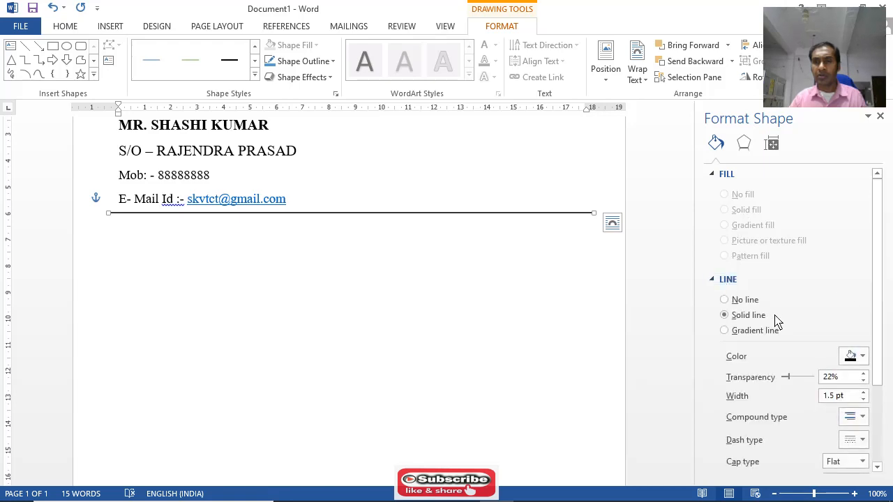
# Set the horizontal line's transparency to 21% and its width to 6.75 pt
pyautogui.scroll(-2, 775, 319)
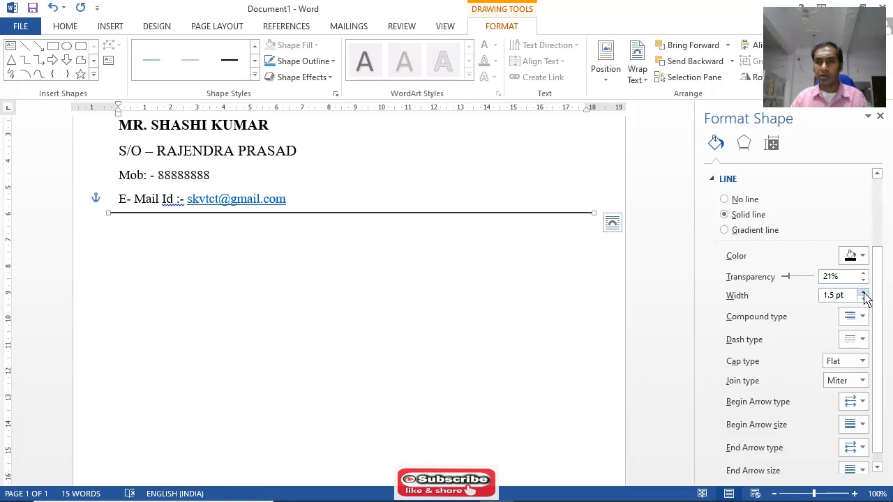
pyautogui.click(864, 293)
pyautogui.click(864, 292)
pyautogui.click(864, 292)
pyautogui.click(863, 292)
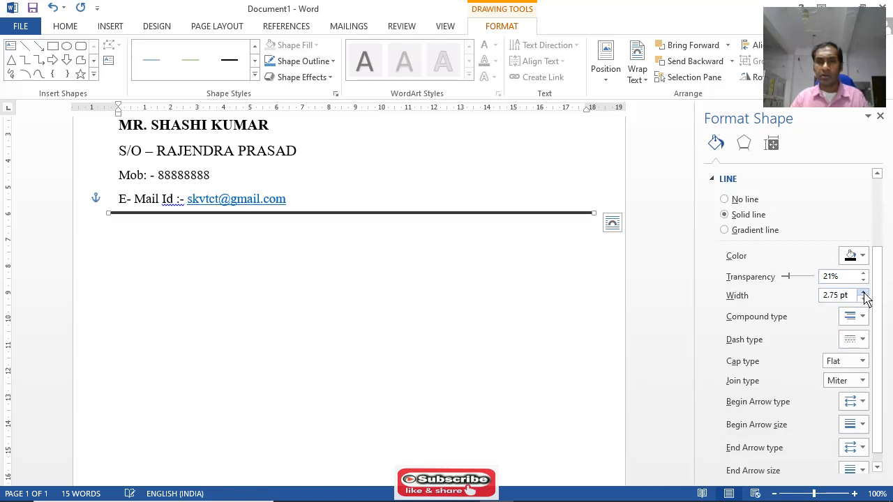
pyautogui.click(863, 292)
pyautogui.click(864, 293)
pyautogui.click(864, 292)
pyautogui.click(864, 292)
pyautogui.click(864, 293)
pyautogui.click(864, 292)
pyautogui.click(864, 293)
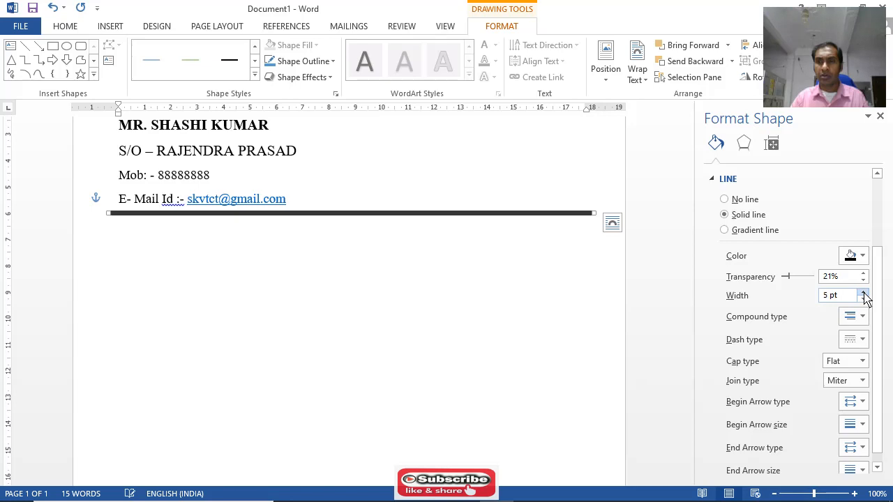
pyautogui.click(864, 292)
pyautogui.click(864, 293)
pyautogui.click(864, 293)
pyautogui.click(864, 292)
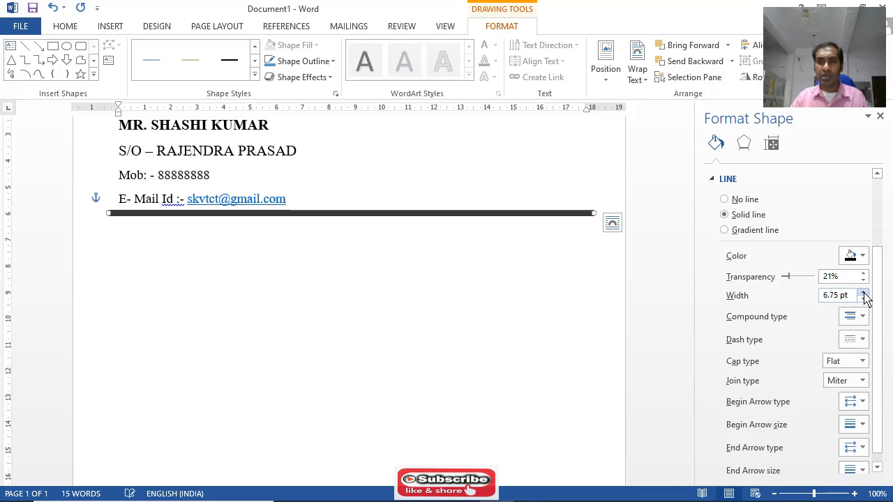
# Set the thickened horizontal line's compound type to double and deselect it
pyautogui.click(863, 316)
pyautogui.click(860, 355)
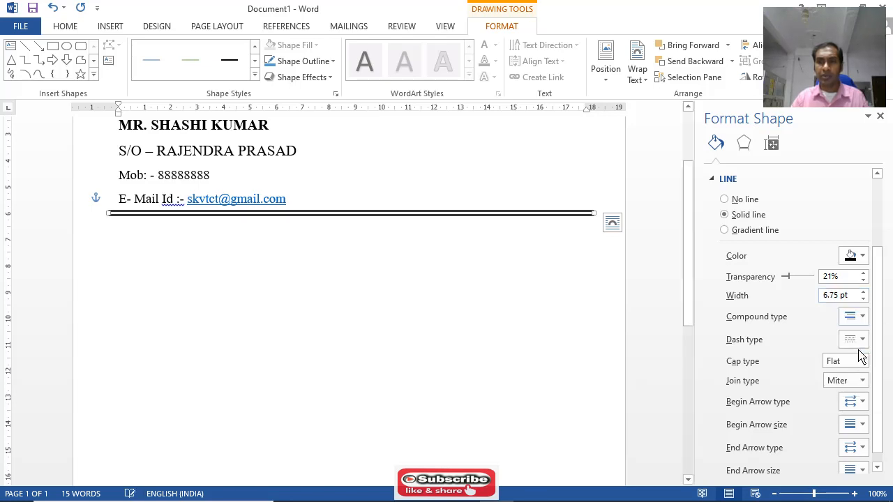
pyautogui.click(409, 303)
pyautogui.scroll(1, 418, 306)
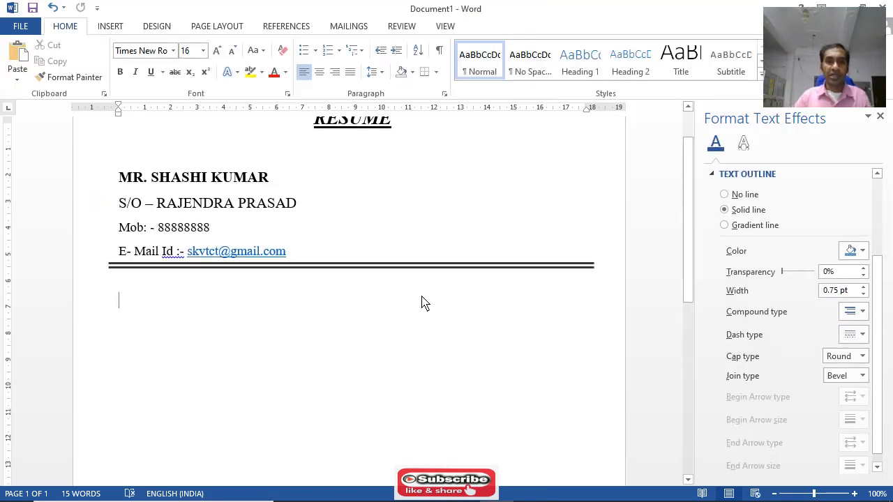
pyautogui.scroll(1, 426, 301)
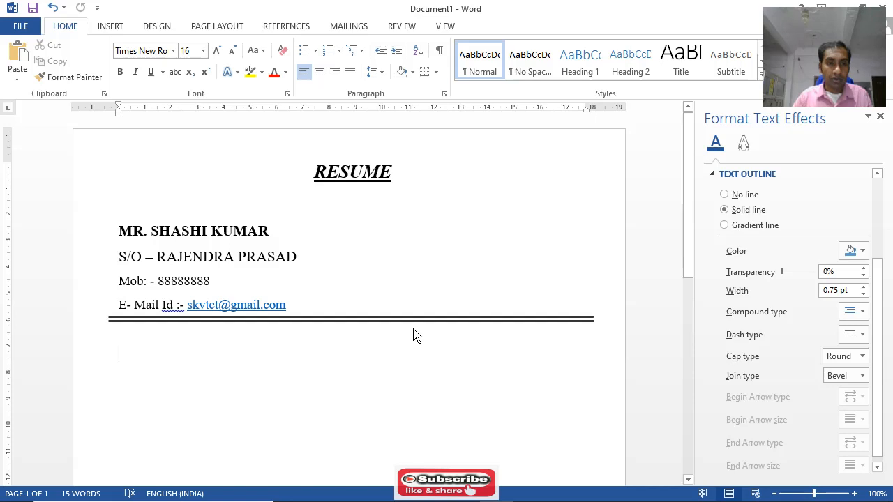
# Enter "Career" in the empty paragraph below the double line and set its font colour to Automatic
pyautogui.press('Up')
pyautogui.press('Down')
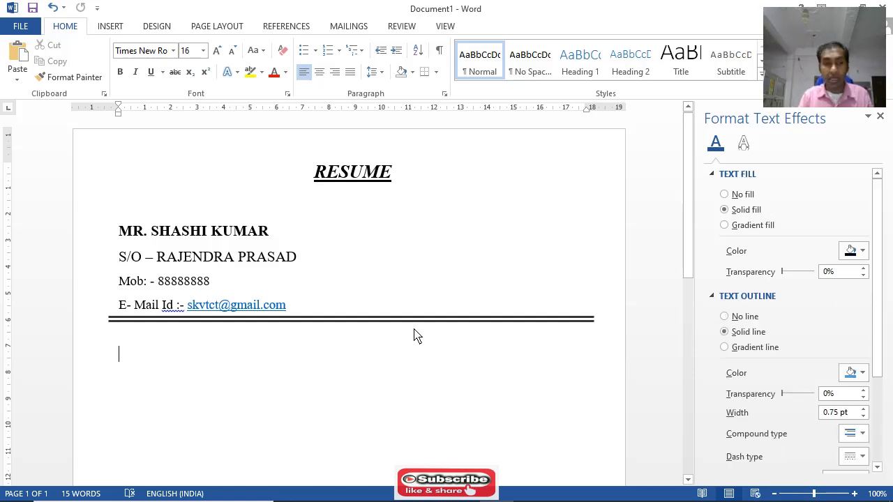
pyautogui.write('Career')
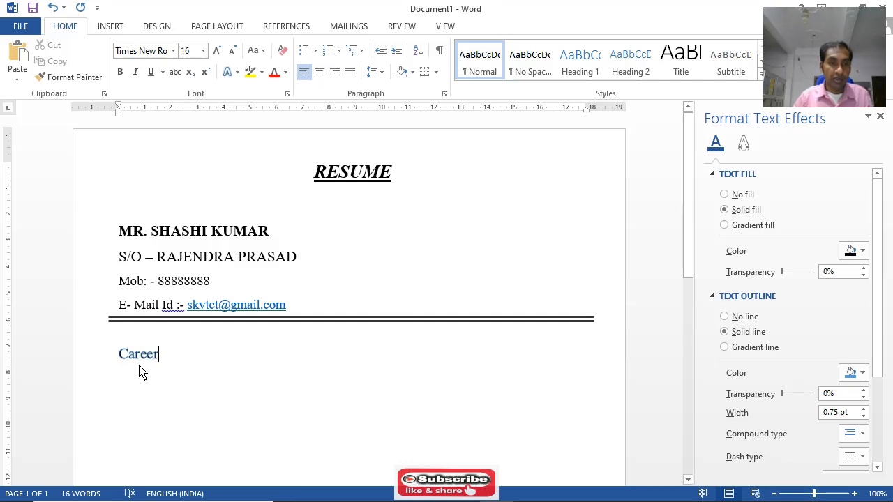
pyautogui.moveTo(120, 361); pyautogui.dragTo(170, 363)
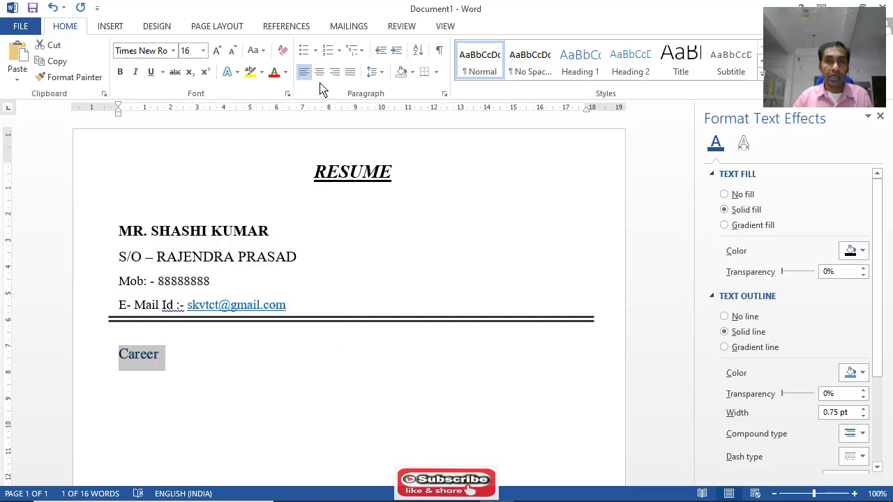
pyautogui.click(285, 72)
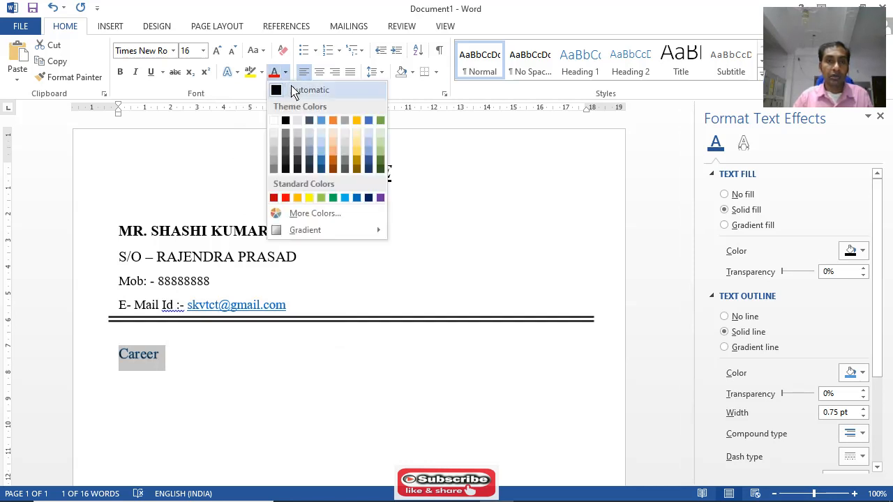
pyautogui.click(293, 88)
pyautogui.click(172, 363)
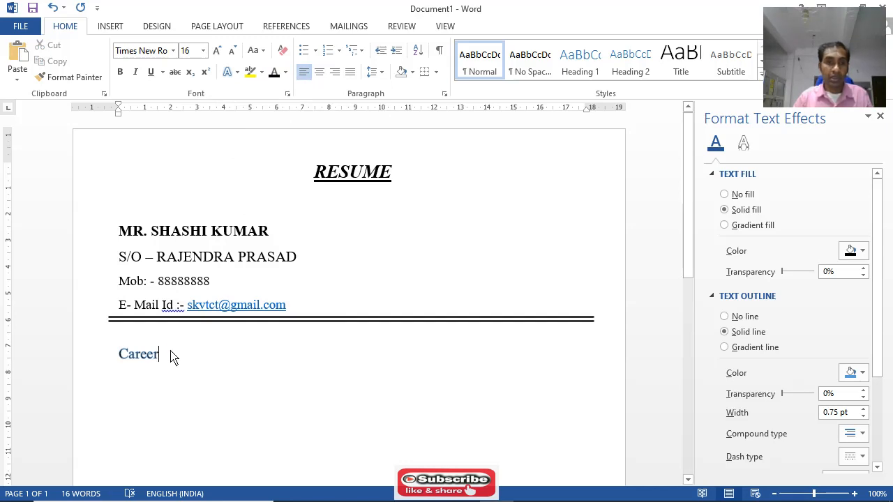
# Apply the plain black text effect preset to "Career" and extend the heading to "Career Objective"
pyautogui.moveTo(167, 361); pyautogui.dragTo(109, 351)
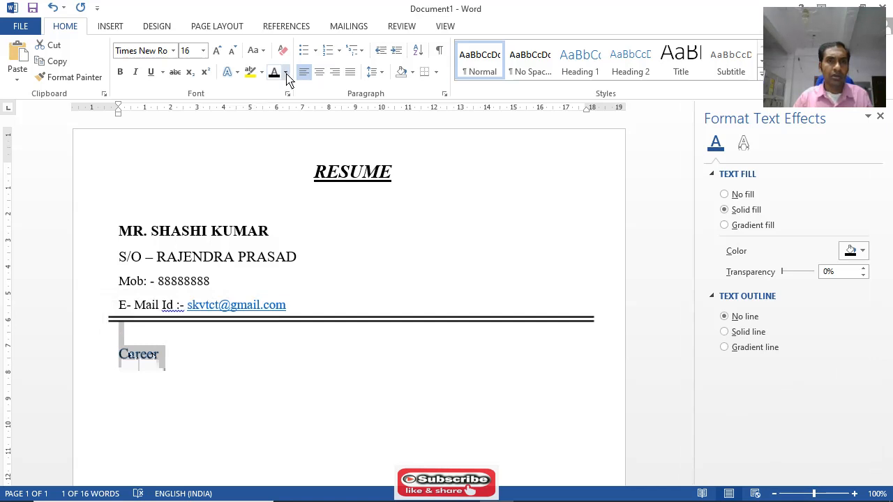
pyautogui.click(237, 74)
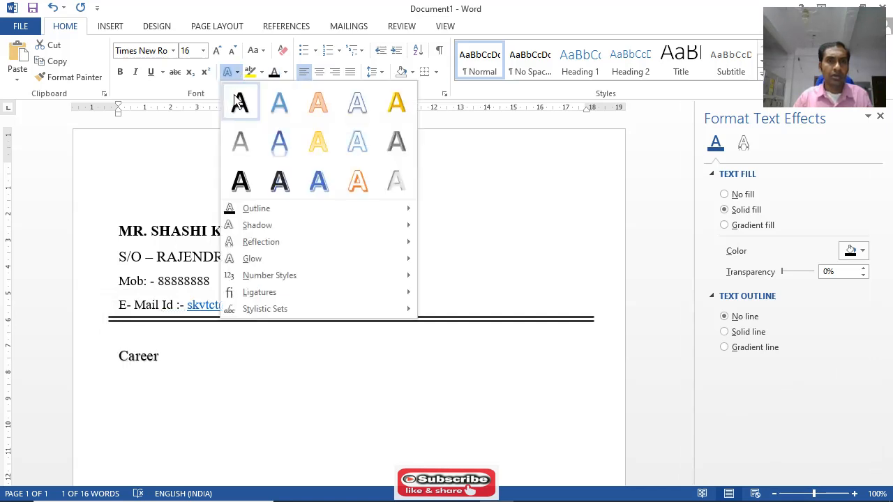
pyautogui.click(238, 96)
pyautogui.click(171, 360)
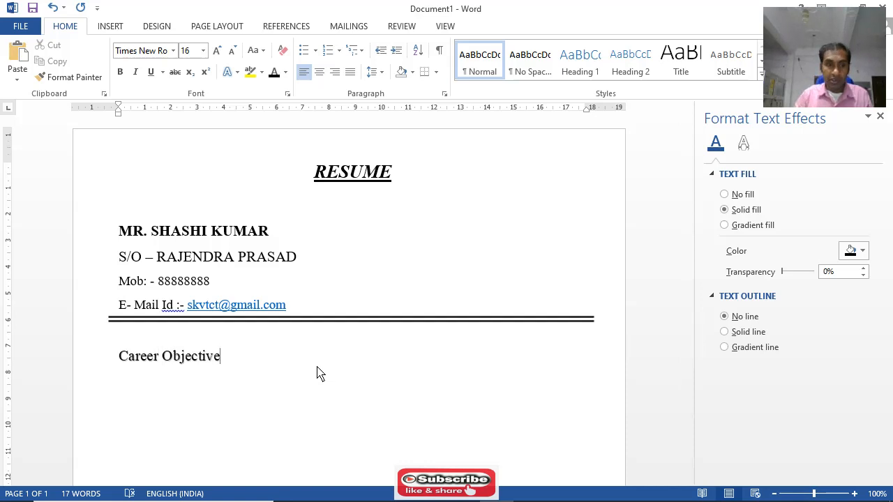
# Underline the "Career Objective" heading and deselect it
pyautogui.moveTo(122, 360); pyautogui.dragTo(216, 367)
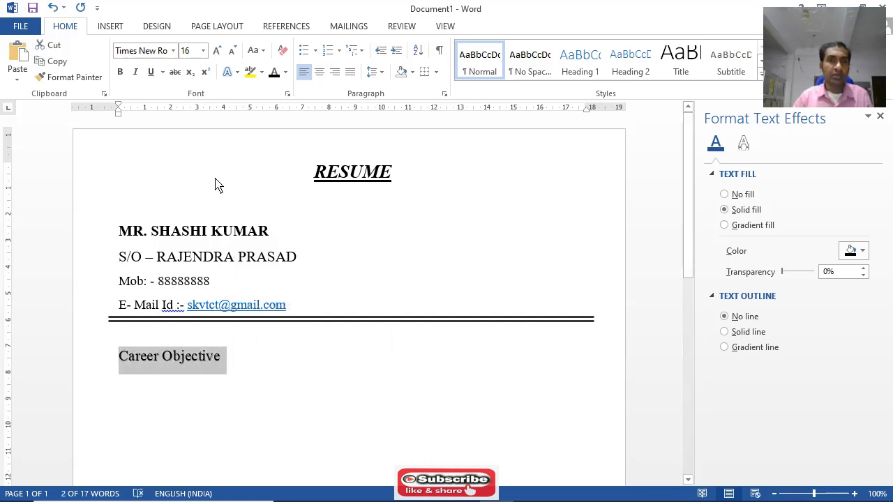
pyautogui.click(151, 73)
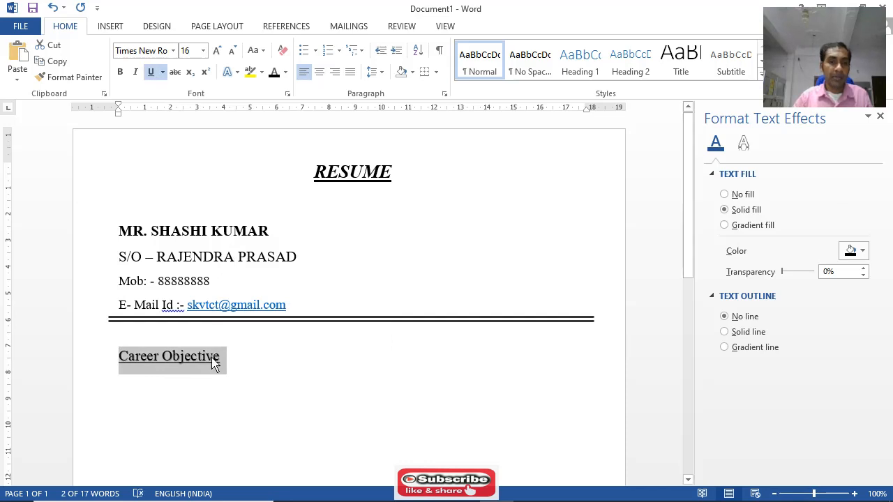
pyautogui.click(260, 352)
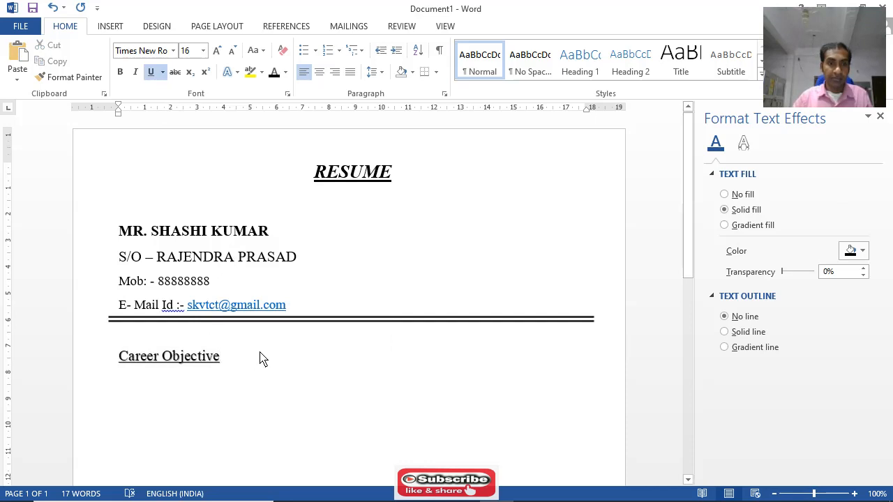
# Start a new paragraph below "Career Objective" with underlining turned off and the font size set to 12
pyautogui.press('Return')
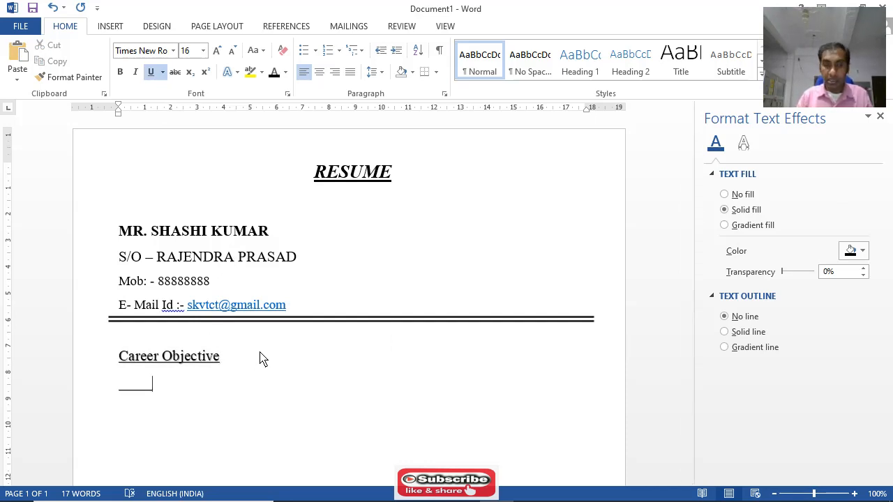
pyautogui.click(151, 72)
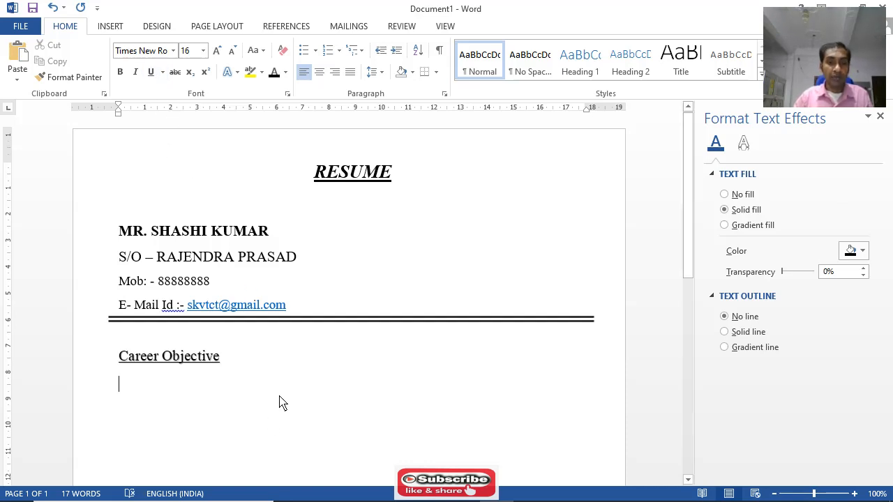
pyautogui.click(203, 51)
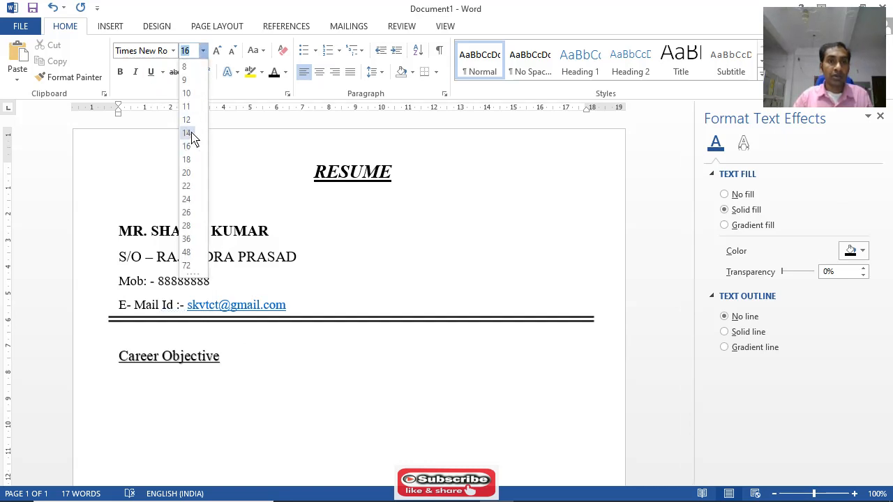
pyautogui.click(187, 120)
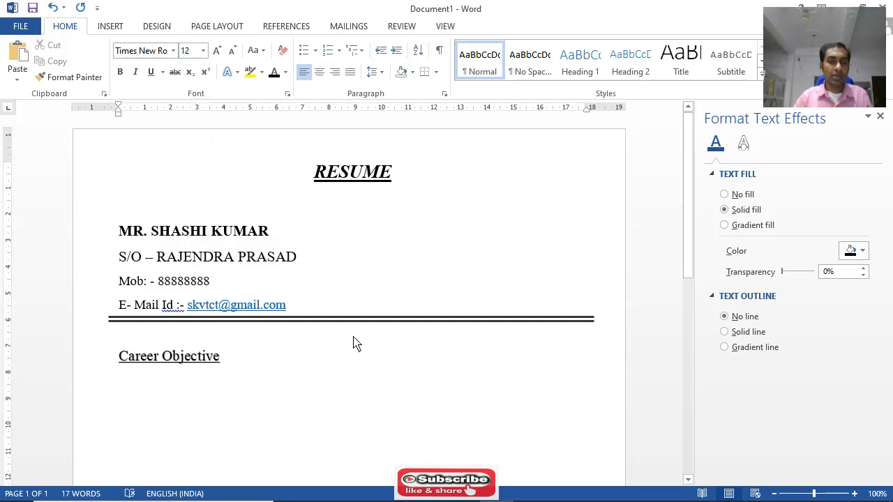
# Indent the first line of the objective paragraph and begin it with "Work with a company where"
pyautogui.press('Tab')
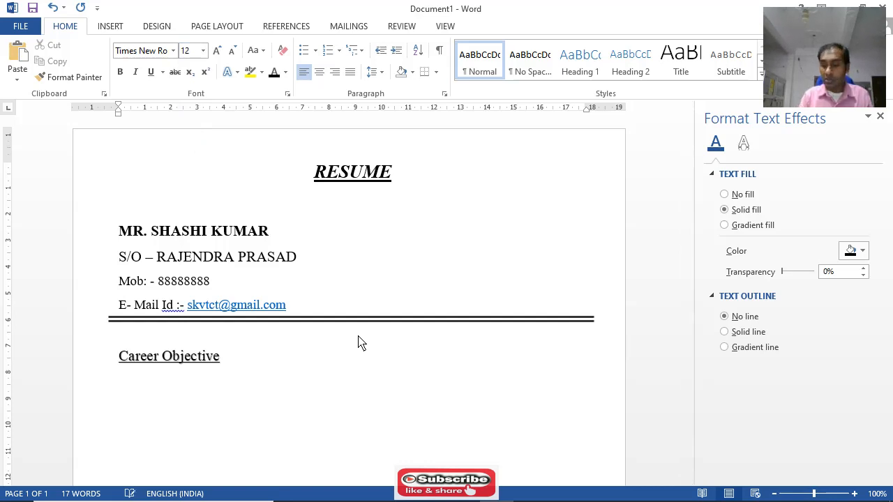
pyautogui.write('W')
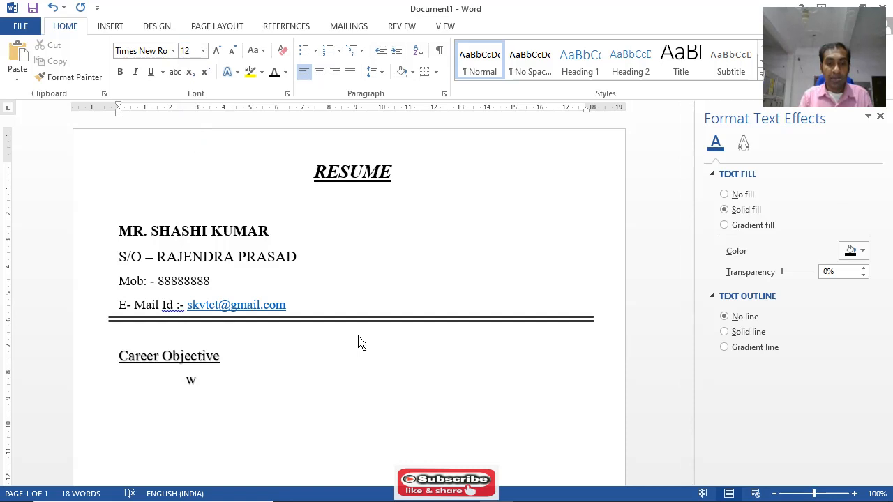
pyautogui.write('ord')
pyautogui.press('BackSpace')
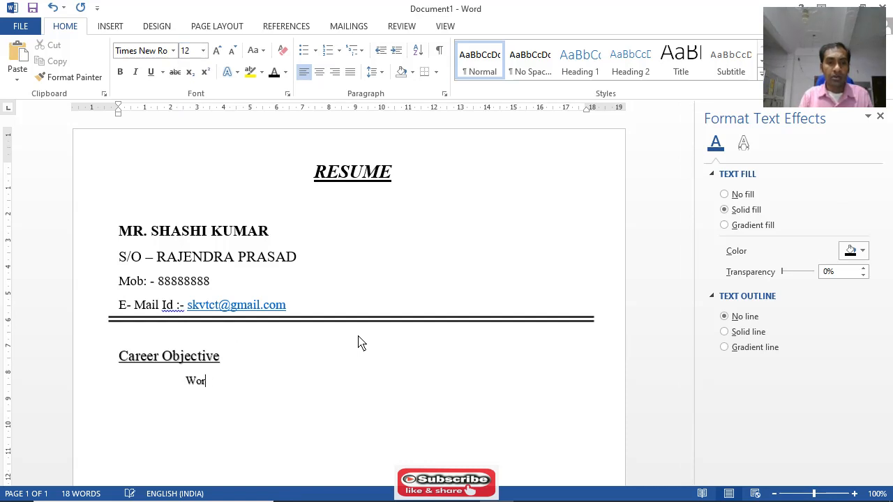
pyautogui.write('k with a comp')
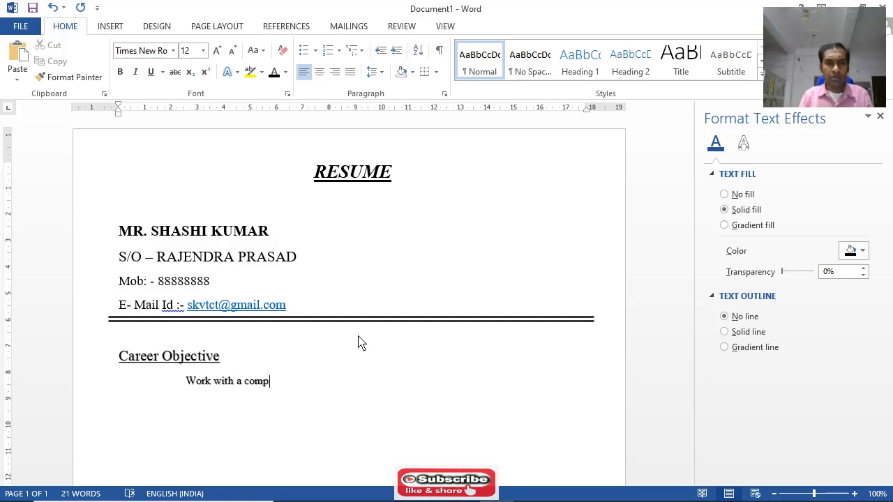
pyautogui.write('any')
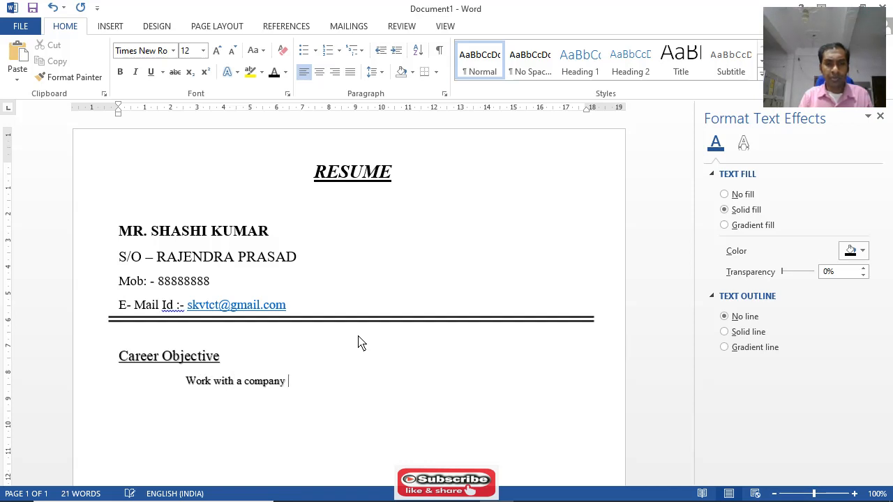
pyautogui.write(' where ')
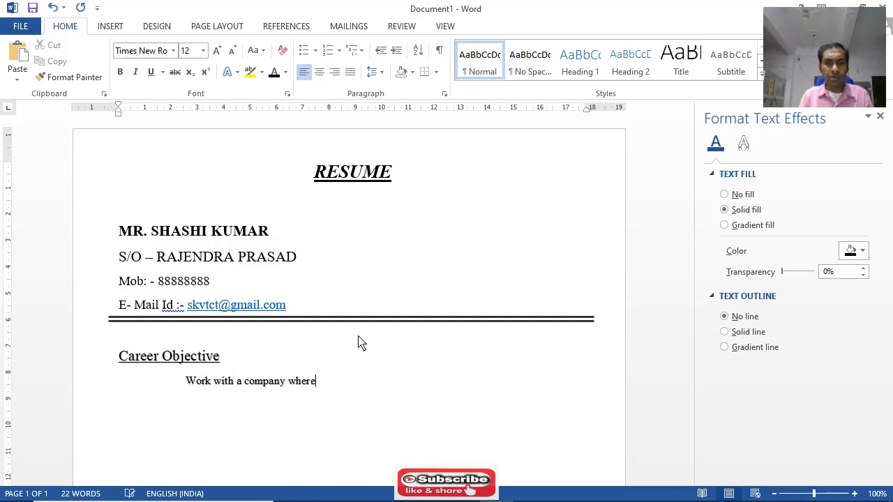
pyautogui.write('I can u')
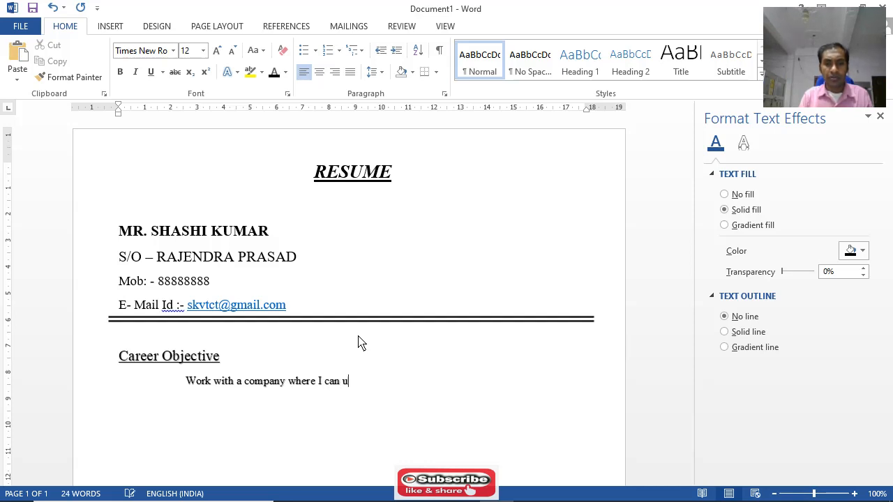
pyautogui.write('tilizes my qu')
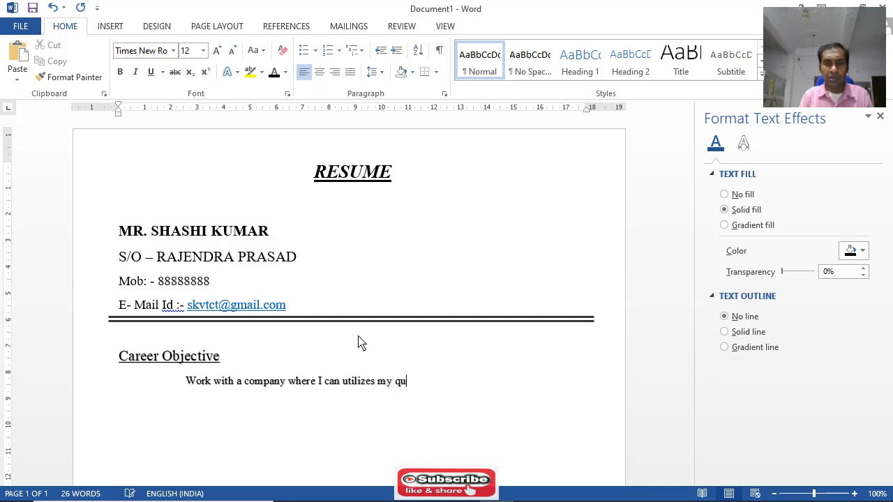
pyautogui.write('alifi')
# Continue the objective sentence with "I can utilizes my qualities"
pyautogui.press('BackSpace')
pyautogui.press('BackSpace')
pyautogui.write('ties')
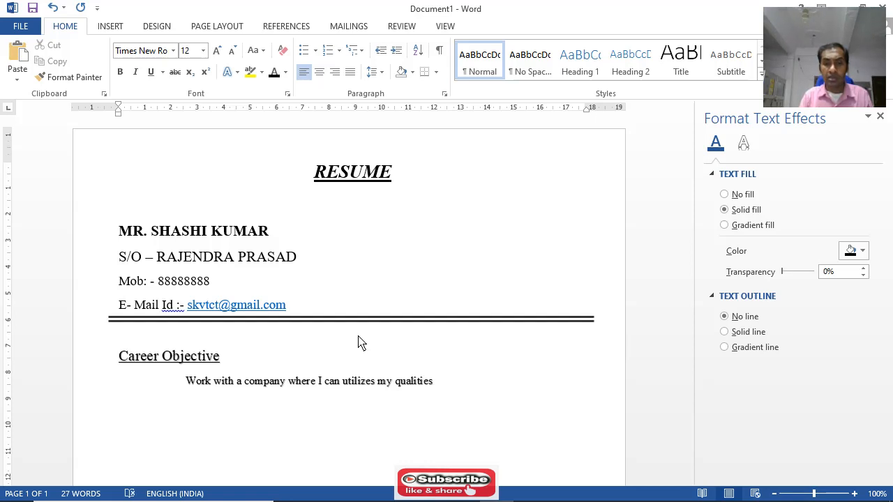
pyautogui.write(' in a manne')
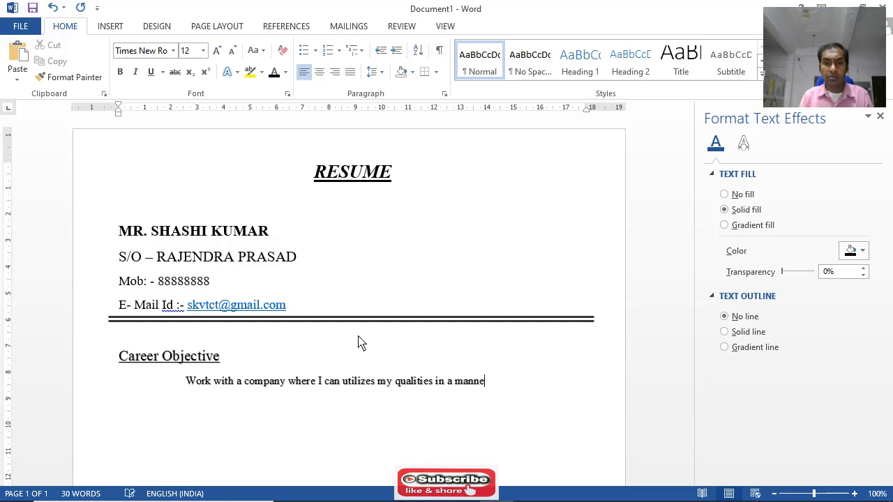
pyautogui.write('r which is fruit')
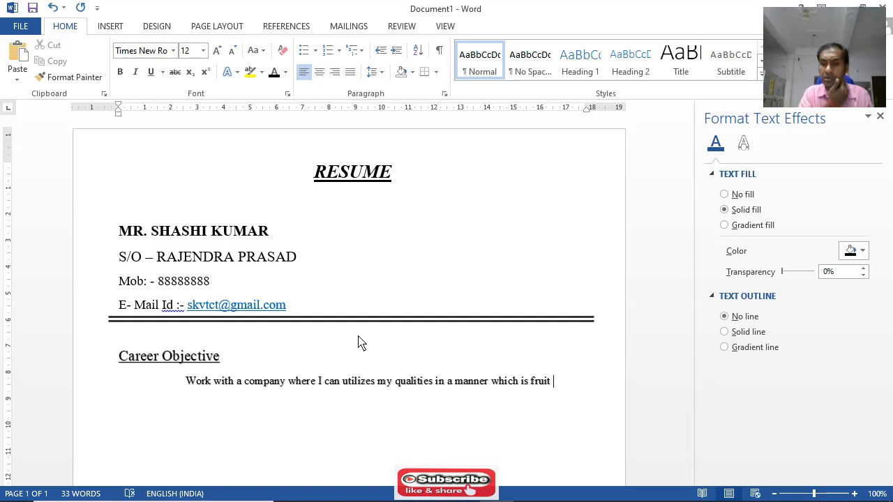
pyautogui.write(' full ')
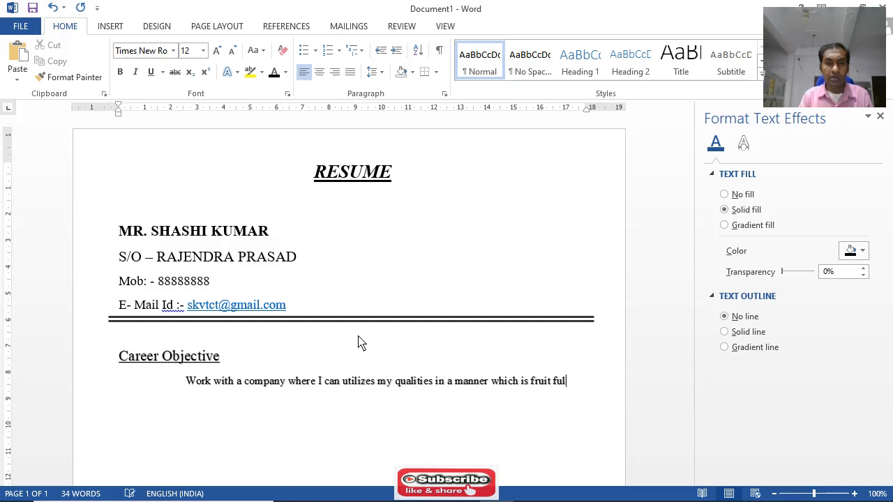
pyautogui.write('for my ')
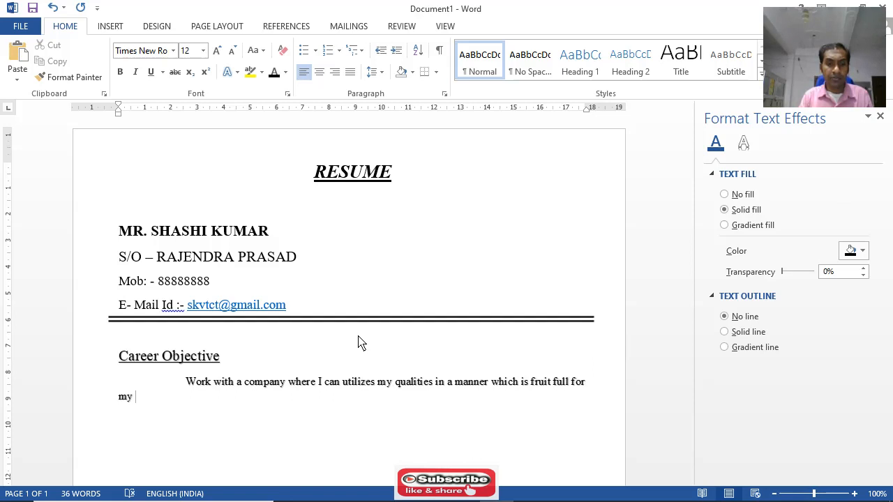
pyautogui.write('to ')
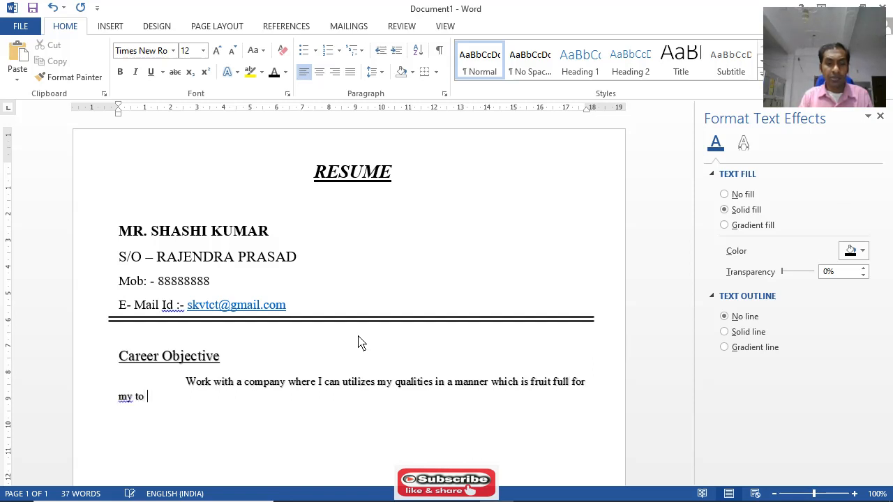
pyautogui.write('company and ')
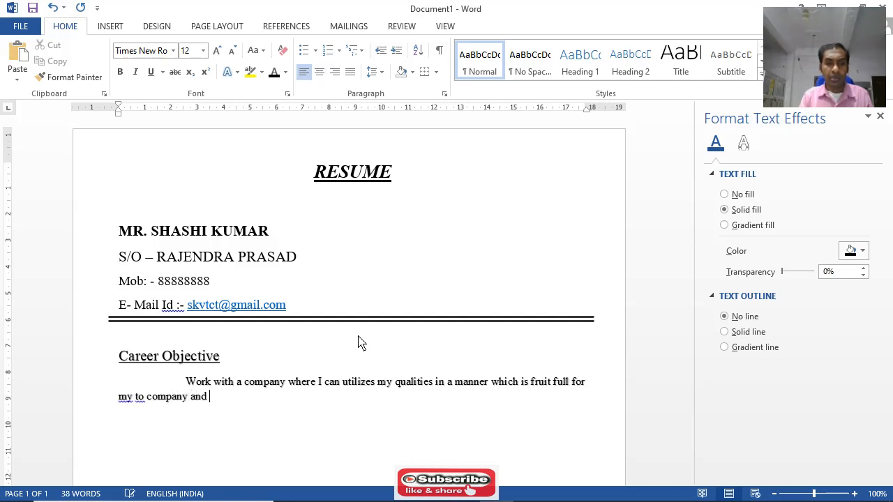
pyautogui.write('as well as for me..')
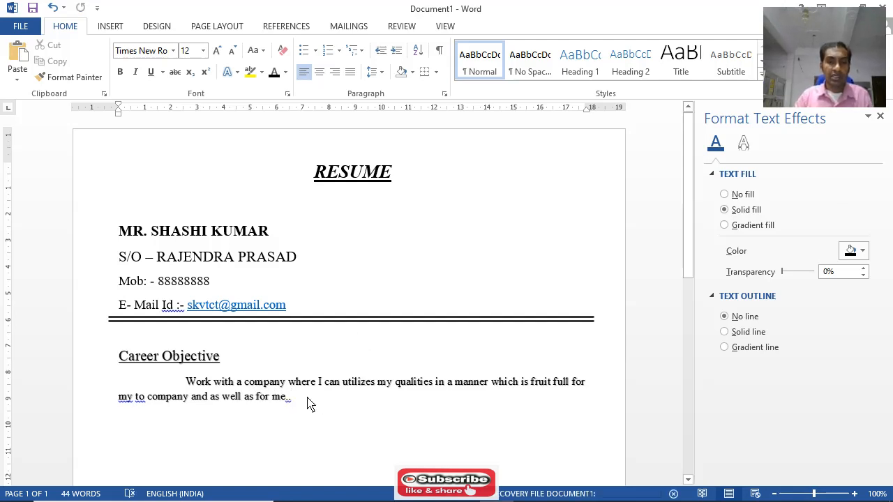
# Leave an empty paragraph below the objective text and enter the heading "Personal Informations"
pyautogui.scroll(-2, 342, 401)
pyautogui.scroll(-3, 339, 396)
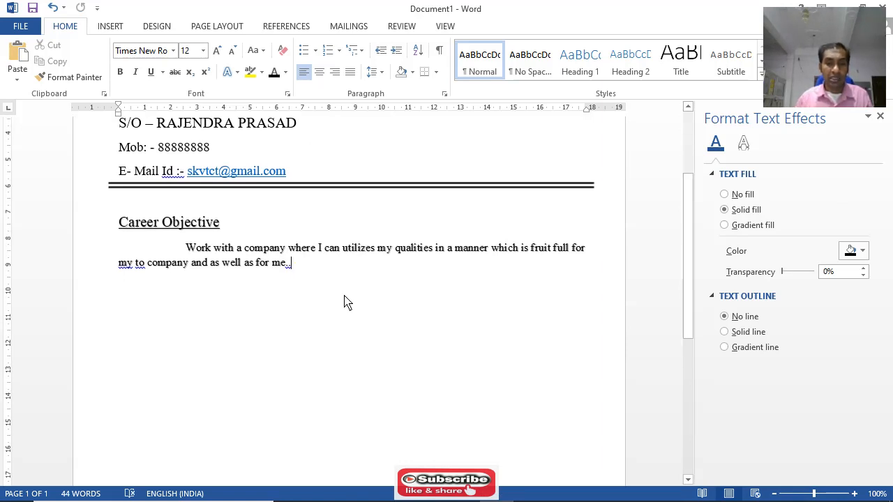
pyautogui.press('Return')
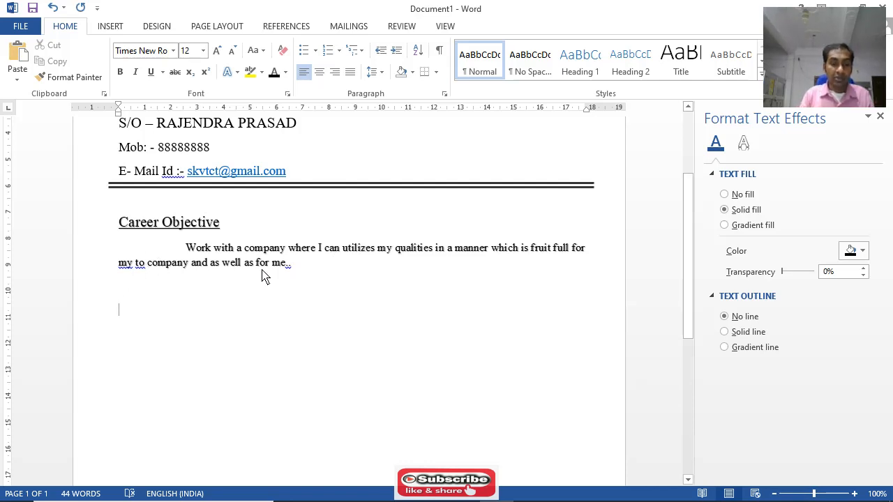
pyautogui.write('Persona')
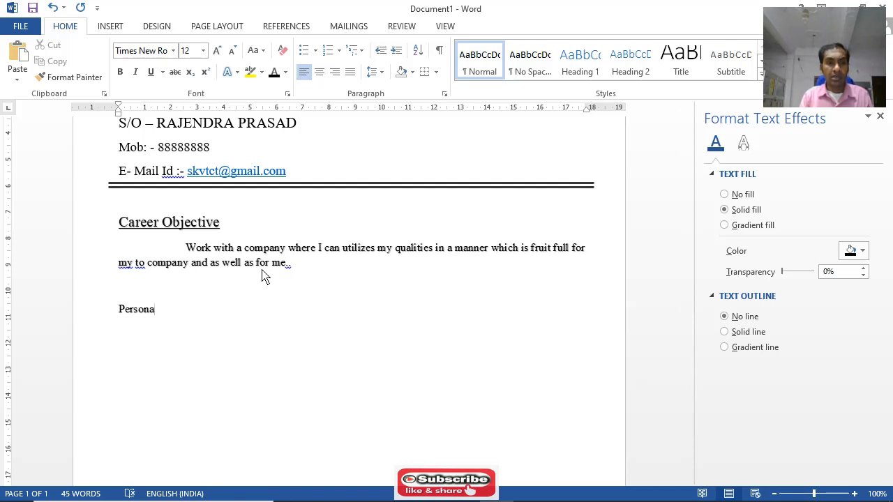
pyautogui.write('l Information')
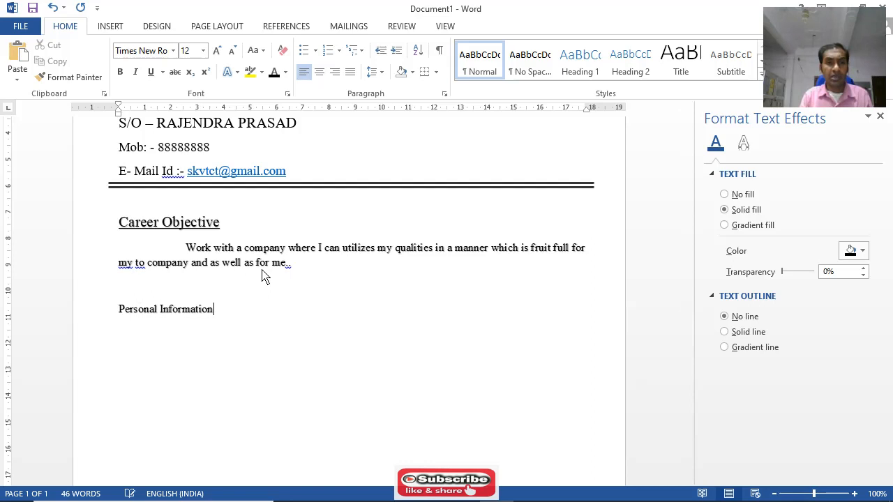
pyautogui.write('s')
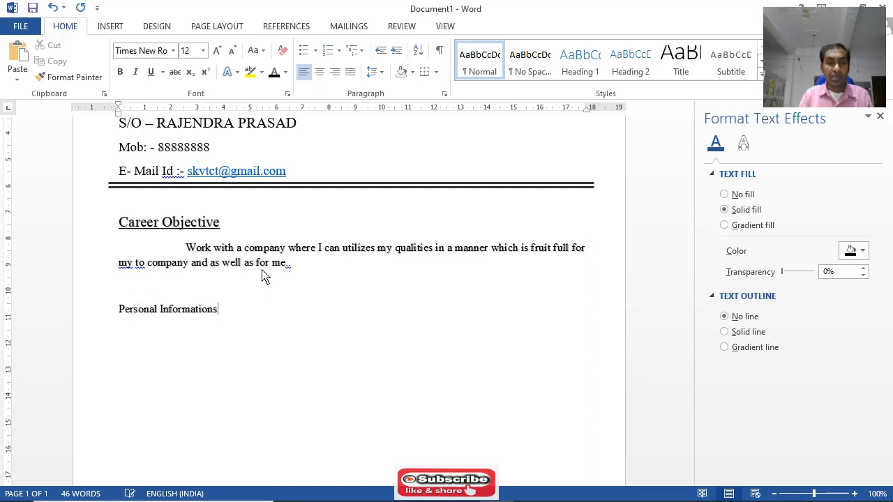
# Correct "Informations" in the new heading to the suggested spelling "Information"
pyautogui.click(142, 224)
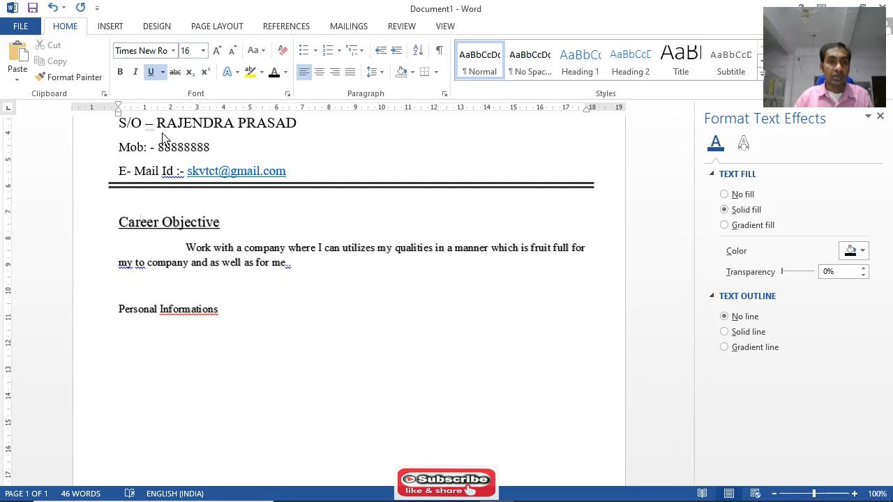
pyautogui.rightClick(191, 316)
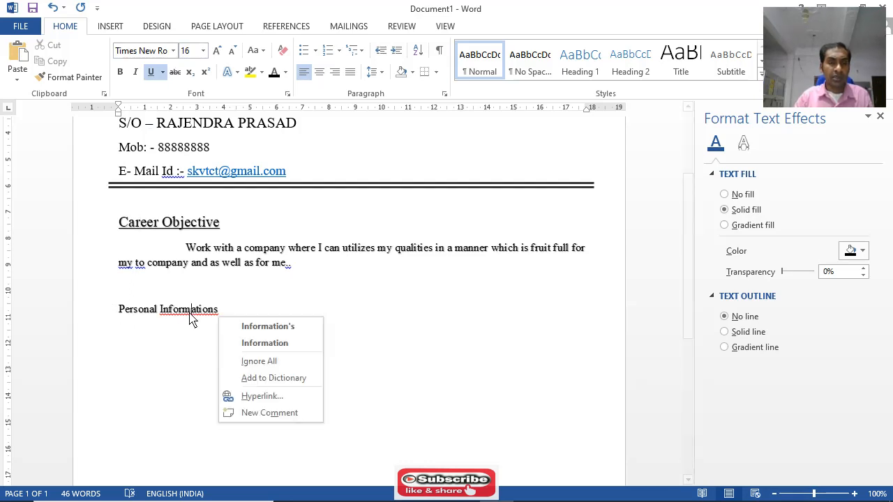
pyautogui.click(254, 348)
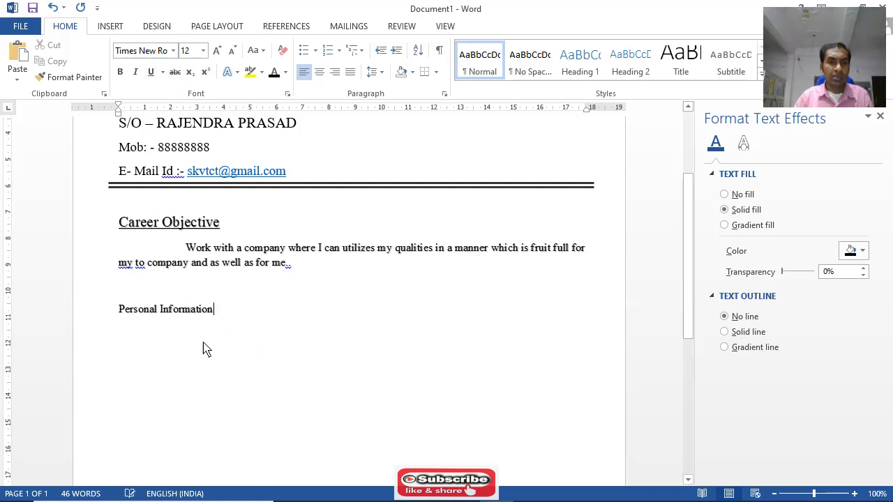
# Set the "Personal Information" heading to font size 16, underline it and deselect it
pyautogui.moveTo(120, 316); pyautogui.dragTo(212, 324)
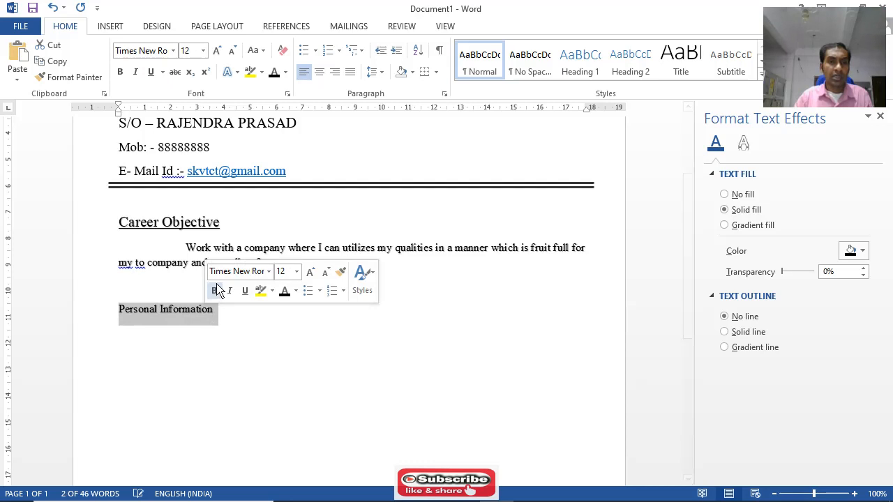
pyautogui.click(297, 272)
pyautogui.click(288, 368)
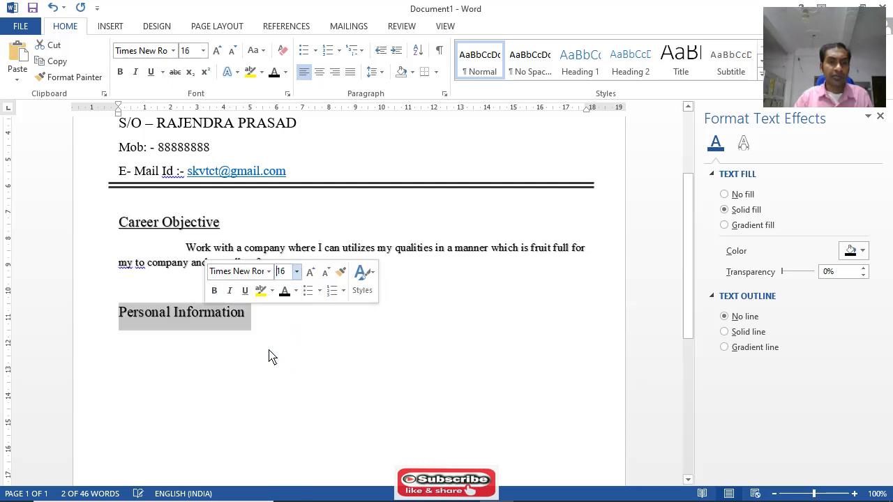
pyautogui.click(245, 297)
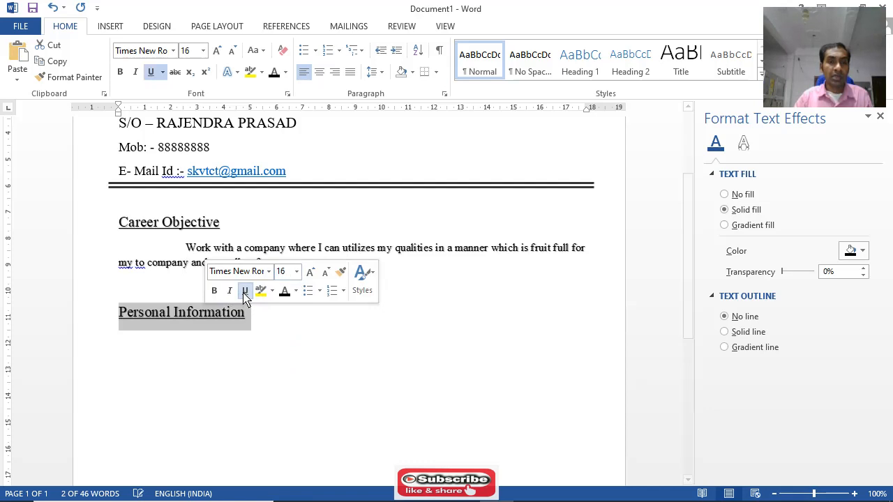
pyautogui.click(265, 329)
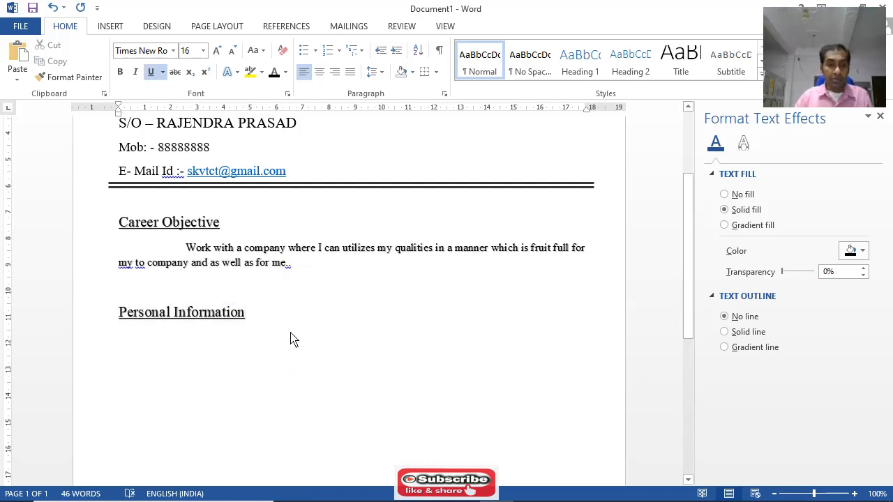
# Start a new line below the "Personal Information" heading with underlining turned off and font size 14
pyautogui.press('Return')
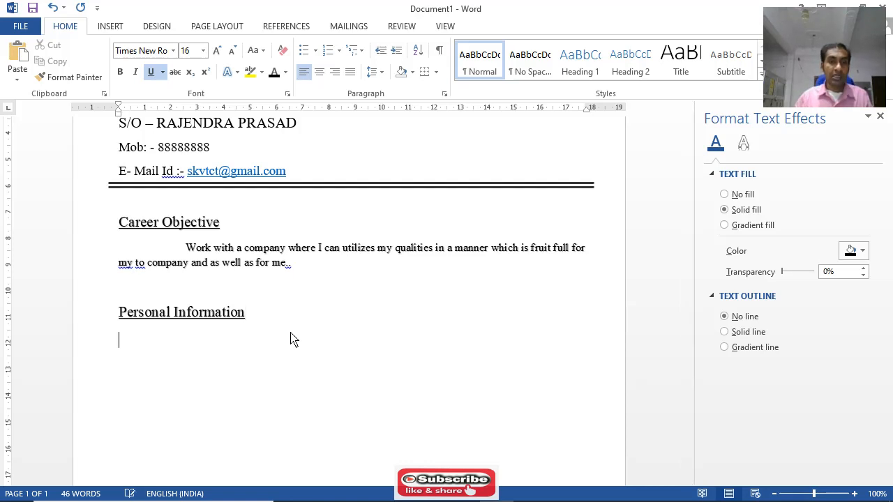
pyautogui.click(208, 251)
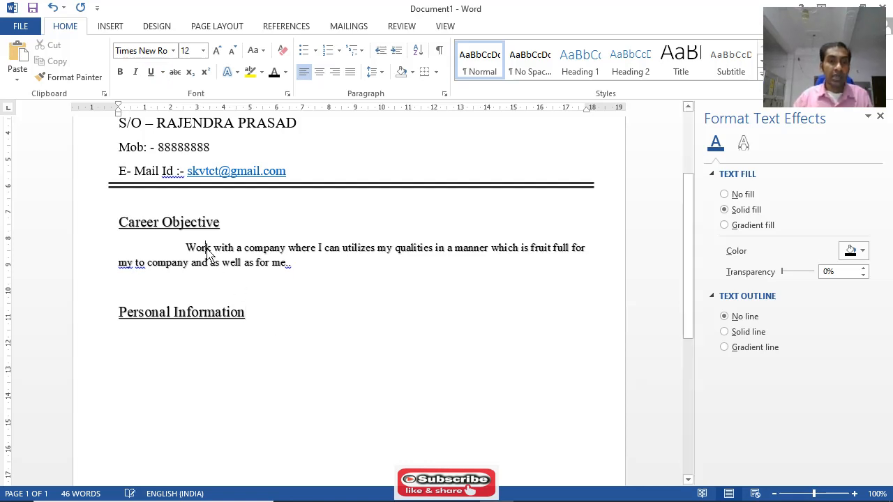
pyautogui.click(136, 347)
pyautogui.click(136, 348)
pyautogui.press('Tab')
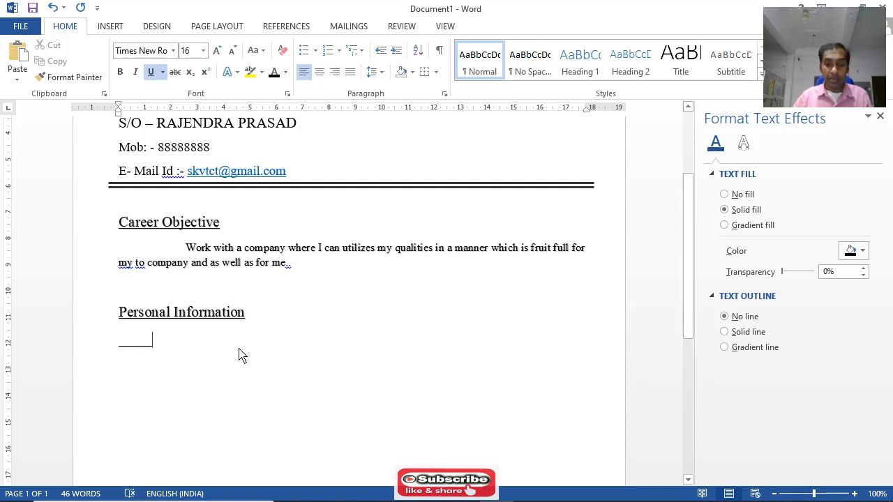
pyautogui.press('BackSpace')
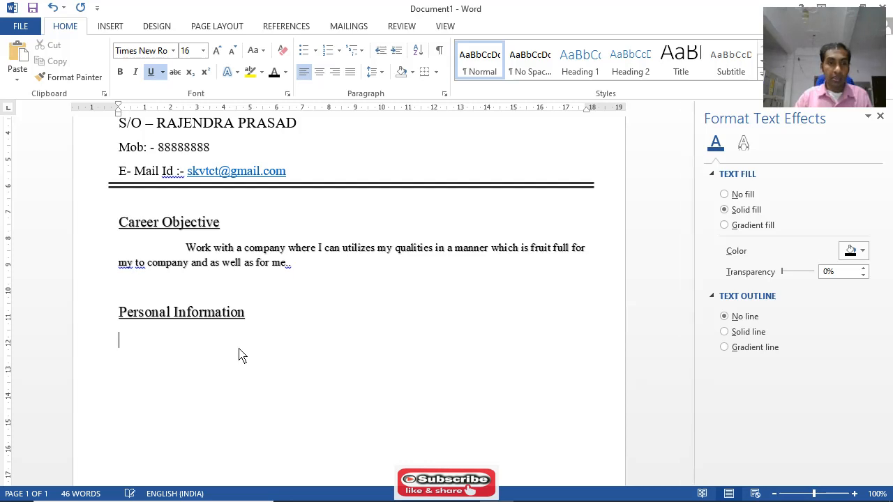
pyautogui.click(151, 72)
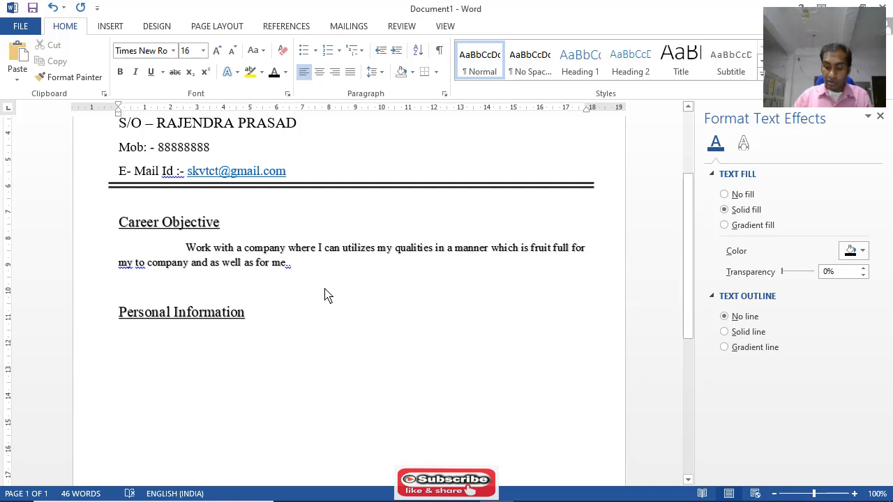
pyautogui.hotkey('ctrl', '[')
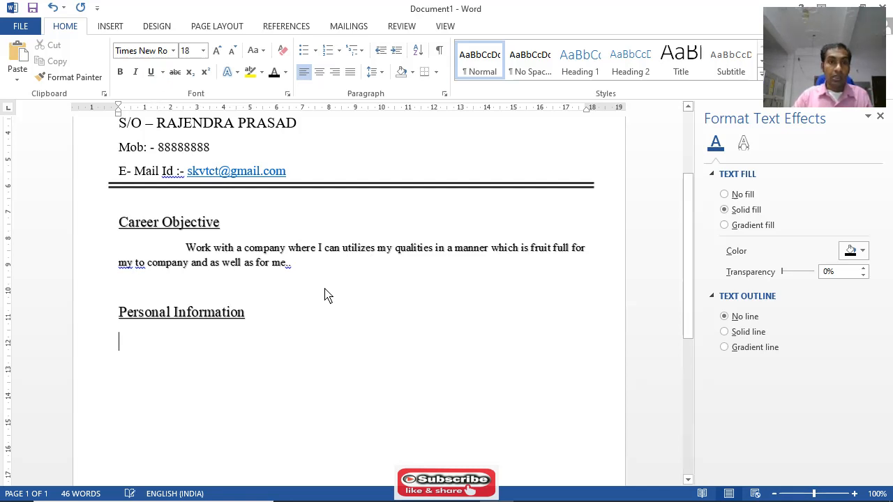
pyautogui.hotkey('ctrl', '[')
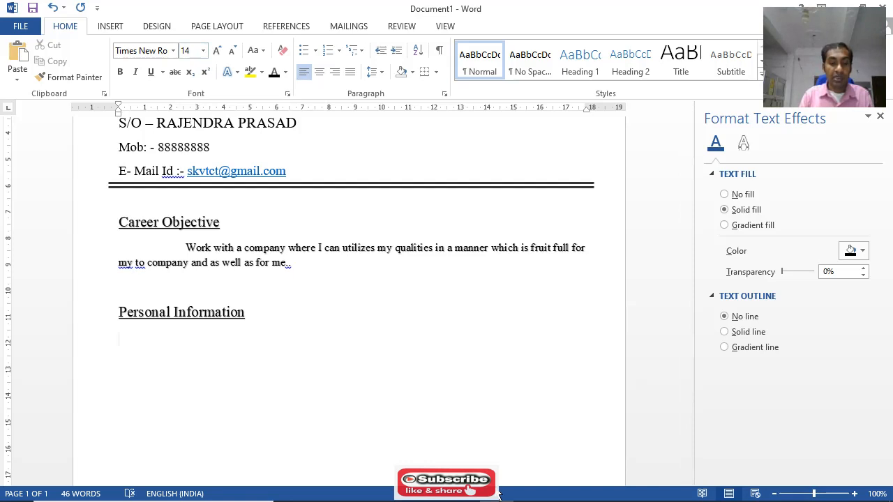
# Enter a "Name" row with a tab-aligned colon and the applicant's full name
pyautogui.write('Na')
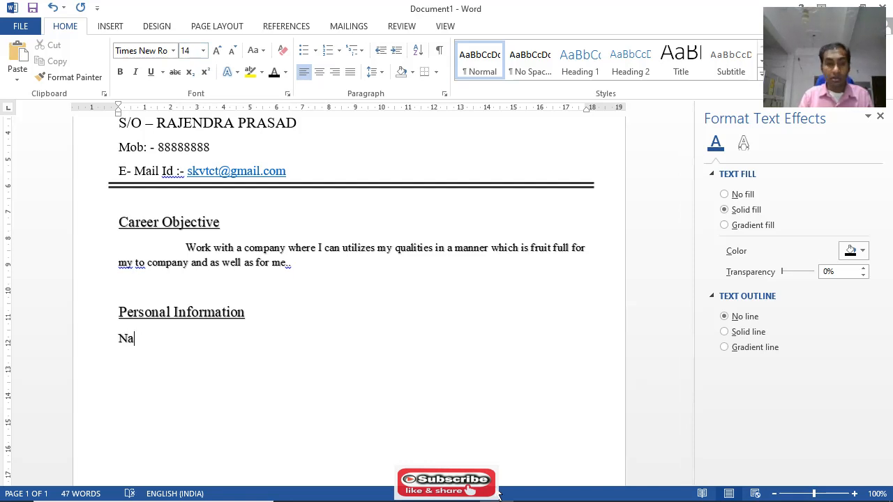
pyautogui.write('me')
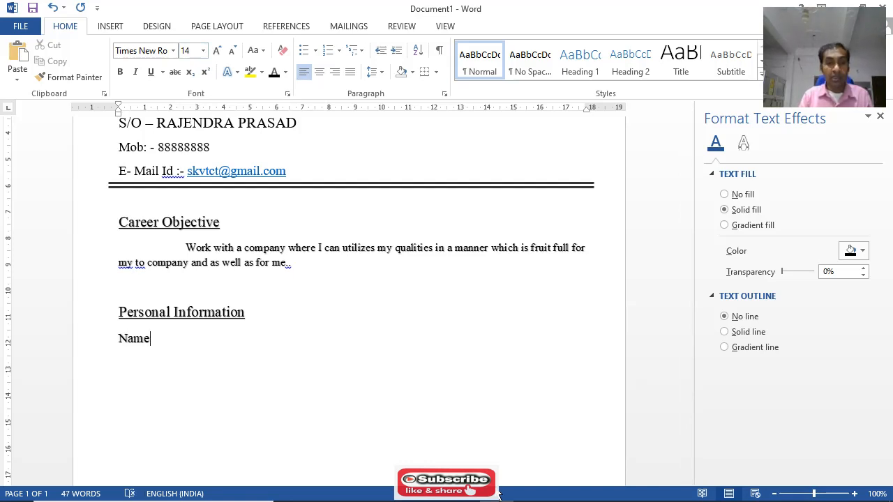
pyautogui.press('Tab')
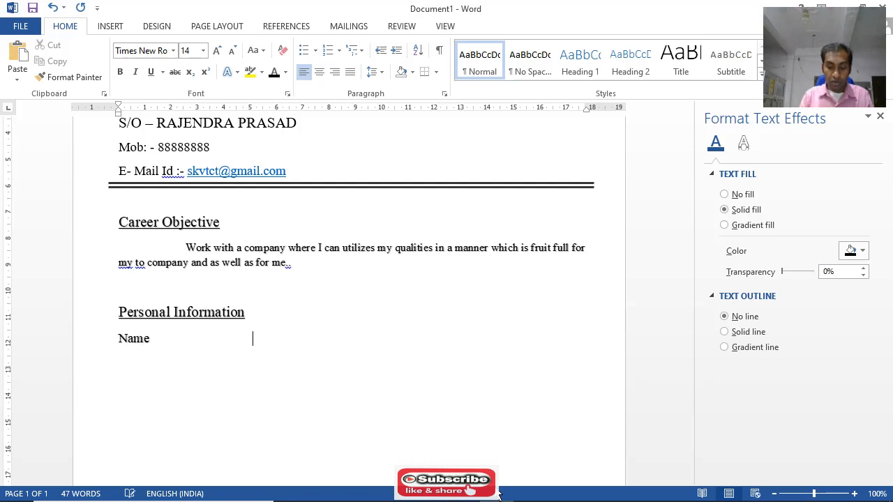
pyautogui.write(': ')
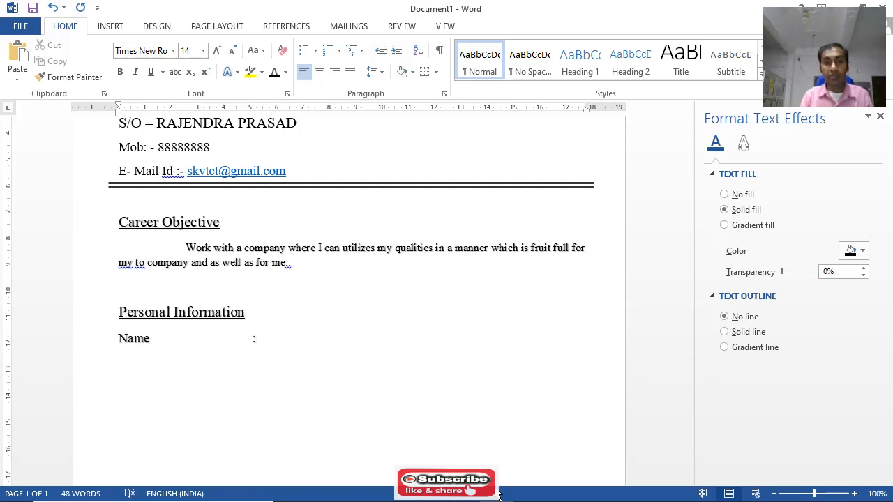
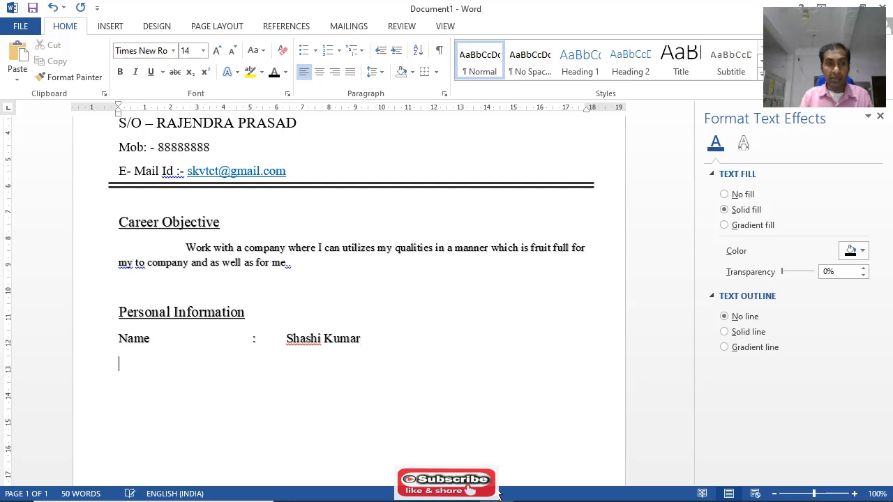
pyautogui.write('Dato')
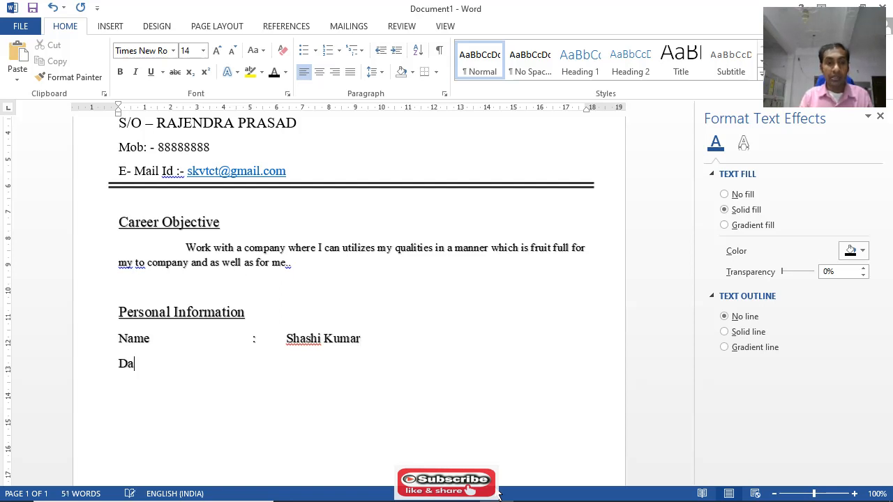
# Enter the label "Date of Birth" on the line below the Name row
pyautogui.press('BackSpace')
pyautogui.write('e iof')
pyautogui.press('BackSpace')
pyautogui.press('BackSpace')
pyautogui.press('BackSpace')
pyautogui.write('of ')
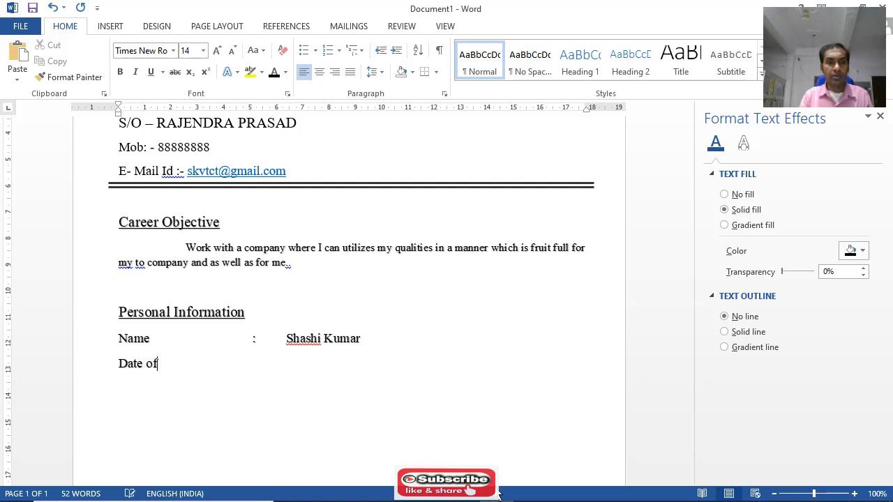
pyautogui.write('Birth')
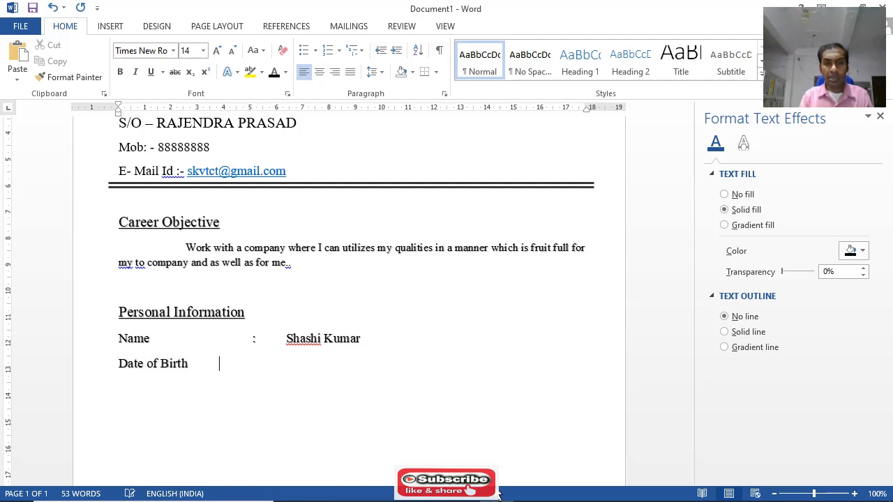
# Complete the Date of Birth row with a colon aligned to the one above and the applicant's birth date
pyautogui.press('Tab')
pyautogui.write(':')
pyautogui.press('Tab')
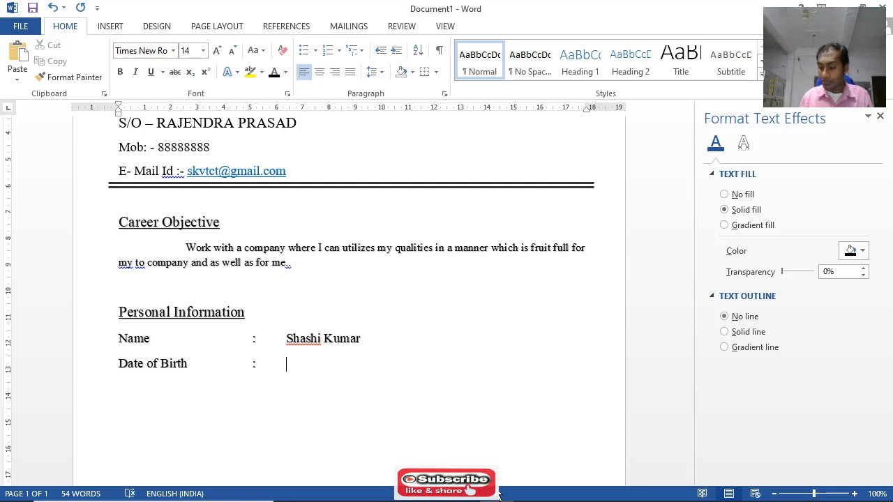
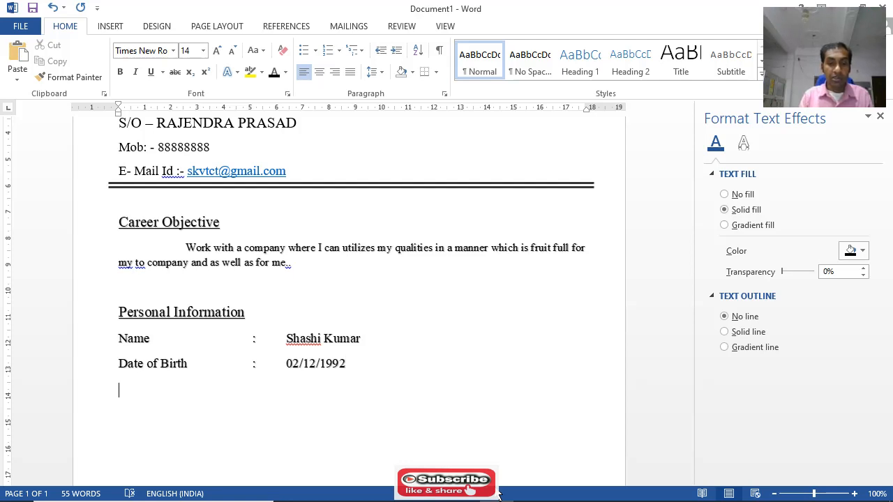
# Enter the label "Father's" below the Date of Birth row and close the Format Text Effects pane
pyautogui.write('Father;')
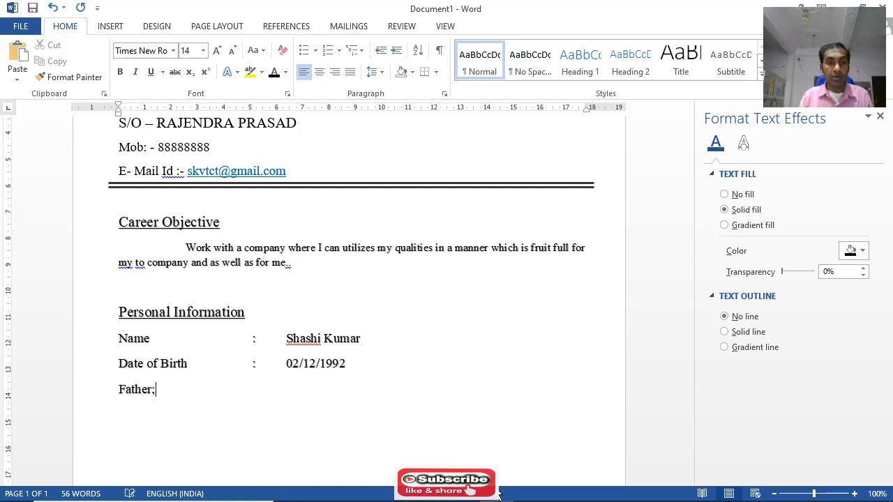
pyautogui.press('BackSpace')
pyautogui.write("'s")
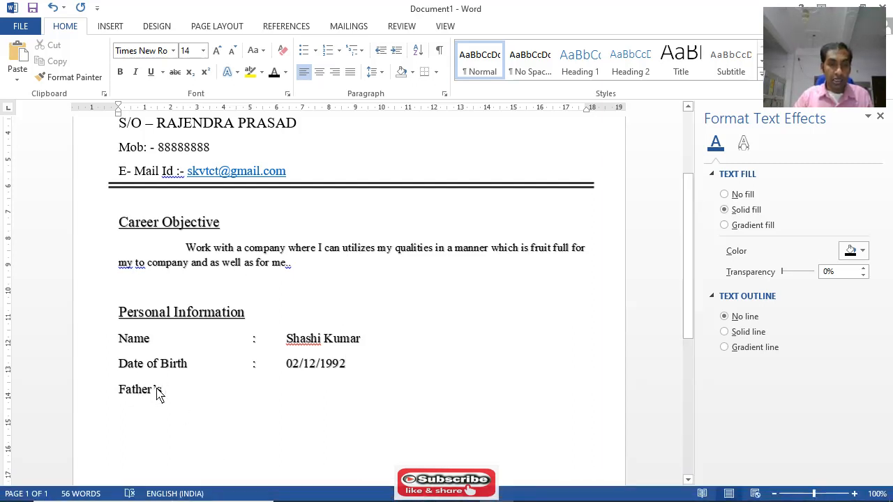
pyautogui.scroll(-2, 655, 334)
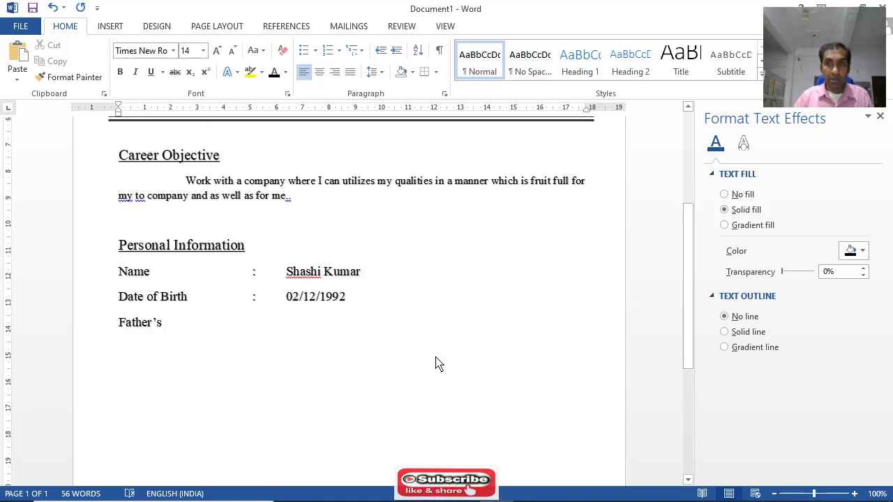
pyautogui.click(880, 116)
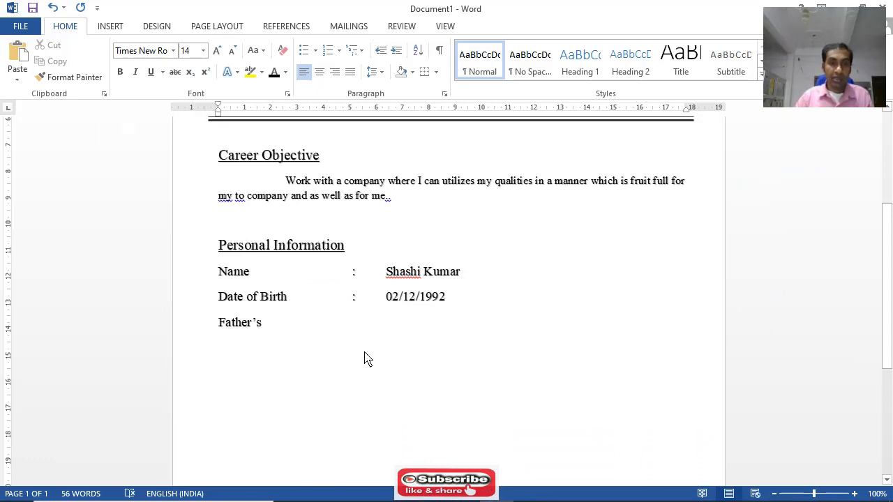
# Complete the "Father's" row with a tab-aligned colon and the father's full name
pyautogui.press('Tab')
pyautogui.press('Tab')
pyautogui.press('Tab')
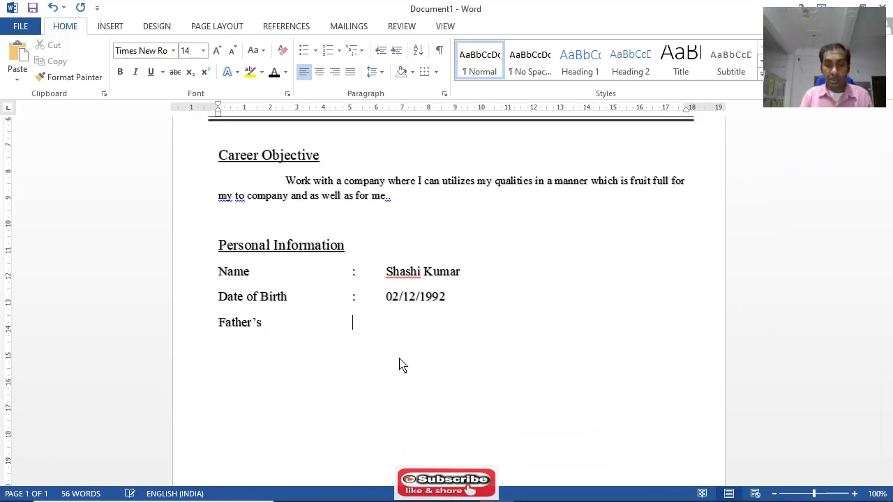
pyautogui.write(':')
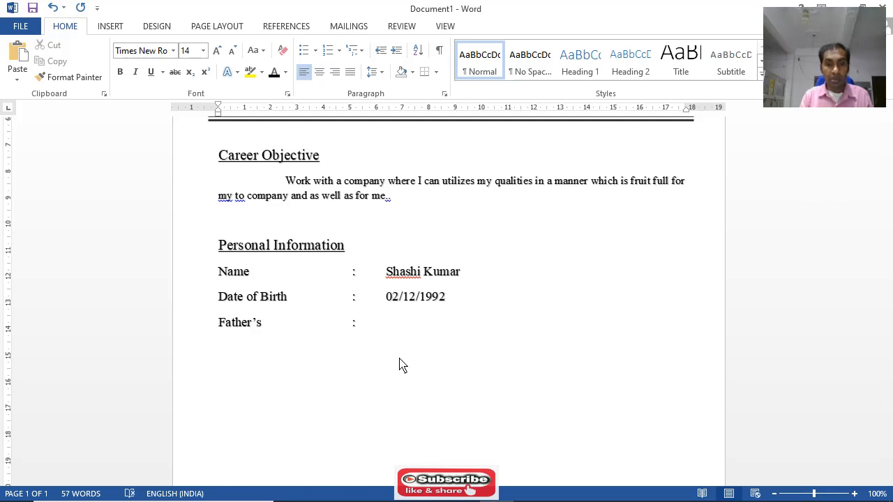
pyautogui.press('Tab')
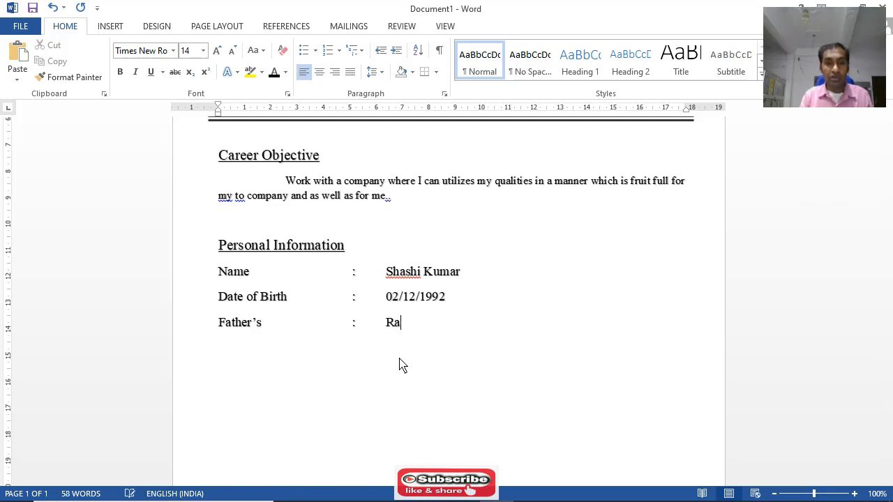
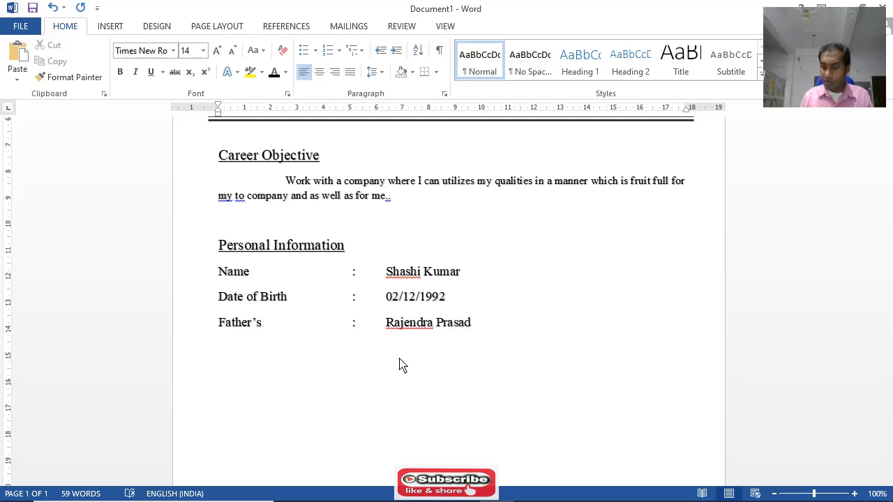
# Add a "Category" row below the father's row, with a tab-aligned colon and the value "GEN"
pyautogui.press('Return')
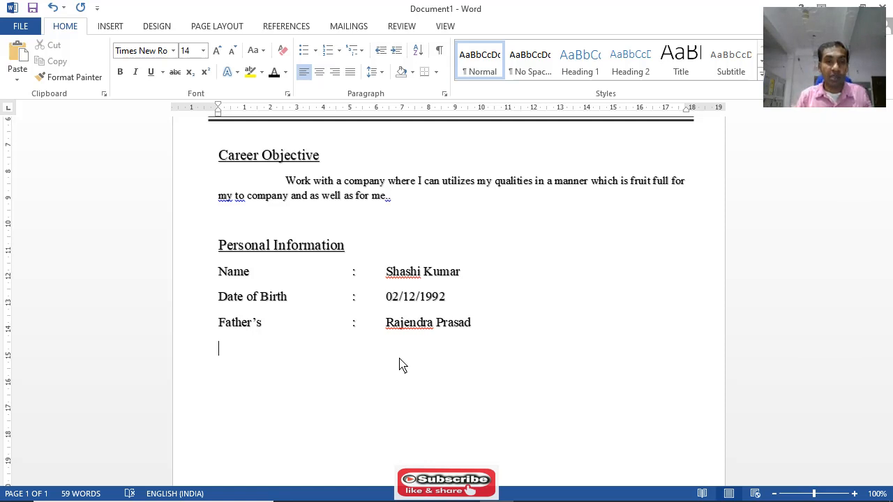
pyautogui.write('Ca')
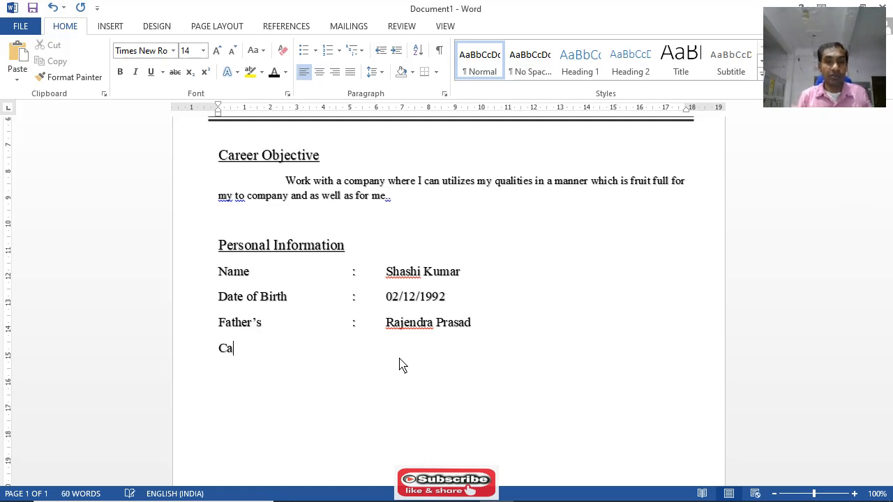
pyautogui.write('tegory\t')
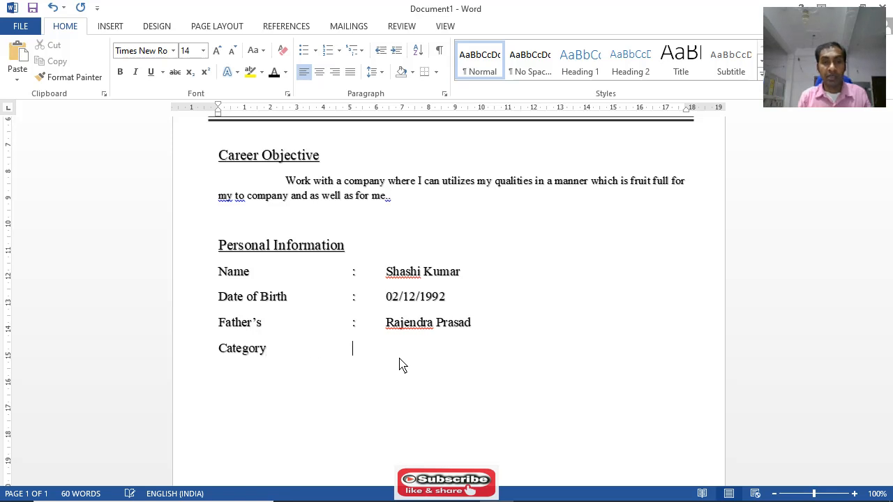
pyautogui.write(':')
pyautogui.press('Tab')
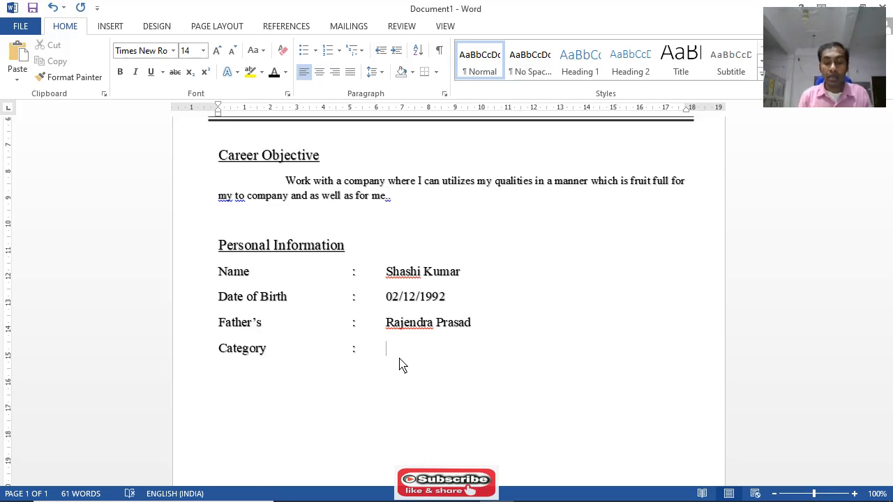
pyautogui.write('o')
pyautogui.press('BackSpace')
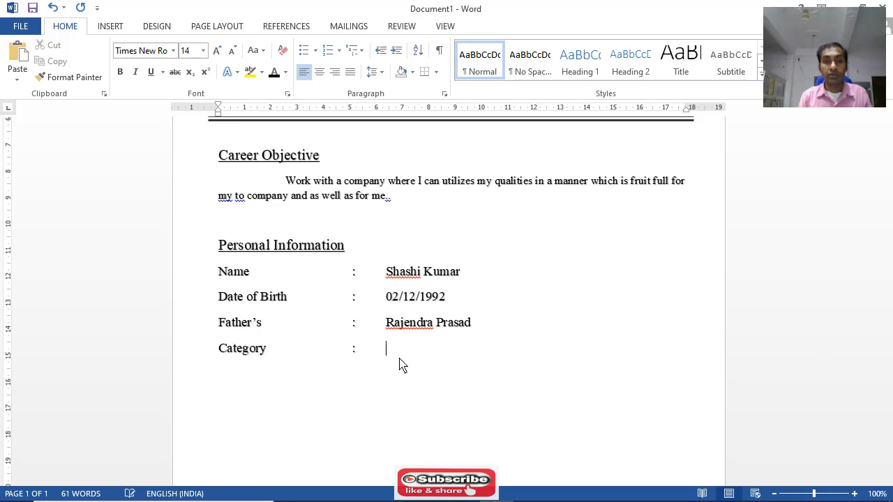
pyautogui.write('ge')
pyautogui.press('BackSpace')
pyautogui.press('BackSpace')
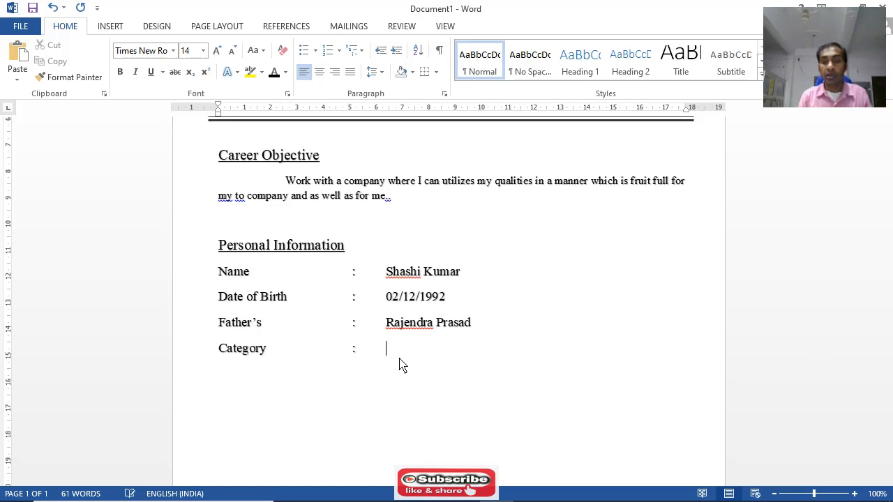
pyautogui.write('GEN')
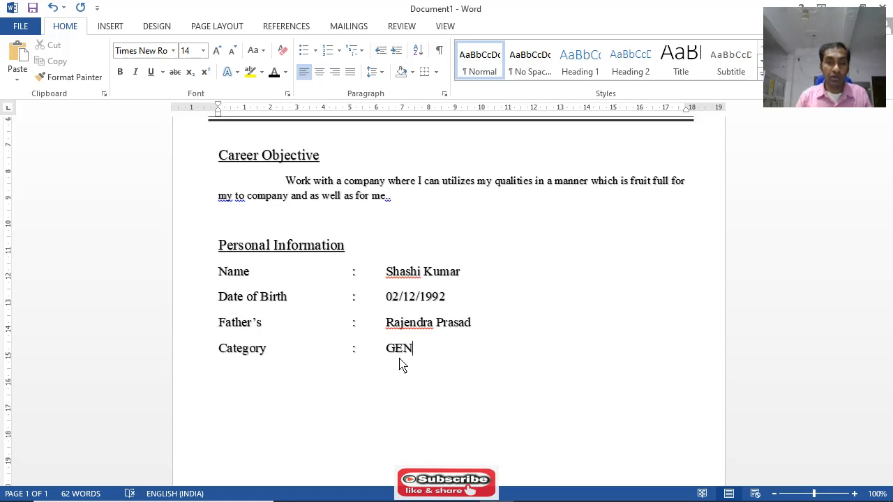
# Change the Category value to "Gen", with only the first letter capitalized
pyautogui.press('BackSpace')
pyautogui.press('BackSpace')
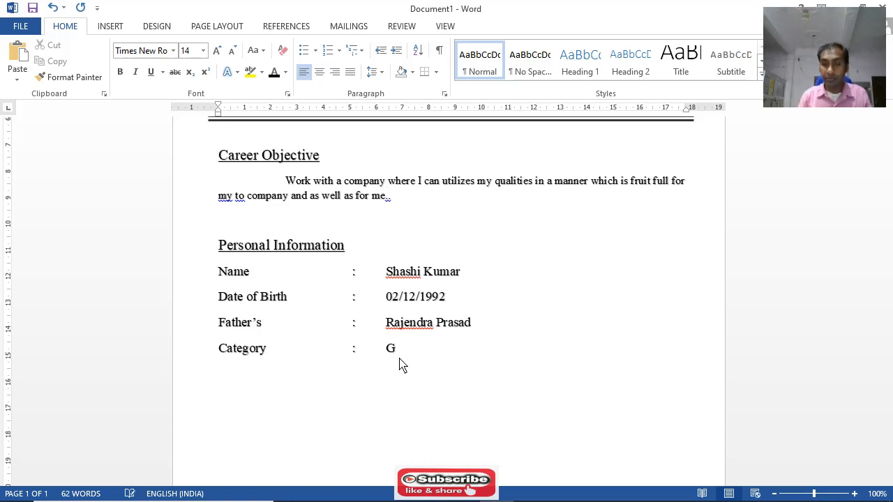
pyautogui.write('en')
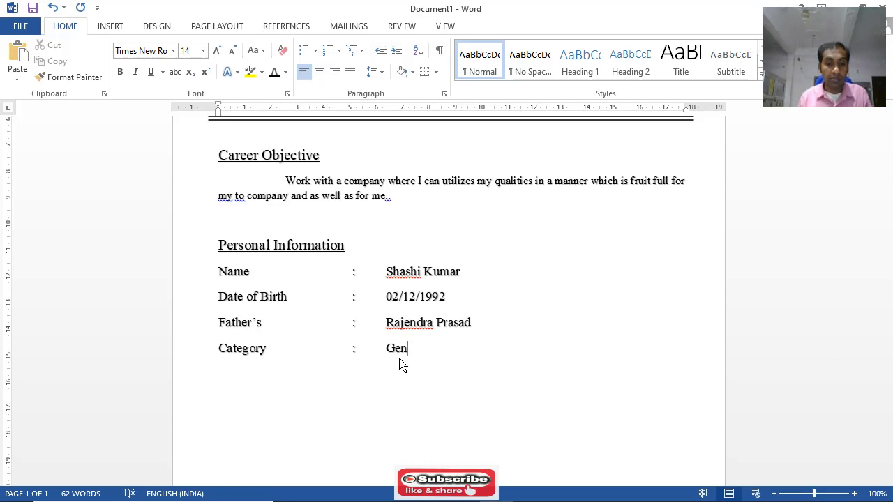
# Add a "Nationality" row below Category, with a tab-aligned colon and the value "Indian"
pyautogui.press('Return')
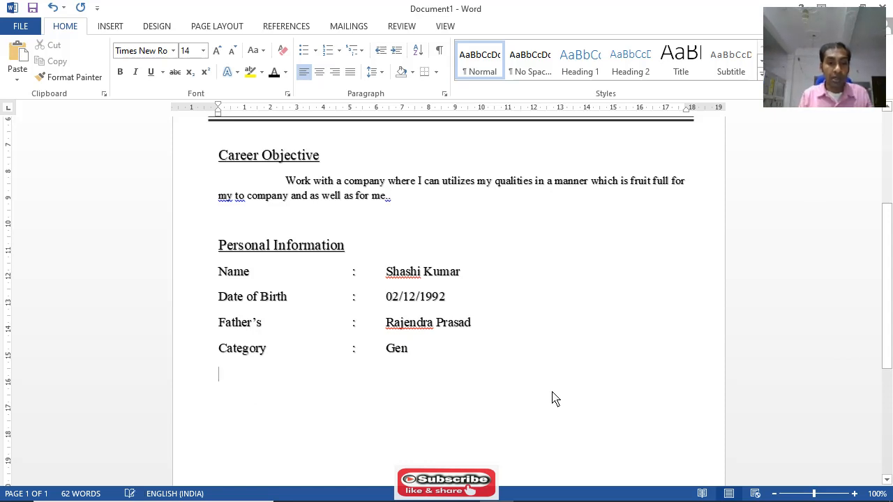
pyautogui.write('Nato')
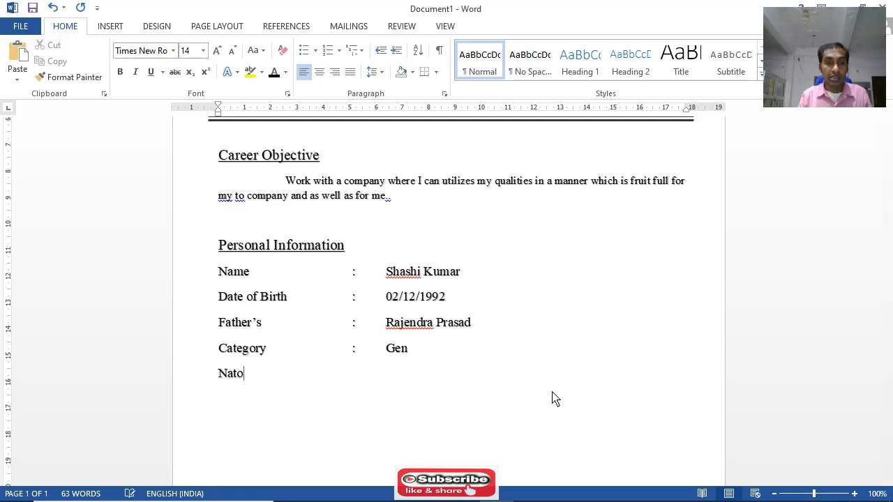
pyautogui.press('BackSpace')
pyautogui.write('ionality')
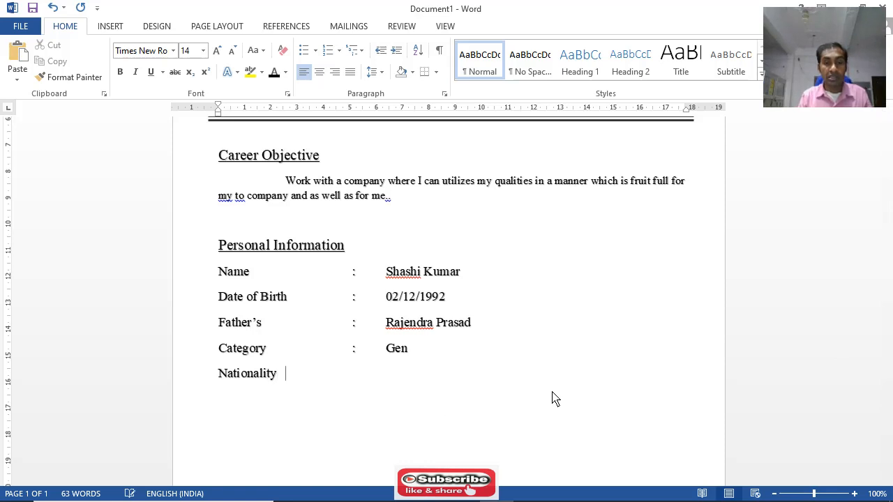
pyautogui.press('Tab')
pyautogui.press('Tab')
pyautogui.write(':\t')
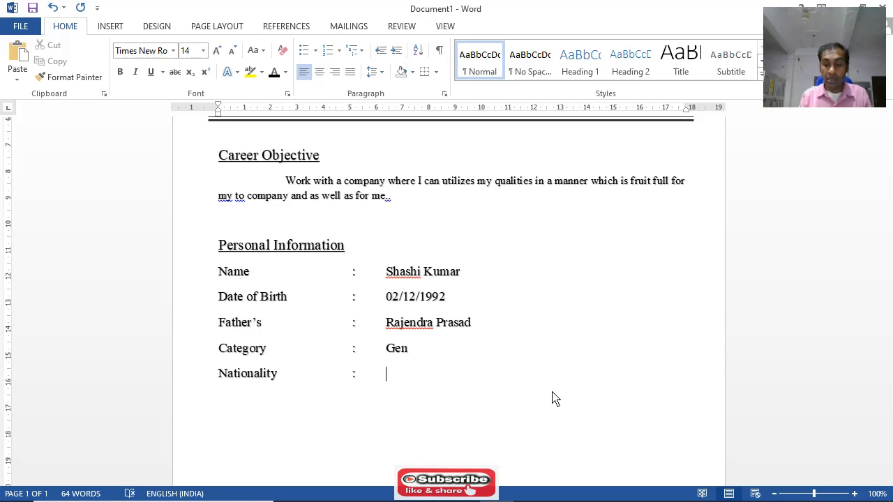
pyautogui.write('Indian')
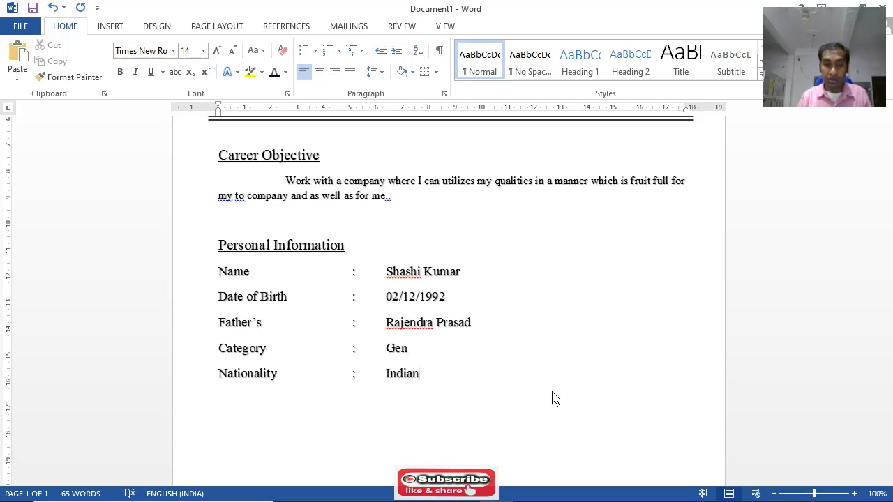
# Add the label "Languages Known" below the Nationality row, followed by a colon aligned with those above
pyautogui.scroll(-3, 419, 341)
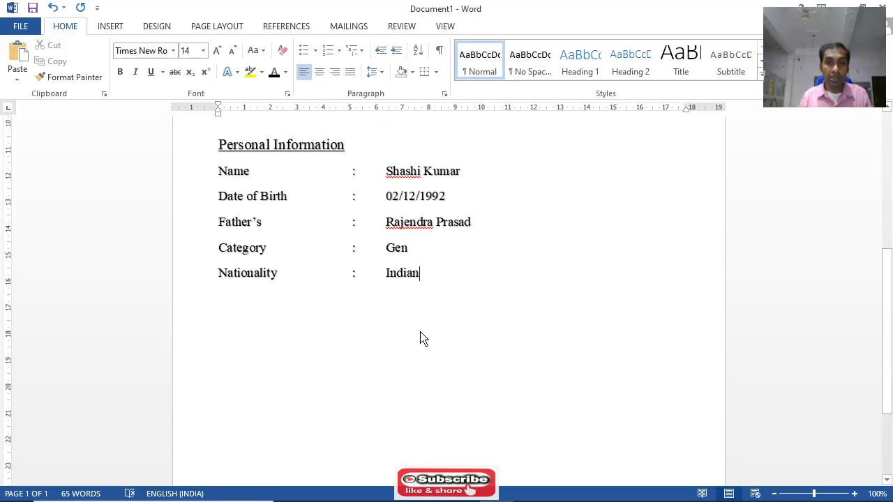
pyautogui.press('Return')
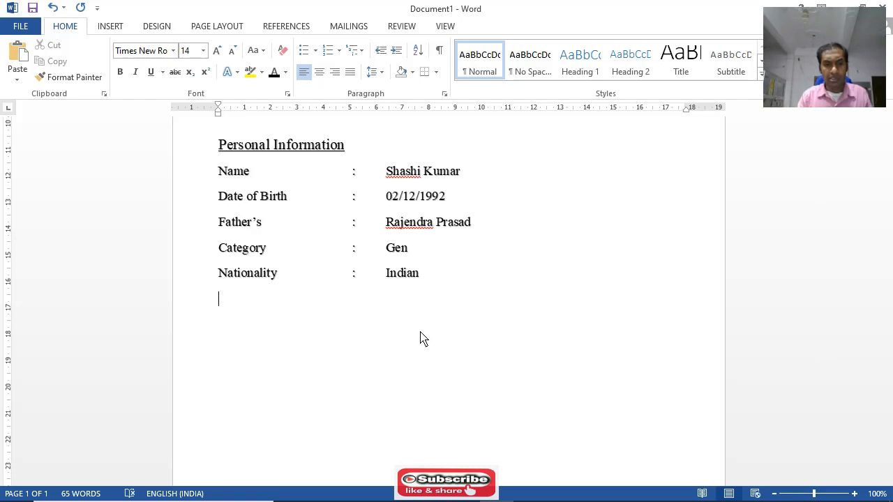
pyautogui.write('K')
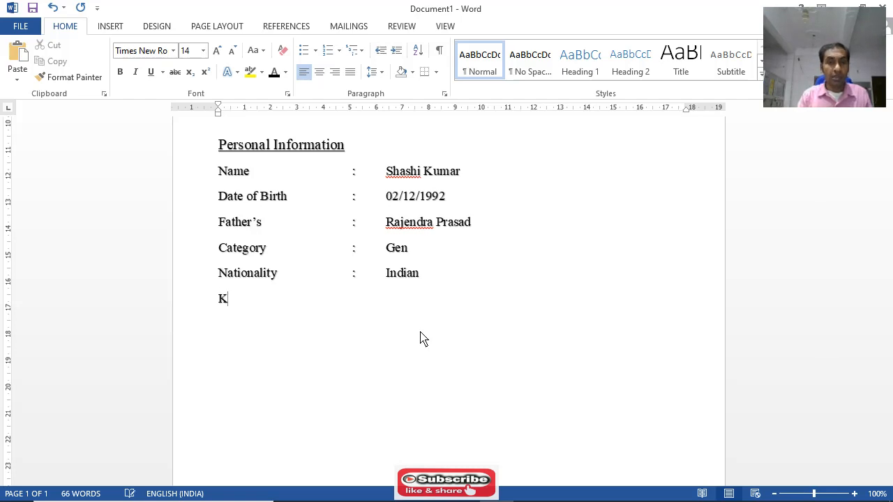
pyautogui.press('BackSpace')
pyautogui.write('Lan')
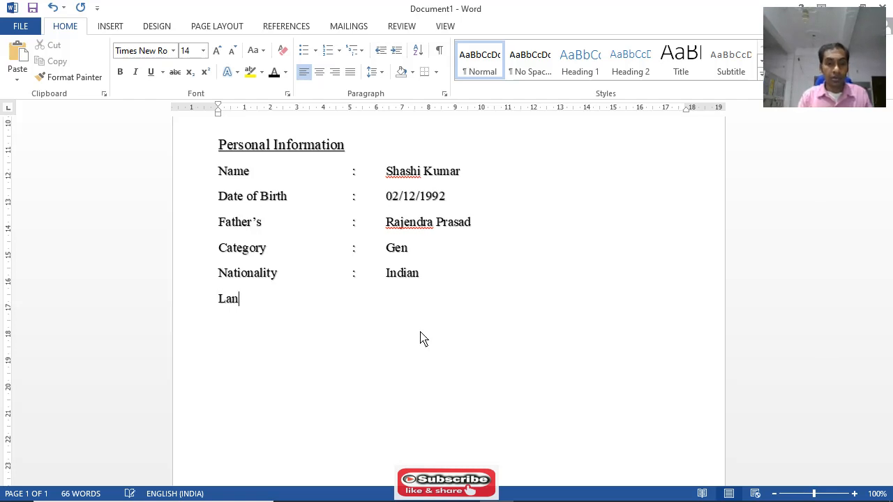
pyautogui.write('guat')
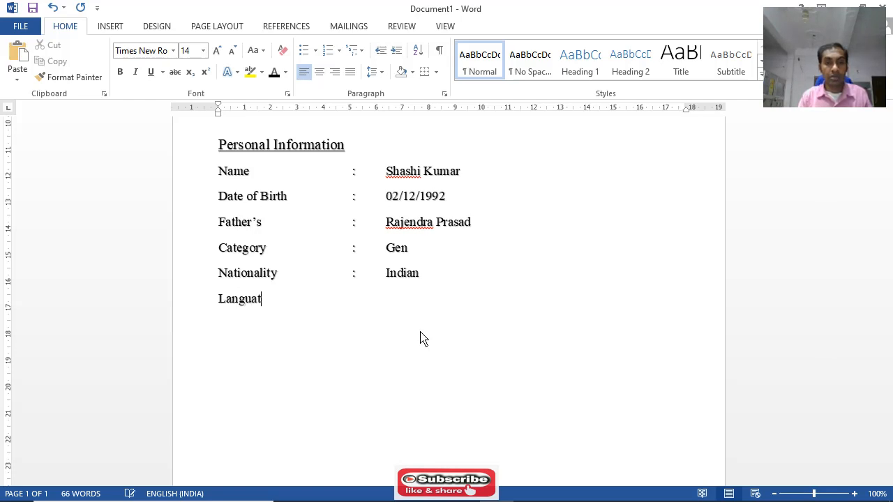
pyautogui.press('BackSpace')
pyautogui.write('ges')
pyautogui.write(' K')
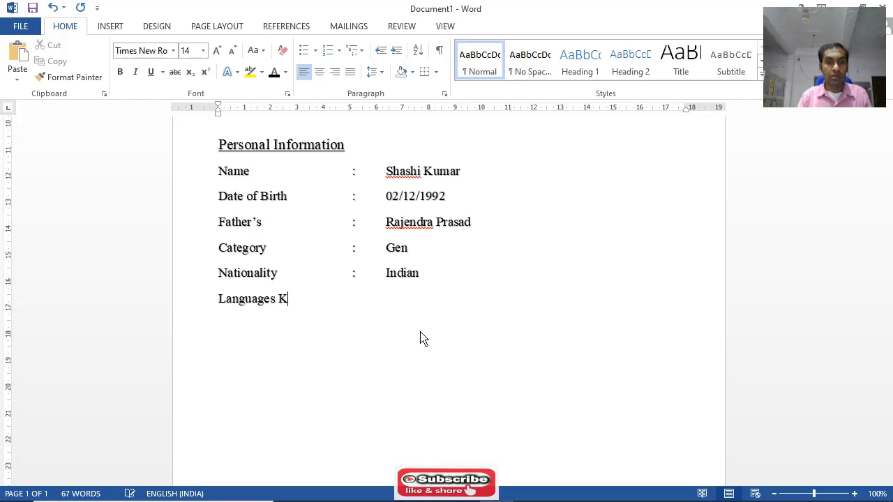
pyautogui.write('nown')
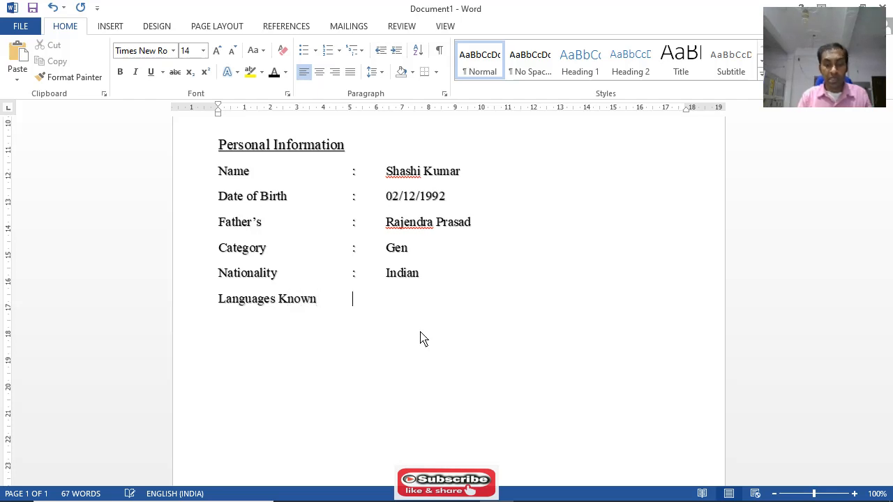
pyautogui.write(':')
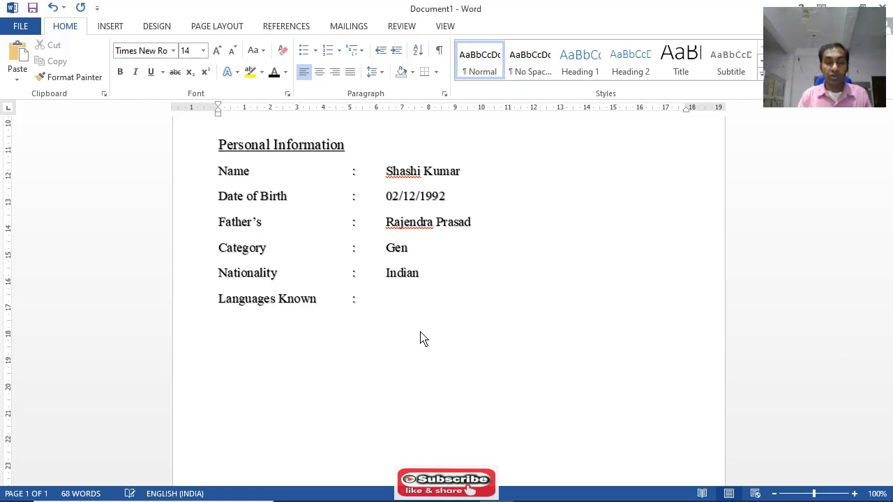
pyautogui.write('Hindi,')
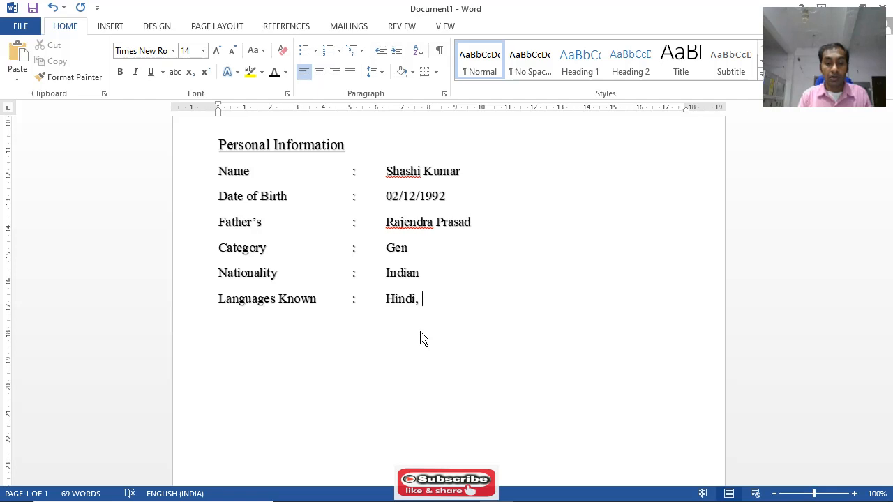
pyautogui.write(' En')
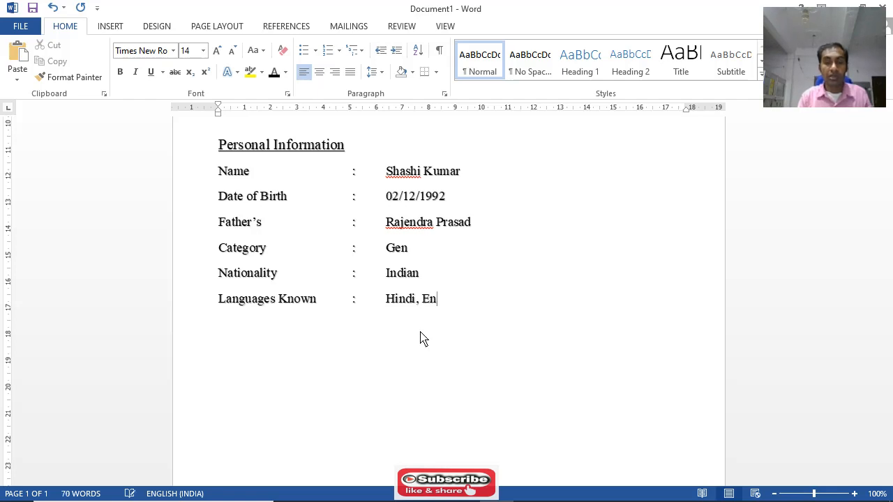
pyautogui.write('glish, ')
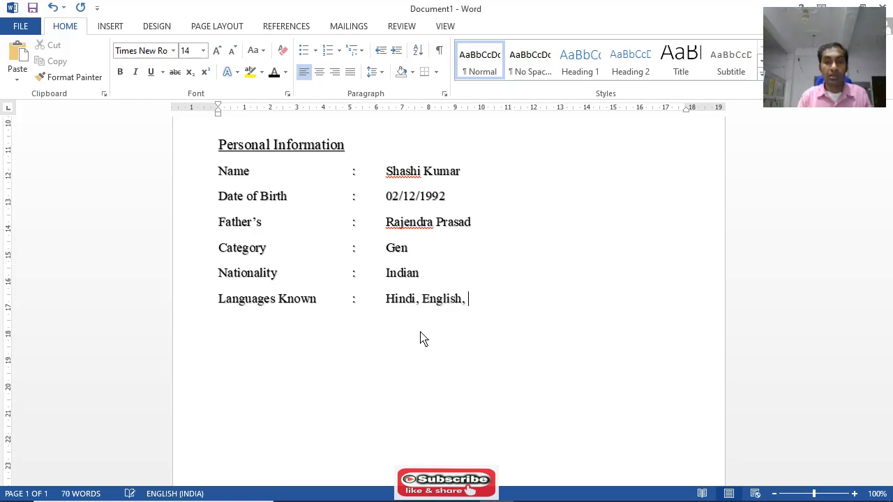
pyautogui.write('B')
# Enter "Hindi, English" as the value of the Languages Known row
pyautogui.press('BackSpace')
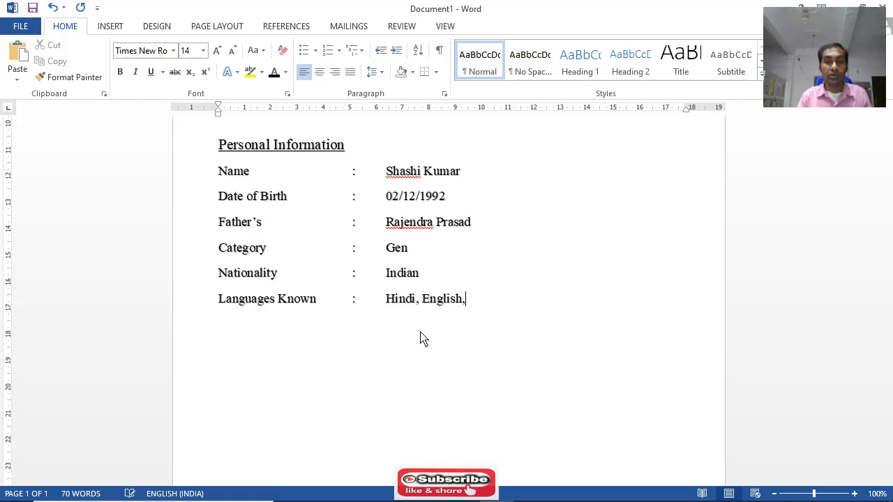
pyautogui.press('BackSpace')
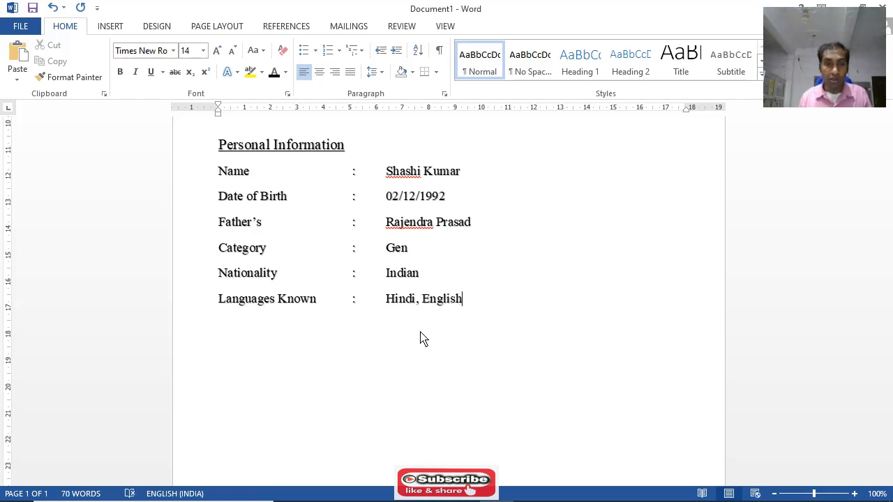
# Add the label "Permanent Address" below the Languages Known row, followed by a tab-aligned colon
pyautogui.press('Return')
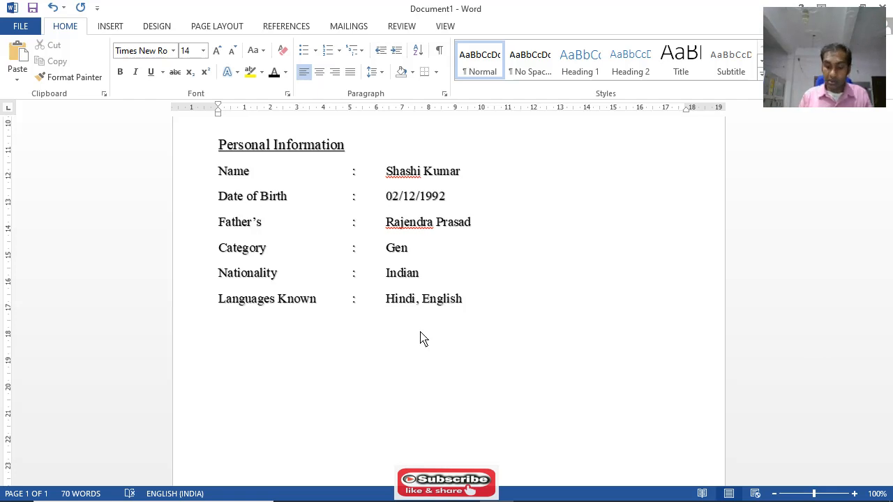
pyautogui.write('I')
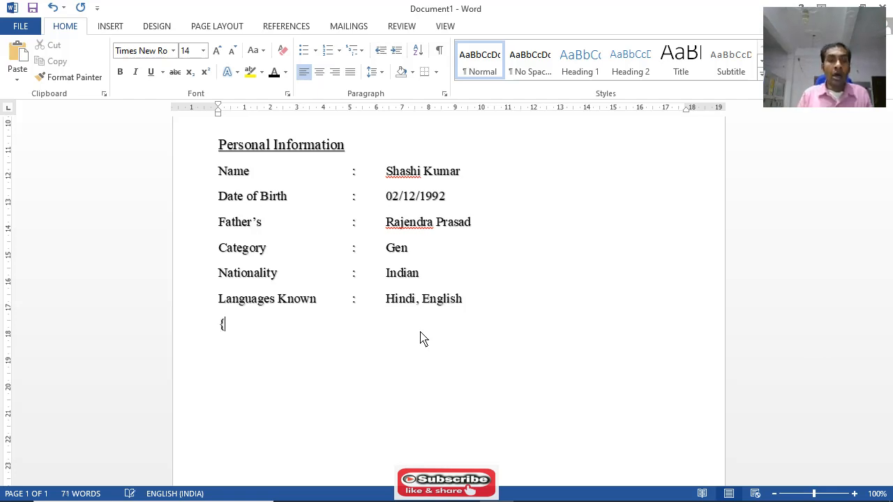
pyautogui.press('BackSpace')
pyautogui.write('P')
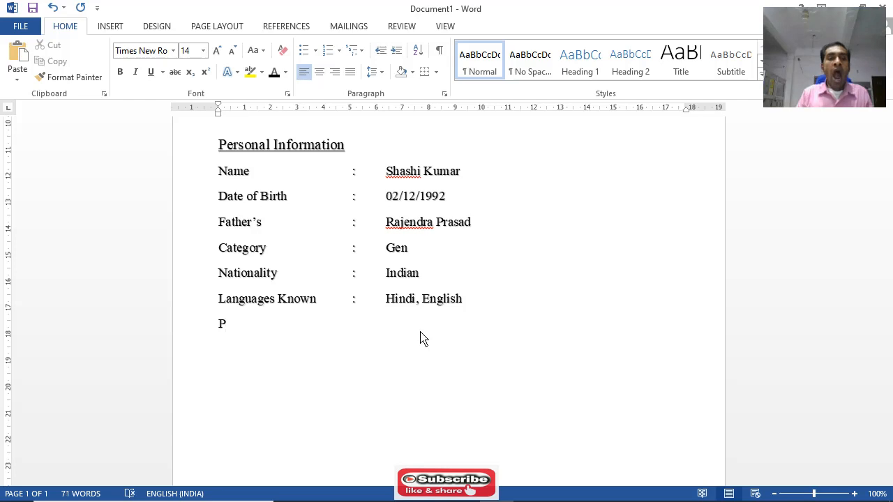
pyautogui.write('er')
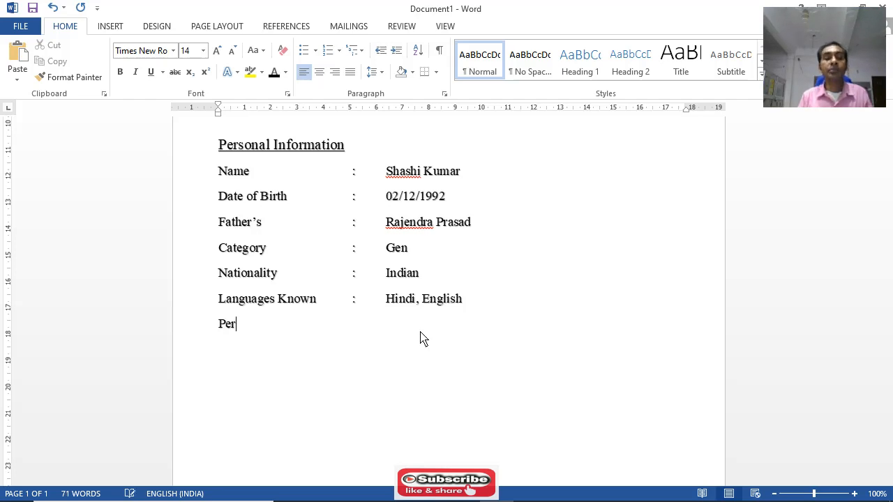
pyautogui.write('man')
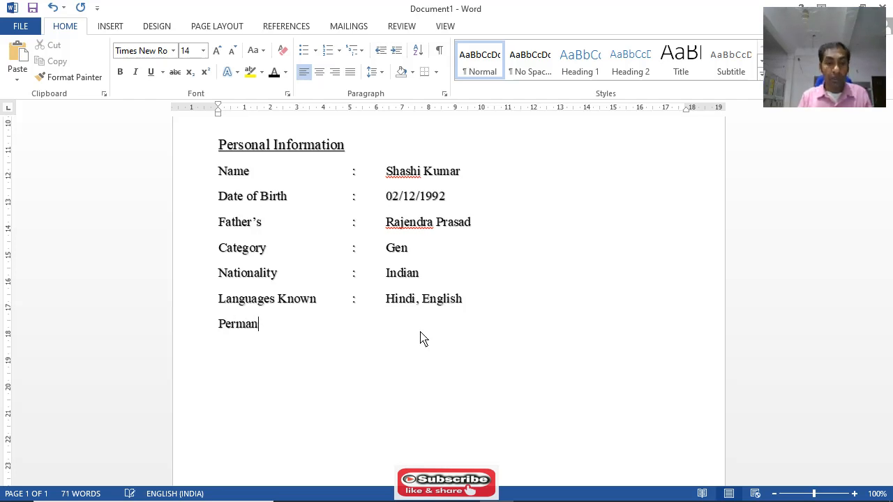
pyautogui.write('ent A')
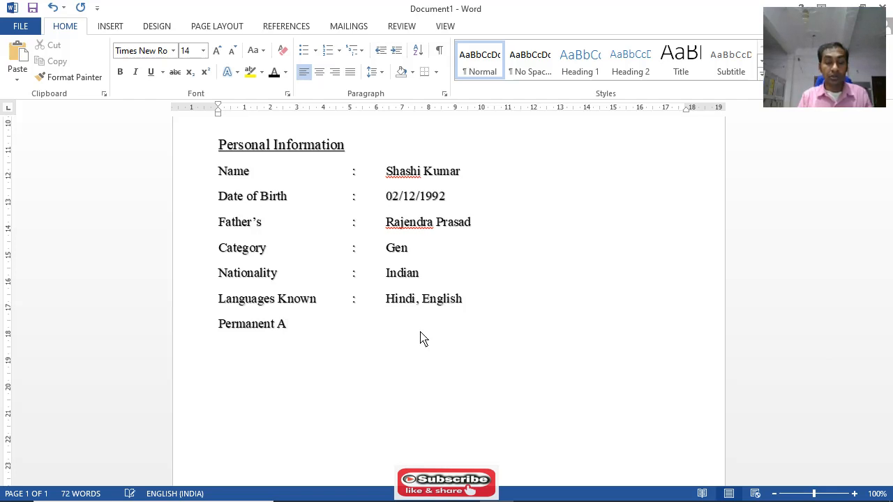
pyautogui.write('ddr')
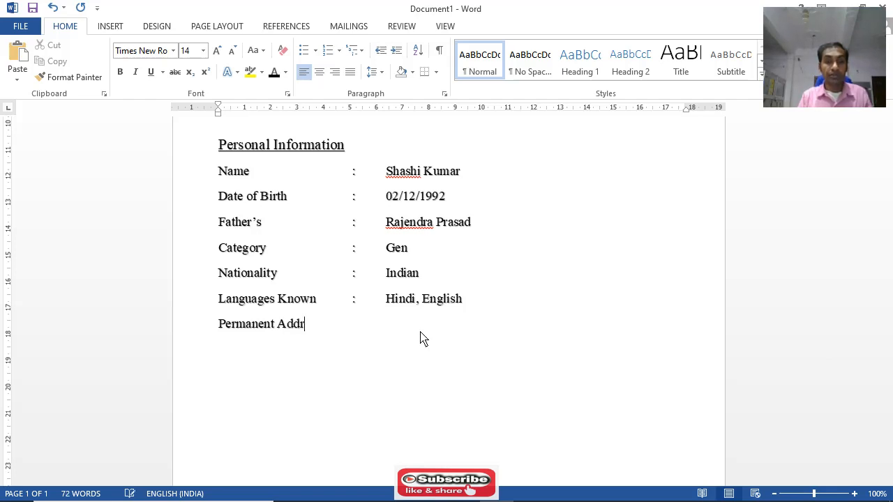
pyautogui.write('ess')
pyautogui.press('Tab')
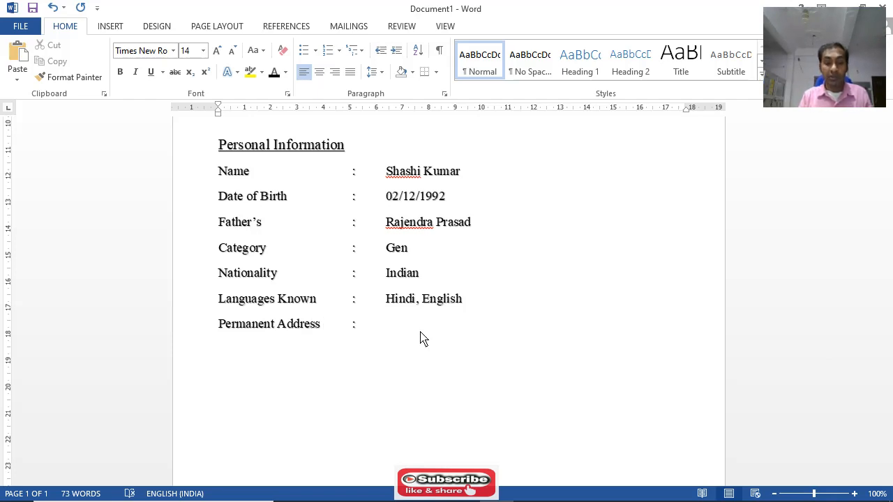
pyautogui.write(':\t')
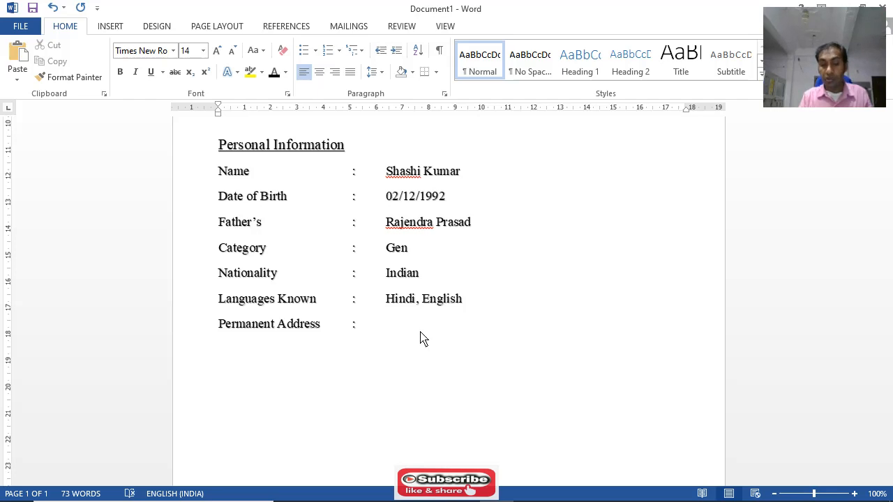
pyautogui.write('S.')
# Start the Permanent Address value with "S/o-" and the father's full name
pyautogui.press('BackSpace')
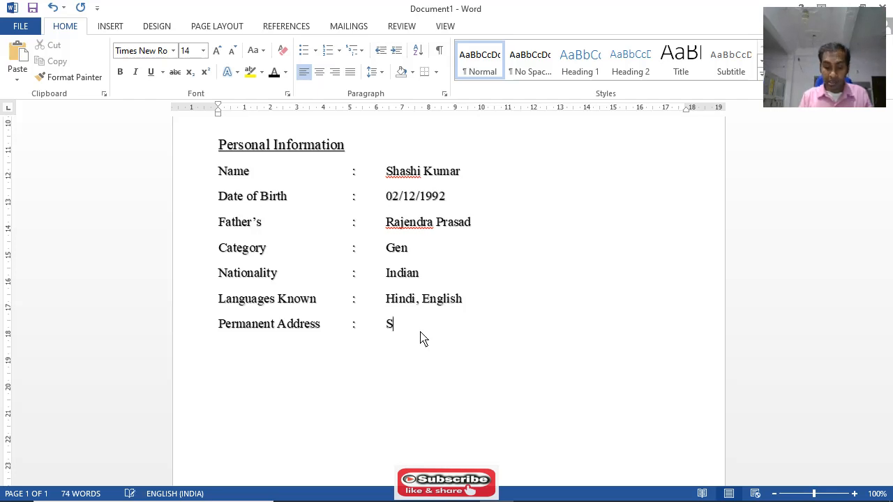
pyautogui.write('/')
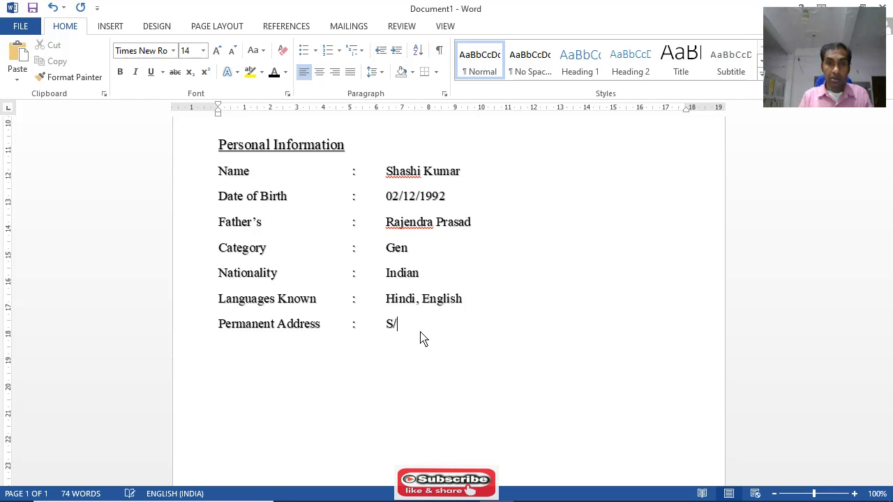
pyautogui.write('o')
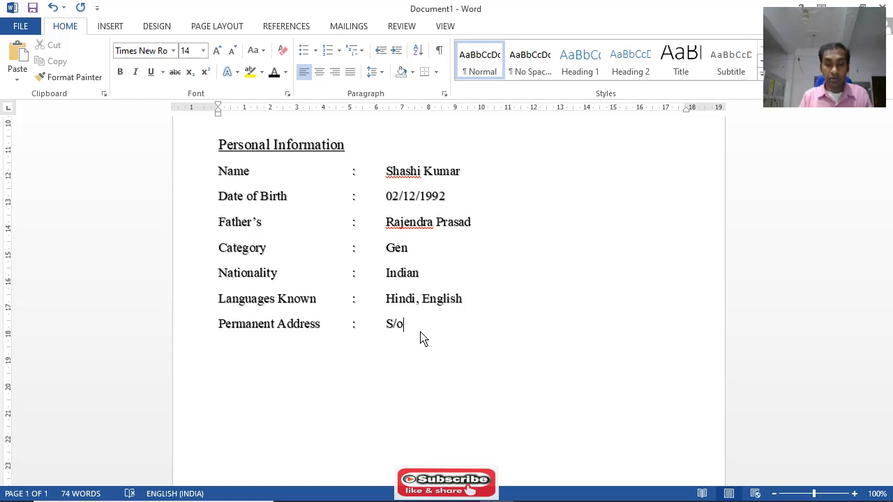
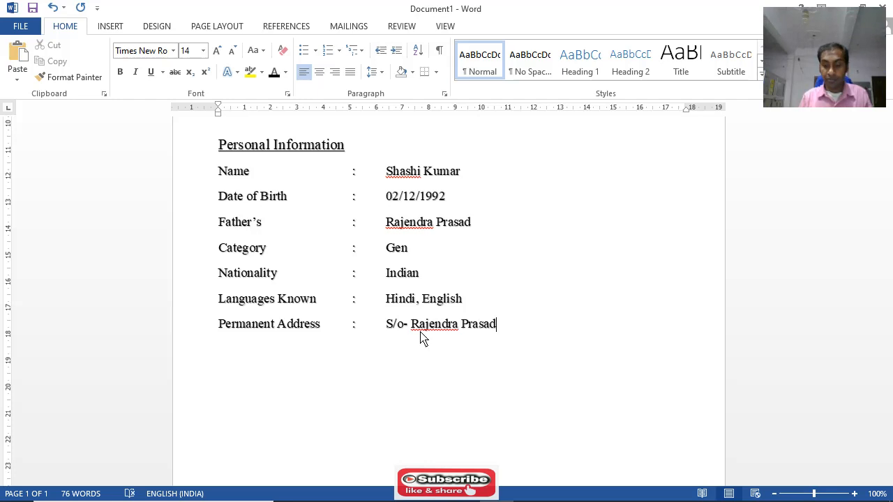
# Start a second line below the Permanent Address row with a colon aligned with those above
pyautogui.press('Return')
pyautogui.press('Tab')
pyautogui.press('Tab')
pyautogui.press('Tab')
pyautogui.press('Tab')
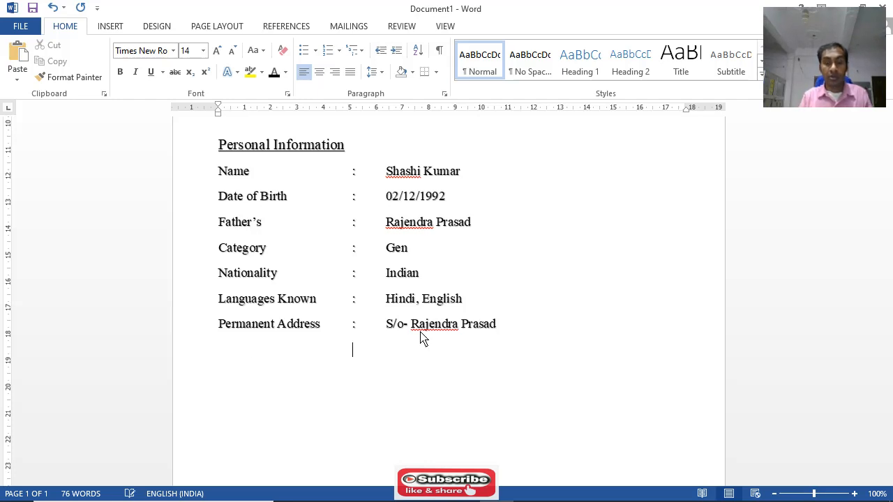
pyautogui.write(':\tAt')
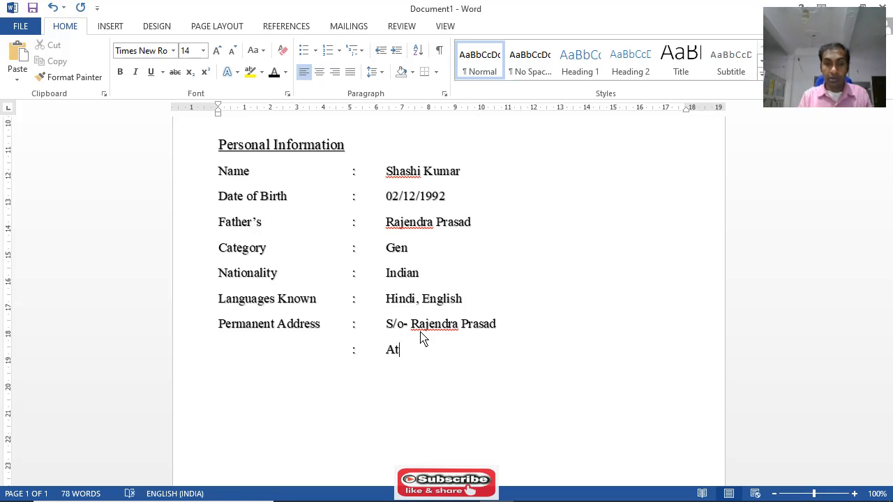
# Enter "At + Post-" followed by the town name and a comma on the second address line
pyautogui.write('+')
pyautogui.press('BackSpace')
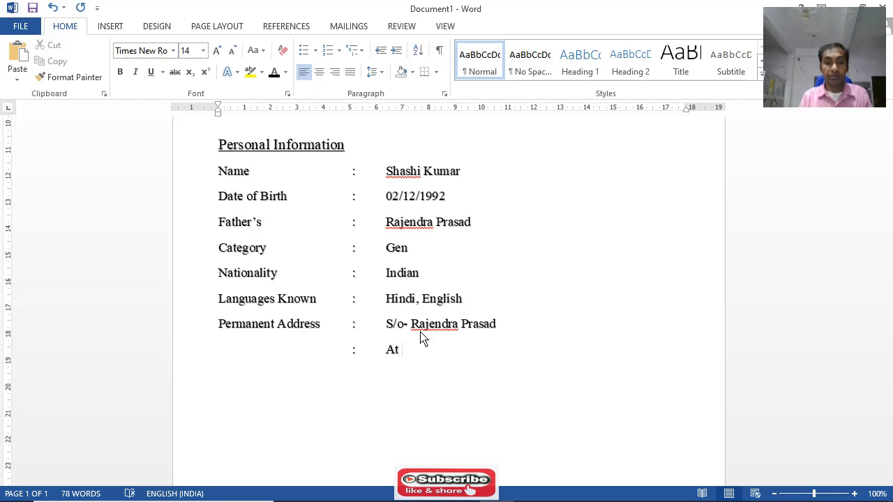
pyautogui.write('+ post')
pyautogui.press('BackSpace')
pyautogui.press('BackSpace')
pyautogui.press('BackSpace')
pyautogui.press('BackSpace')
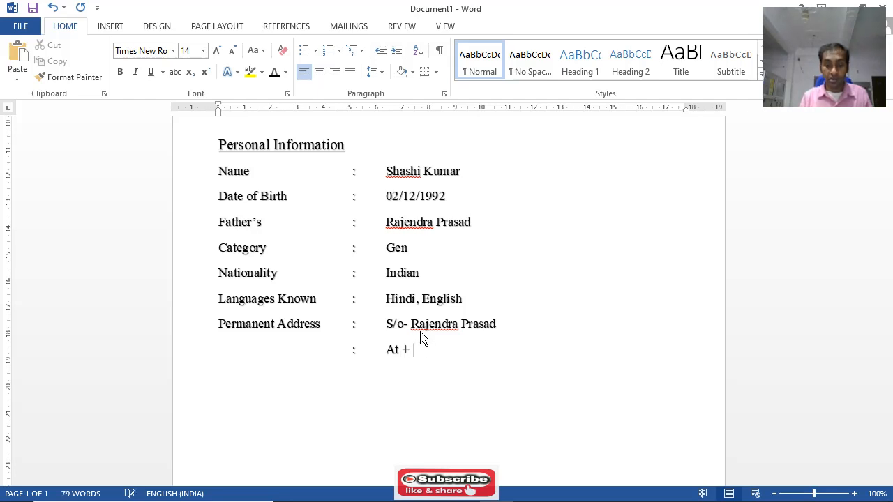
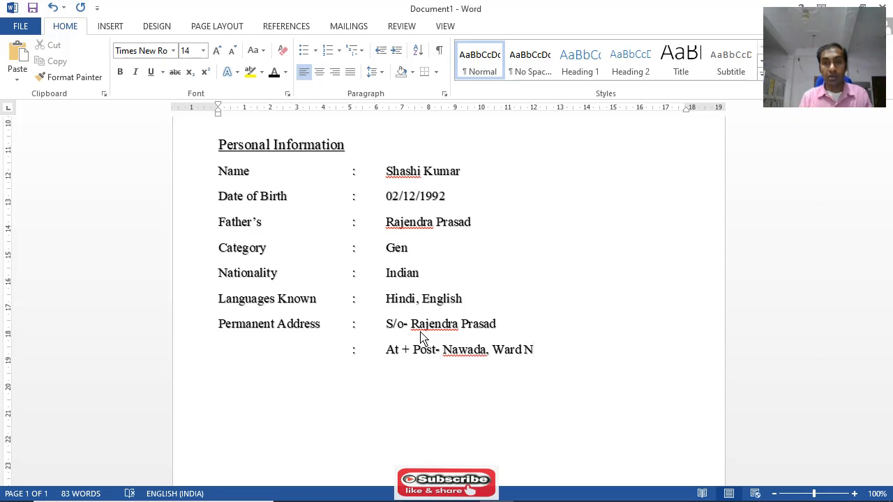
# Complete the second address line with "Ward No-" and the ward number
pyautogui.press('BackSpace')
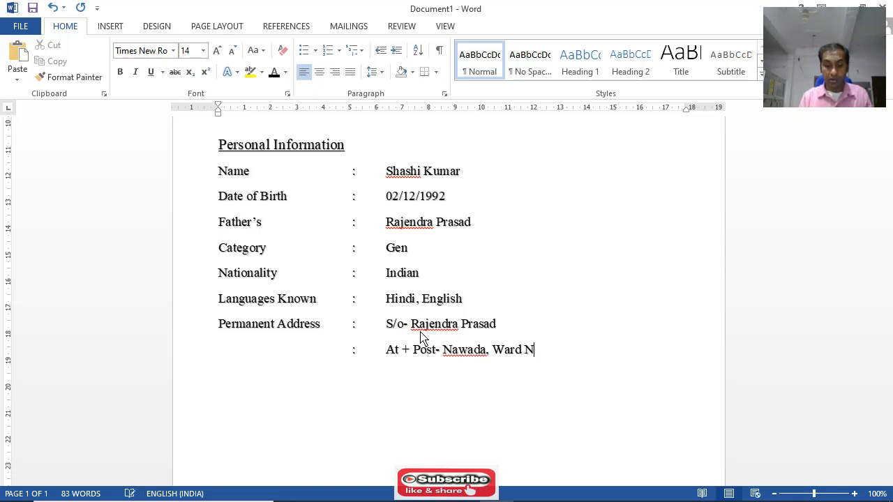
pyautogui.write('0')
pyautogui.press('BackSpace')
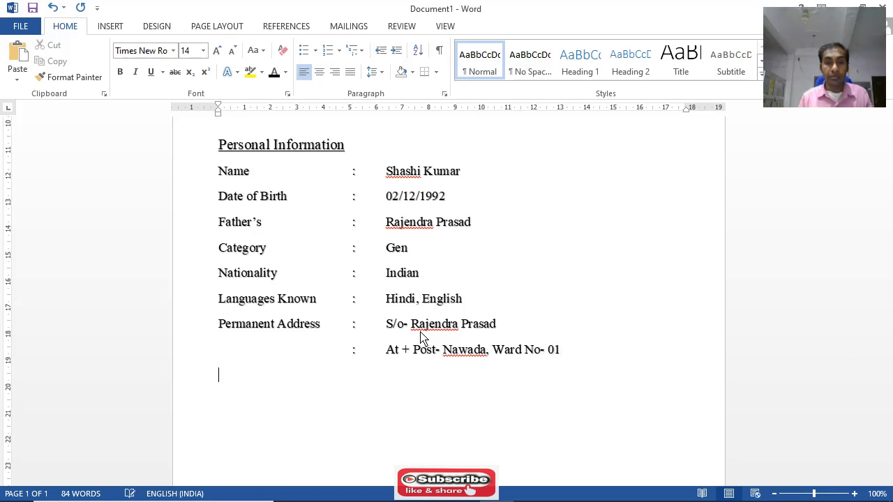
# Add a third address line with an aligned colon, "P.s-", the police station name and a comma
pyautogui.press('Tab')
pyautogui.press('Tab')
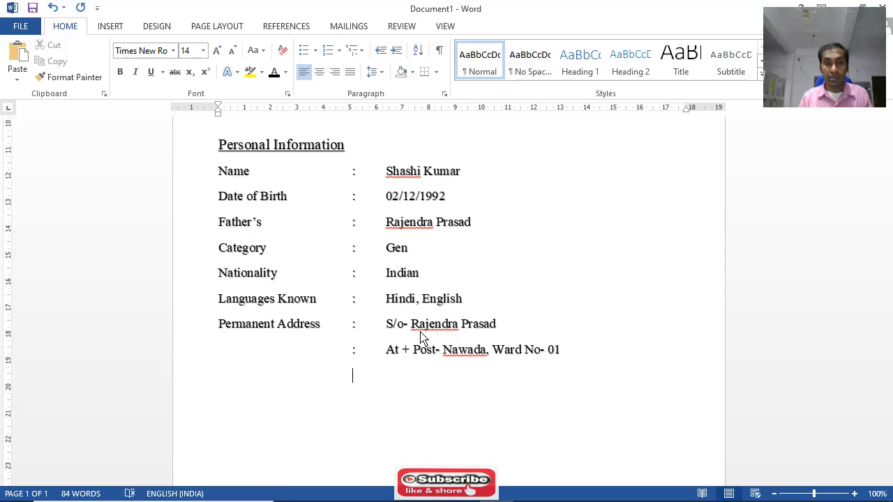
pyautogui.write(':')
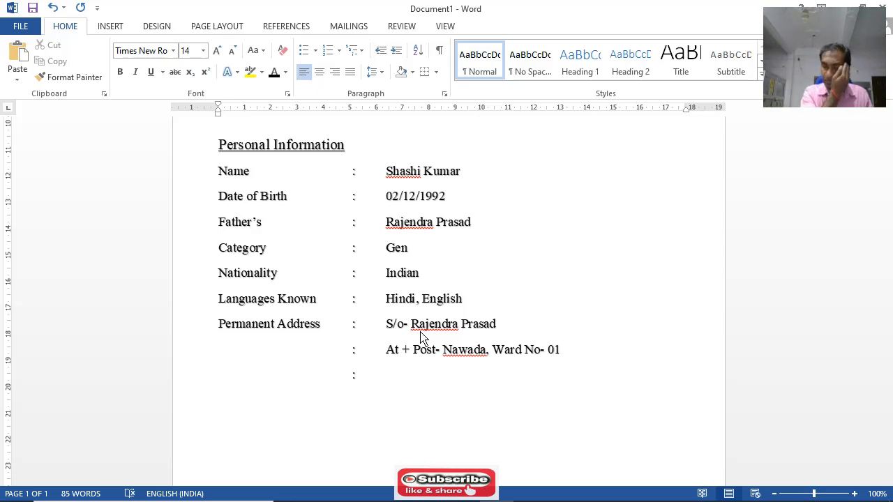
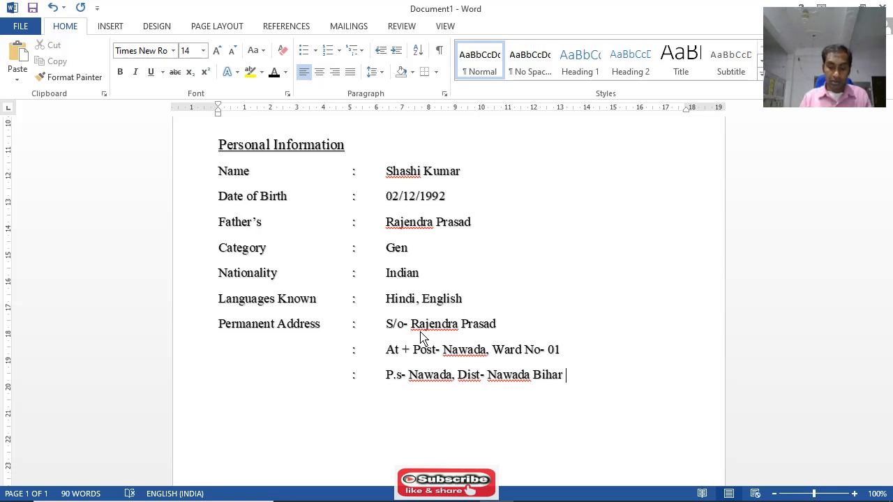
# Finish the third address line with a comma, "Pin -" and the postal code, and start a new line below it
pyautogui.press('BackSpace')
pyautogui.write(',')
pyautogui.write(' O')
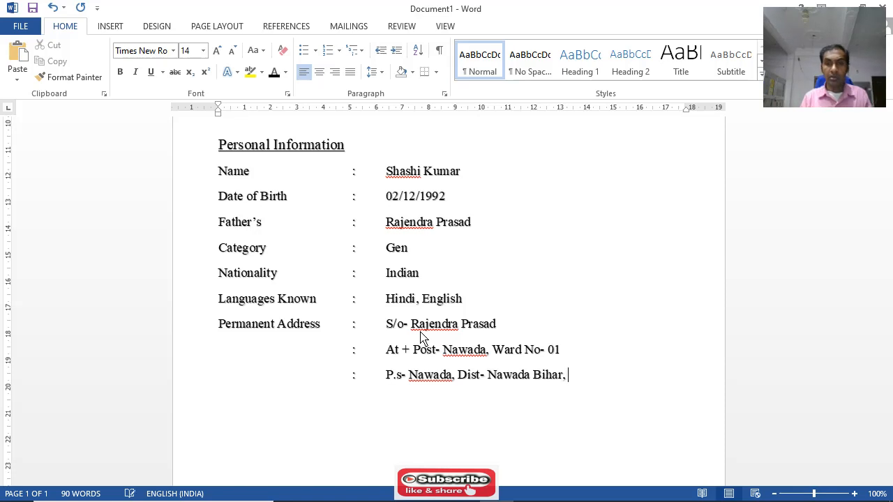
pyautogui.press('BackSpace')
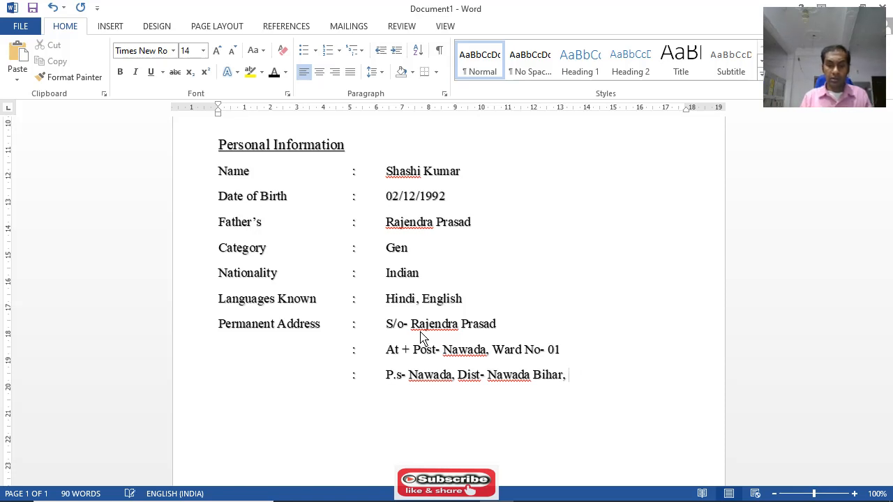
pyautogui.write('Pin')
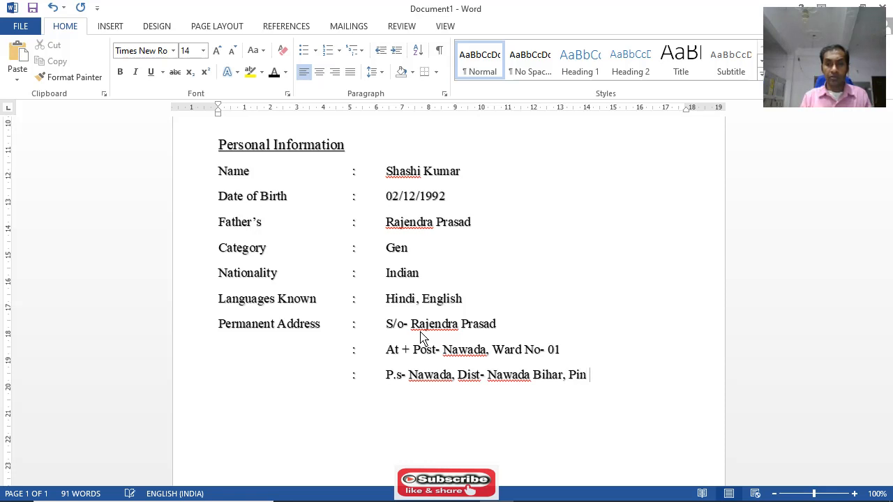
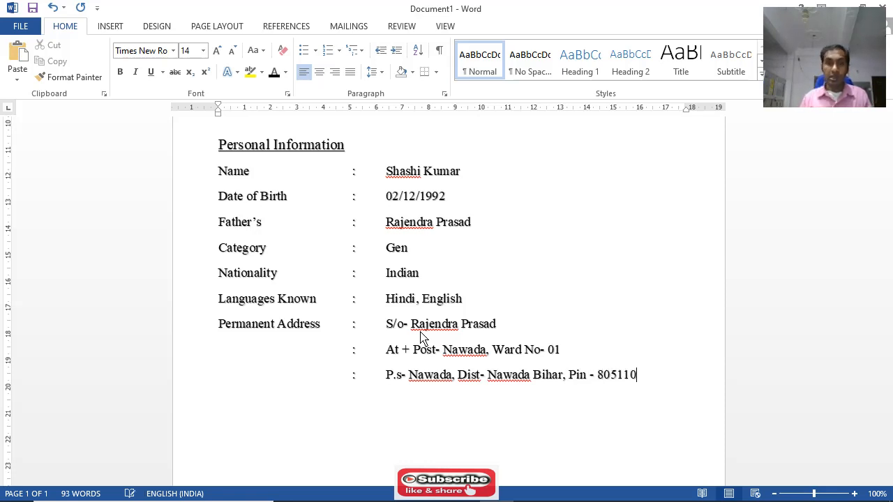
pyautogui.press('Return')
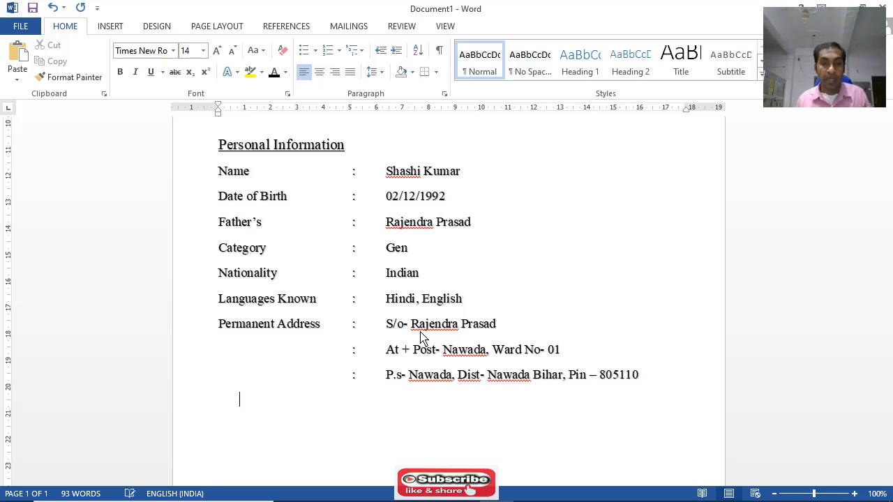
# Enter "Educational" as the start of a new section heading, leaving one blank line below the permanent address
pyautogui.scroll(8, 380, 264)
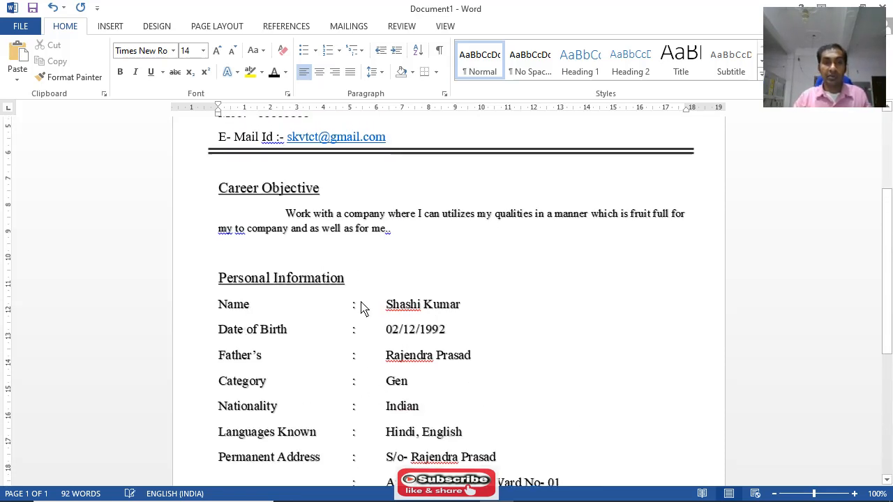
pyautogui.scroll(-1, 377, 247)
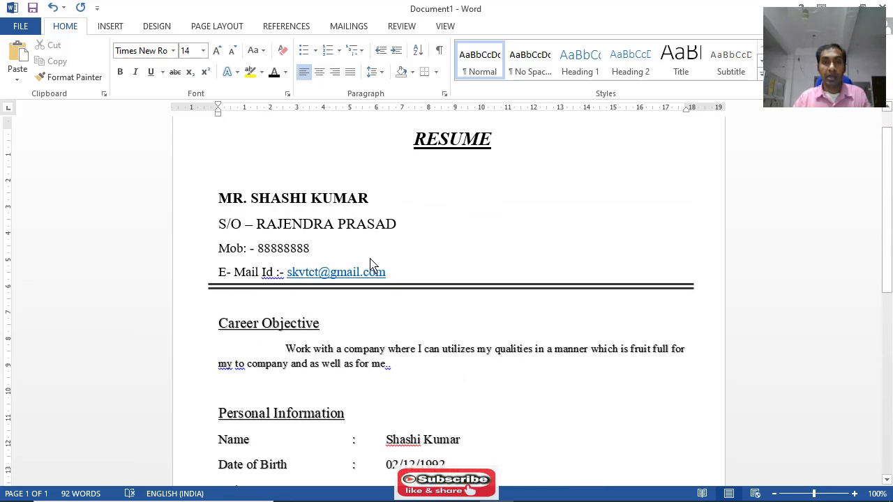
pyautogui.scroll(1, 349, 195)
pyautogui.scroll(-5, 433, 244)
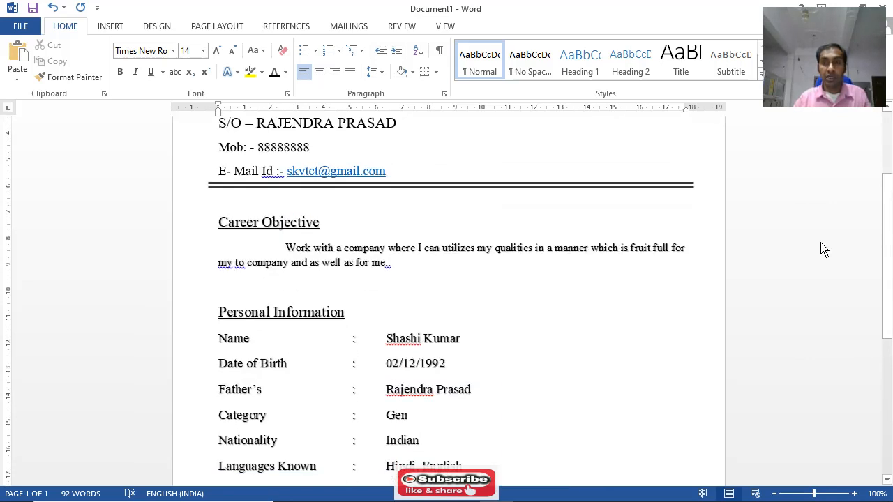
pyautogui.scroll(-1, 887, 282)
pyautogui.moveTo(888, 282); pyautogui.dragTo(887, 386)
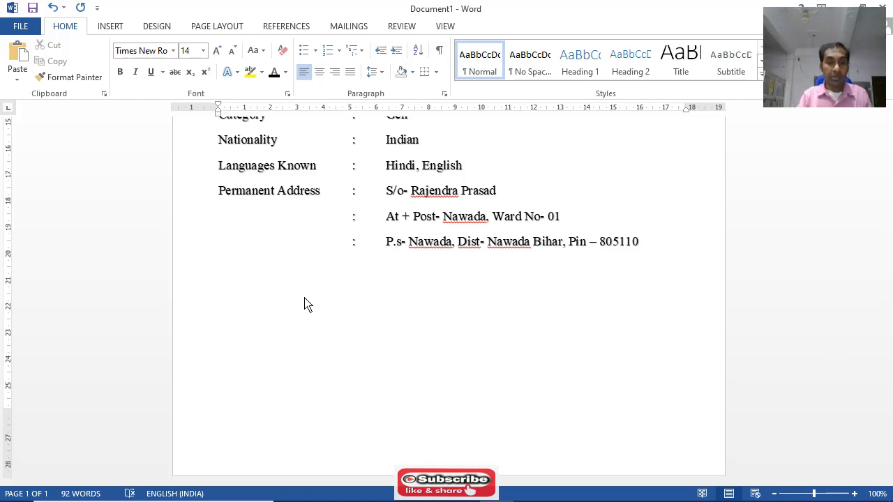
pyautogui.write('Educ')
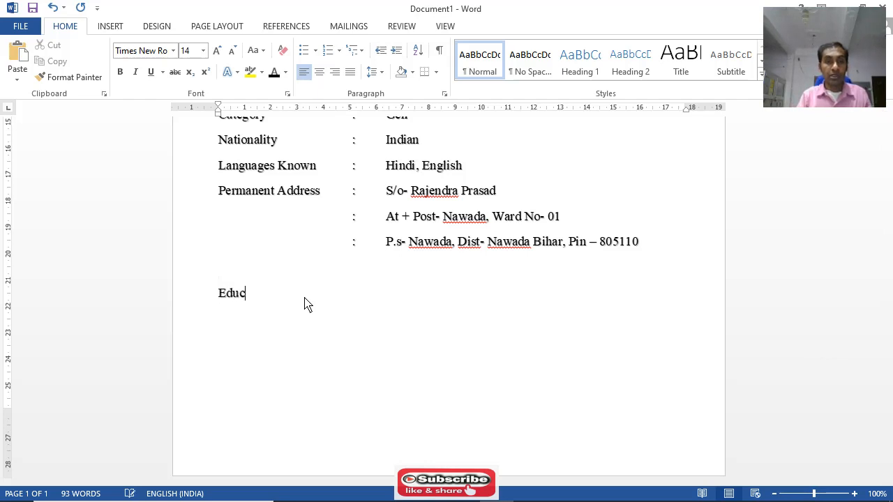
pyautogui.write('ational')
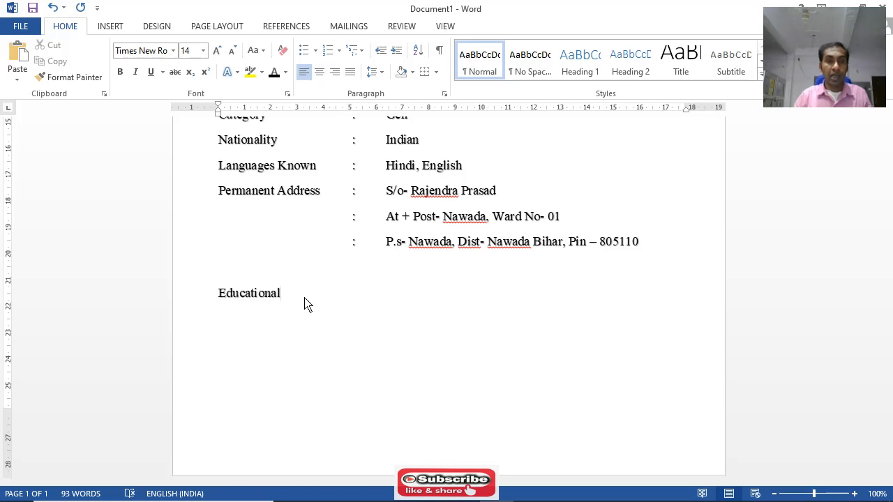
# Format "Educational" like the Personal Information heading, at 16 pt and underlined
pyautogui.scroll(3, 305, 302)
pyautogui.scroll(1, 263, 287)
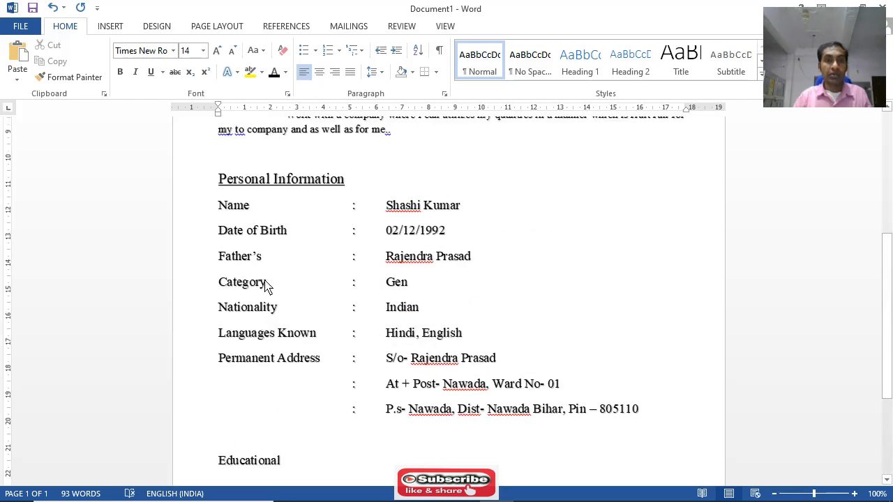
pyautogui.click(237, 183)
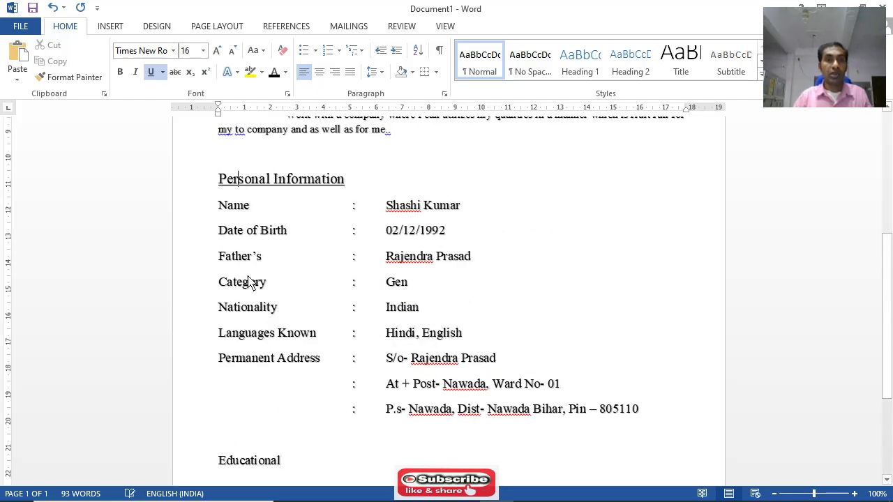
pyautogui.scroll(-2, 257, 314)
pyautogui.moveTo(284, 398); pyautogui.dragTo(218, 401)
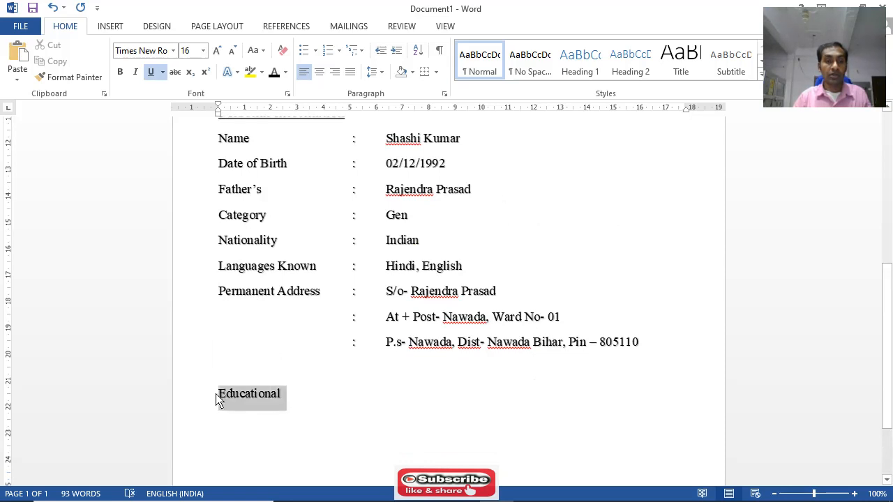
pyautogui.click(203, 50)
pyautogui.click(187, 146)
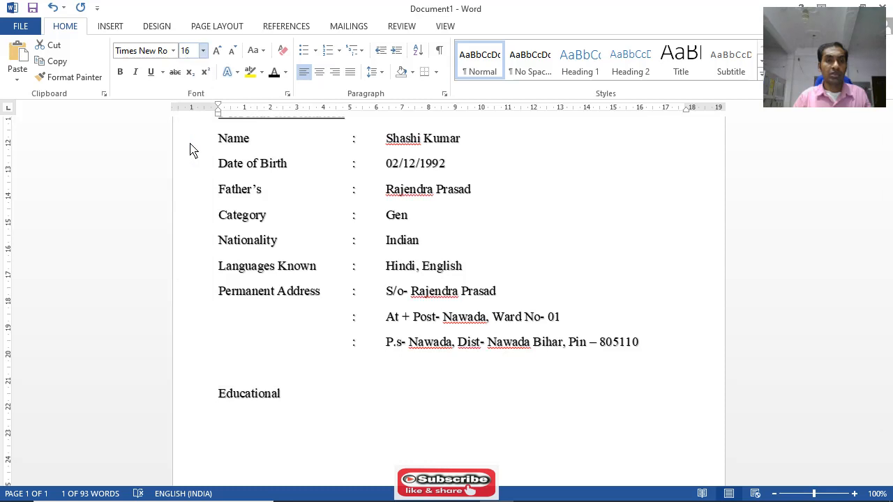
pyautogui.click(150, 72)
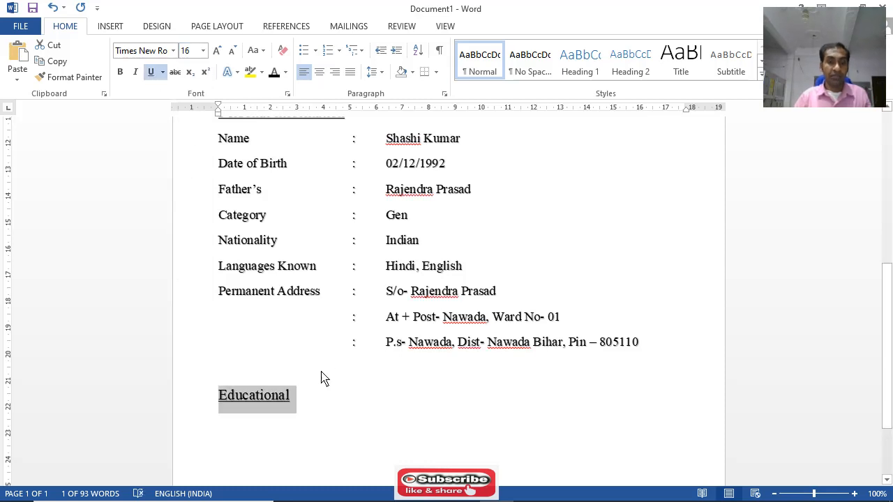
# Extend the underlined heading to read "Educational Qualification"
pyautogui.press('Right')
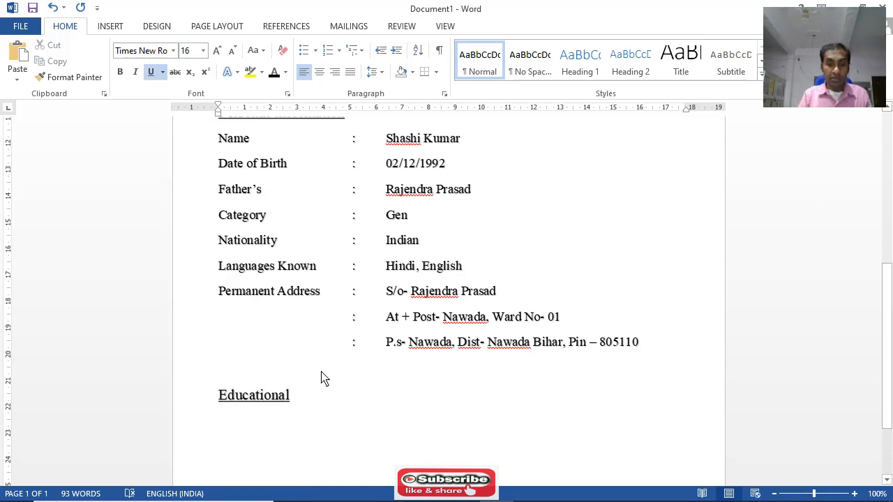
pyautogui.write('Qu')
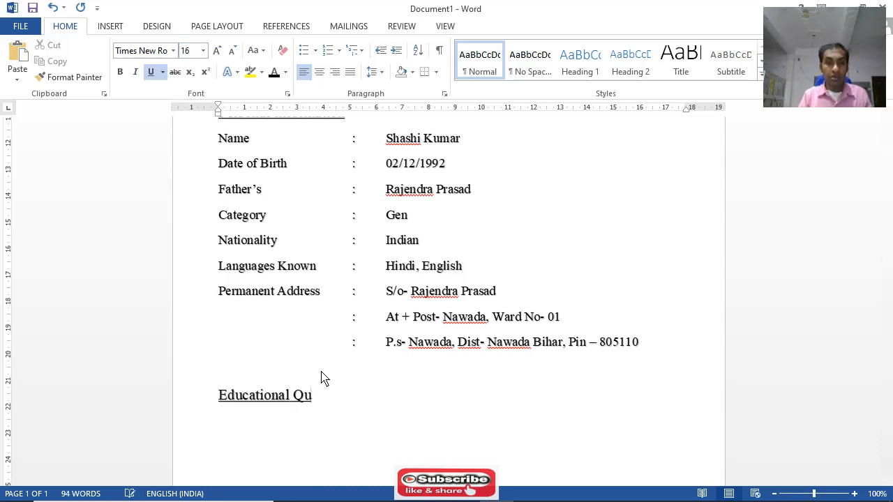
pyautogui.write('alificait on')
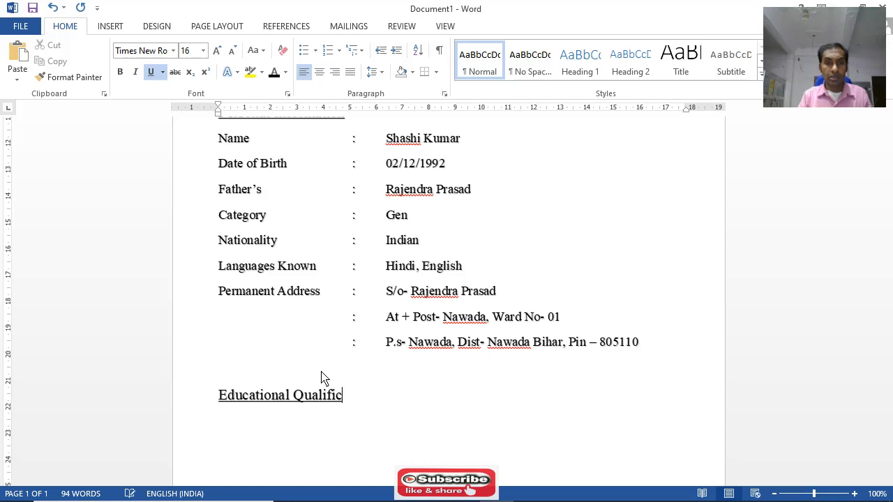
pyautogui.press('BackSpace')
pyautogui.press('BackSpace')
pyautogui.press('BackSpace')
pyautogui.press('BackSpace')
pyautogui.press('BackSpace')
pyautogui.write('tion')
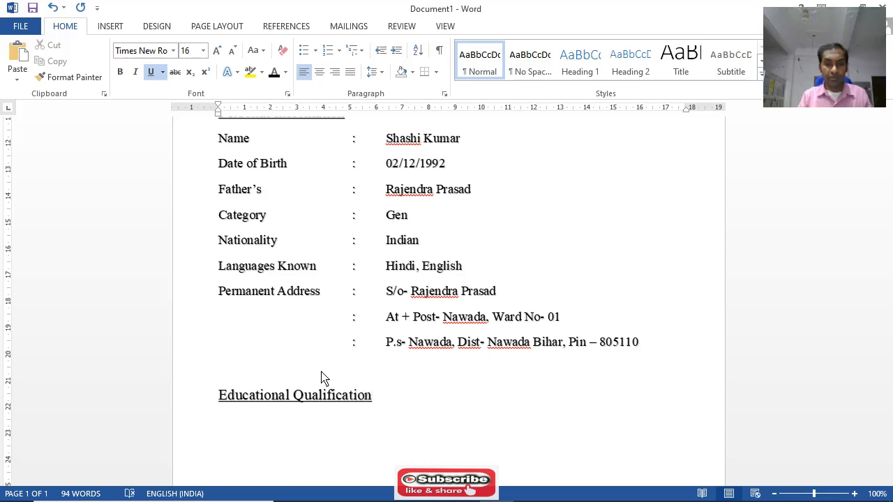
pyautogui.write('s')
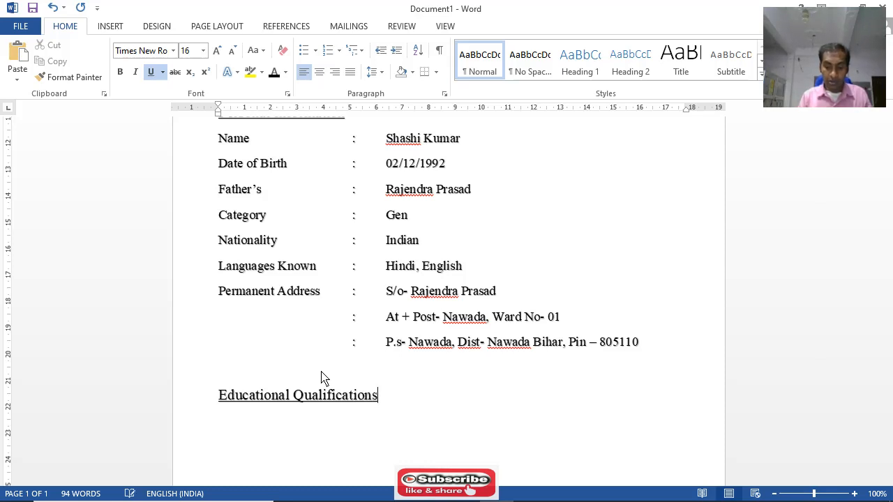
pyautogui.write(':')
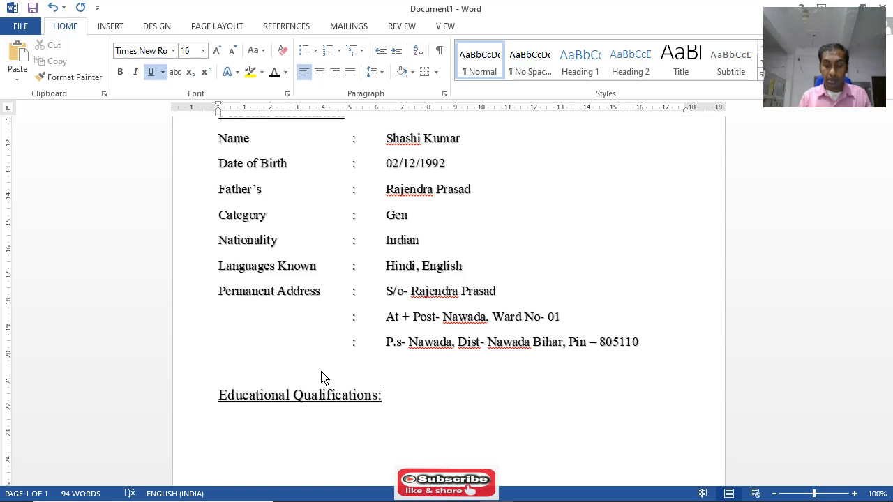
pyautogui.write('-')
# Complete the heading as "Educational Qualifications:-" and start a new line beneath it
pyautogui.press('Return')
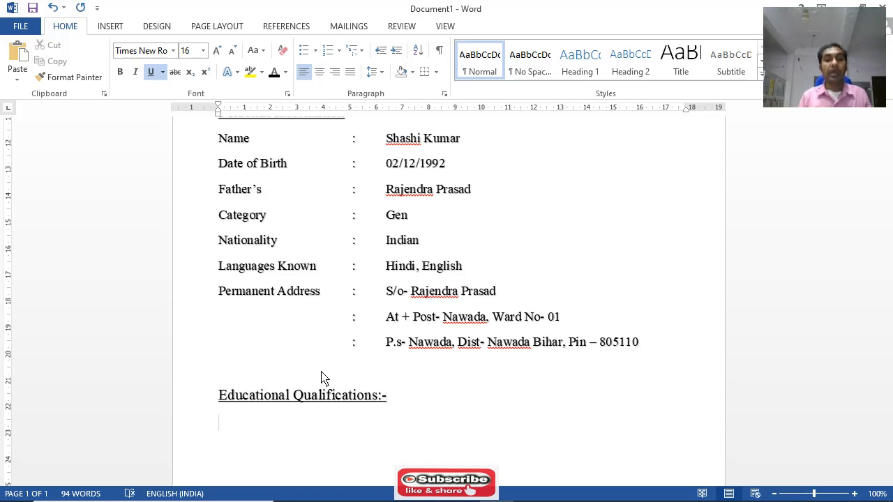
# Reduce the page's top margin by about 0.5 cm to make room on the page
pyautogui.scroll(-3, 318, 374)
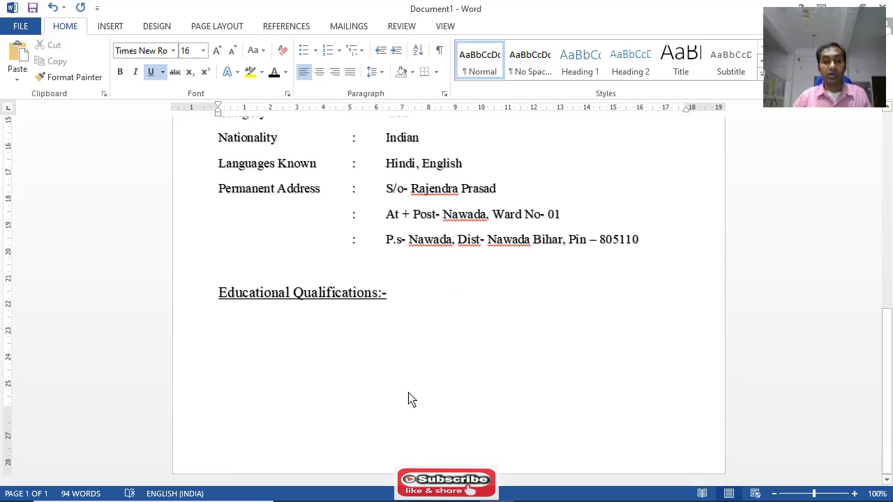
pyautogui.scroll(12, 412, 370)
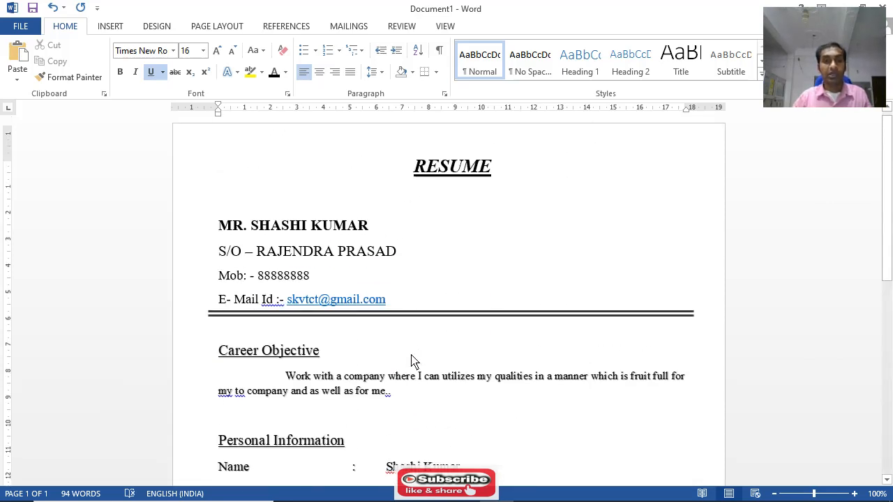
pyautogui.click(240, 342)
pyautogui.scroll(-7, 335, 384)
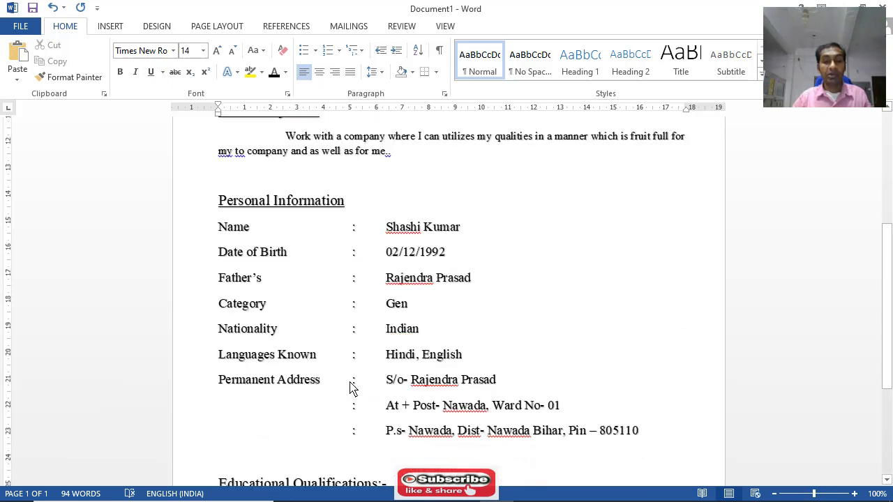
pyautogui.scroll(-5, 352, 389)
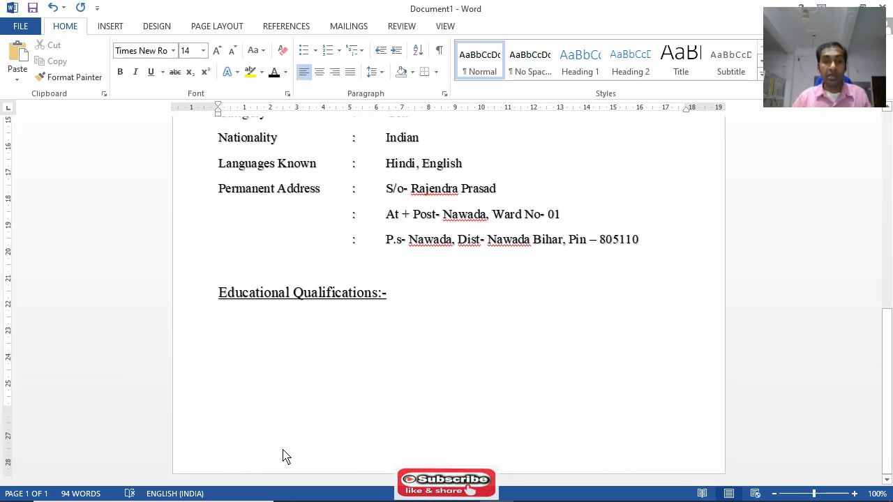
pyautogui.scroll(9, 425, 369)
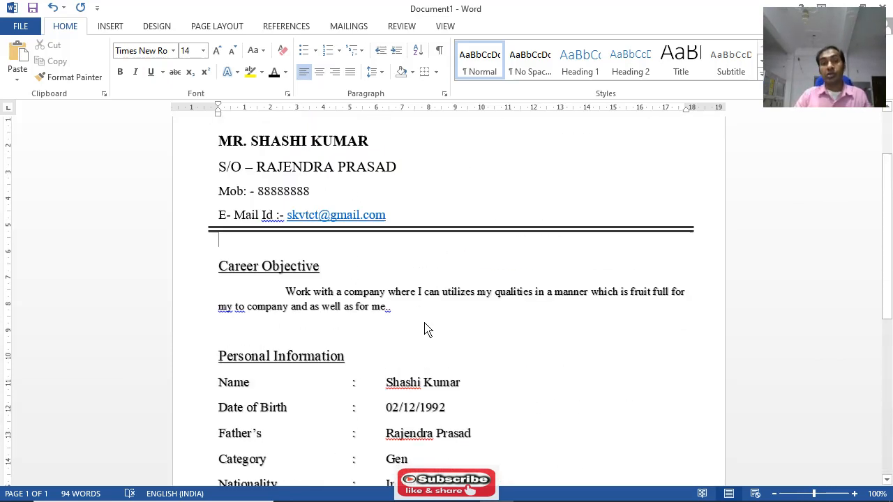
pyautogui.scroll(3, 426, 327)
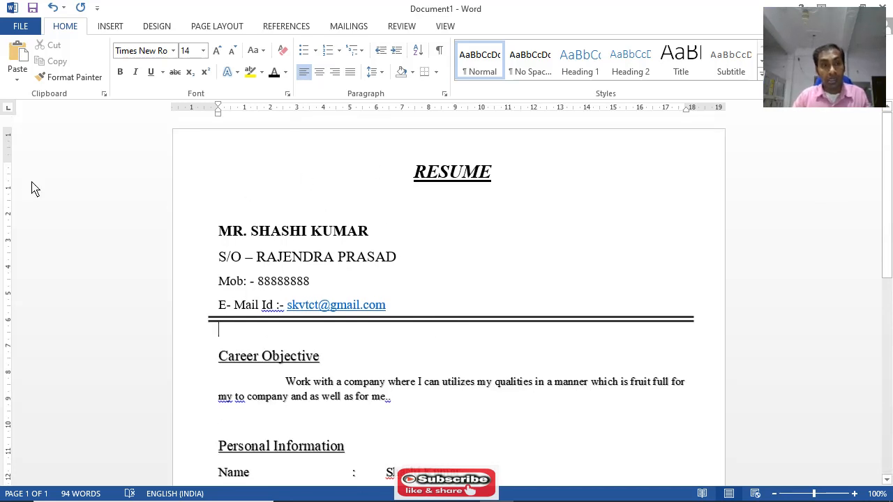
pyautogui.moveTo(10, 162); pyautogui.dragTo(9, 149)
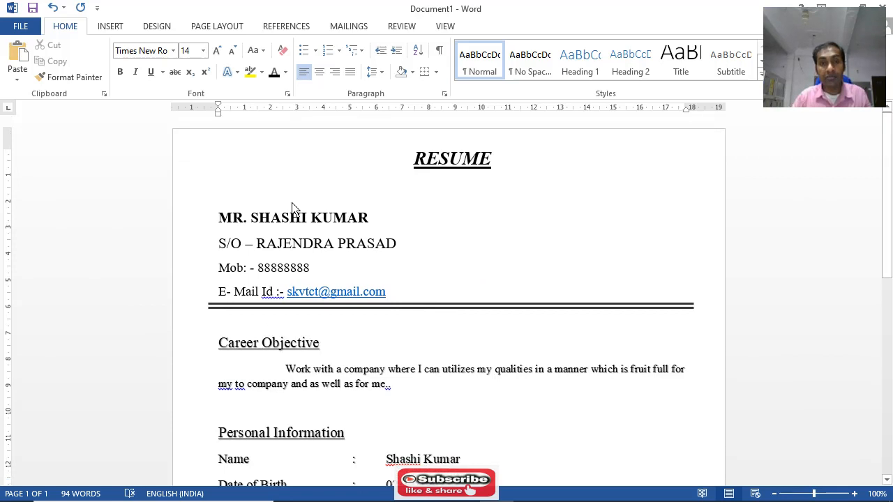
# Set the font size of the blank line below the RESUME title to 16 pt
pyautogui.click(322, 203)
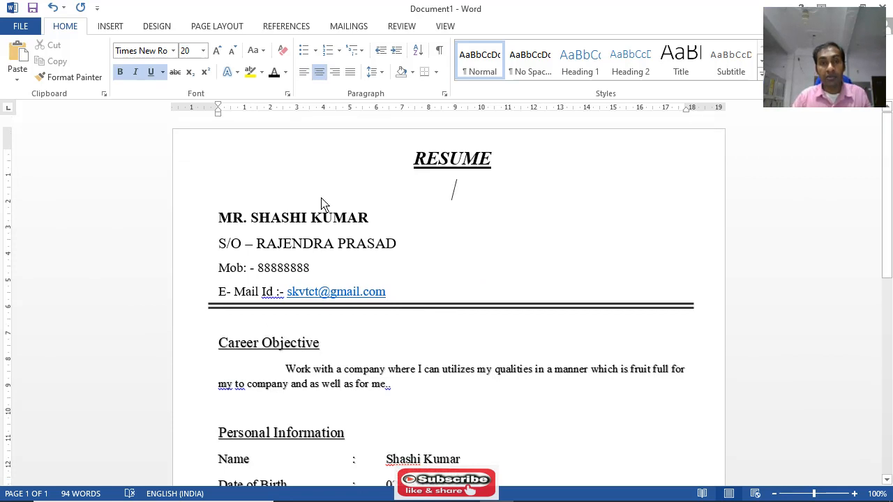
pyautogui.click(203, 52)
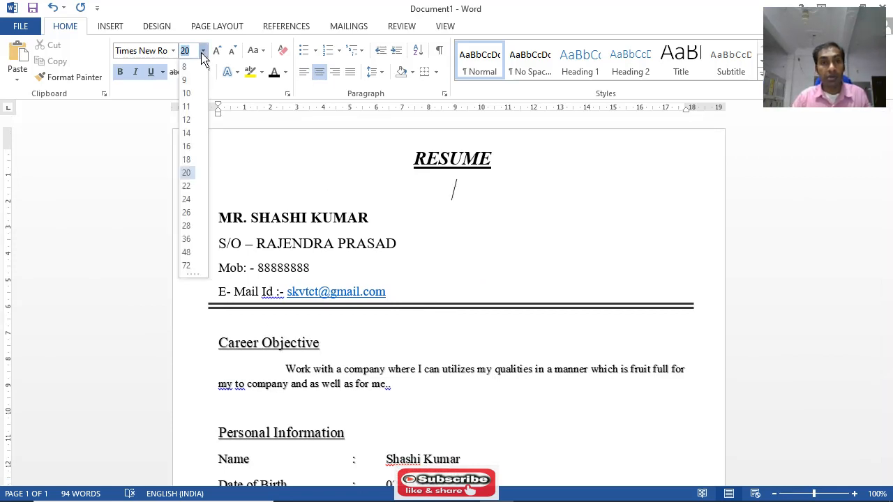
pyautogui.click(190, 146)
# Set the font size of the blank line above the Career Objective heading to 10 pt
pyautogui.scroll(-2, 422, 241)
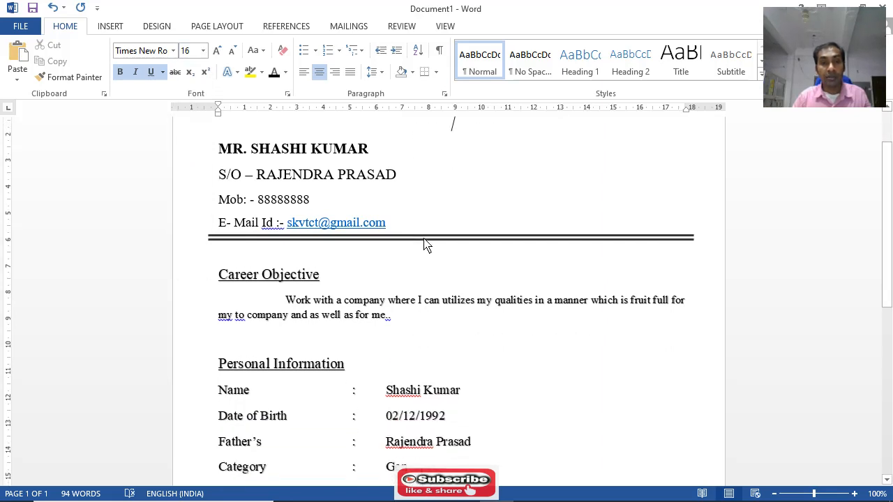
pyautogui.click(277, 255)
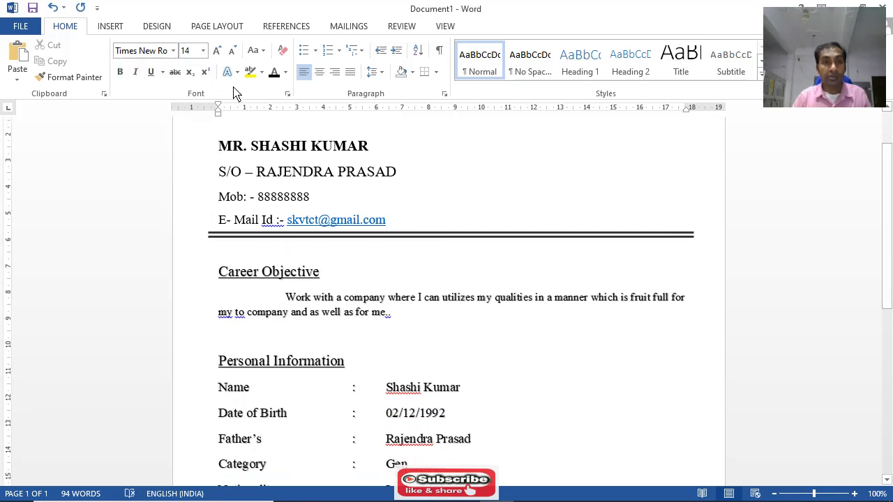
pyautogui.click(204, 52)
pyautogui.click(195, 93)
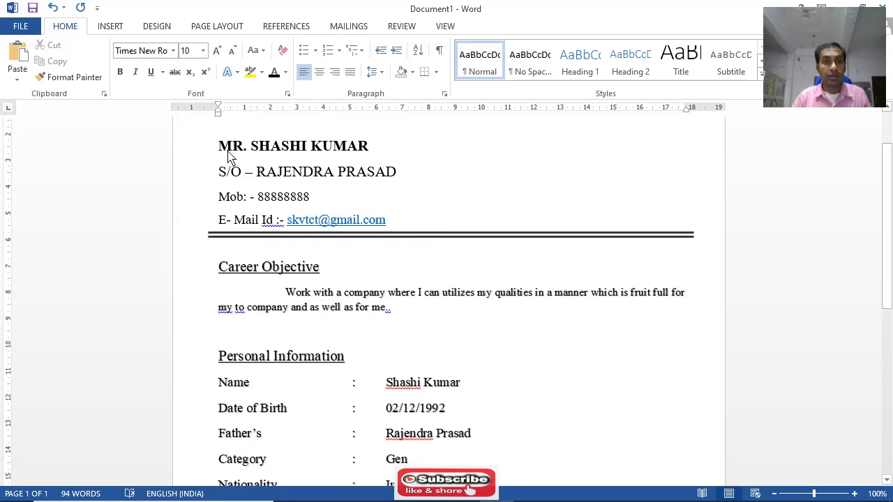
pyautogui.press('BackSpace')
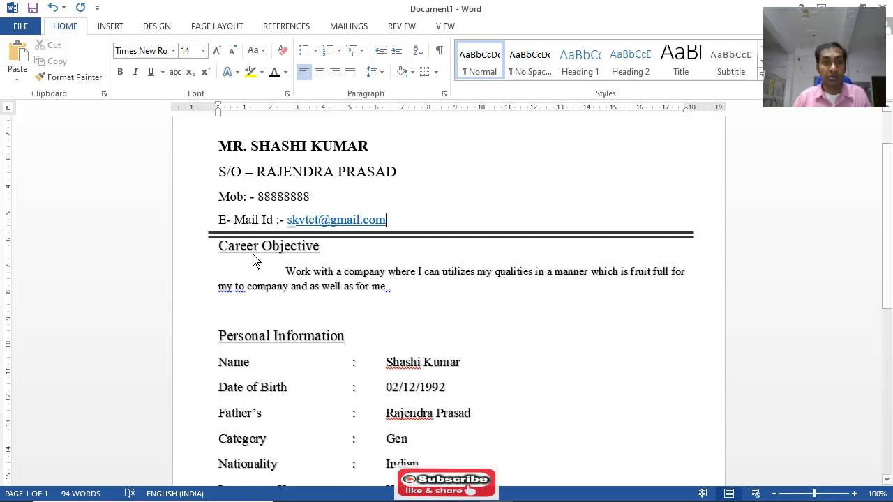
pyautogui.scroll(-1, 341, 263)
pyautogui.scroll(-1, 341, 265)
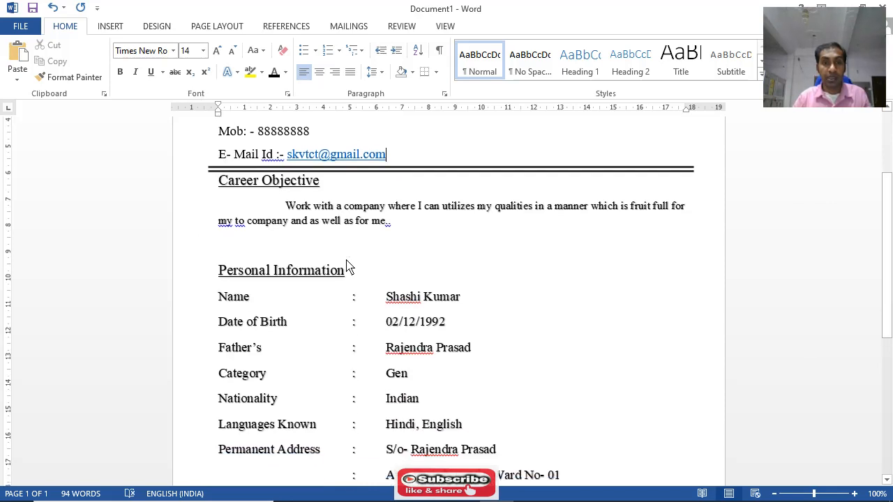
pyautogui.scroll(1, 329, 256)
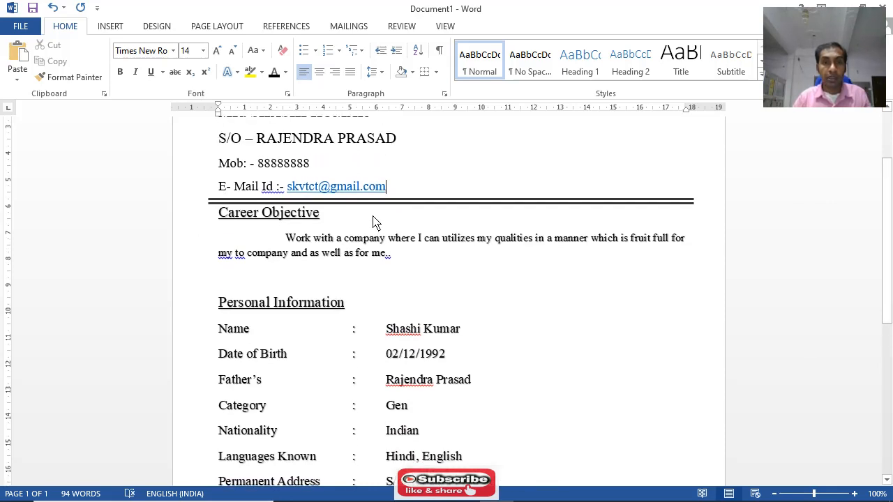
pyautogui.press('Return')
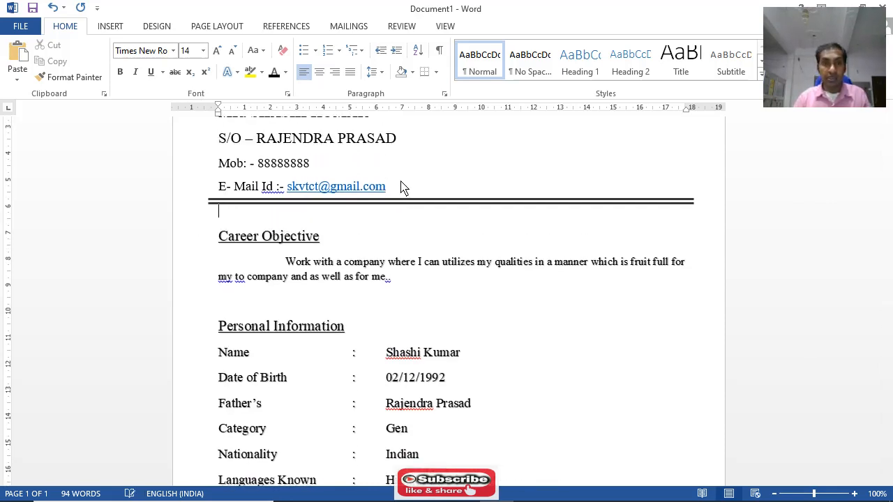
# Reduce the font size of the blank line above the Career Objective heading to 1 pt
pyautogui.click(203, 51)
pyautogui.click(187, 67)
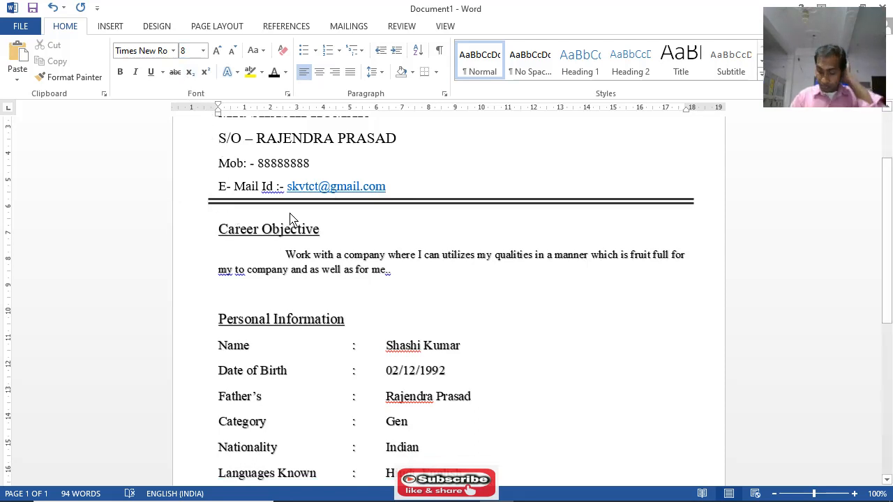
pyautogui.hotkey('ctrl', '[')
pyautogui.hotkey('ctrl', '[')
pyautogui.hotkey('ctrl', '[')
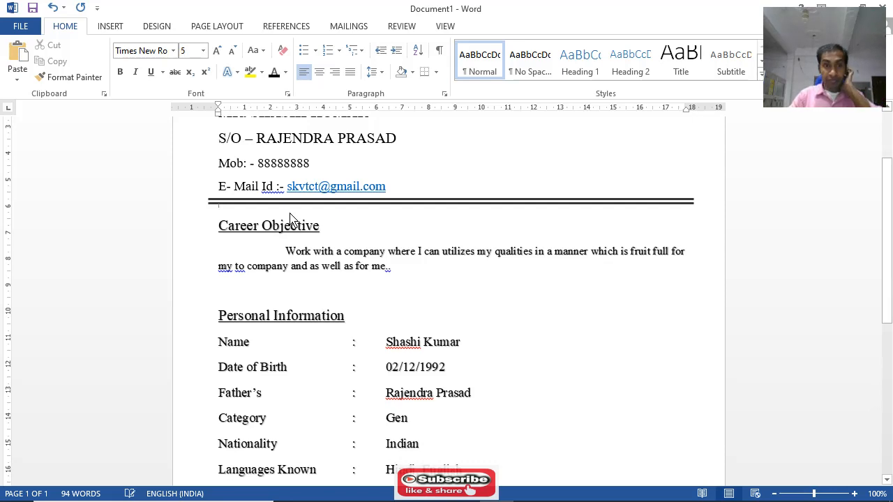
pyautogui.hotkey('ctrl', '[')
pyautogui.hotkey('ctrl', '[')
pyautogui.hotkey('ctrl', '[')
pyautogui.hotkey('ctrl', '[')
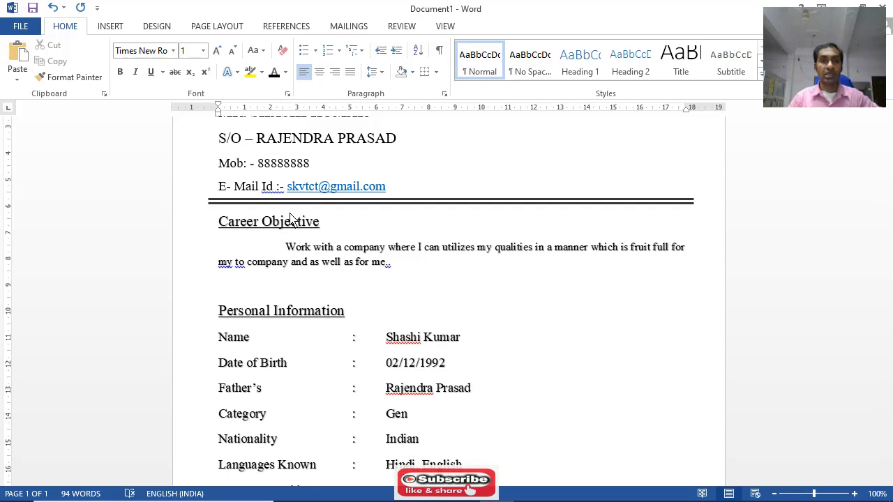
# Delete the blank lines directly above the Personal Information and Educational Qualifications headings
pyautogui.click(298, 236)
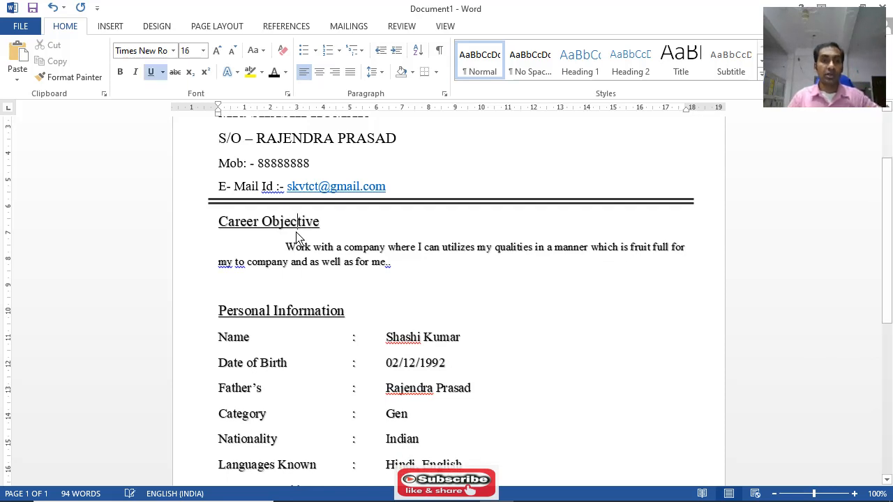
pyautogui.click(273, 292)
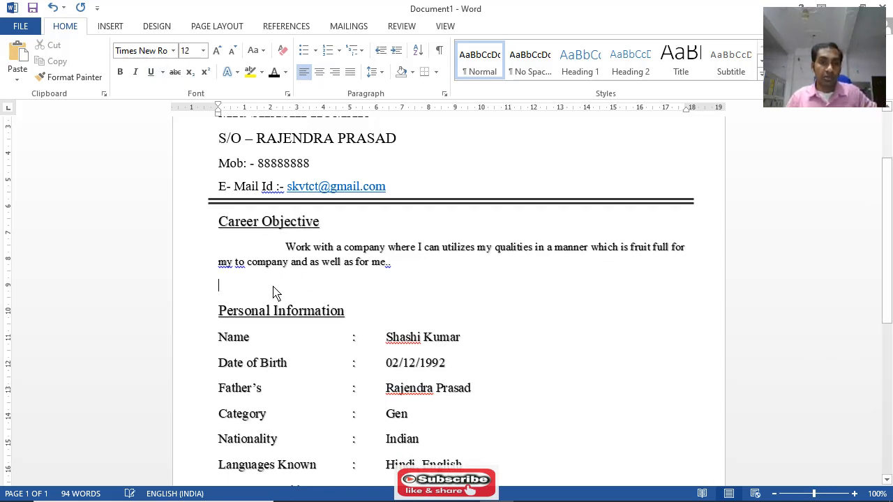
pyautogui.press('Delete')
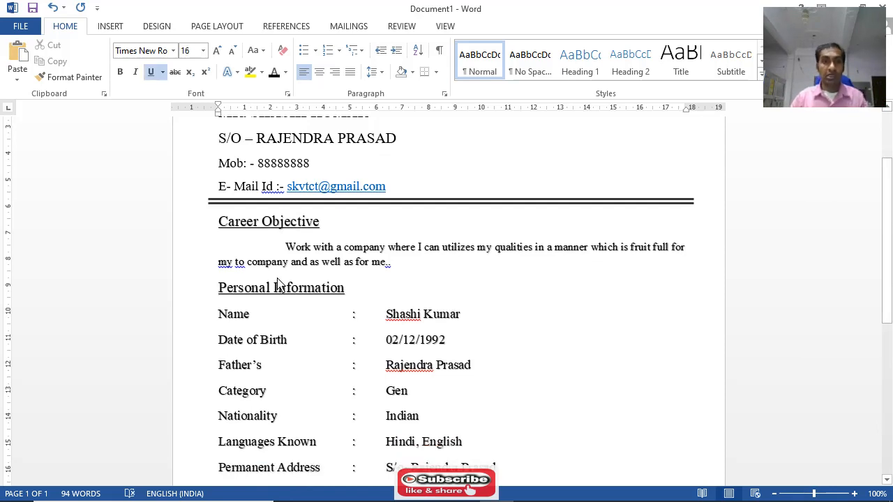
pyautogui.scroll(-6, 278, 285)
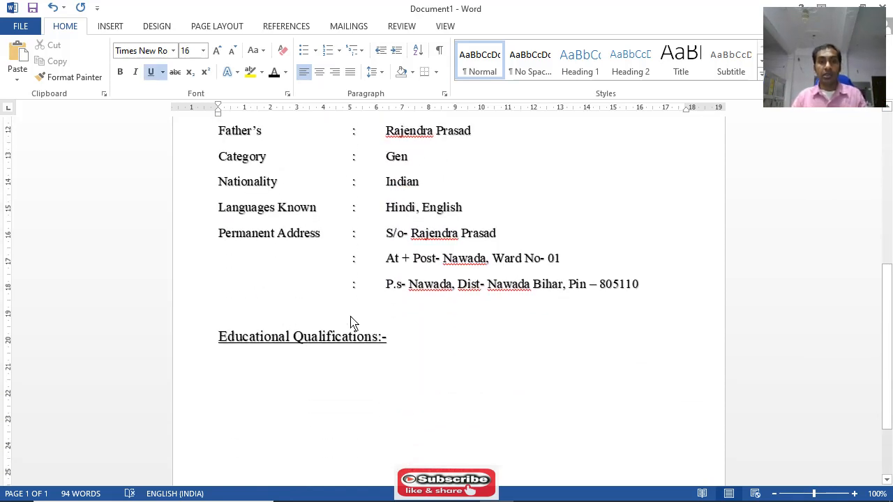
pyautogui.click(354, 322)
pyautogui.press('Delete')
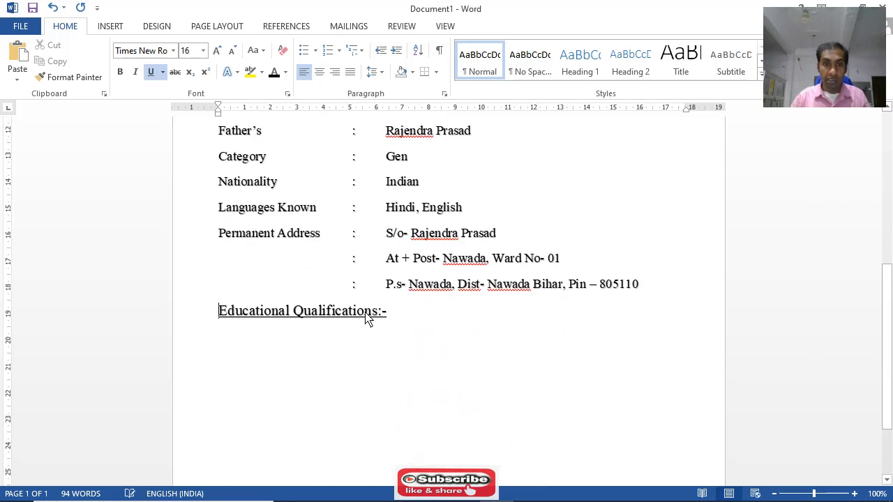
# Italicize the Career Objective and Personal Information headings
pyautogui.scroll(8, 290, 328)
pyautogui.scroll(2, 293, 328)
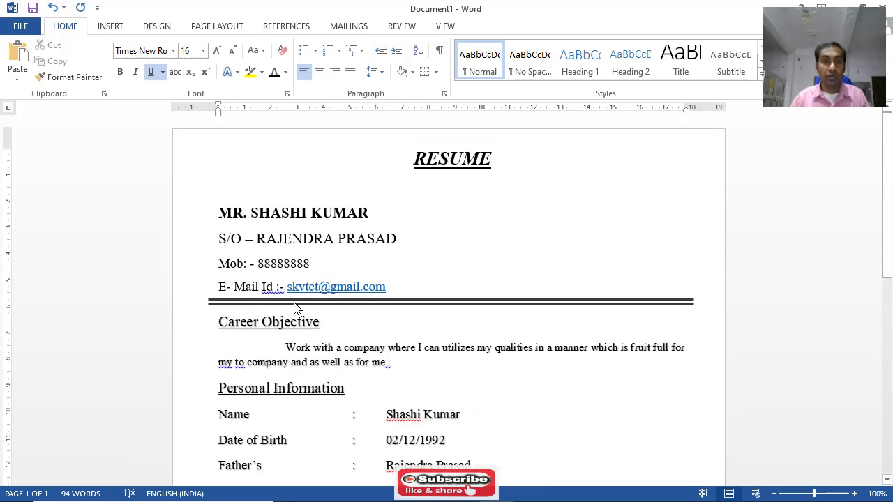
pyautogui.scroll(-5, 333, 300)
pyautogui.scroll(-5, 333, 300)
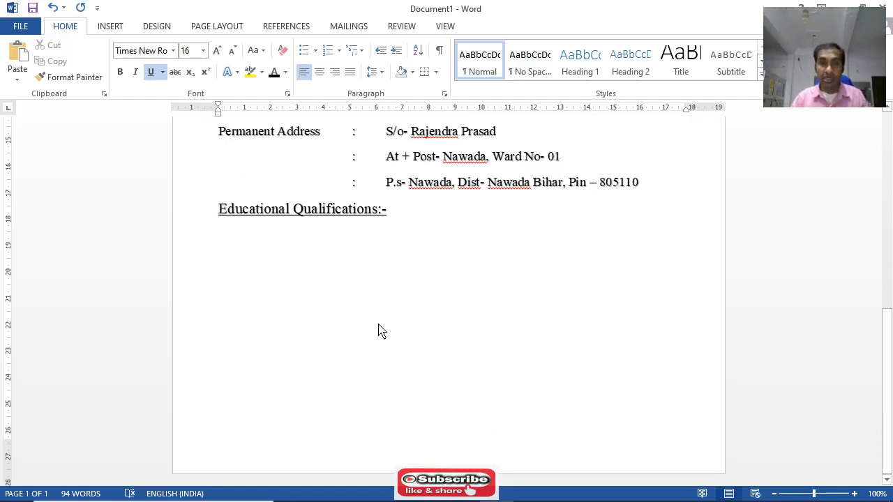
pyautogui.scroll(5, 409, 319)
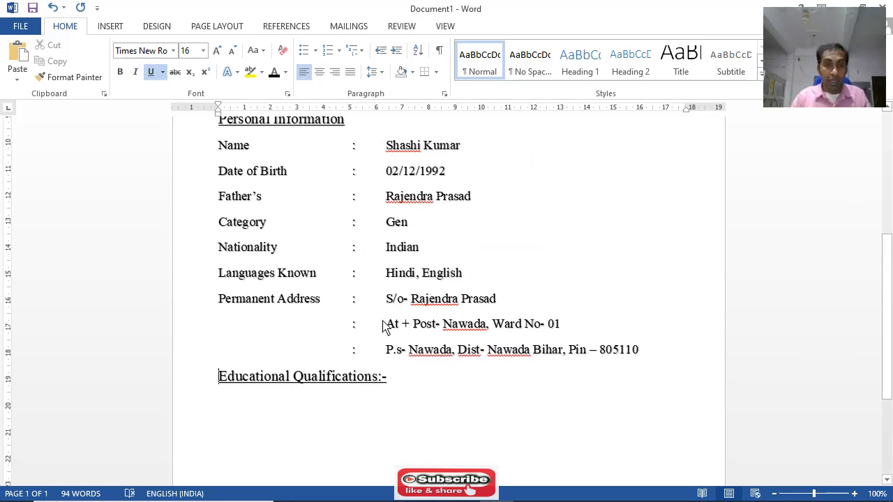
pyautogui.scroll(8, 377, 321)
pyautogui.scroll(-2, 307, 314)
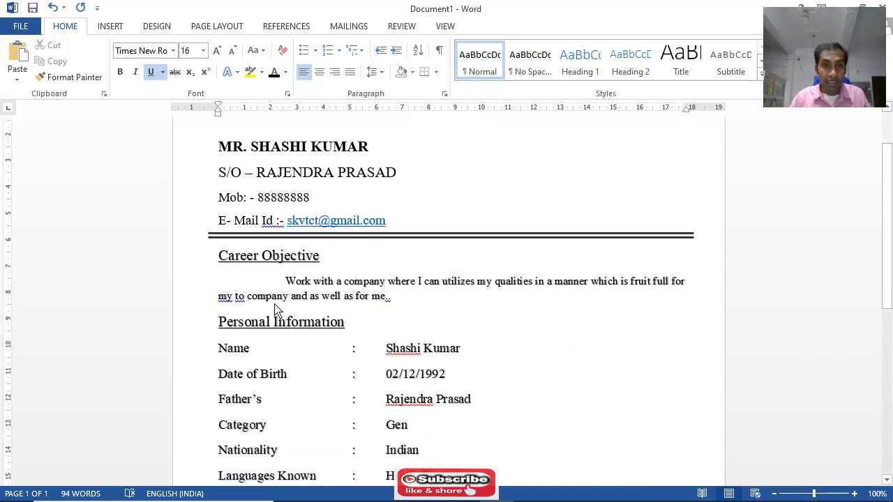
pyautogui.moveTo(217, 262); pyautogui.dragTo(323, 264)
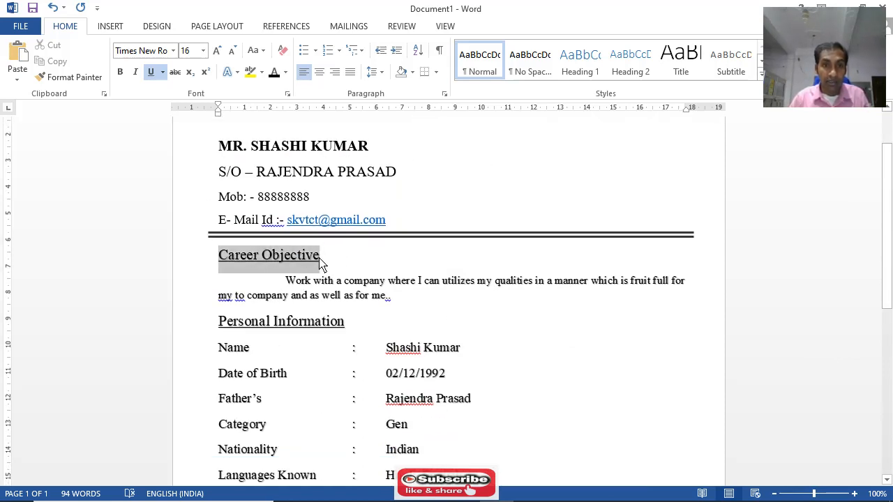
pyautogui.click(135, 72)
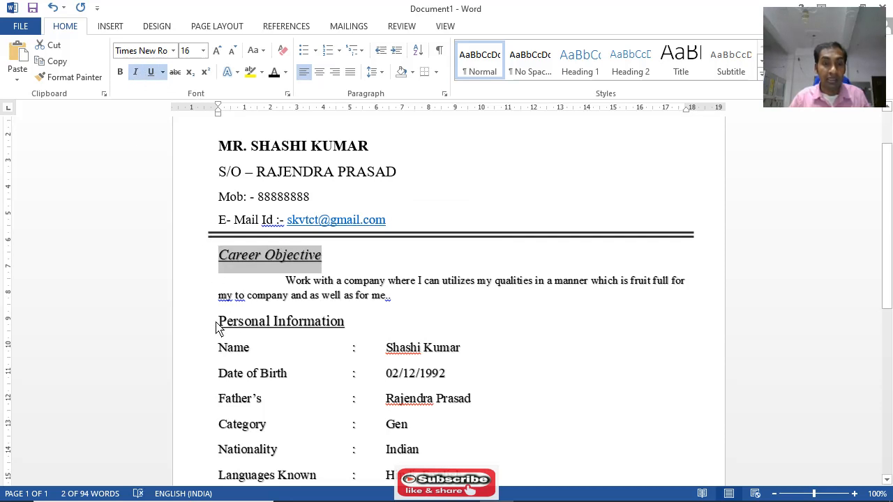
pyautogui.moveTo(217, 325); pyautogui.dragTo(343, 328)
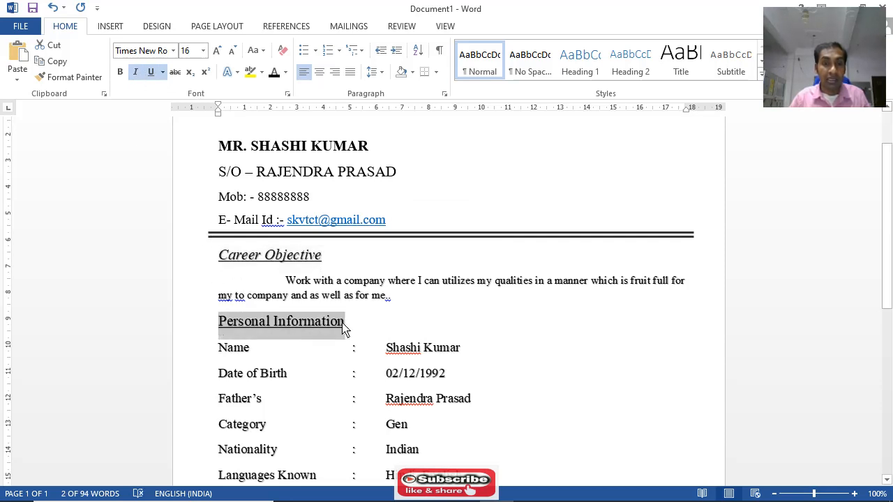
pyautogui.click(135, 72)
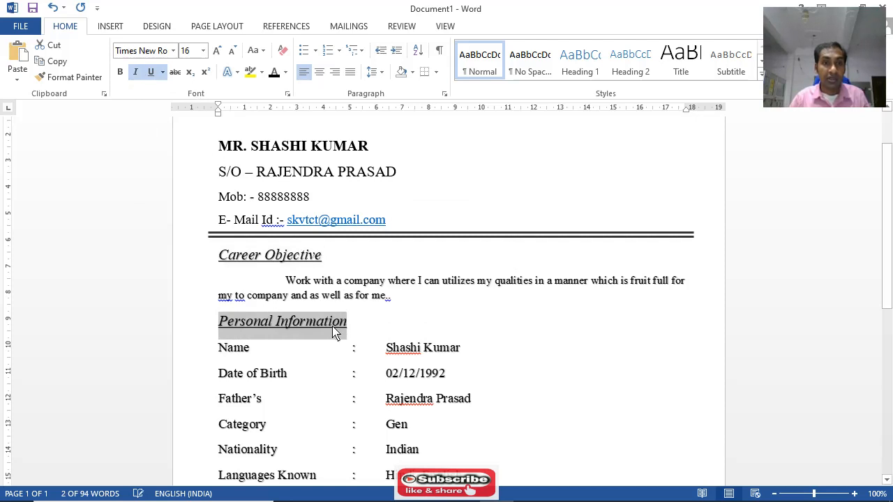
# Italicize the "Educational Qualifications:-" heading below the permanent address
pyautogui.scroll(-5, 328, 329)
pyautogui.scroll(-2, 304, 338)
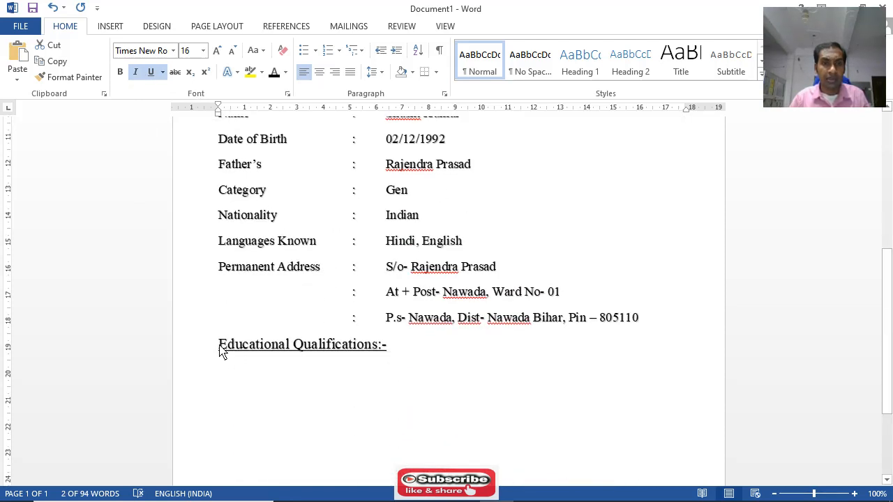
pyautogui.moveTo(244, 351); pyautogui.dragTo(388, 354)
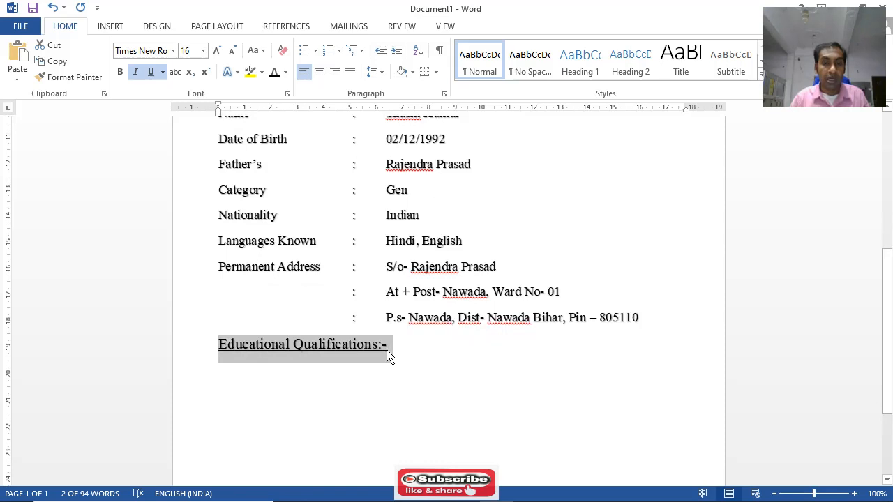
pyautogui.click(136, 77)
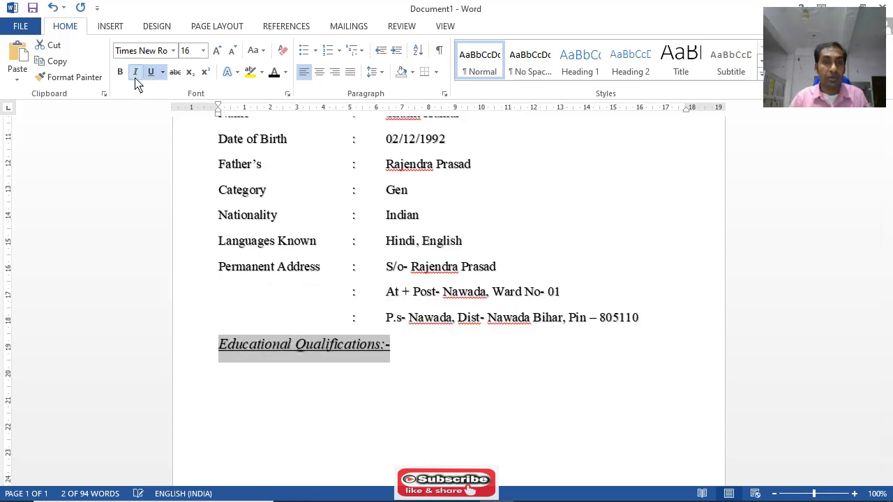
pyautogui.click(402, 354)
# Start a new line beneath the Educational Qualifications heading and turn off underline and italic for it
pyautogui.scroll(2, 413, 352)
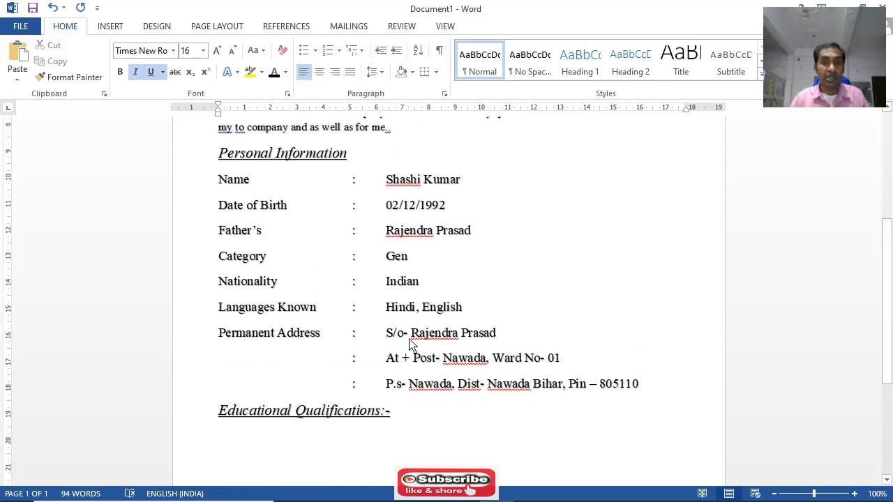
pyautogui.scroll(5, 411, 344)
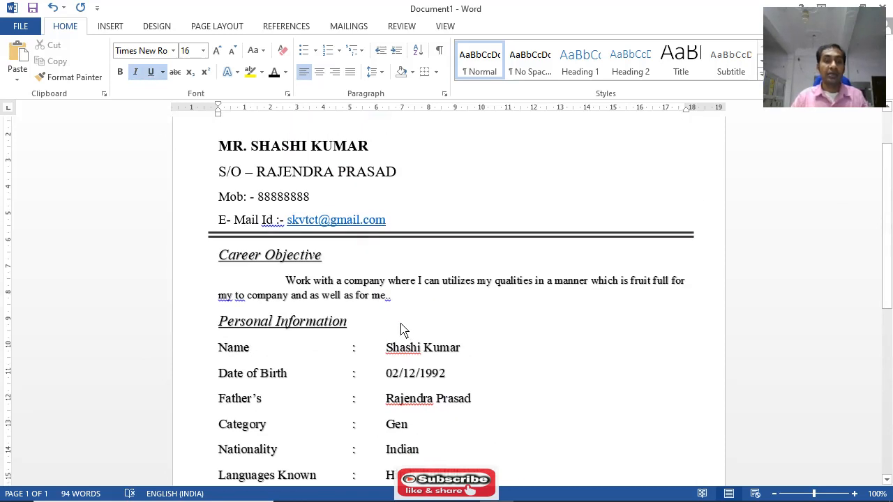
pyautogui.scroll(1, 401, 326)
pyautogui.scroll(1, 346, 283)
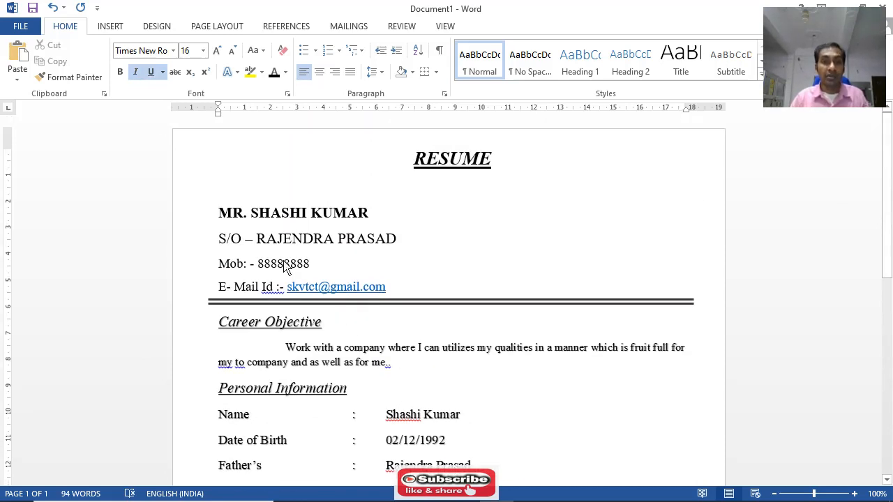
pyautogui.scroll(-10, 333, 279)
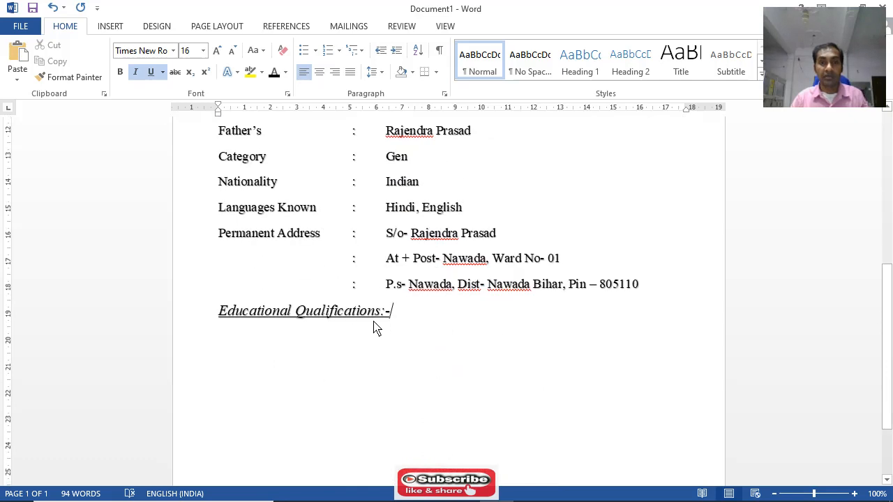
pyautogui.scroll(-3, 376, 330)
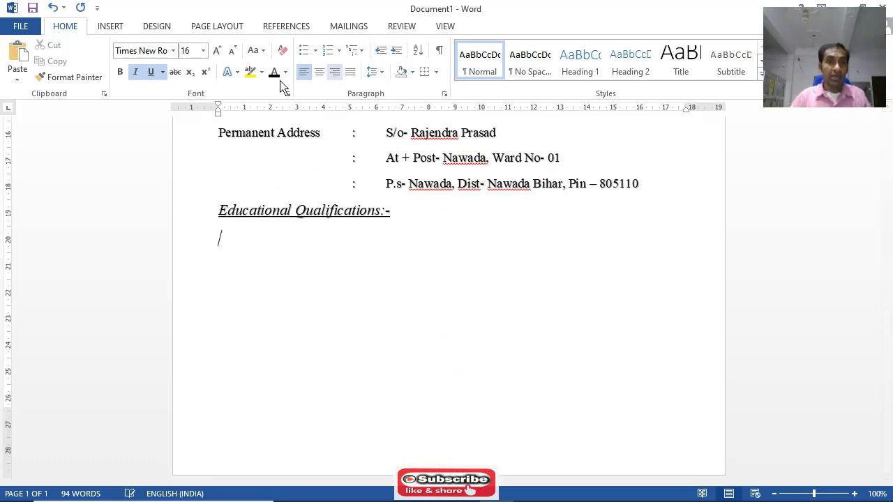
pyautogui.click(149, 74)
pyautogui.click(136, 74)
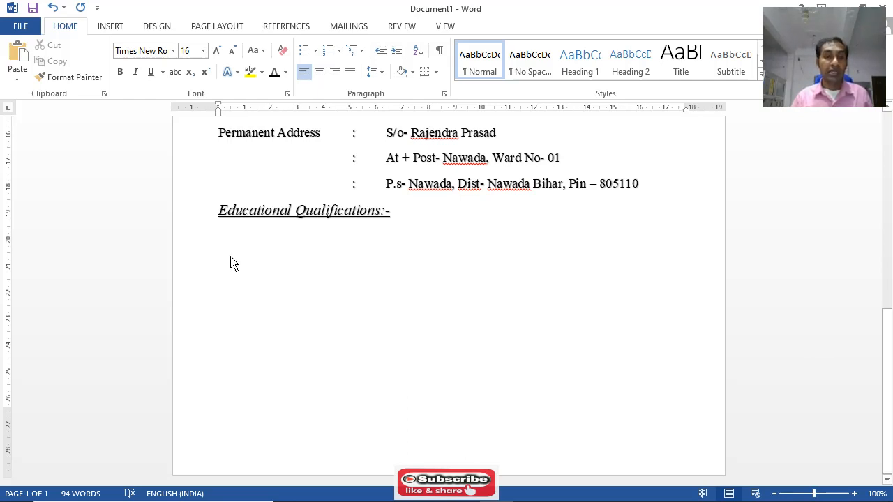
# Insert a table of seven columns and three rows beneath the Educational Qualifications heading
pyautogui.click(110, 28)
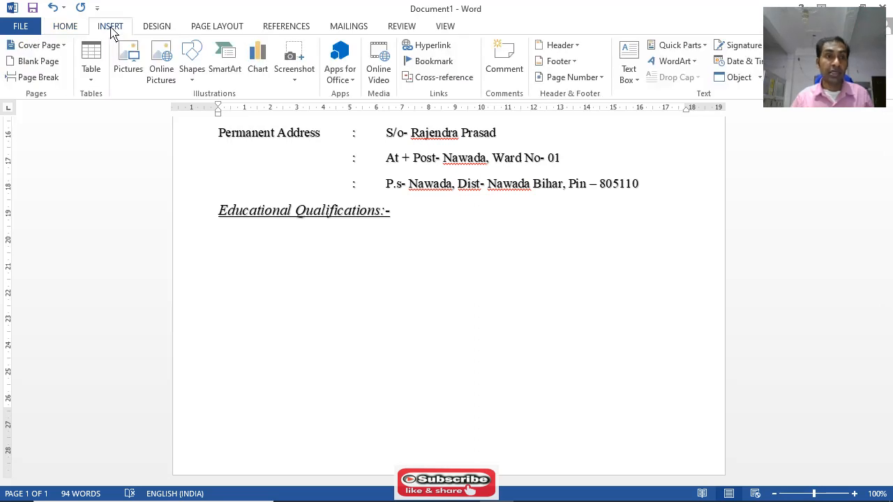
pyautogui.click(92, 82)
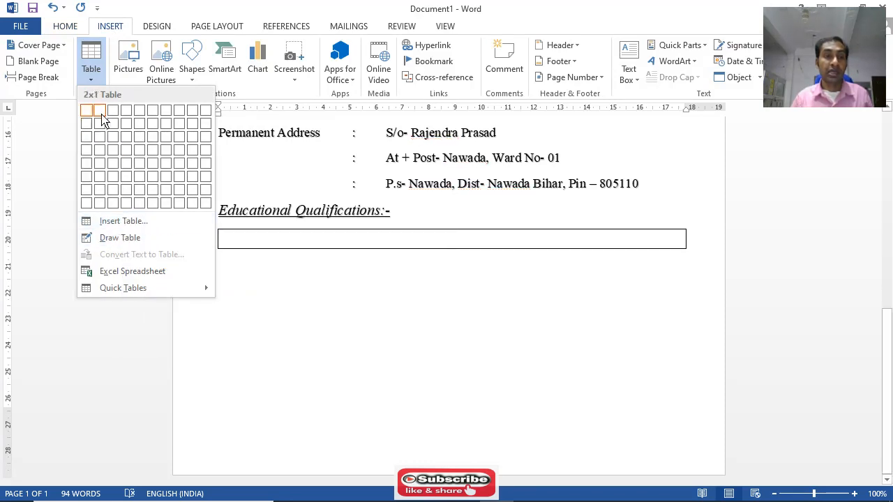
pyautogui.click(166, 137)
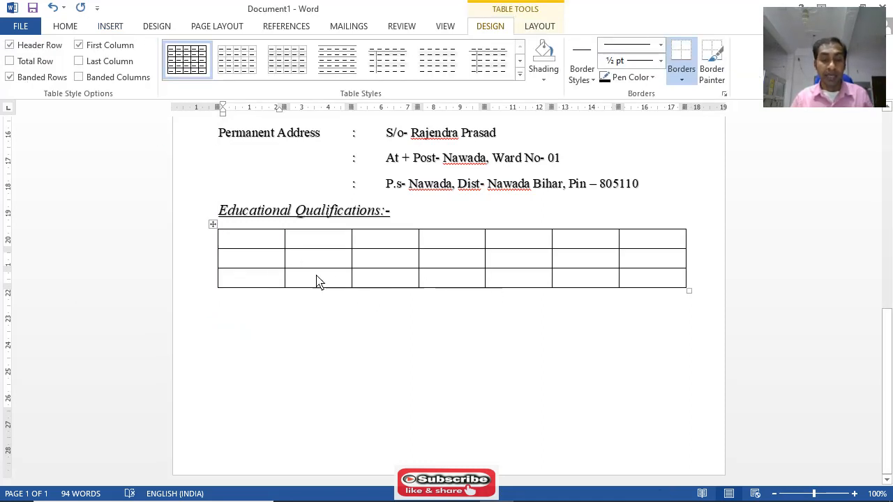
# Enter "Subject" as the heading of the table's second column
pyautogui.click(238, 263)
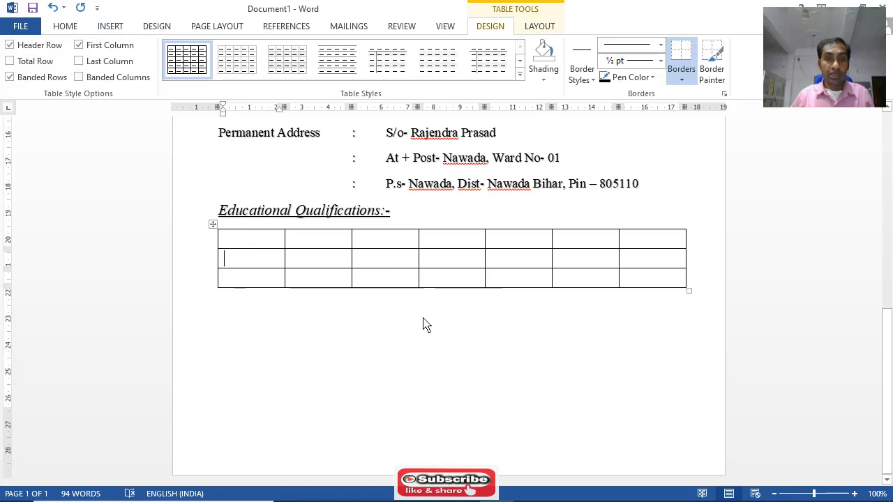
pyautogui.click(302, 239)
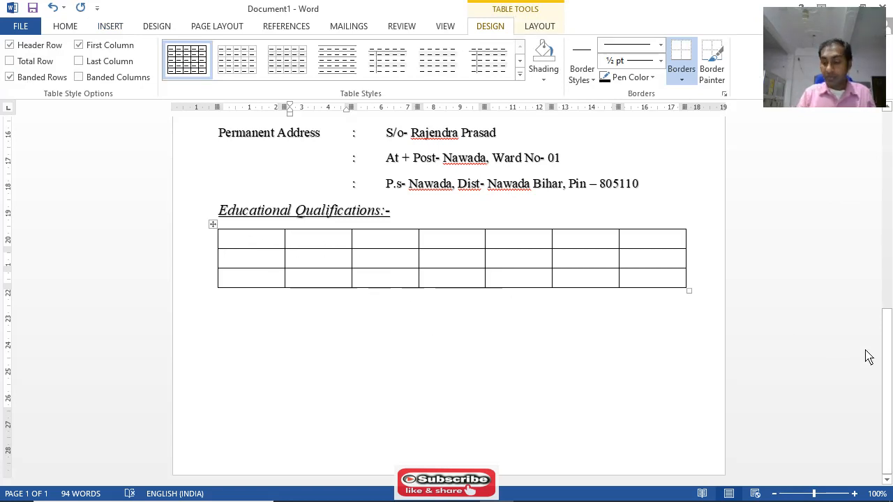
pyautogui.write('Subject')
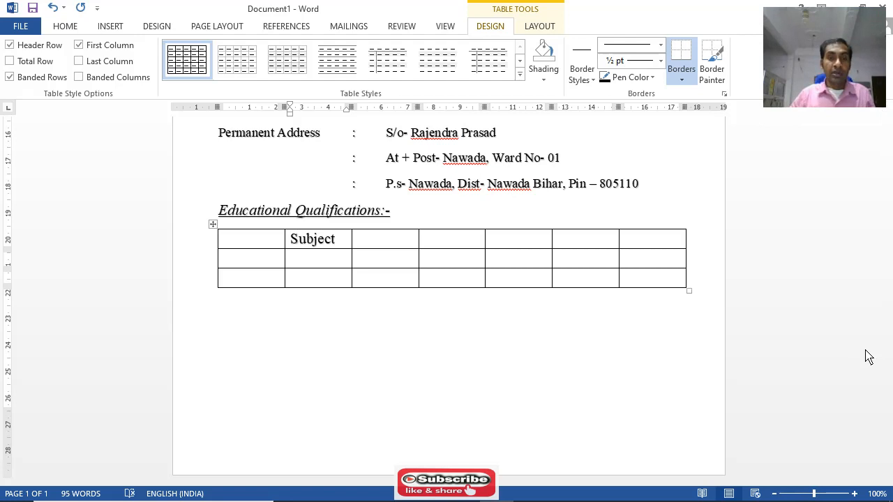
# Enter "Passing Year" as the heading of the table's third column
pyautogui.press('Tab')
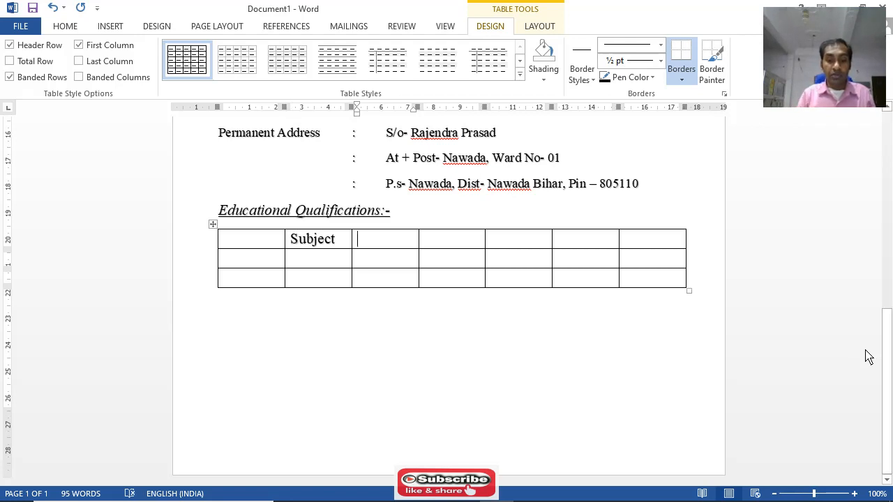
pyautogui.write('O')
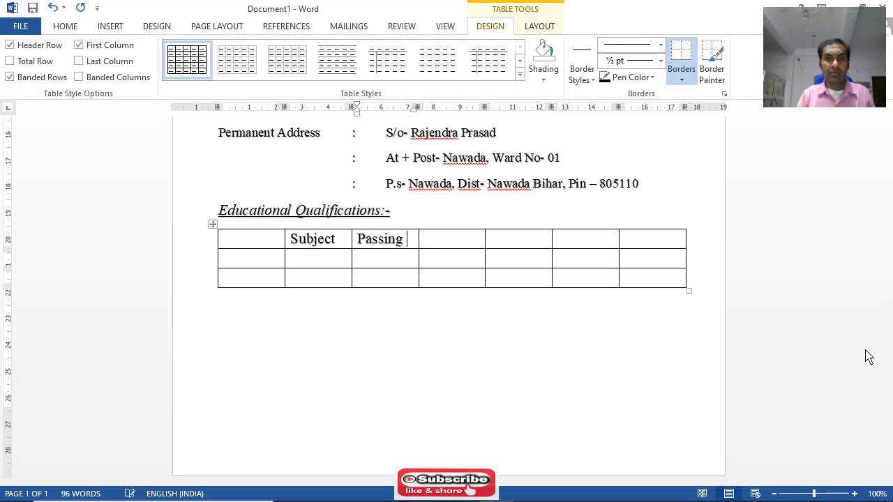
pyautogui.write('assing Year')
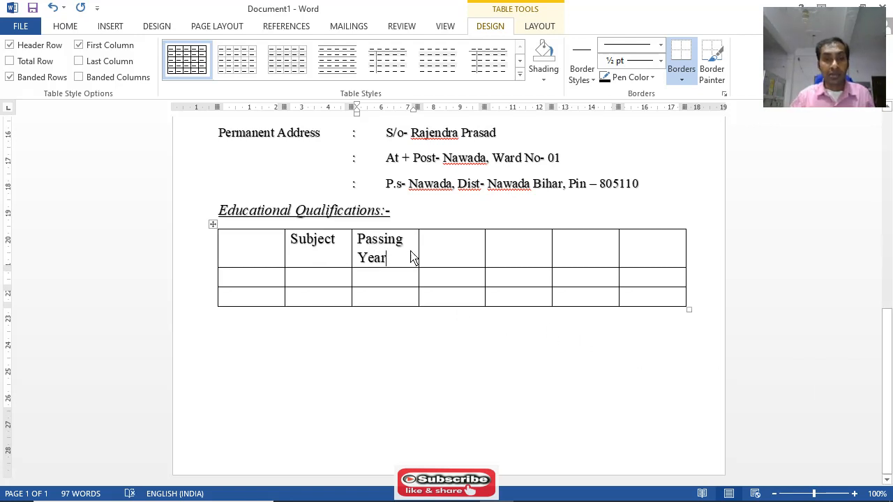
# Set the font size of the whole qualifications table to 14 and fit the Subject column's width to its contents
pyautogui.moveTo(291, 241); pyautogui.dragTo(390, 262)
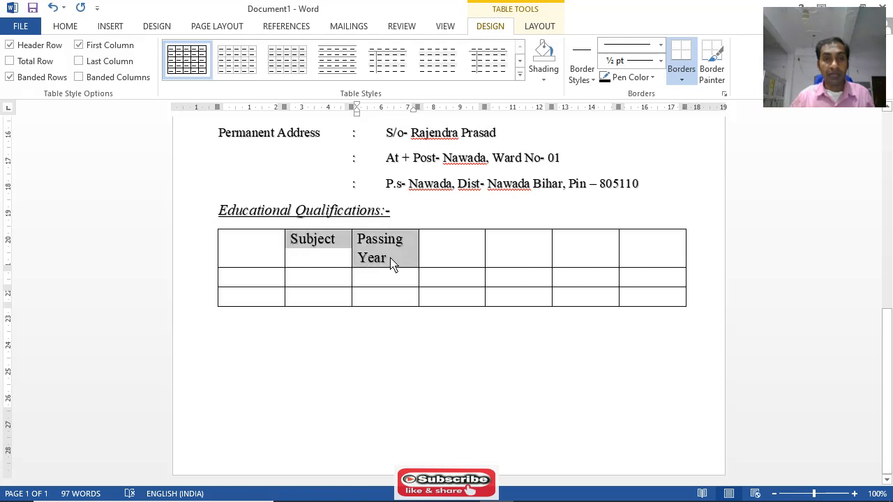
pyautogui.click(422, 192)
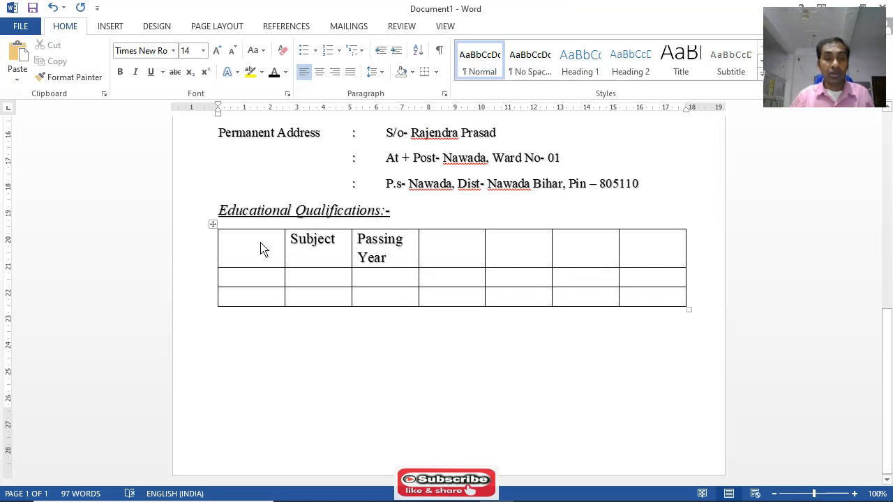
pyautogui.moveTo(261, 247); pyautogui.dragTo(662, 295)
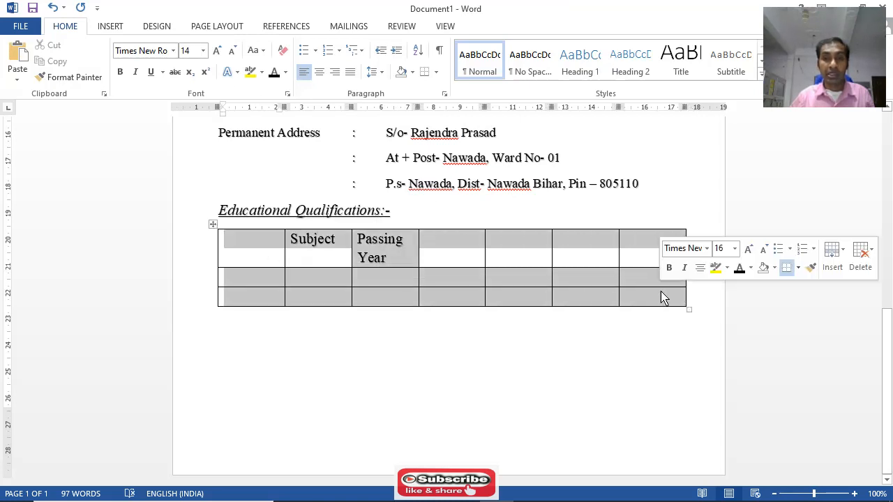
pyautogui.click(68, 27)
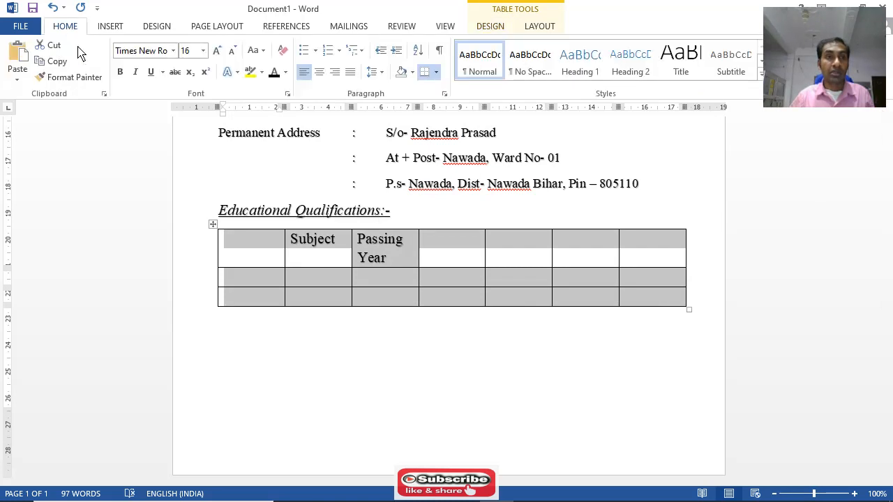
pyautogui.click(203, 51)
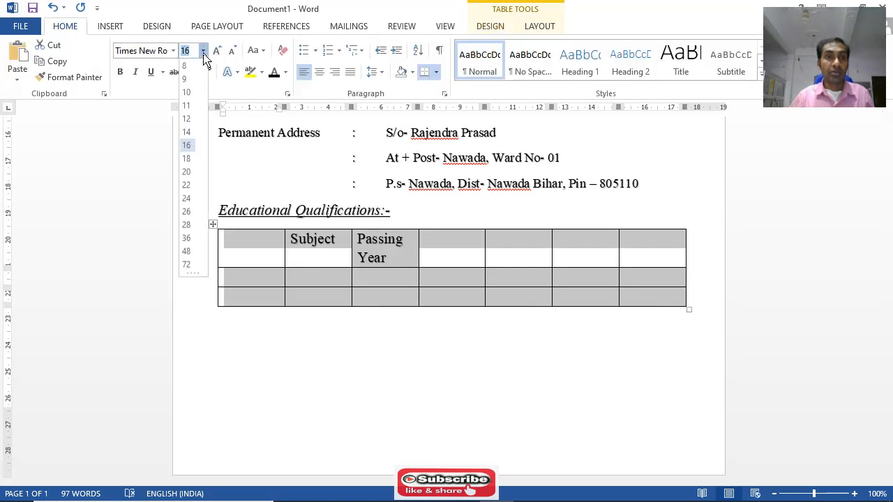
pyautogui.click(188, 138)
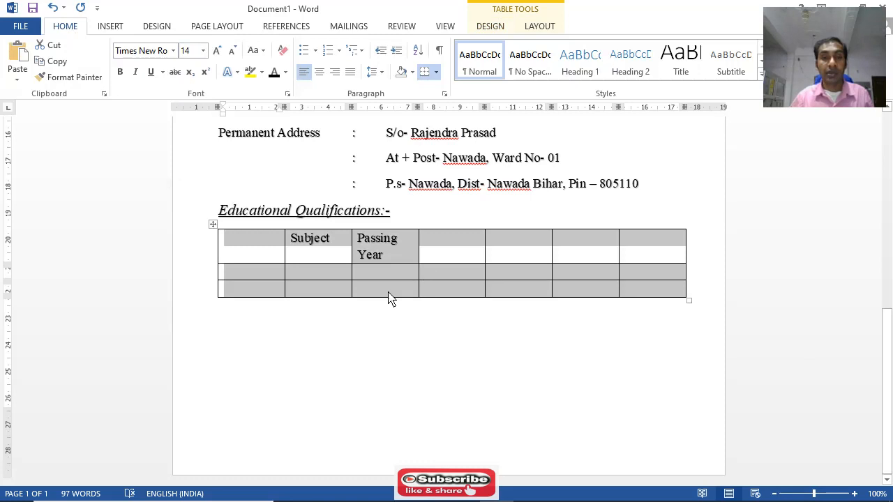
pyautogui.click(396, 341)
pyautogui.doubleClick(352, 254)
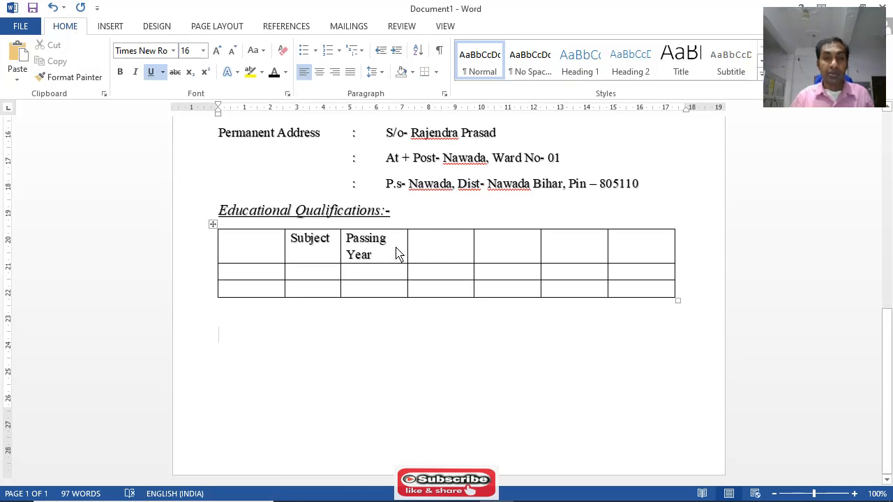
# Enter "Full Marks" and "Marks" as the headings of the table's fourth and fifth columns
pyautogui.click(439, 252)
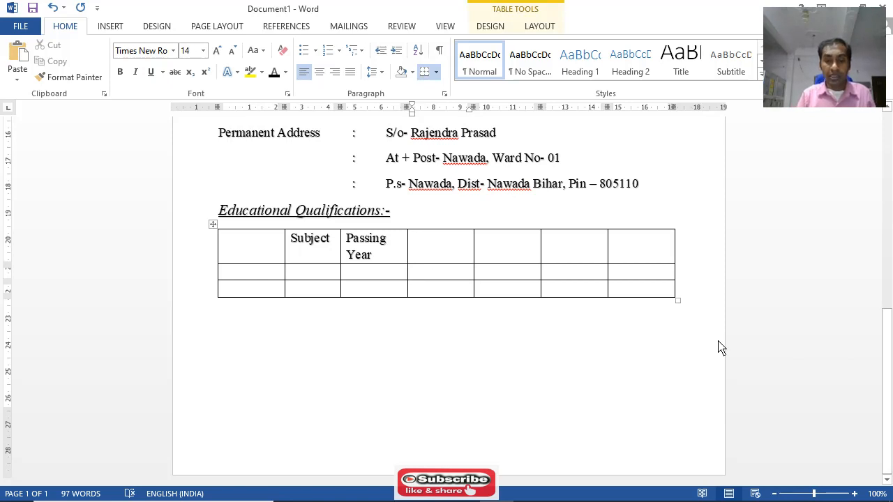
pyautogui.write('Ful')
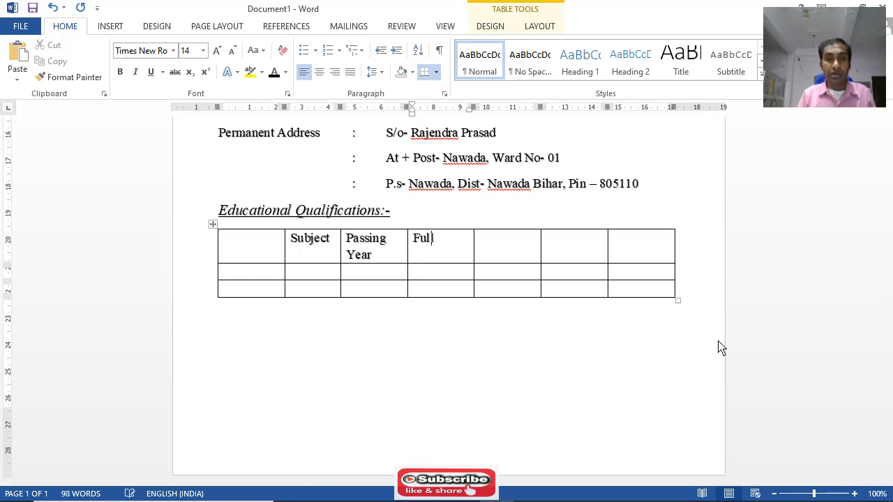
pyautogui.write('l Marks')
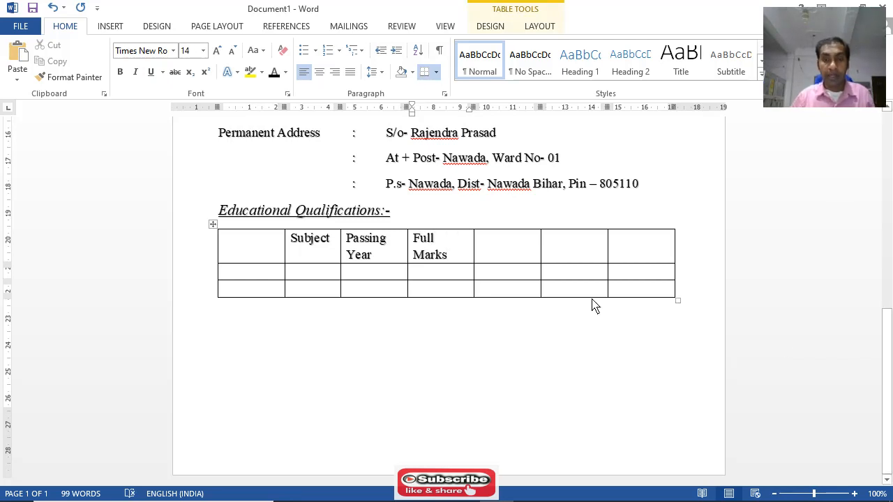
pyautogui.click(497, 255)
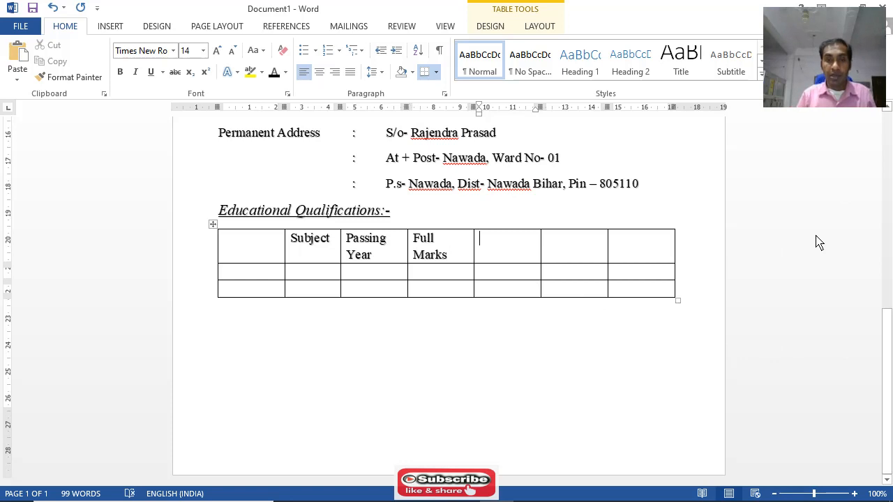
pyautogui.write('Marks')
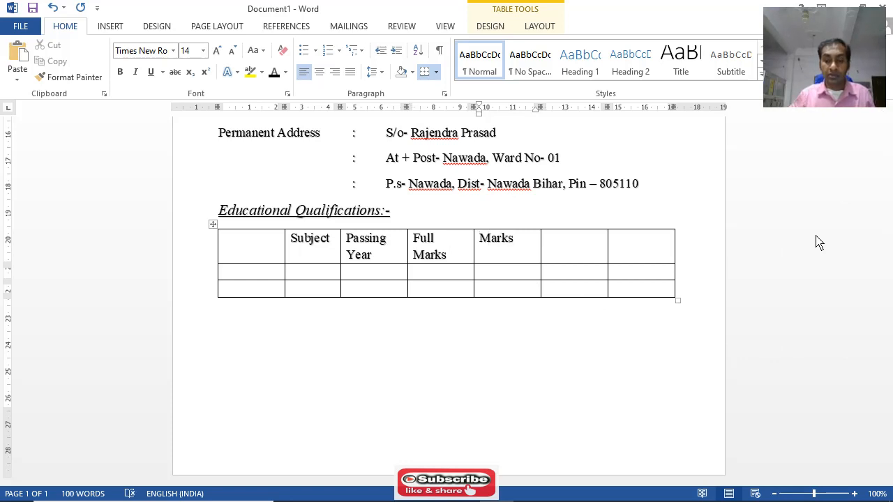
pyautogui.click(570, 254)
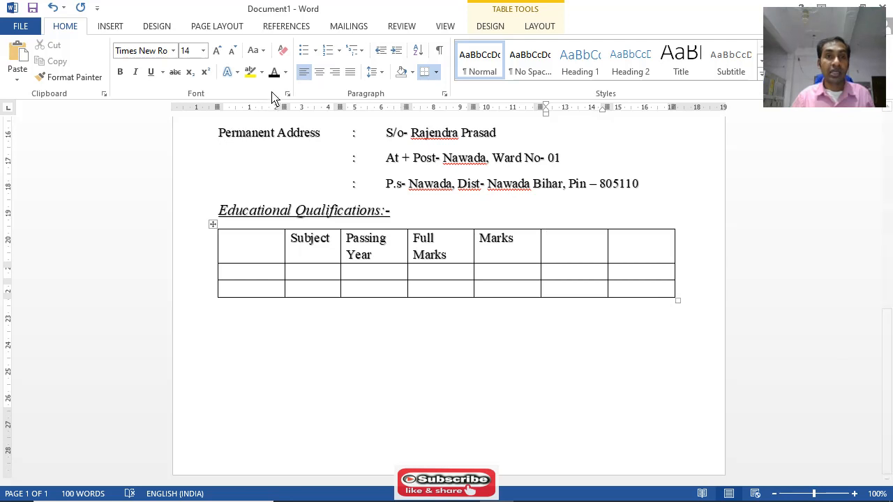
pyautogui.click(114, 32)
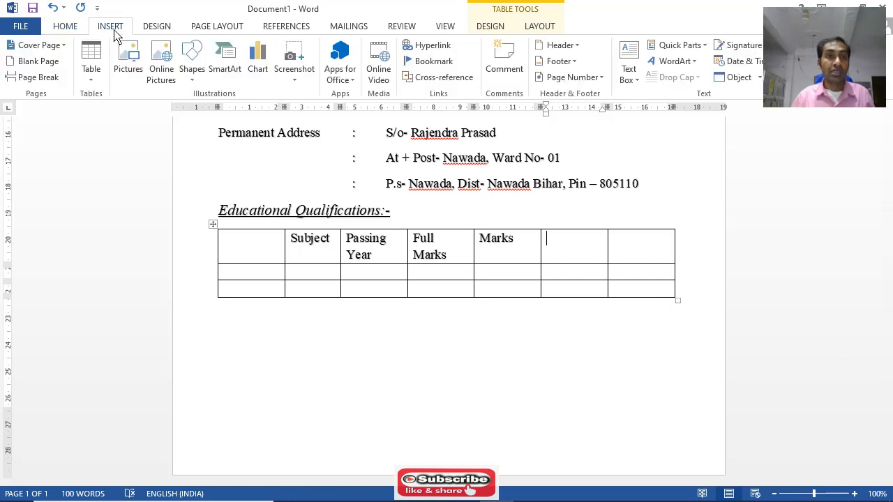
pyautogui.click(92, 75)
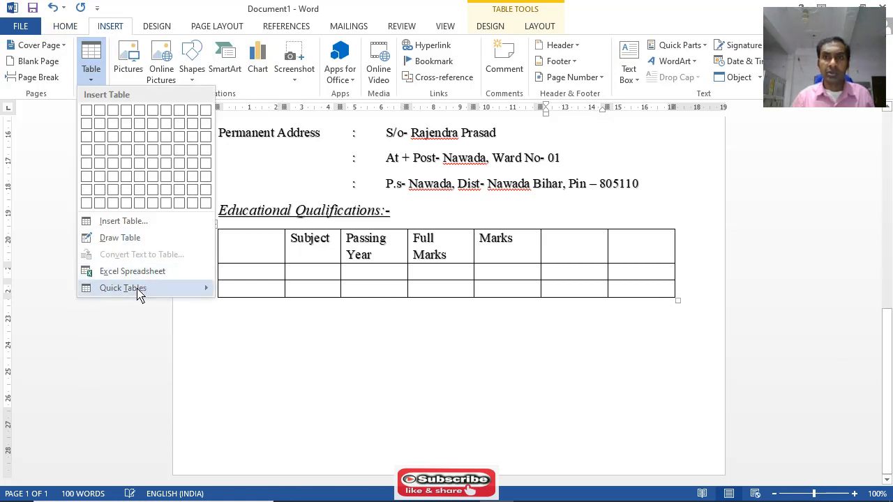
pyautogui.click(655, 343)
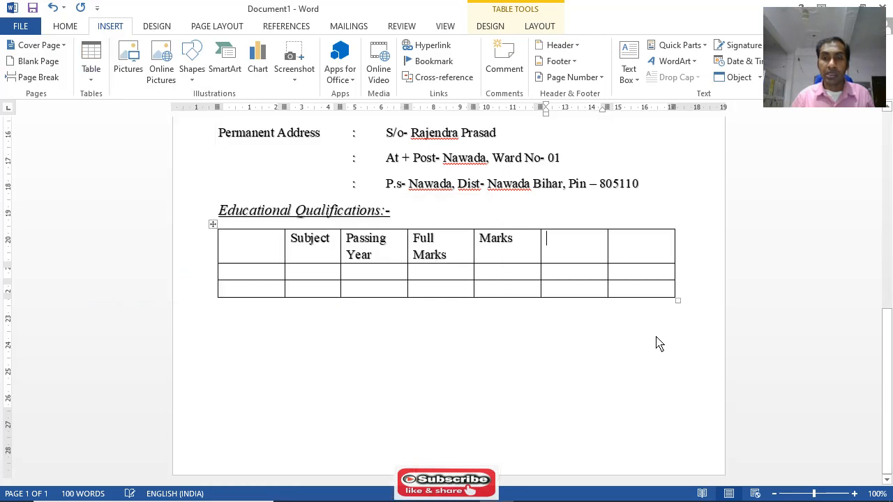
pyautogui.click(677, 301)
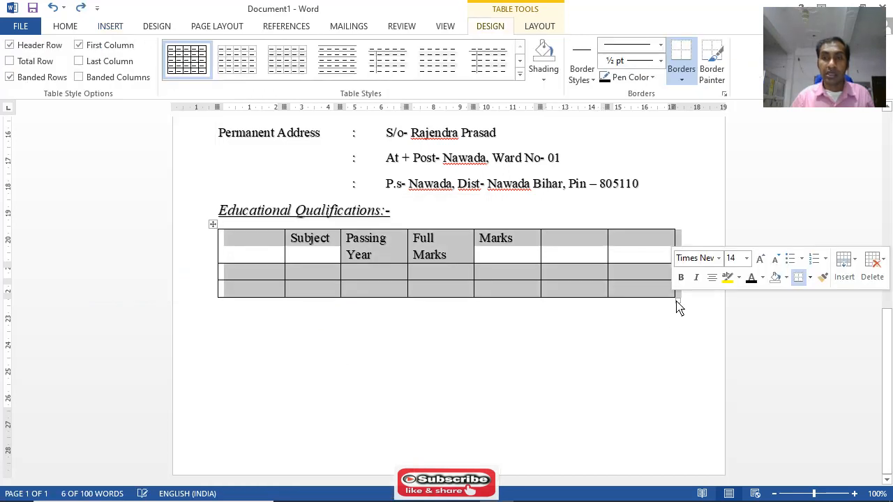
pyautogui.click(883, 262)
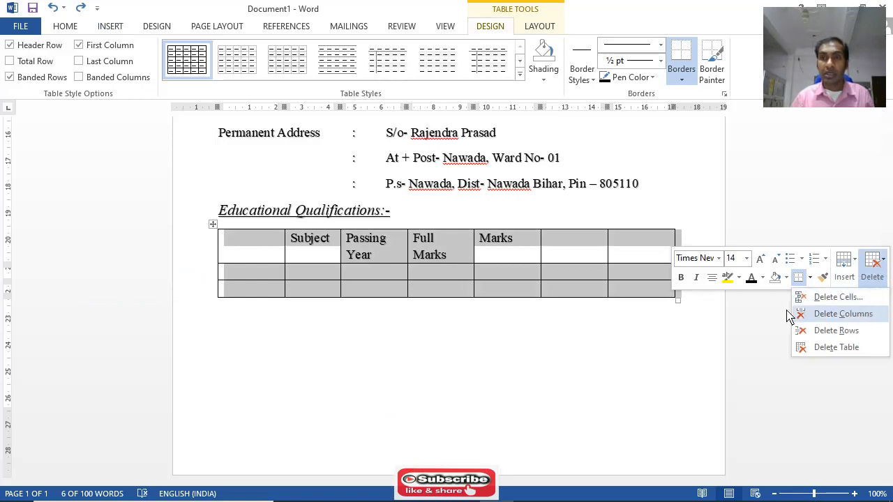
pyautogui.click(682, 82)
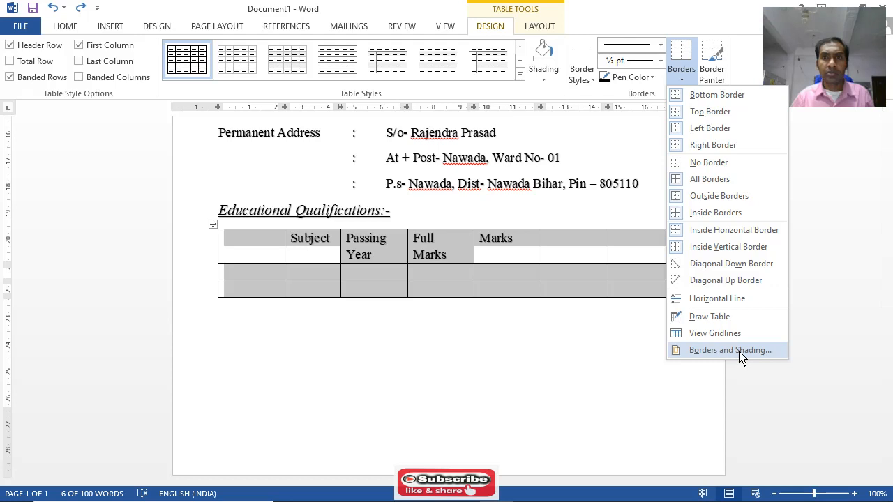
pyautogui.click(742, 357)
pyautogui.click(601, 368)
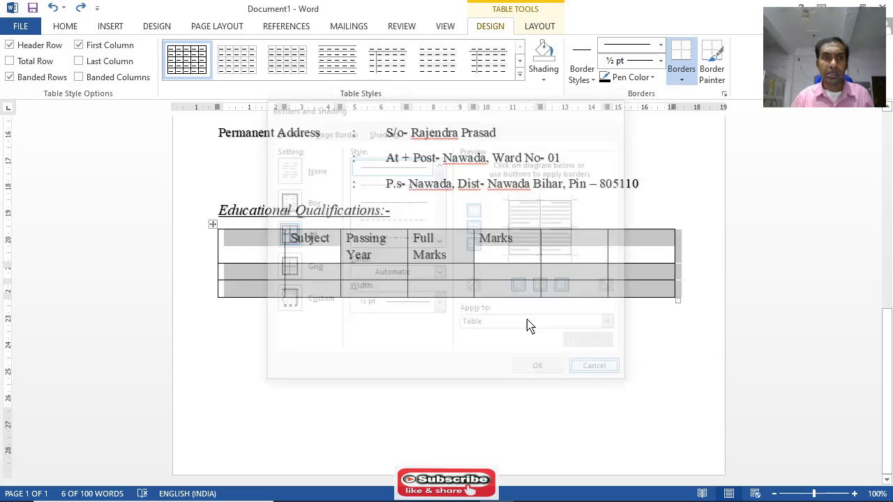
pyautogui.click(109, 28)
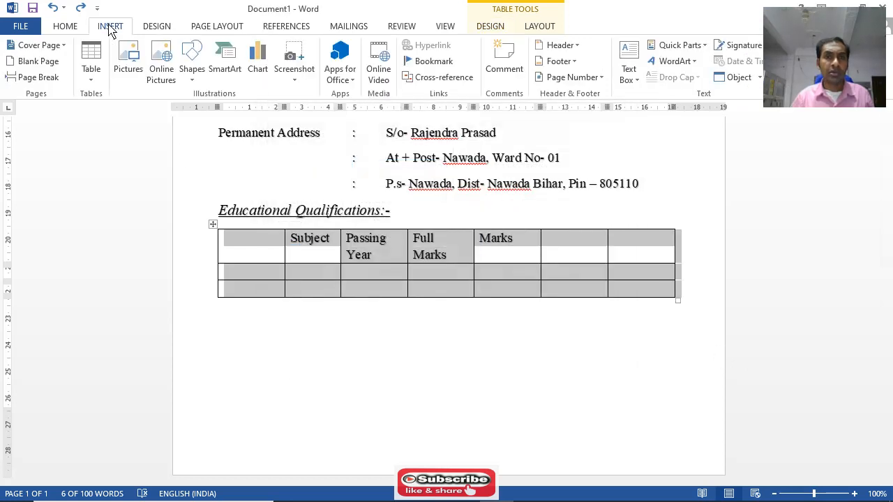
pyautogui.click(213, 225)
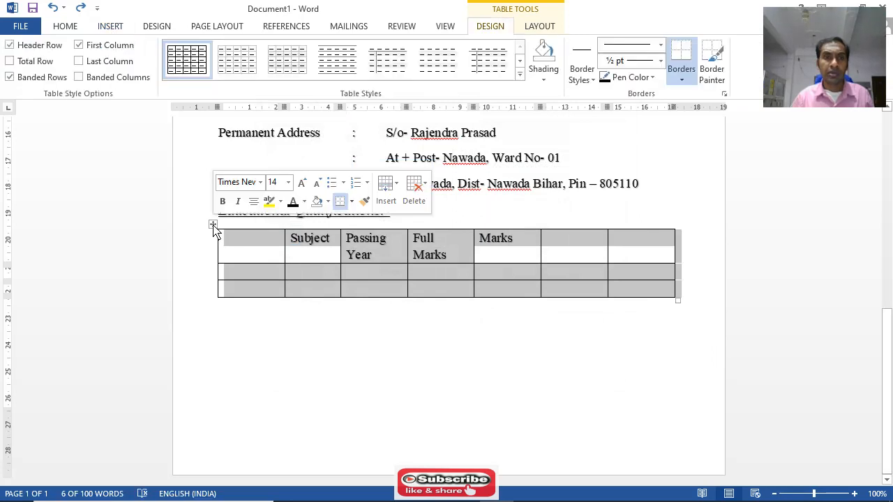
pyautogui.doubleClick(648, 24)
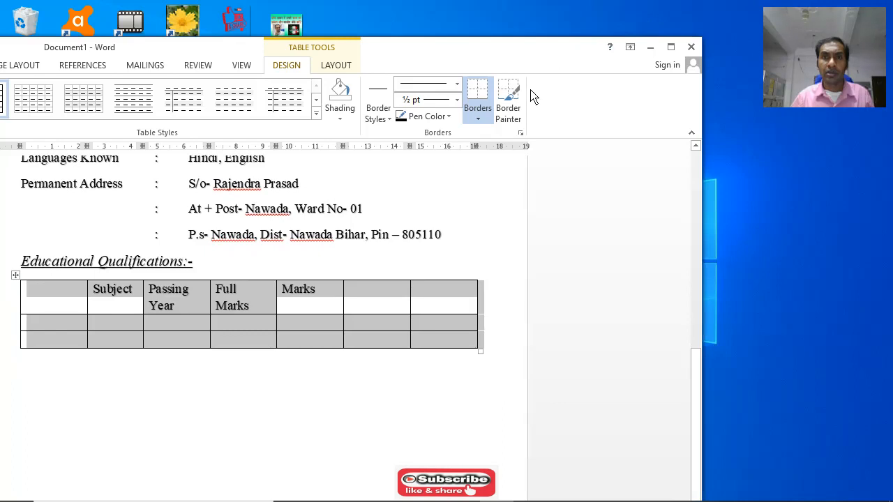
pyautogui.click(478, 120)
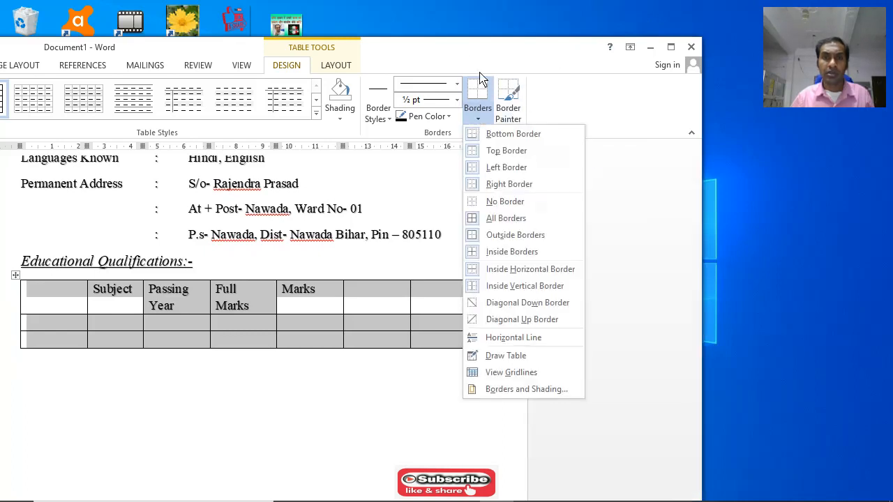
pyautogui.click(462, 54)
pyautogui.doubleClick(463, 54)
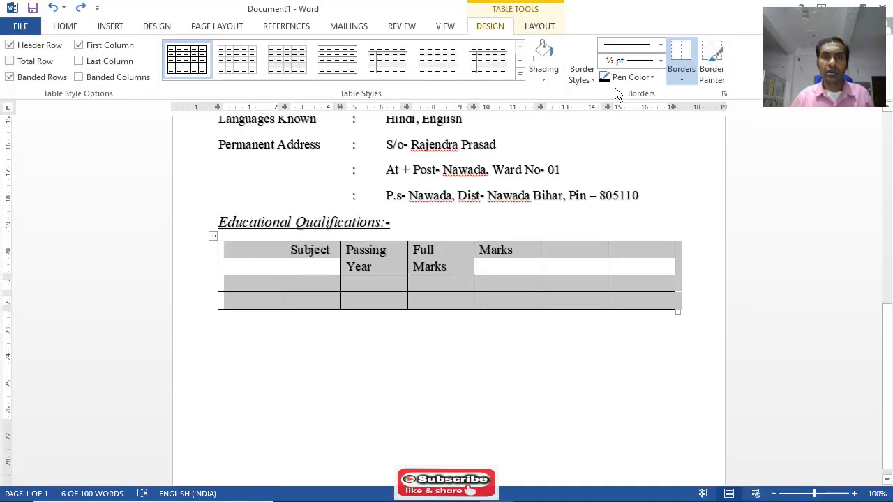
pyautogui.click(590, 82)
pyautogui.click(556, 81)
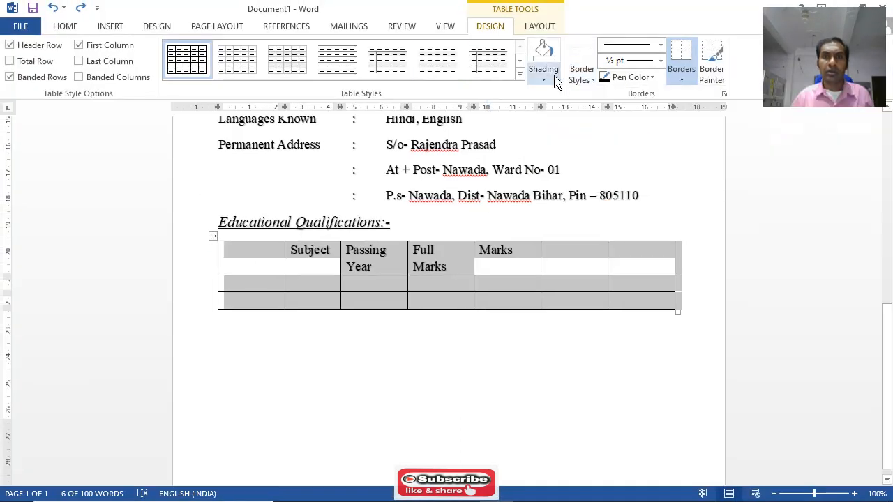
pyautogui.click(544, 81)
pyautogui.click(547, 85)
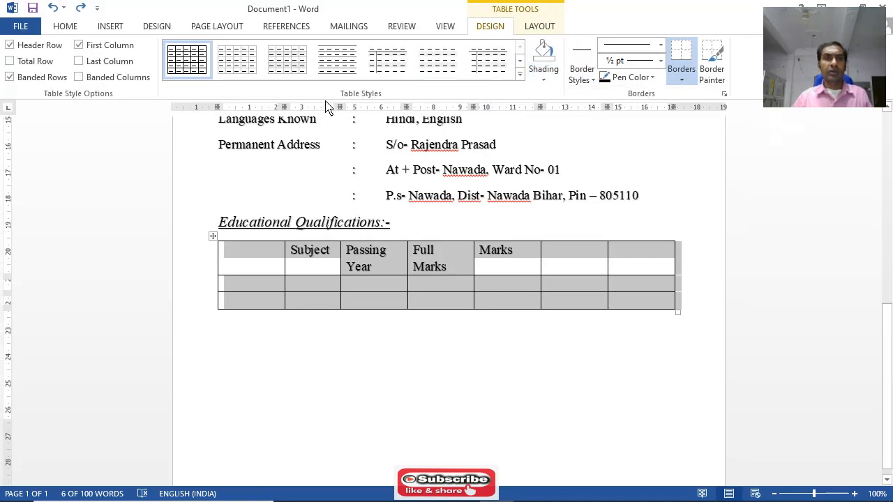
pyautogui.click(80, 61)
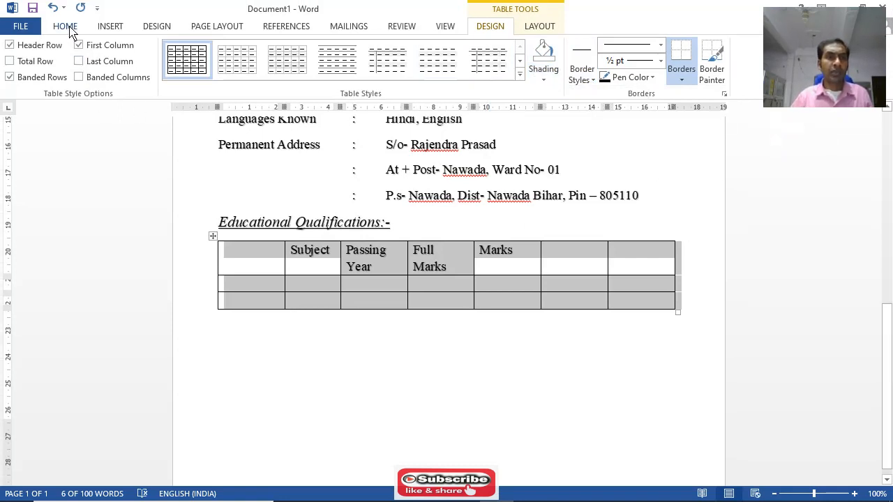
pyautogui.click(109, 28)
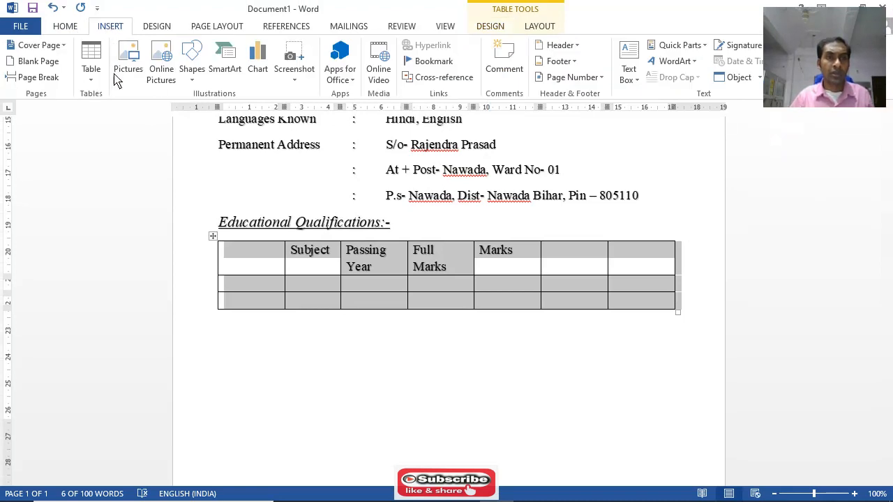
pyautogui.click(95, 86)
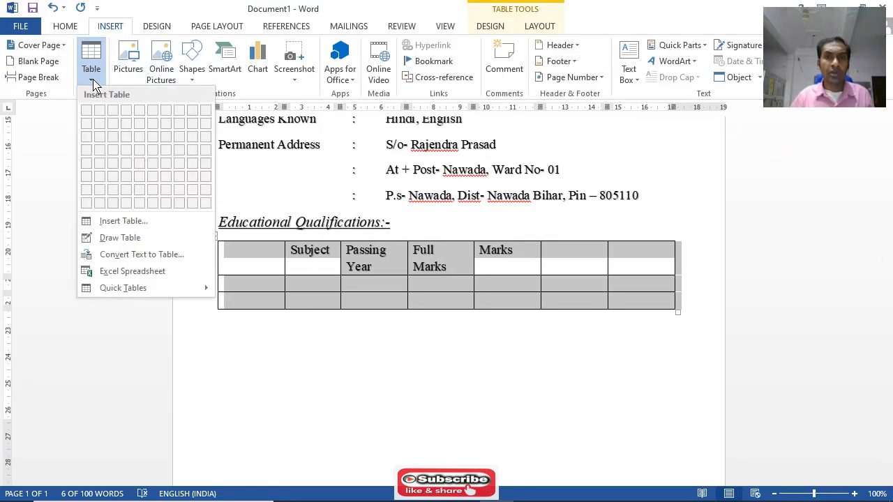
pyautogui.click(141, 255)
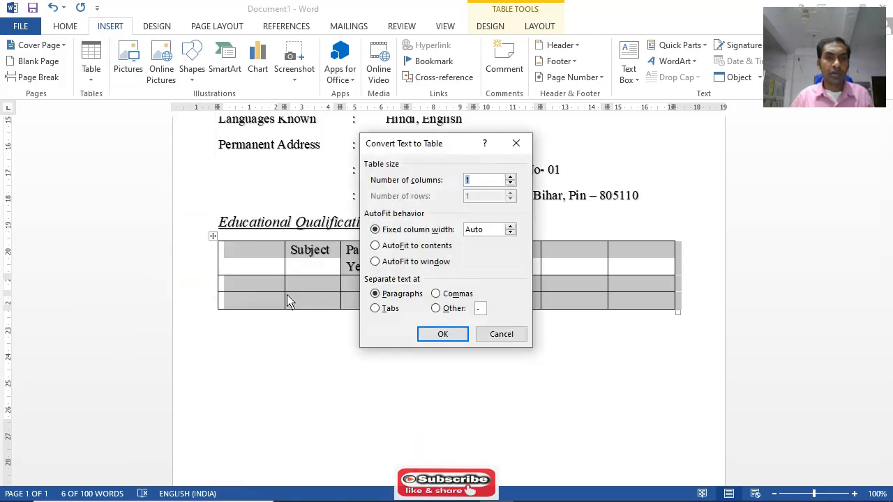
pyautogui.click(498, 332)
pyautogui.click(572, 340)
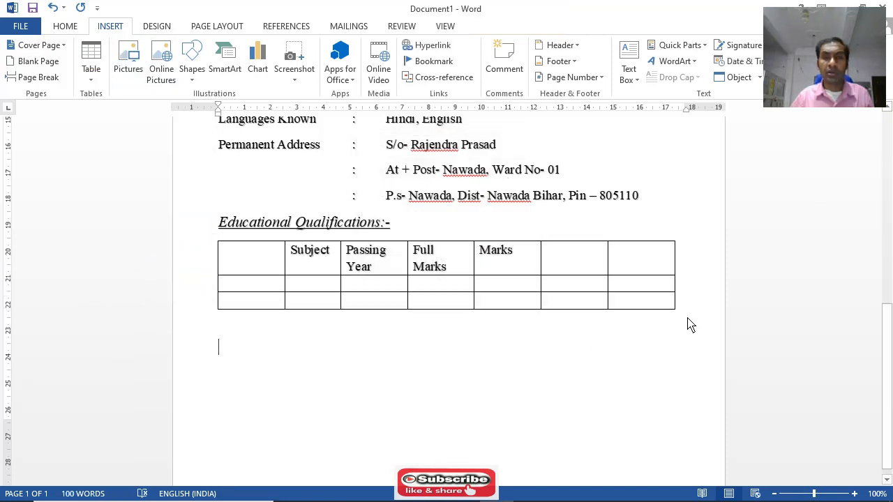
# Try deleting all columns of the qualifications table and clearing the table's formatting, undoing each change
pyautogui.click(666, 308)
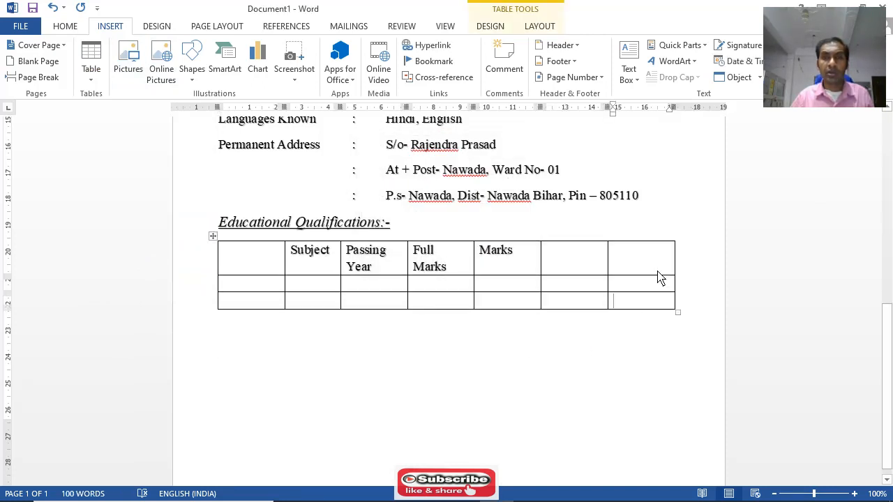
pyautogui.click(212, 239)
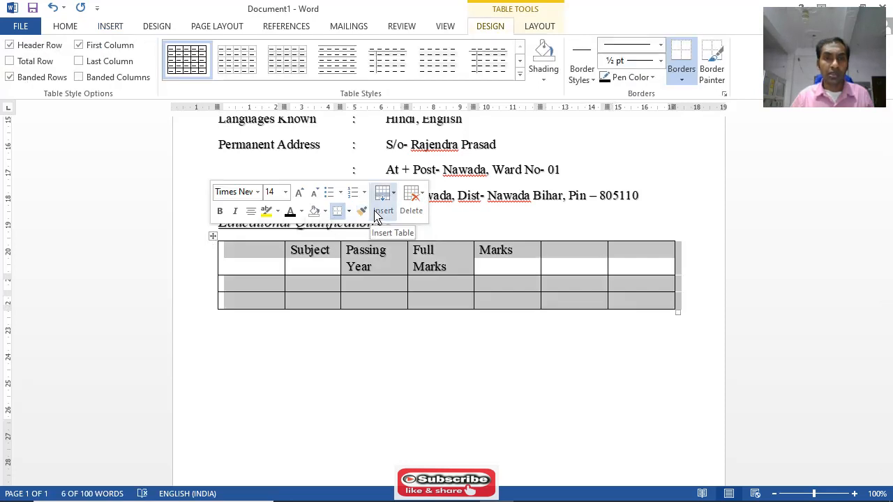
pyautogui.click(395, 203)
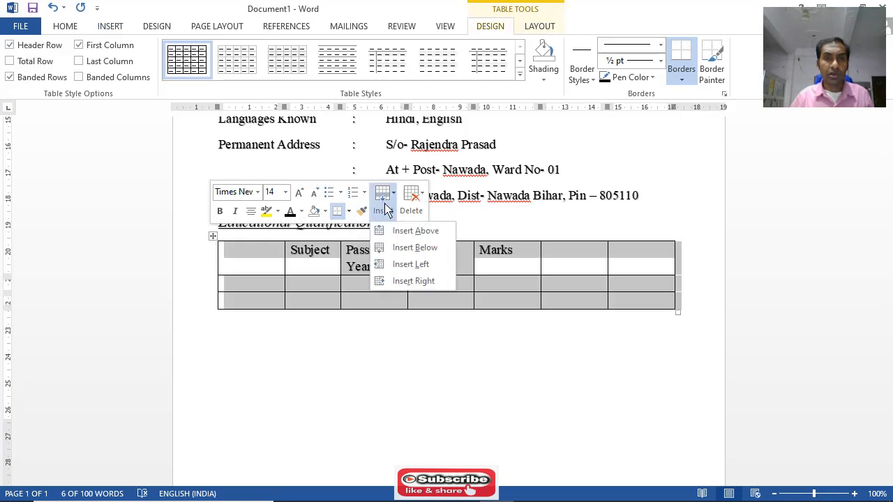
pyautogui.click(416, 211)
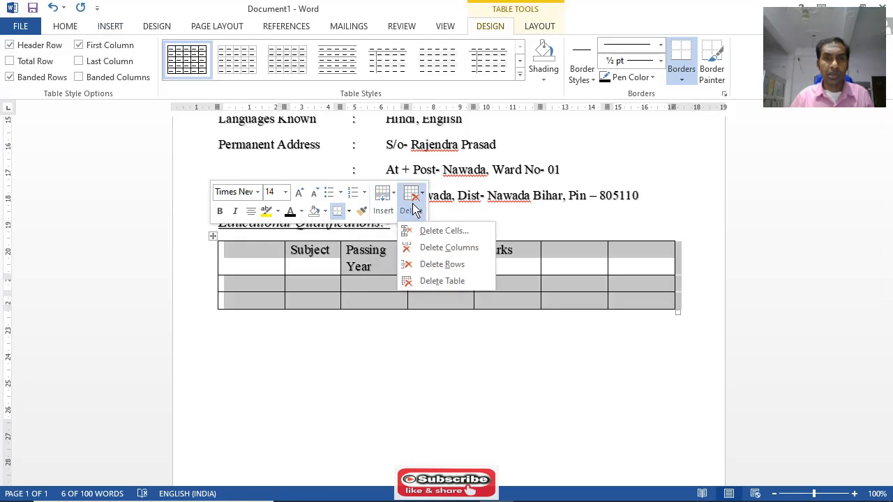
pyautogui.click(467, 253)
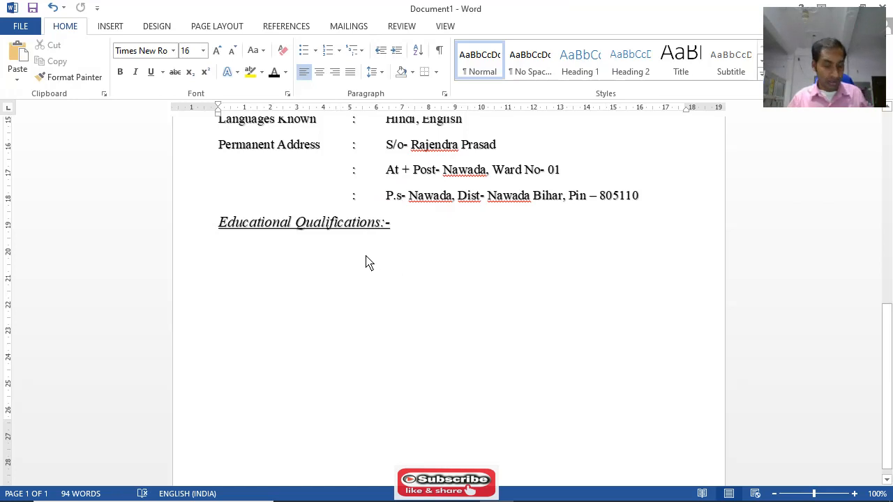
pyautogui.click(52, 9)
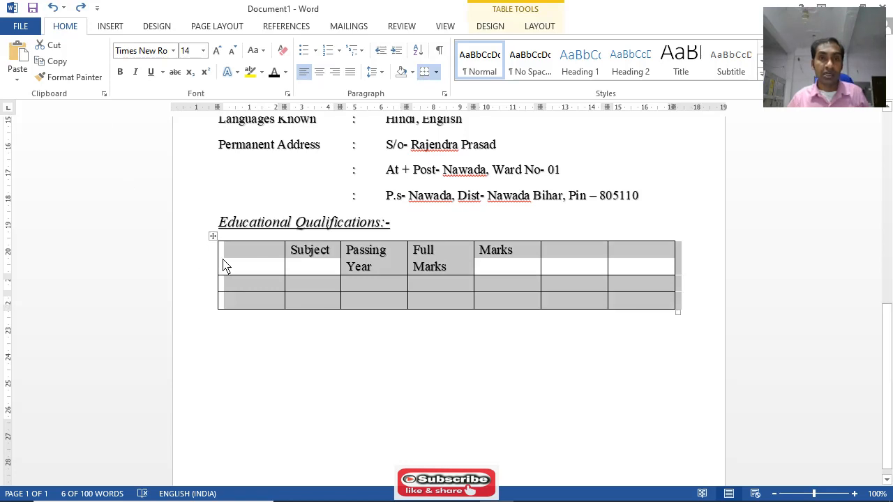
pyautogui.click(283, 51)
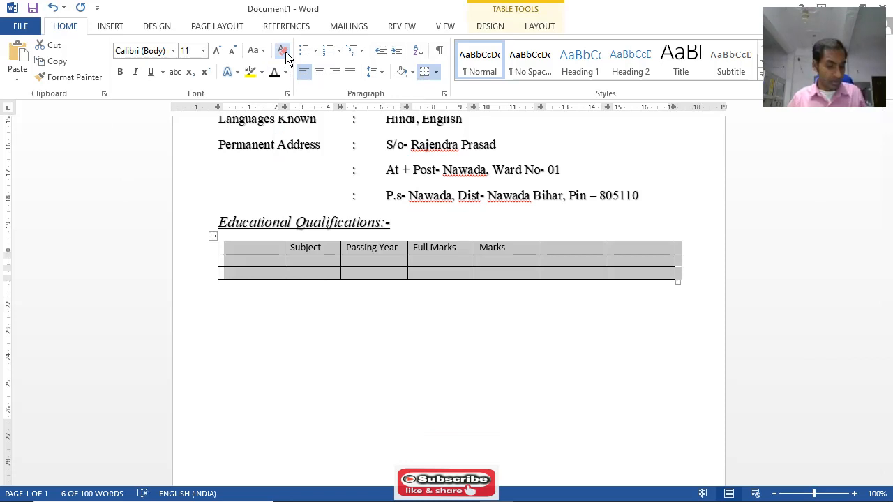
pyautogui.hotkey('ctrl', 'z')
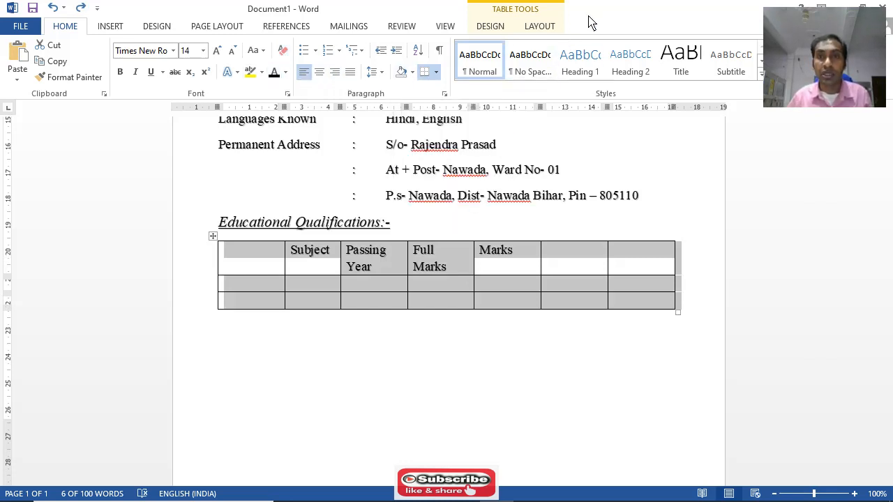
# Draw a single-cell table about 3.2 cm high and 1.59 cm wide near the page's right margin by the Educational Qualifications heading
pyautogui.click(436, 72)
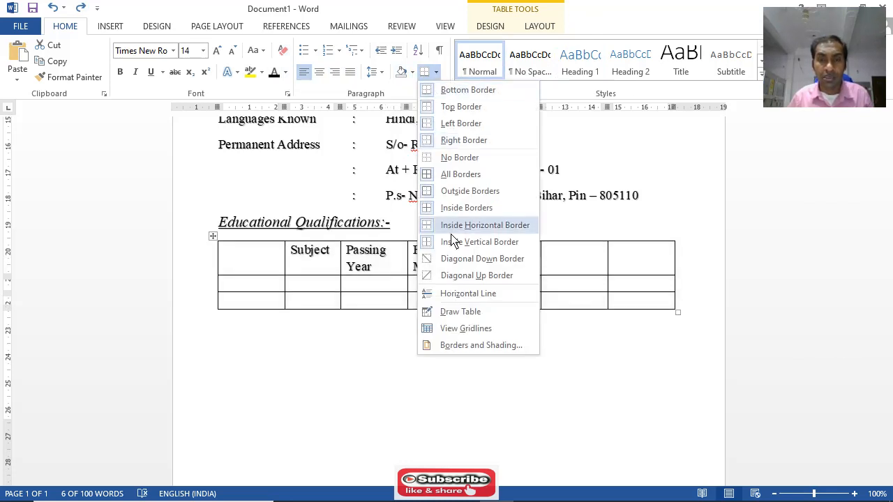
pyautogui.click(461, 318)
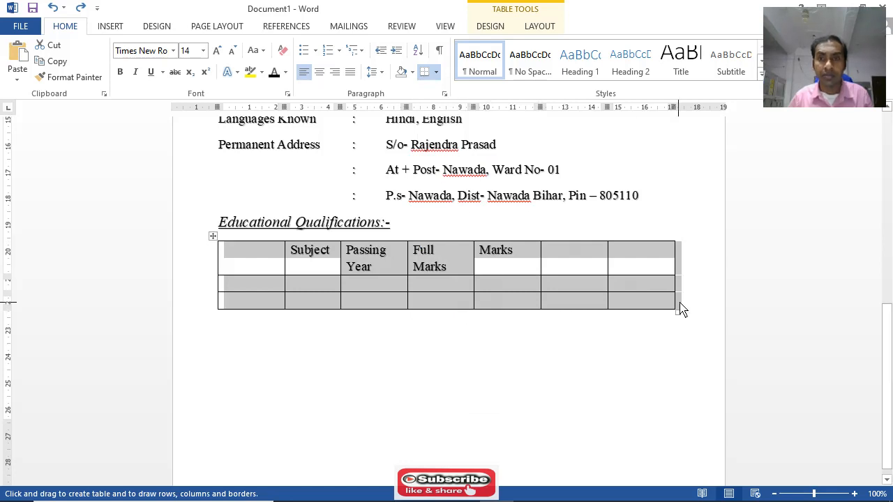
pyautogui.moveTo(687, 316); pyautogui.dragTo(645, 234)
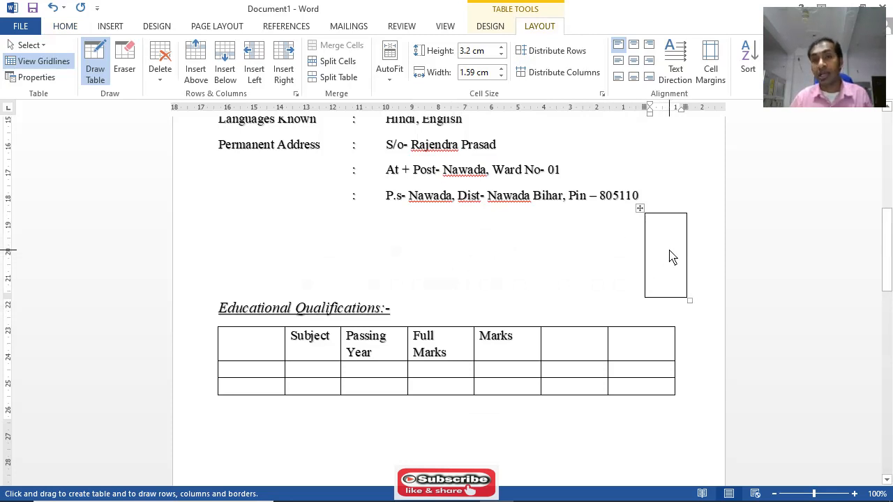
# Try erasing the borders of the small drawn table, and undo the last erasure
pyautogui.click(126, 61)
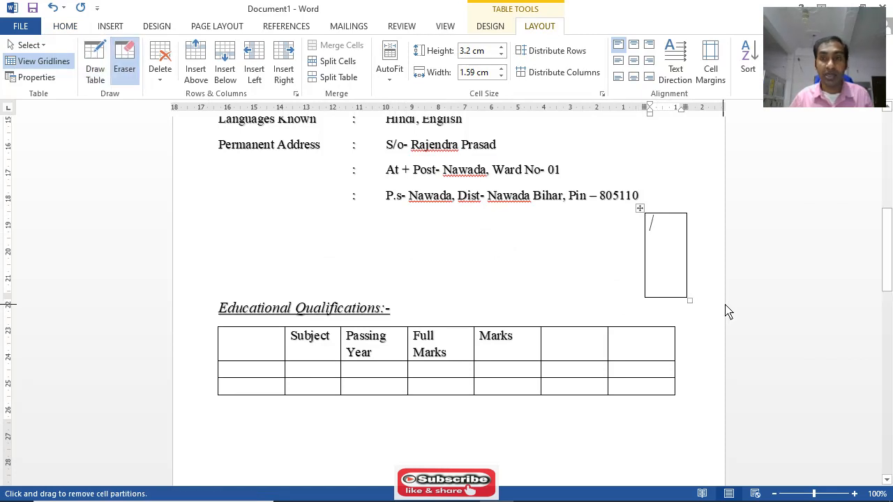
pyautogui.moveTo(675, 285)
pyautogui.mouseDown()
pyautogui.moveTo(636, 257)
pyautogui.moveTo(638, 244)
pyautogui.mouseUp()
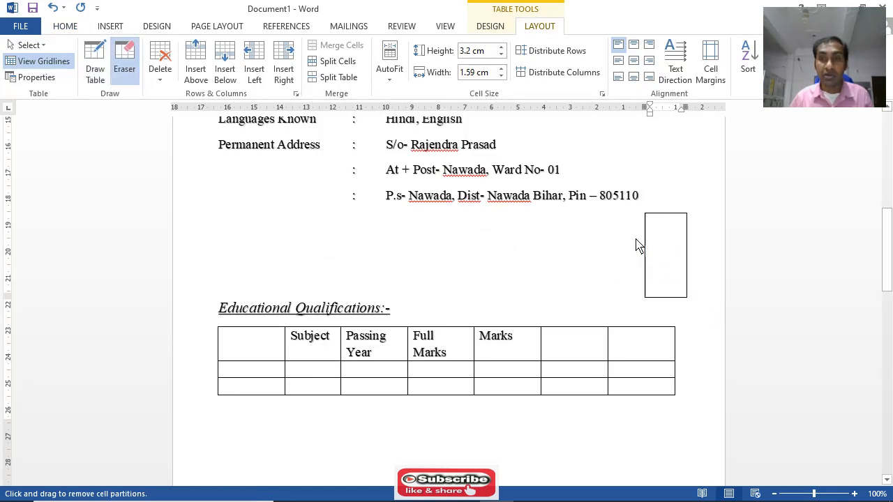
pyautogui.moveTo(698, 307)
pyautogui.mouseDown()
pyautogui.moveTo(637, 240)
pyautogui.moveTo(642, 213)
pyautogui.mouseUp()
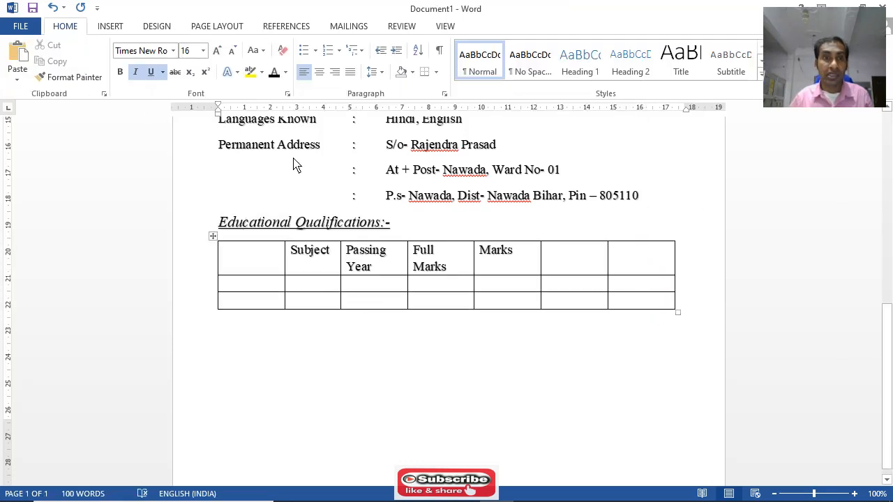
pyautogui.click(109, 26)
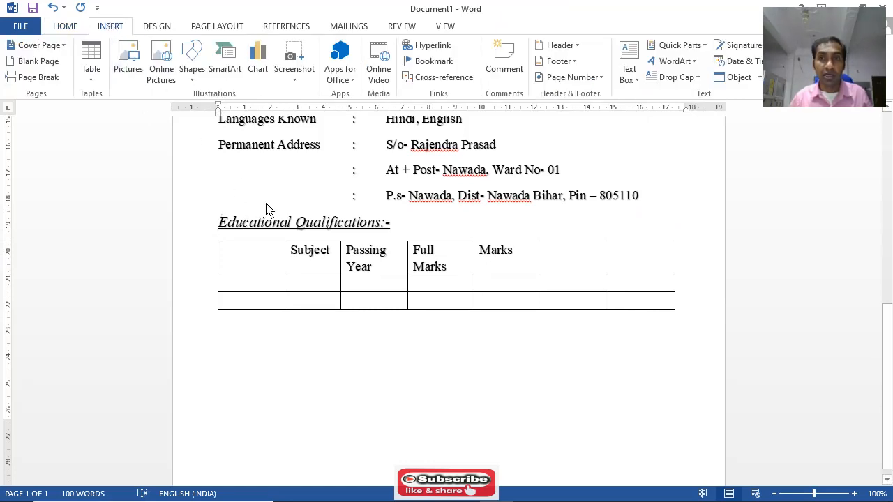
pyautogui.hotkey('ctrl', 'z')
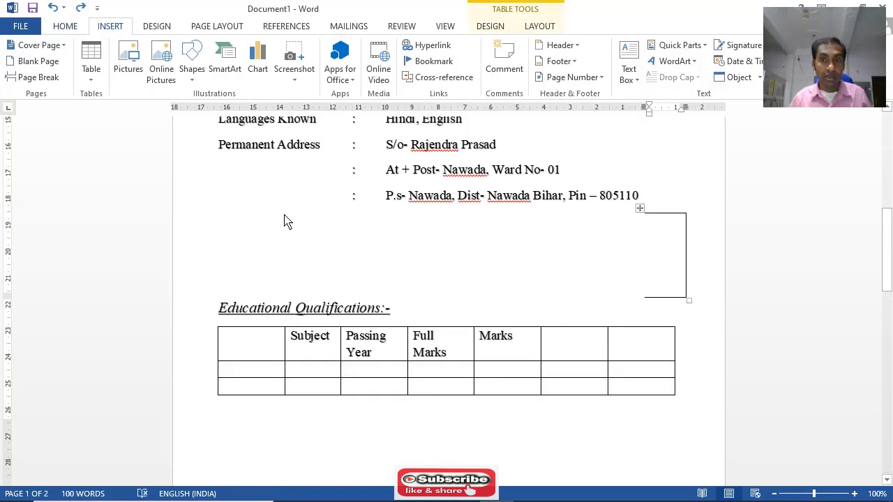
# Delete the only column of the small drawn table above the Educational Qualifications heading
pyautogui.click(693, 307)
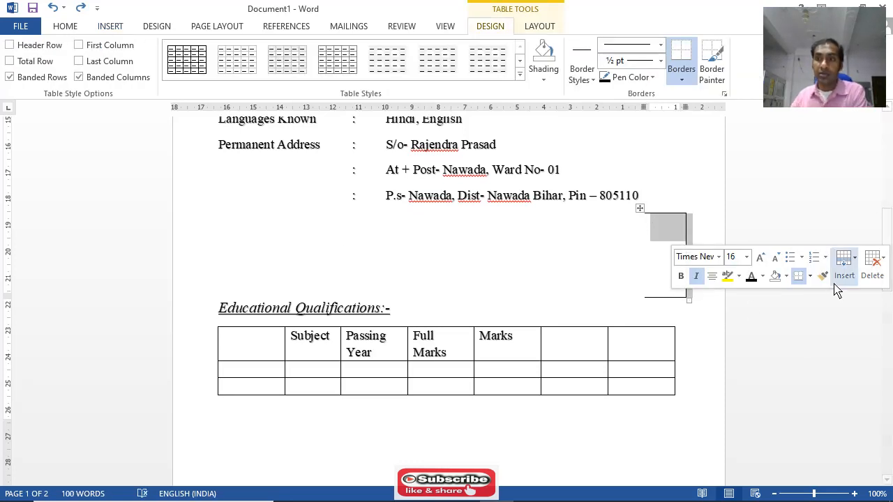
pyautogui.click(883, 274)
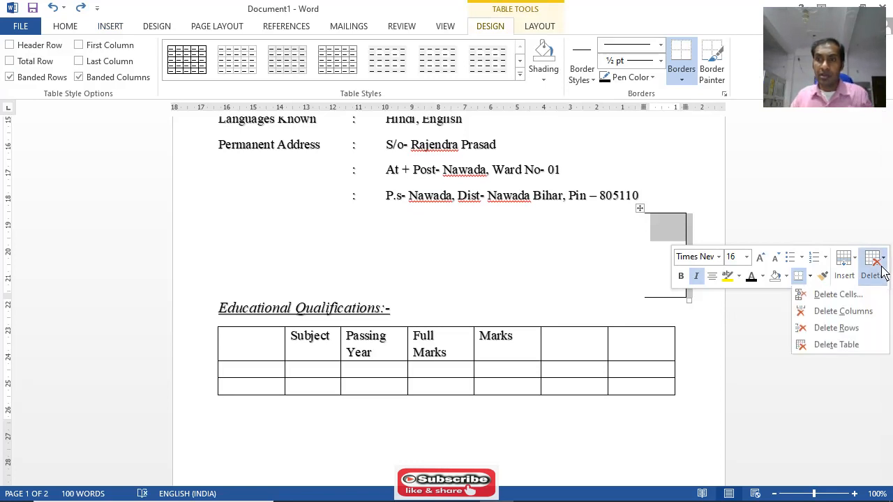
pyautogui.click(862, 313)
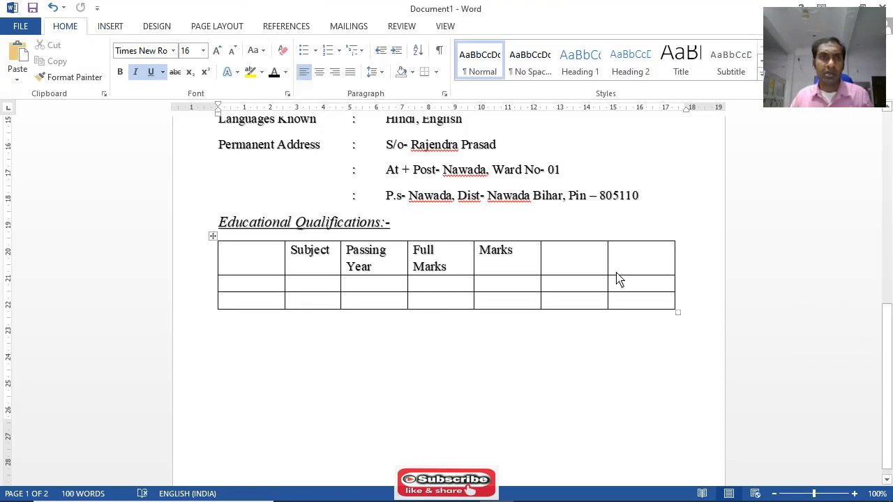
# Examine the Clipboard pane, the Font settings and the Paragraph line and page break settings, leaving them unchanged
pyautogui.click(103, 94)
pyautogui.click(103, 94)
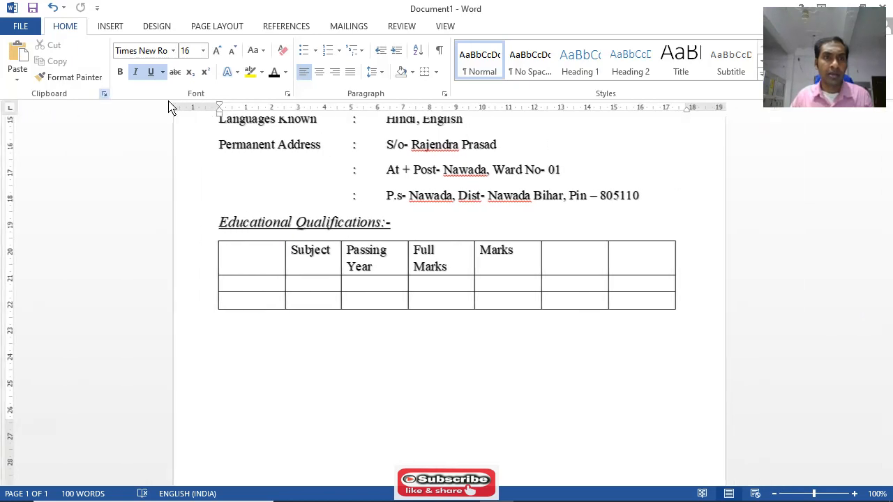
pyautogui.click(286, 94)
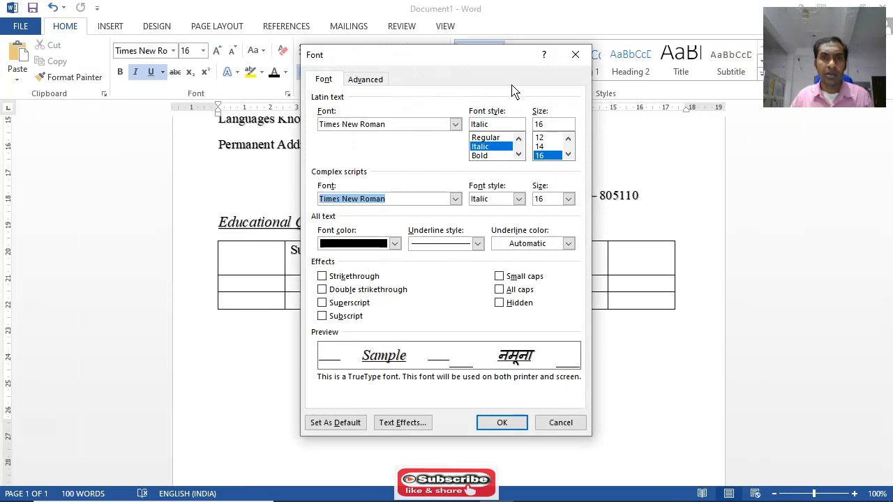
pyautogui.click(575, 55)
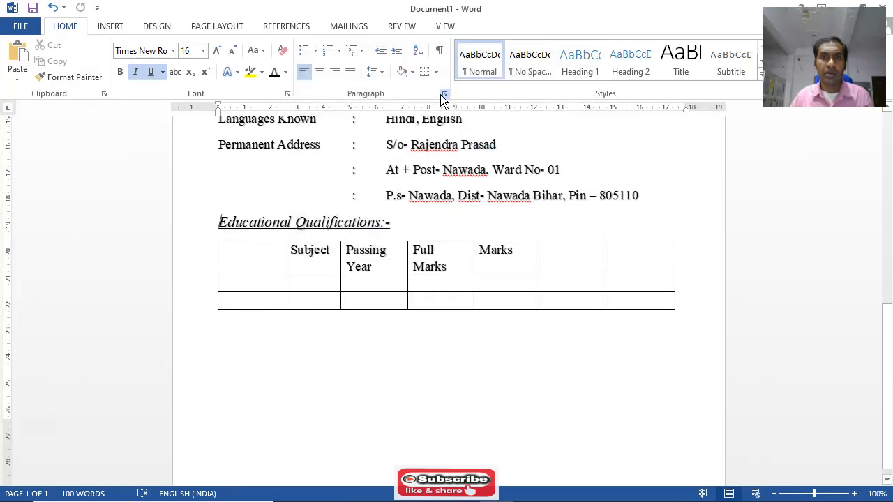
pyautogui.click(444, 94)
pyautogui.click(453, 85)
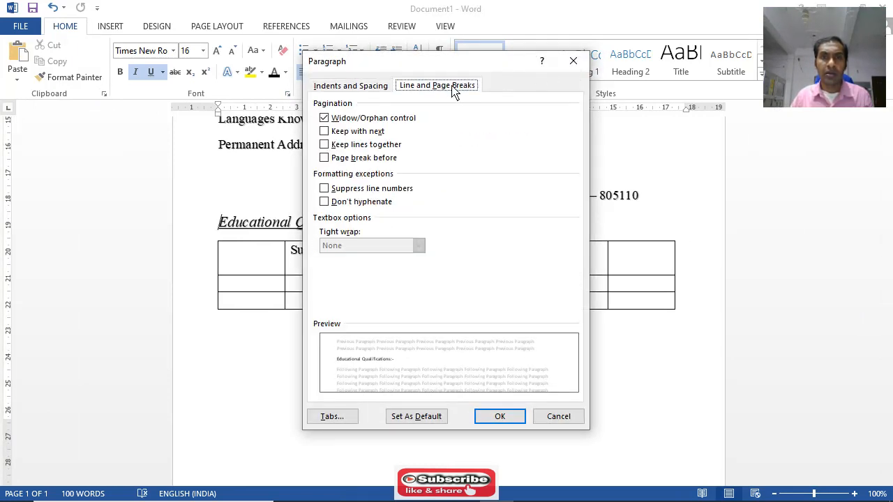
pyautogui.click(573, 62)
# Examine the popular commands available for customizing the Quick Access Toolbar and the ribbon in Word Options
pyautogui.click(97, 7)
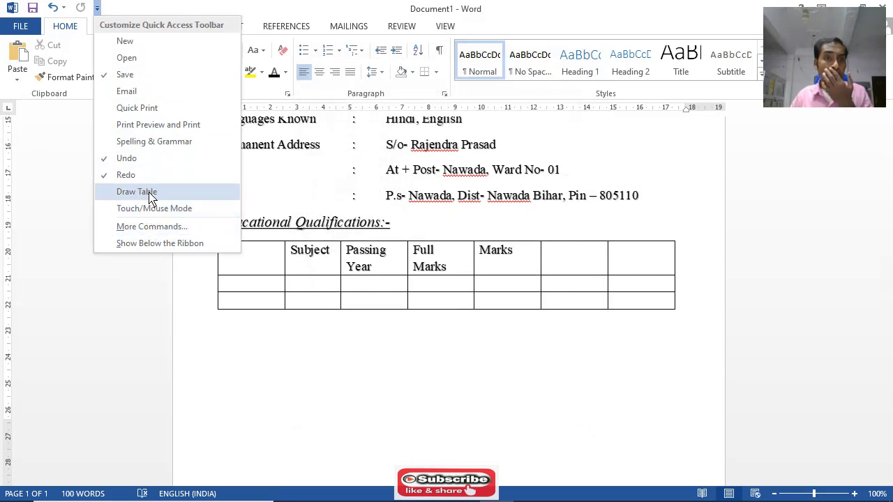
pyautogui.click(150, 228)
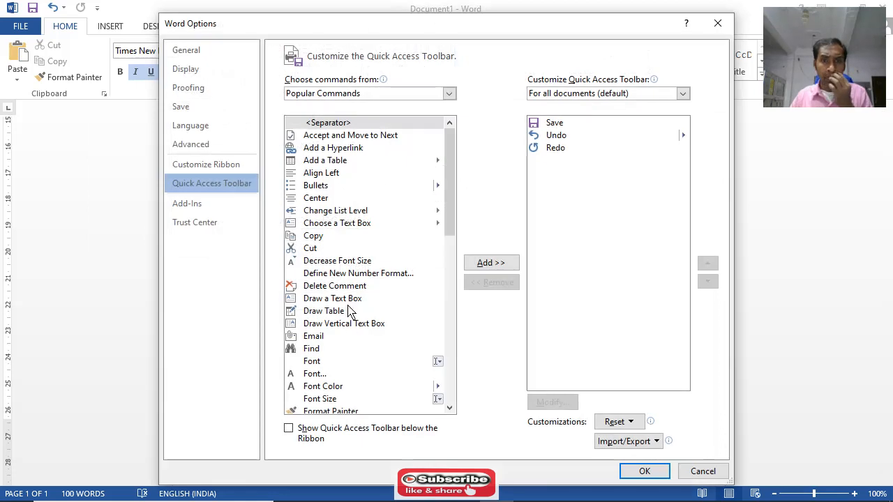
pyautogui.scroll(-6, 353, 314)
pyautogui.scroll(-6, 354, 318)
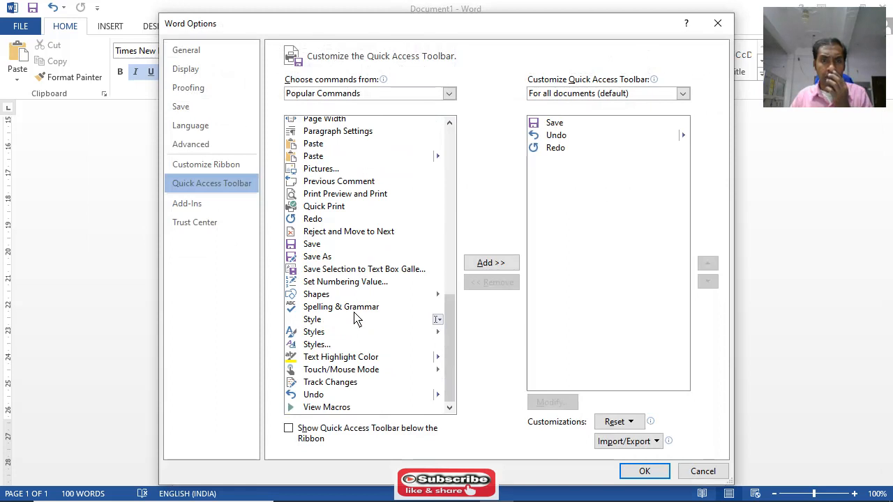
pyautogui.scroll(4, 355, 312)
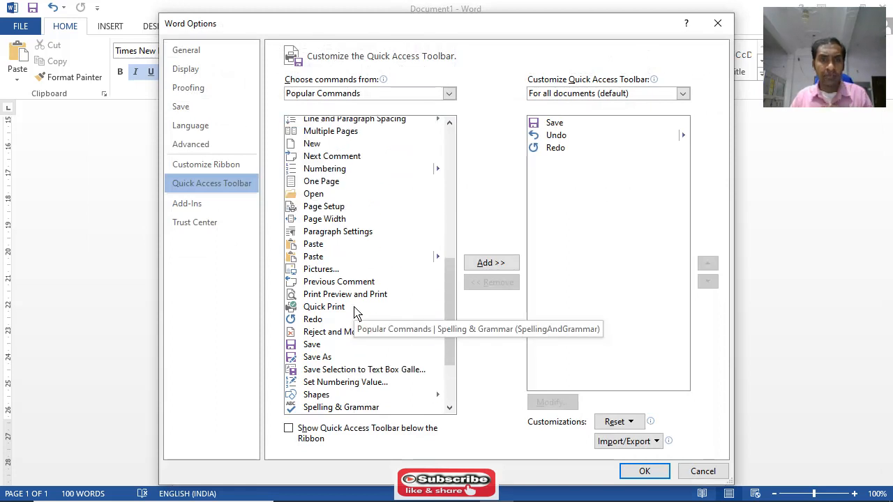
pyautogui.scroll(4, 355, 303)
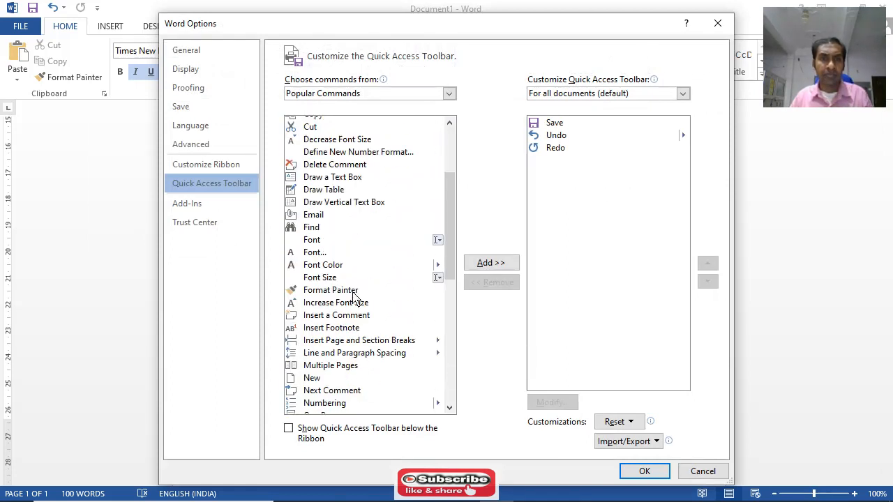
pyautogui.scroll(3, 353, 296)
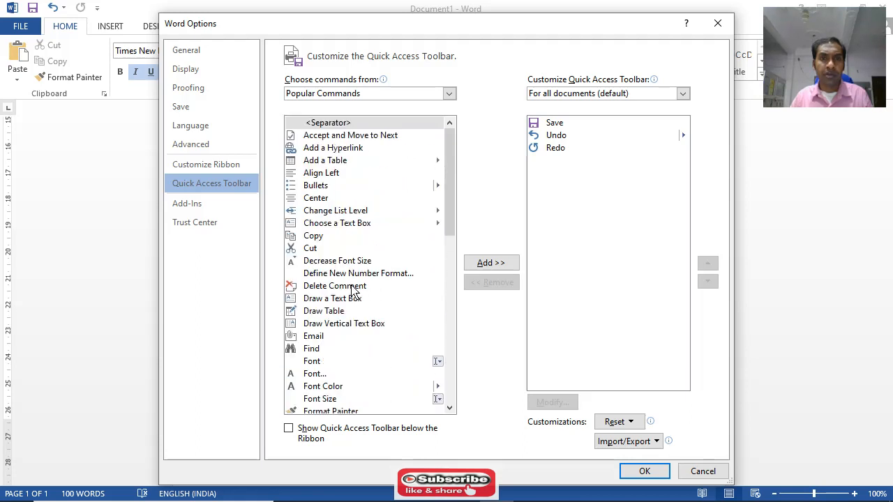
pyautogui.click(208, 166)
pyautogui.scroll(-10, 340, 266)
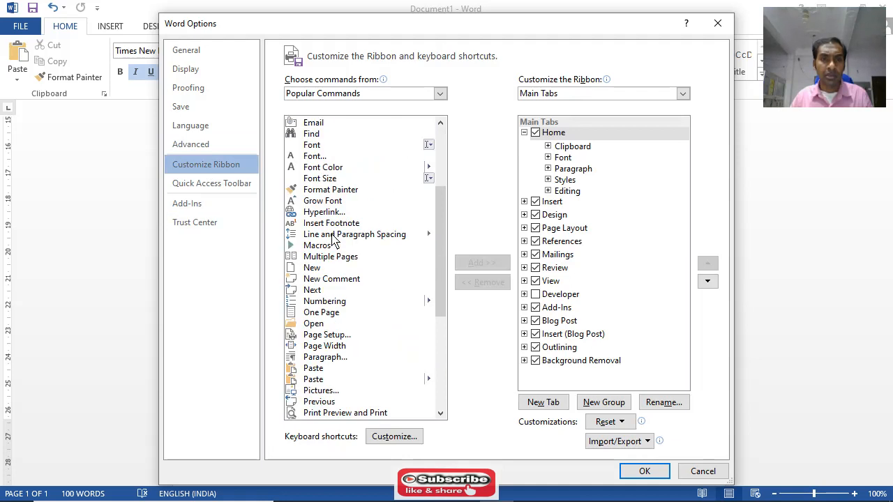
pyautogui.scroll(5, 339, 267)
pyautogui.scroll(-5, 340, 267)
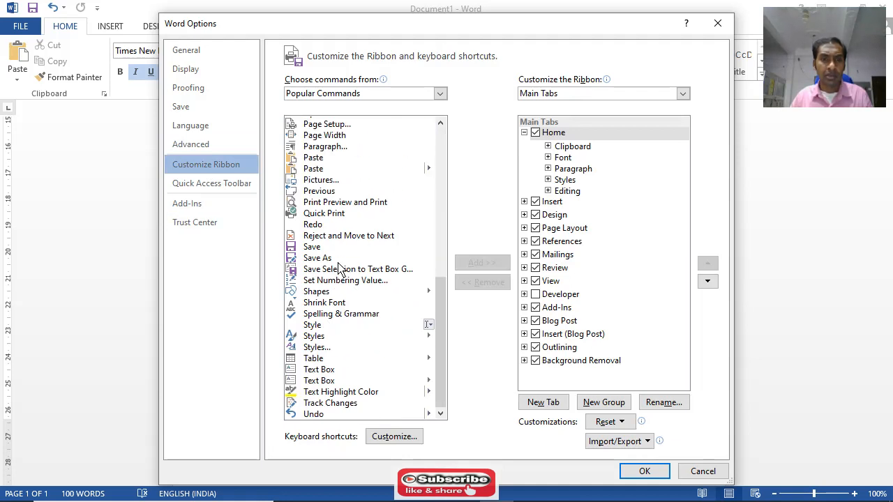
pyautogui.scroll(10, 340, 267)
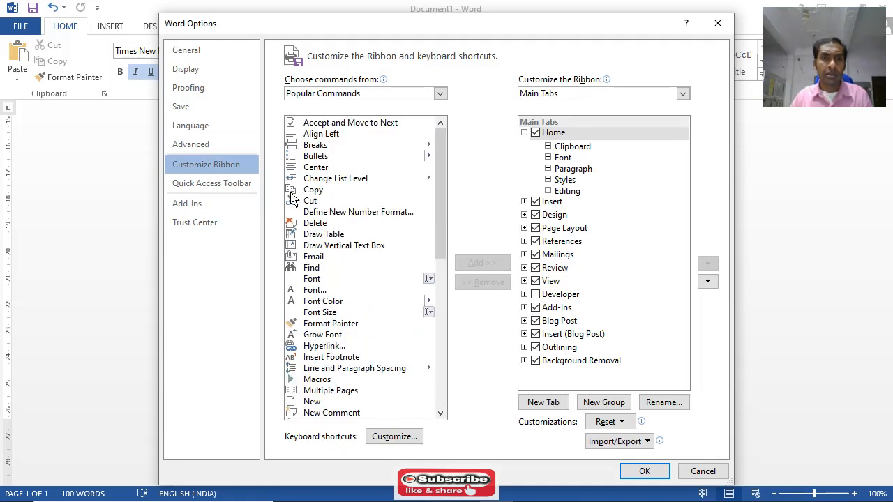
# Review the Advanced, Language, Save, Proofing, Display and General settings in Word Options
pyautogui.click(183, 144)
pyautogui.click(190, 132)
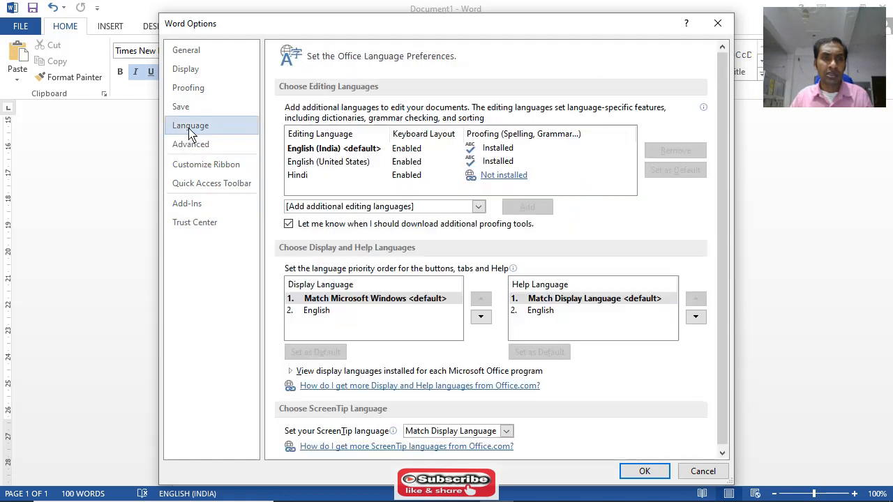
pyautogui.click(197, 108)
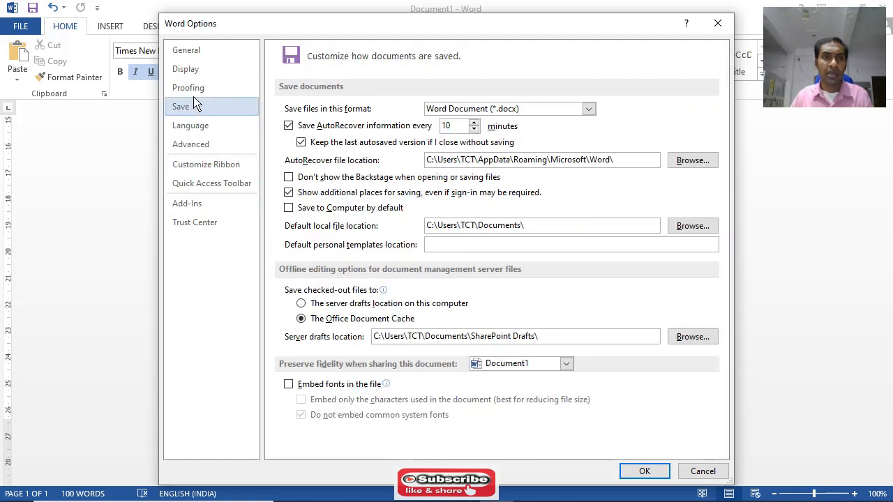
pyautogui.click(197, 91)
pyautogui.click(197, 69)
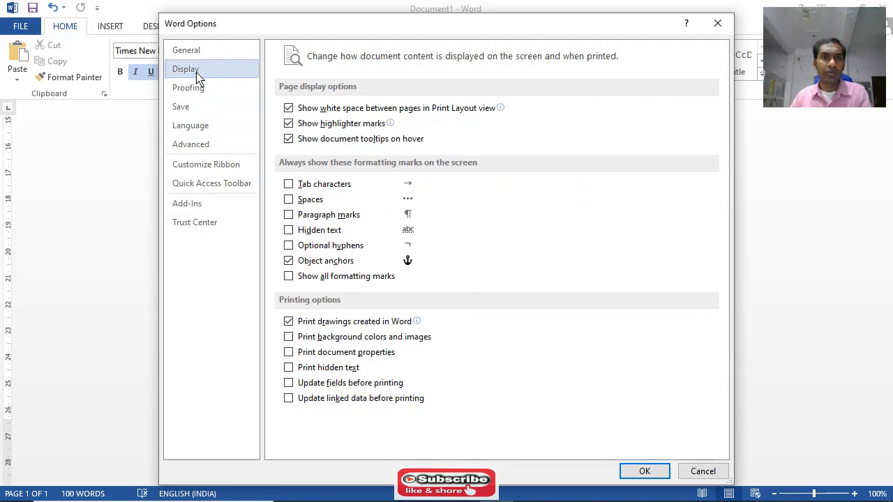
pyautogui.click(192, 55)
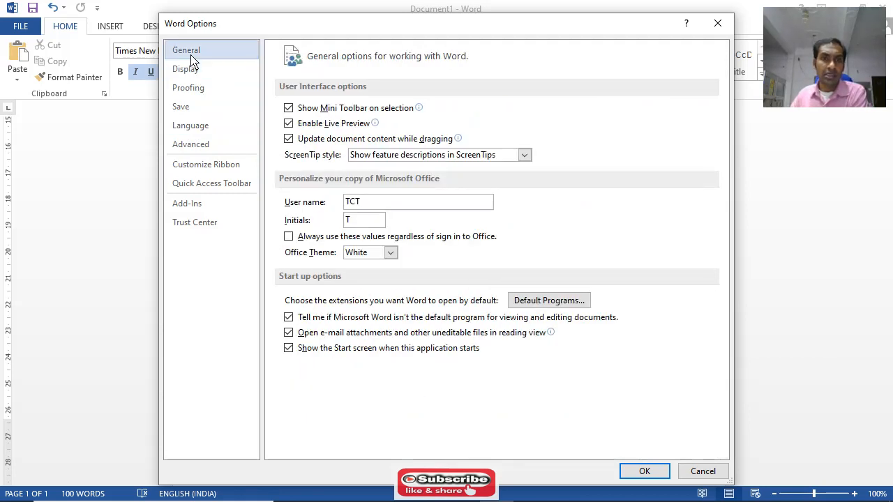
# Review the Trust Center page in Word Options and close the options without changes
pyautogui.click(199, 224)
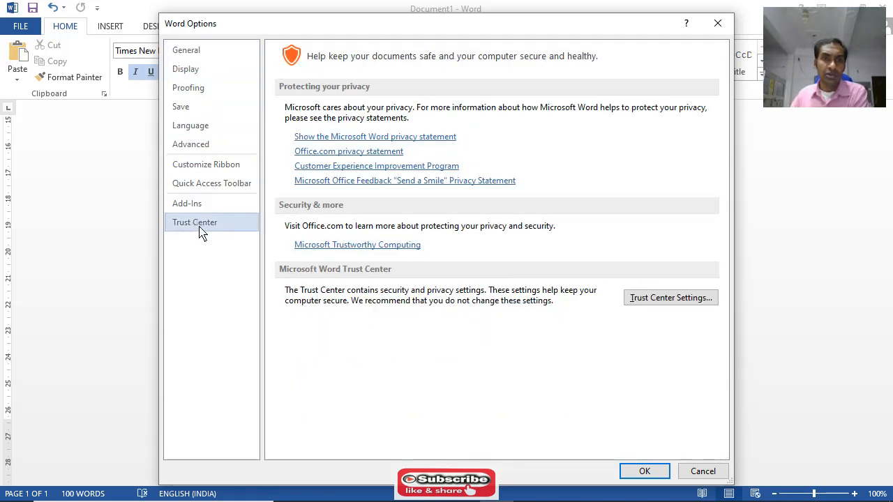
pyautogui.click(703, 471)
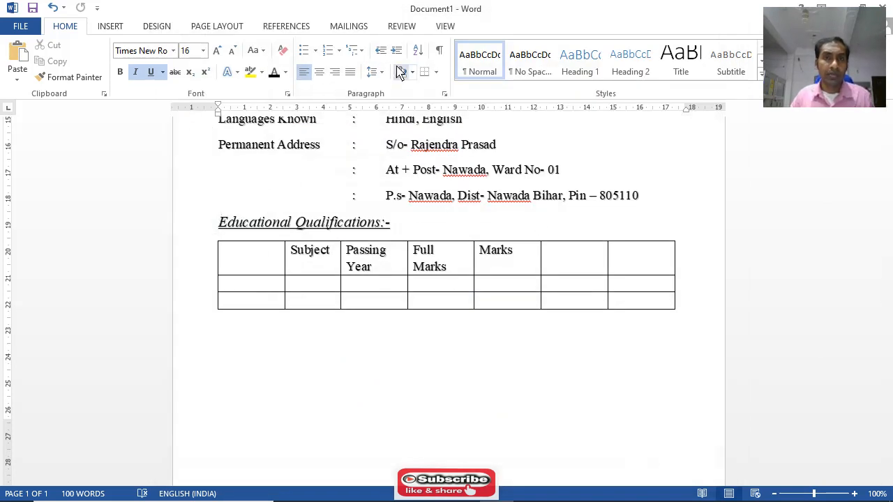
pyautogui.click(111, 32)
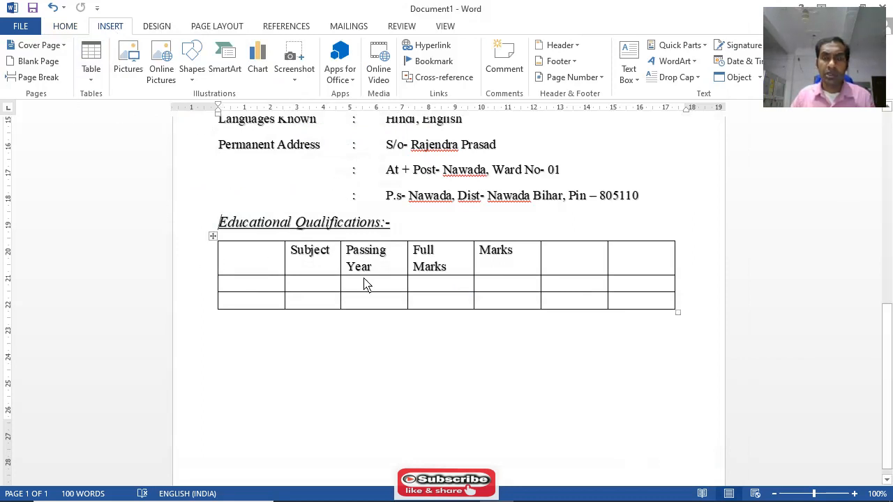
# Try clearing the Educational Qualifications table's style and turning on its Total Row option
pyautogui.click(213, 238)
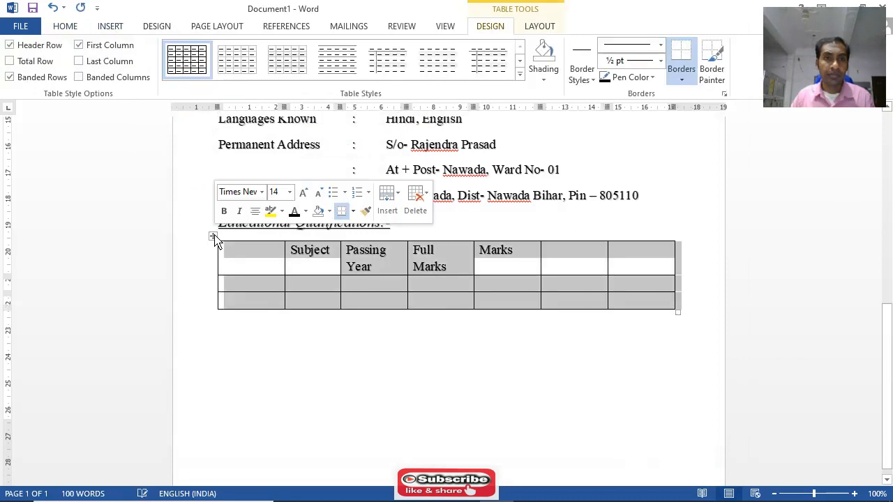
pyautogui.click(519, 75)
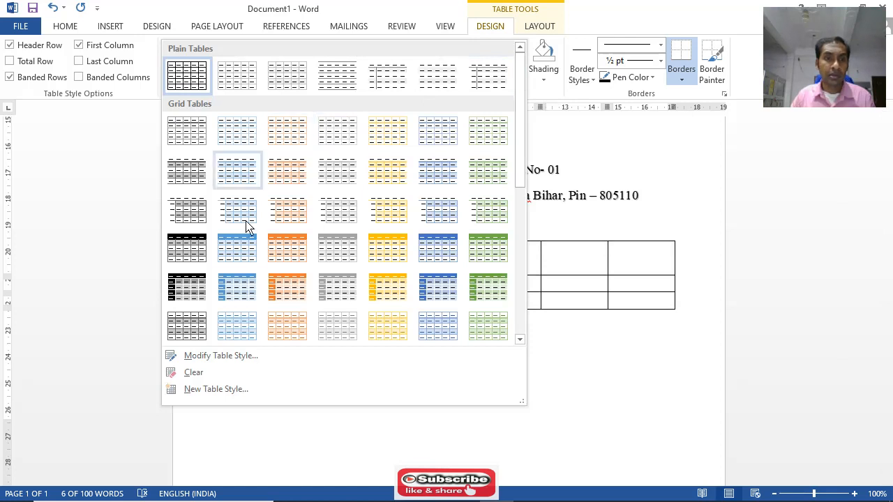
pyautogui.click(204, 375)
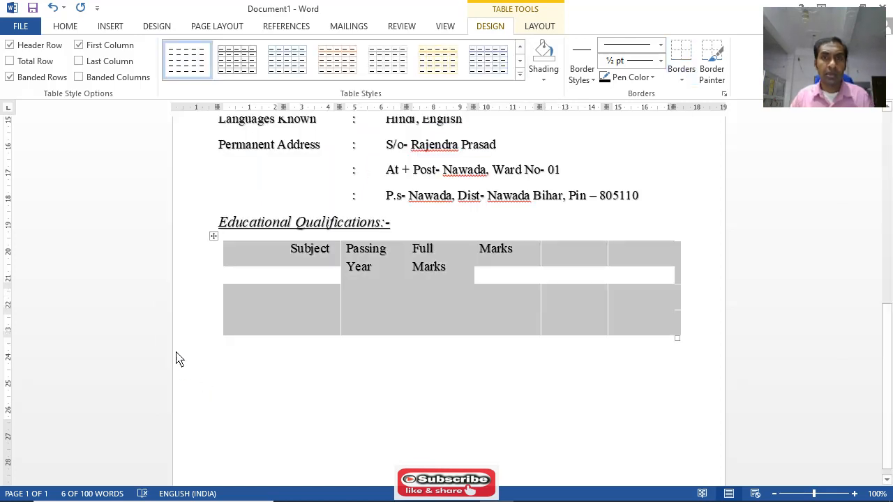
pyautogui.hotkey('ctrl', 'z')
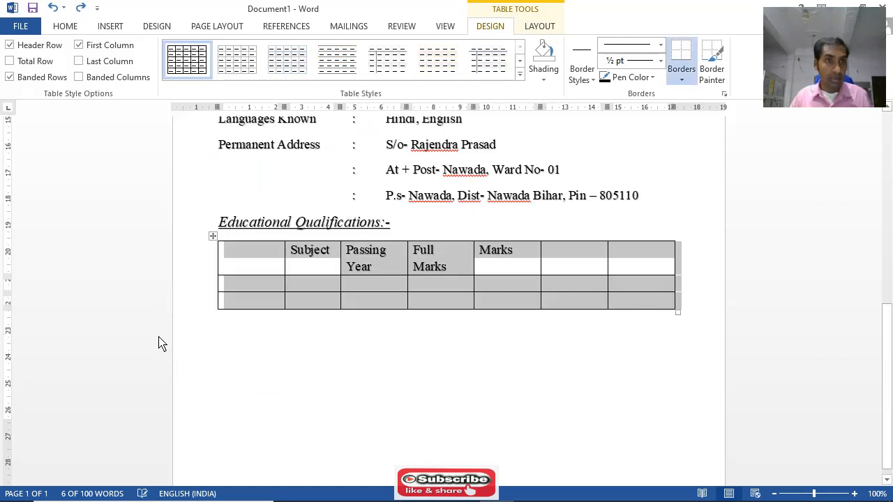
pyautogui.click(11, 62)
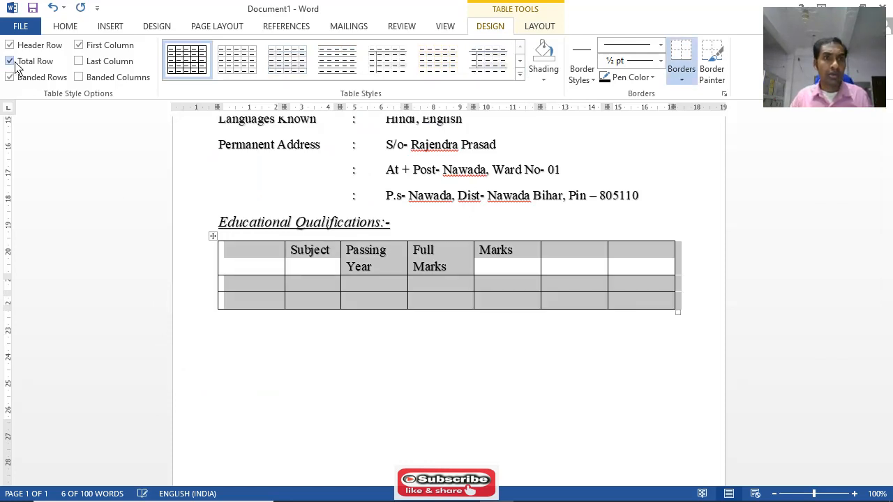
pyautogui.click(15, 63)
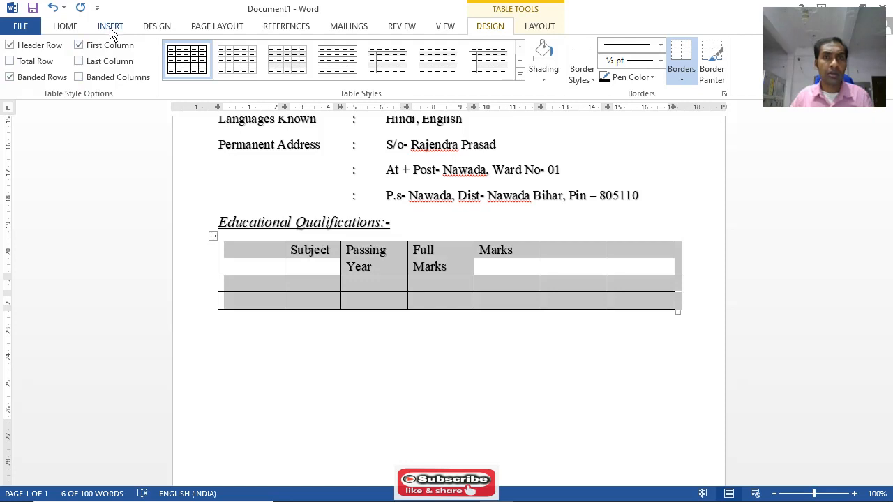
# Examine the Borders and Shading settings and the shading colours available for the Educational Qualifications table, leaving them unchanged
pyautogui.doubleClick(661, 20)
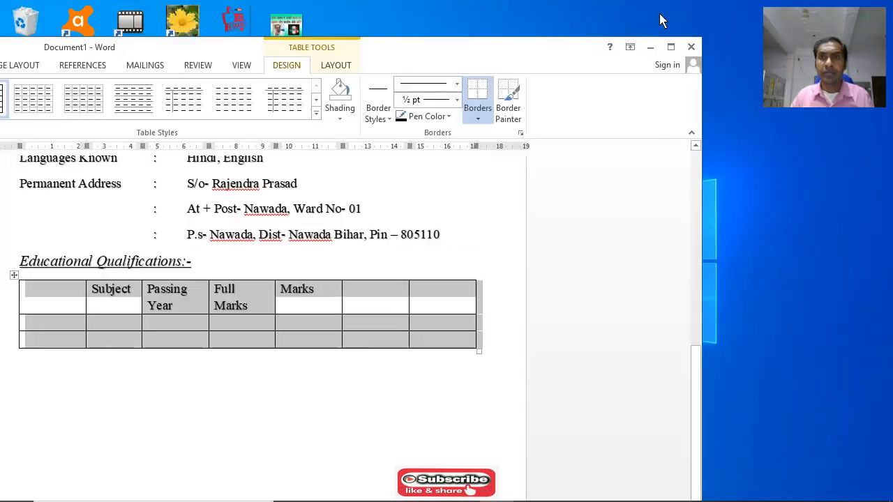
pyautogui.click(520, 135)
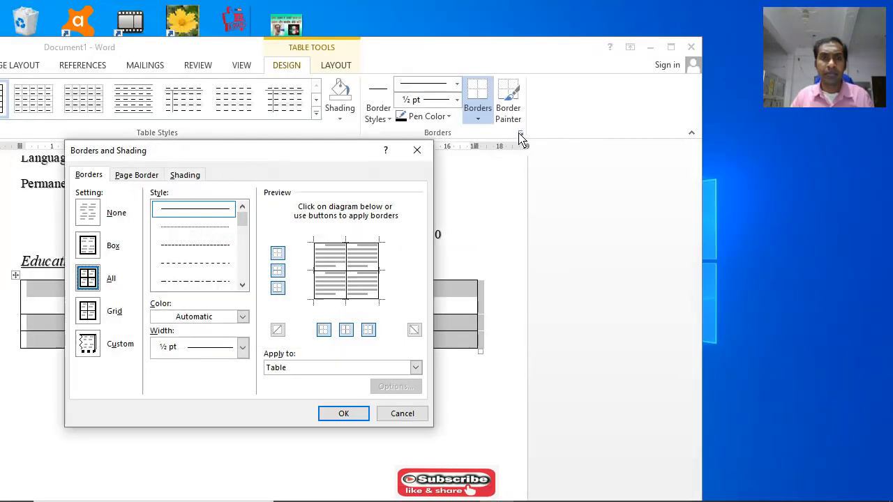
pyautogui.click(418, 151)
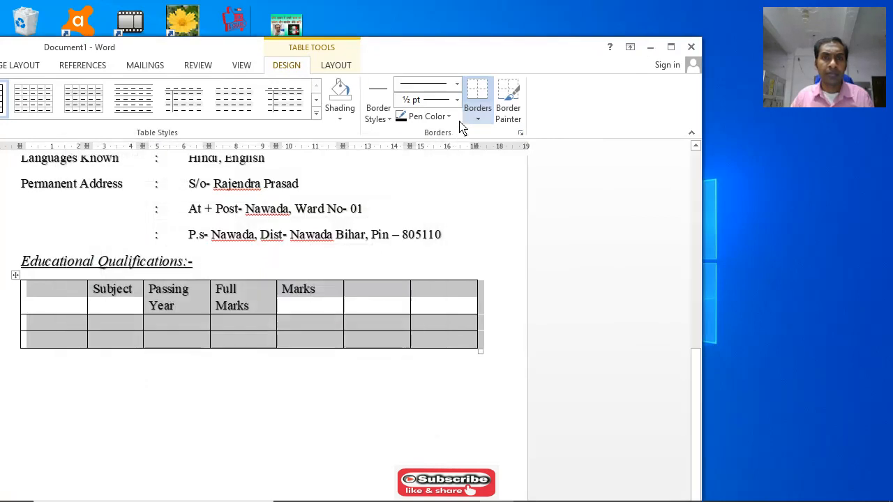
pyautogui.click(339, 115)
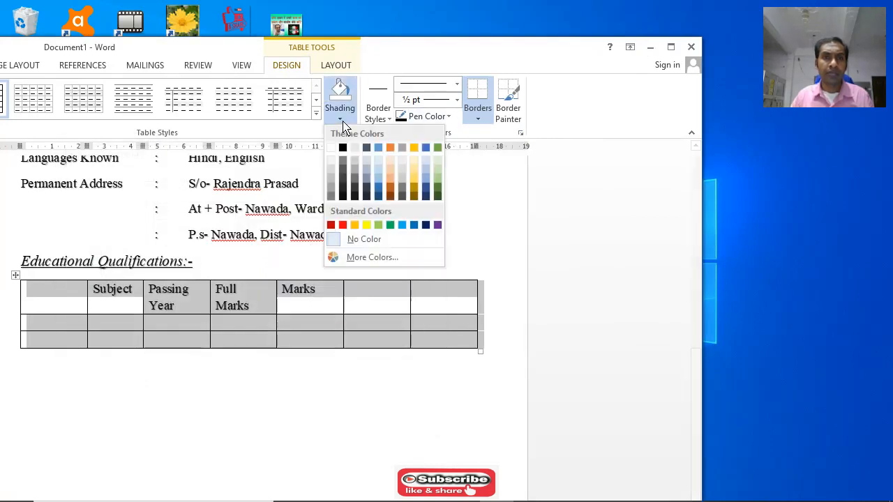
pyautogui.click(372, 258)
pyautogui.click(346, 169)
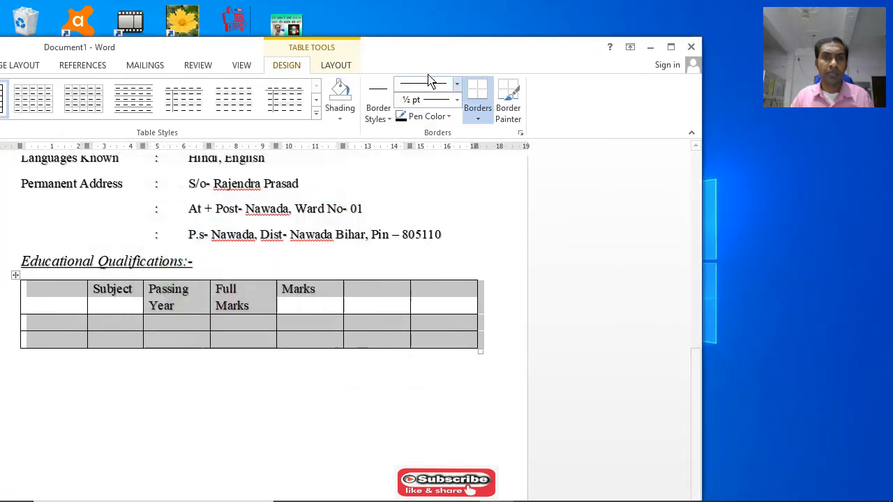
pyautogui.doubleClick(434, 48)
# Remove the last empty column of the Educational Qualifications table with the Eraser
pyautogui.click(541, 28)
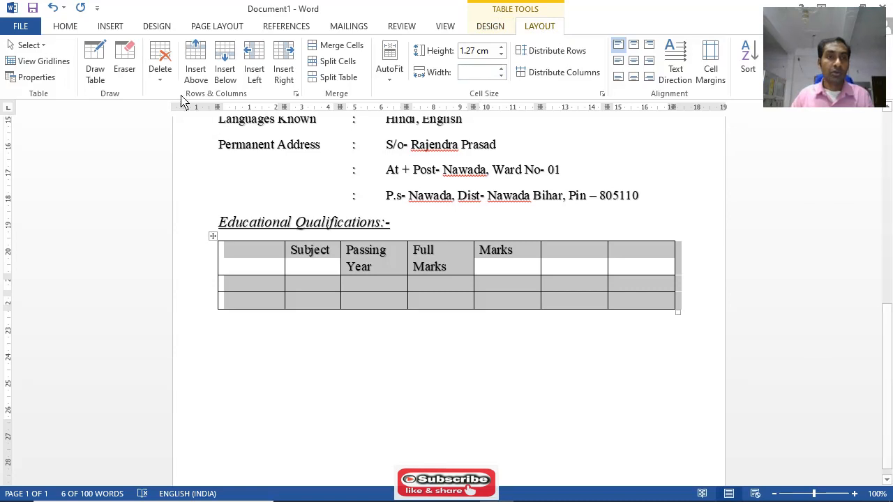
pyautogui.click(128, 61)
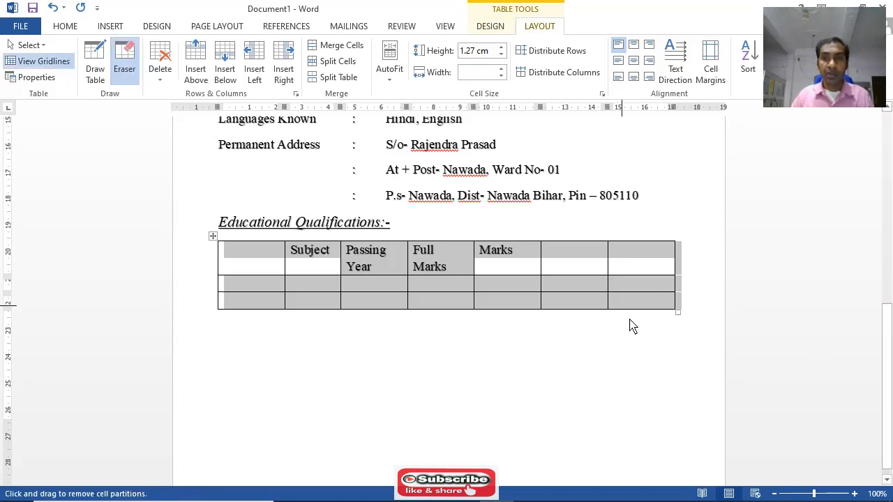
pyautogui.moveTo(660, 332); pyautogui.dragTo(646, 243)
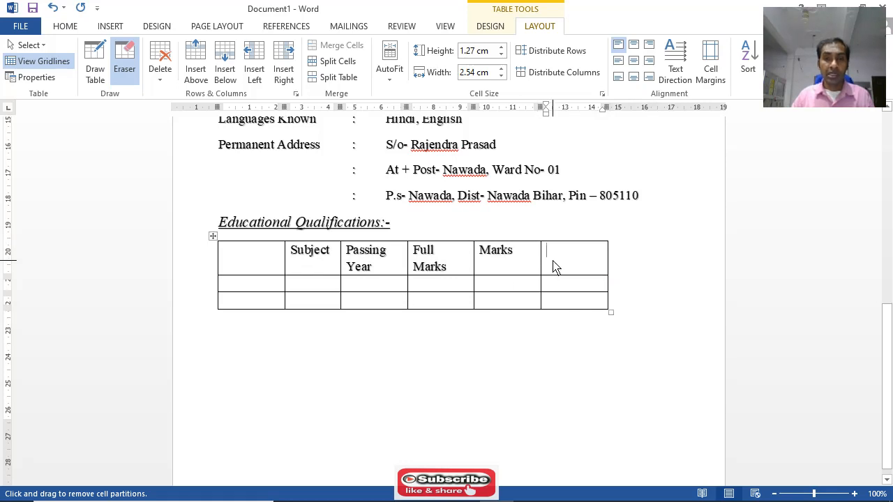
pyautogui.press('Escape')
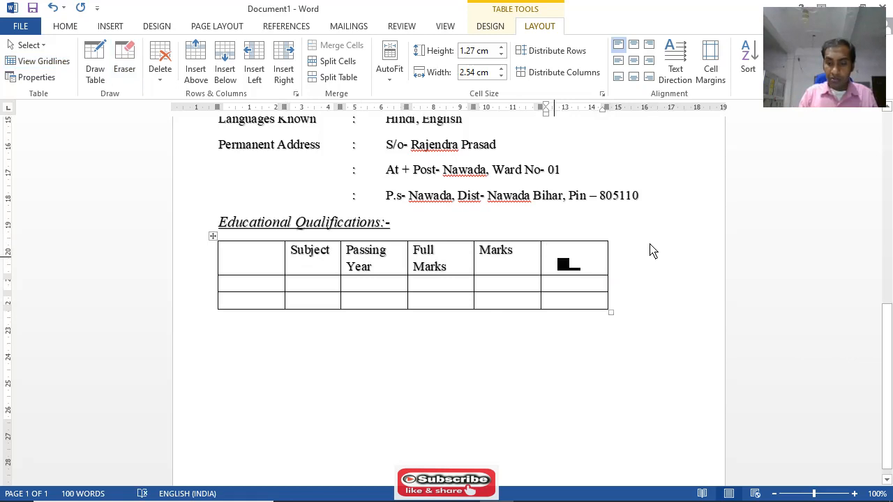
# Enter the heading Percentage in the last column of the table's first row, correcting its spelling with the suggested word
pyautogui.write('P')
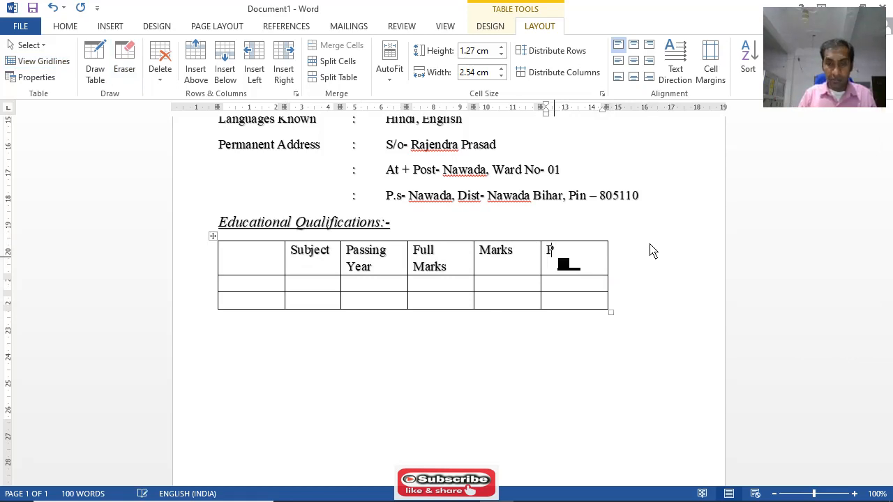
pyautogui.write('erse')
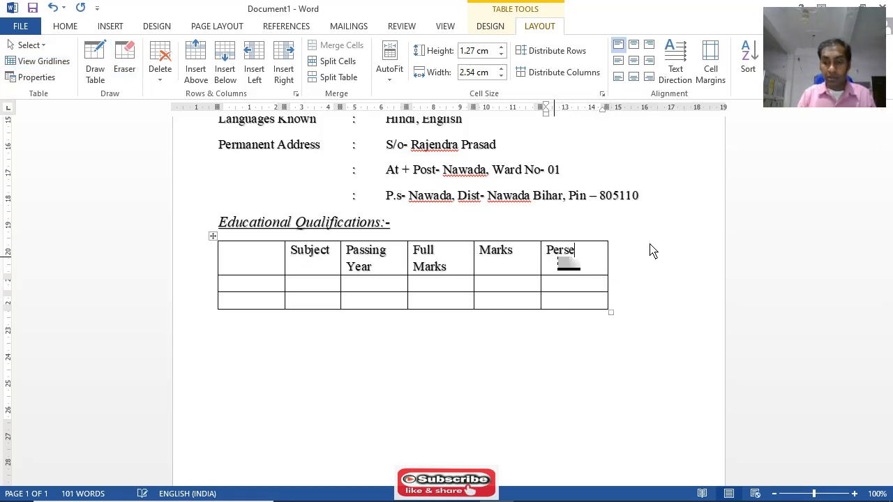
pyautogui.write('ntage')
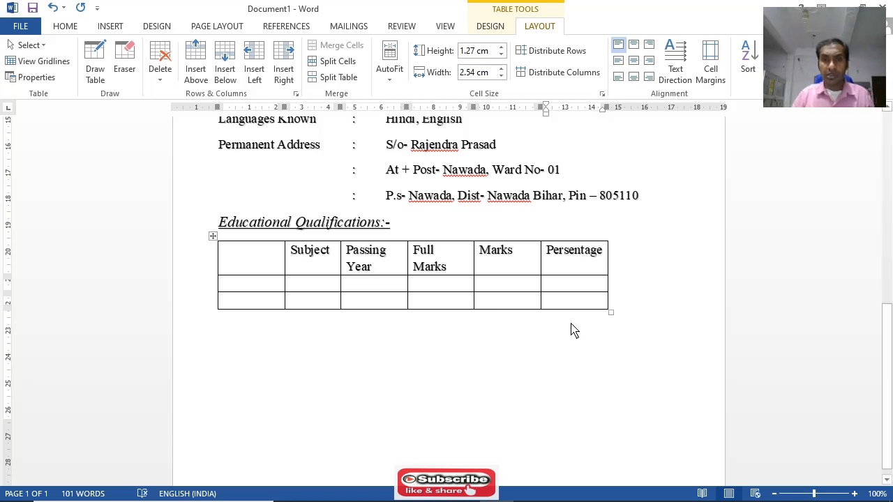
pyautogui.click(559, 359)
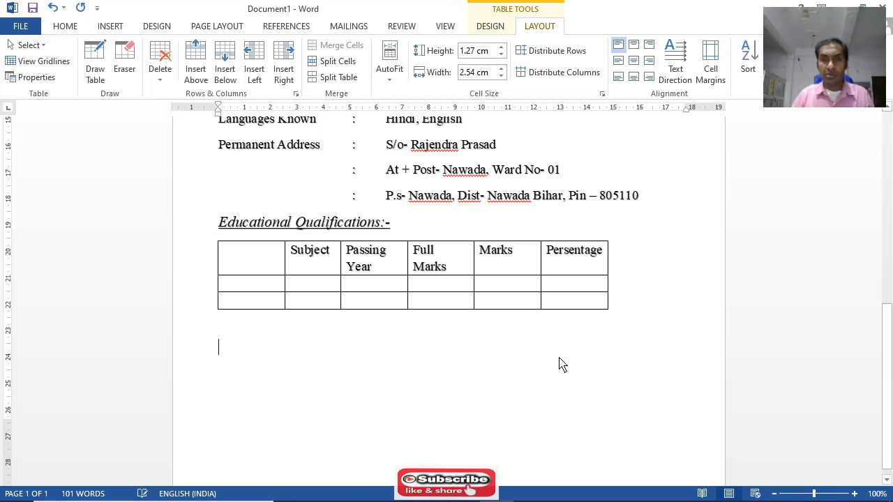
pyautogui.rightClick(577, 258)
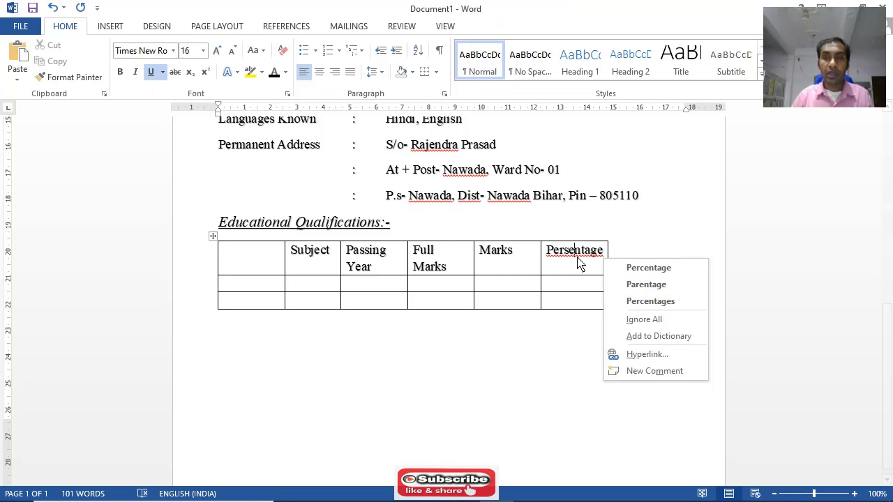
pyautogui.click(659, 270)
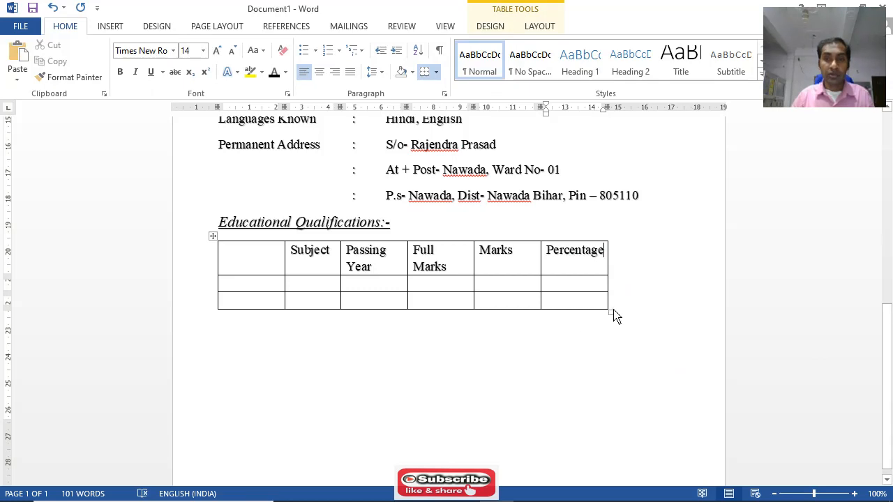
# Stretch the Educational Qualifications table to nearly the full text width and widen the Passing Year column to fit its heading on one line
pyautogui.moveTo(614, 317); pyautogui.dragTo(672, 309)
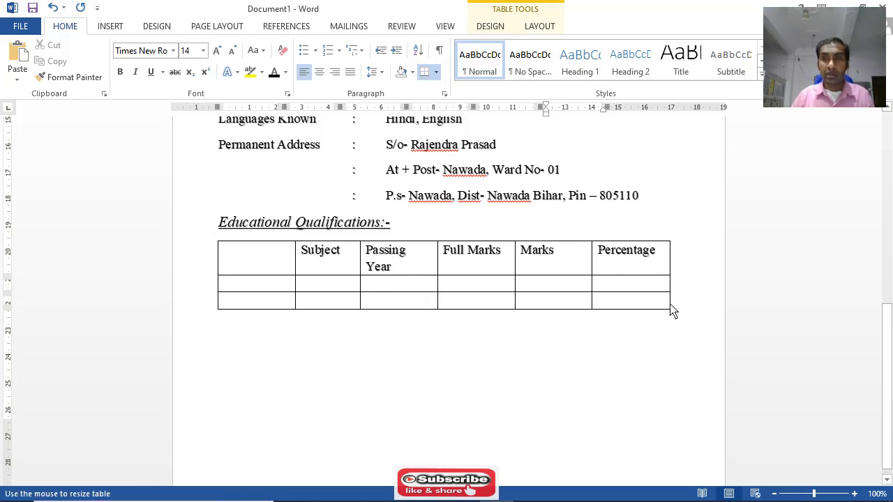
pyautogui.scroll(6, 605, 261)
pyautogui.scroll(-5, 612, 239)
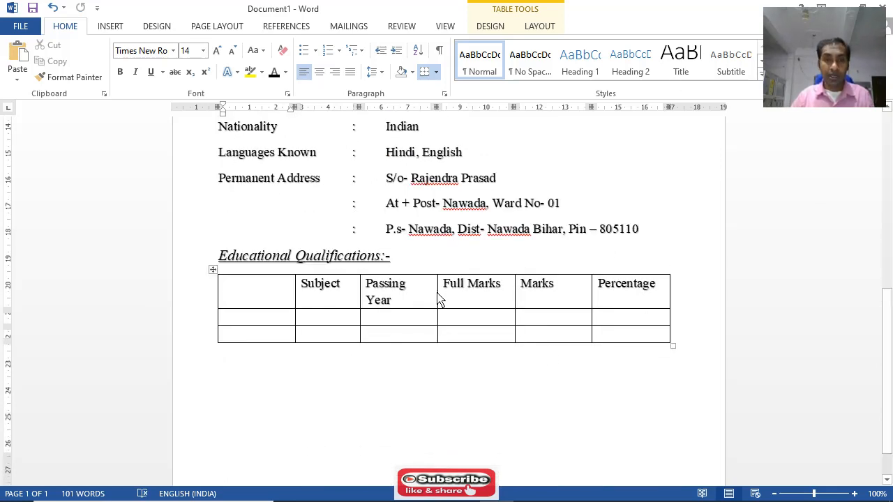
pyautogui.moveTo(438, 299); pyautogui.dragTo(445, 299)
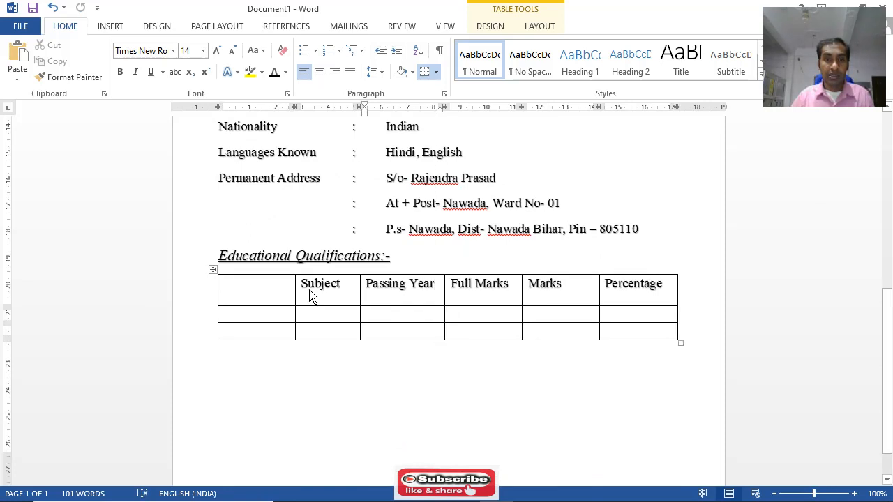
# Centre the text in all cells of the Educational Qualifications table and make its header row bold
pyautogui.moveTo(265, 289); pyautogui.dragTo(649, 343)
pyautogui.click(319, 72)
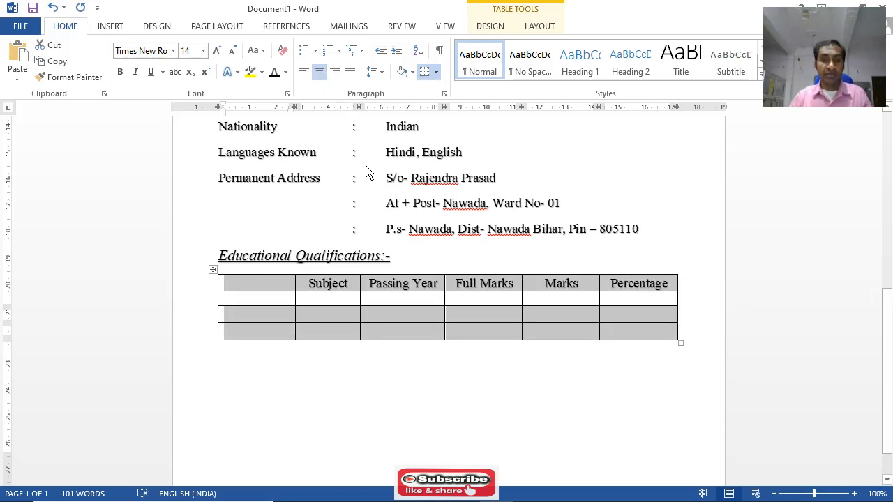
pyautogui.click(311, 295)
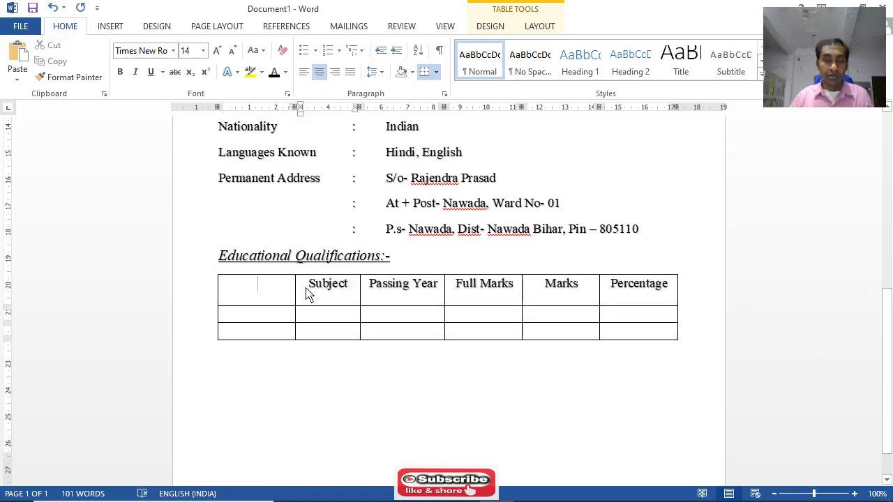
pyautogui.moveTo(304, 294)
pyautogui.mouseDown()
pyautogui.moveTo(598, 295)
pyautogui.moveTo(658, 286)
pyautogui.mouseUp()
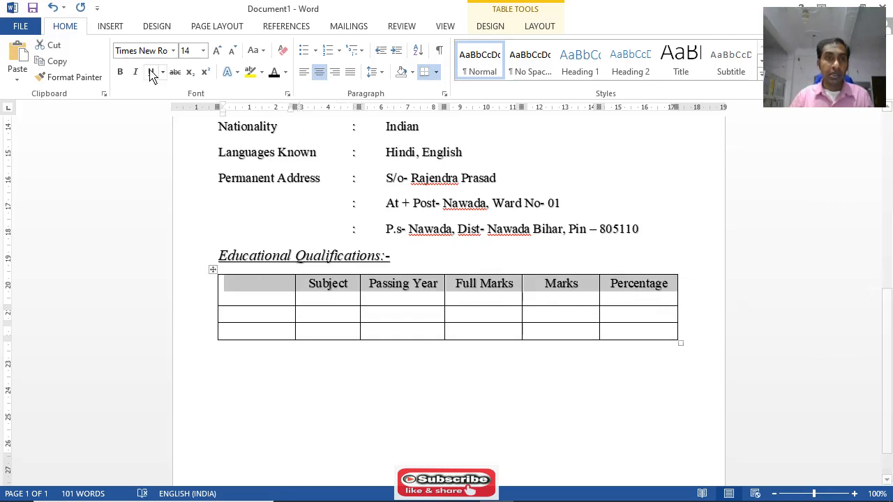
pyautogui.click(119, 72)
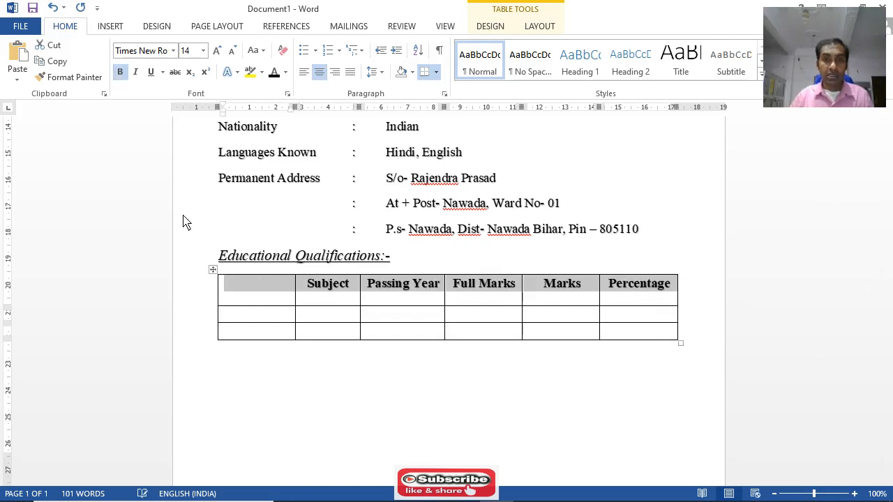
pyautogui.click(327, 313)
# Enter Matric in the first cell of the table's second row and move on to its Subject cell
pyautogui.click(256, 320)
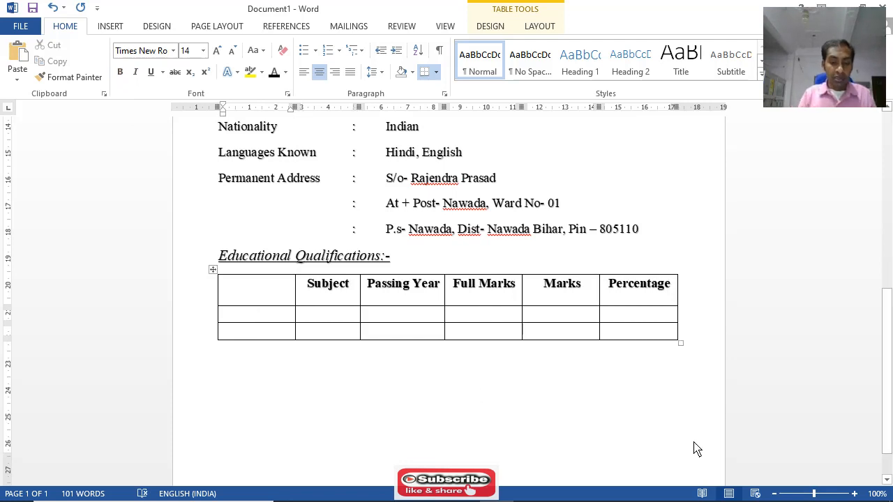
pyautogui.write('Mat')
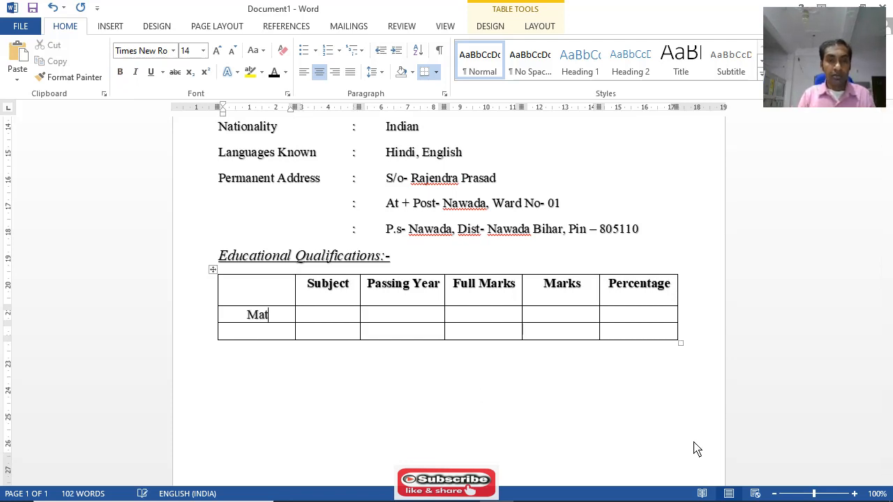
pyautogui.write('ricq')
pyautogui.press('BackSpace')
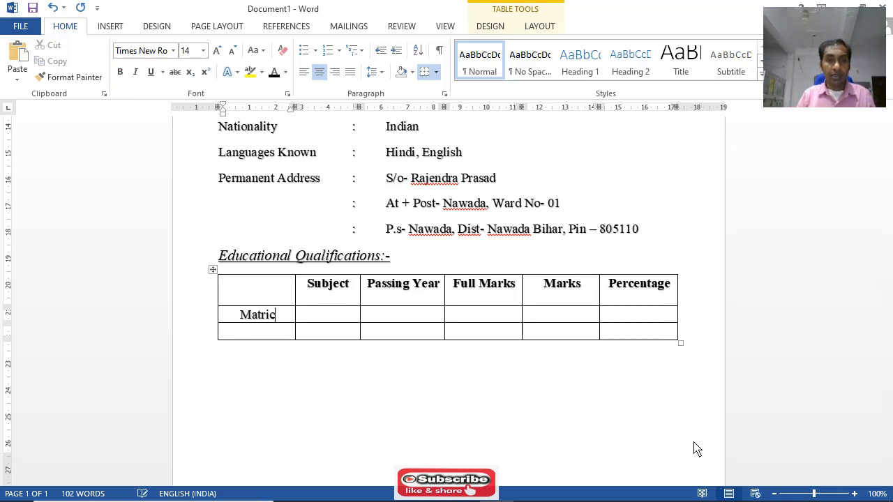
pyautogui.press('Tab')
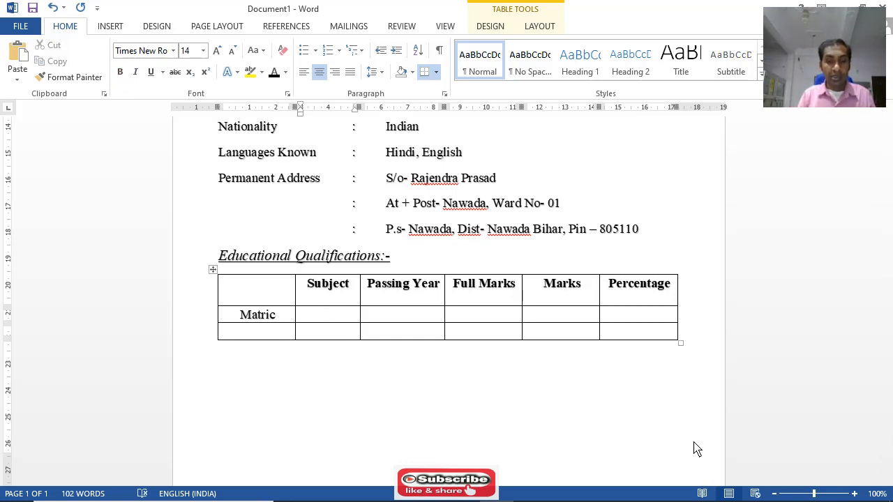
# Fill the Matric row with Subject All, Passing Year 2010 and Full Marks 500, moving on to its Marks cell
pyautogui.write('All')
pyautogui.press('Tab')
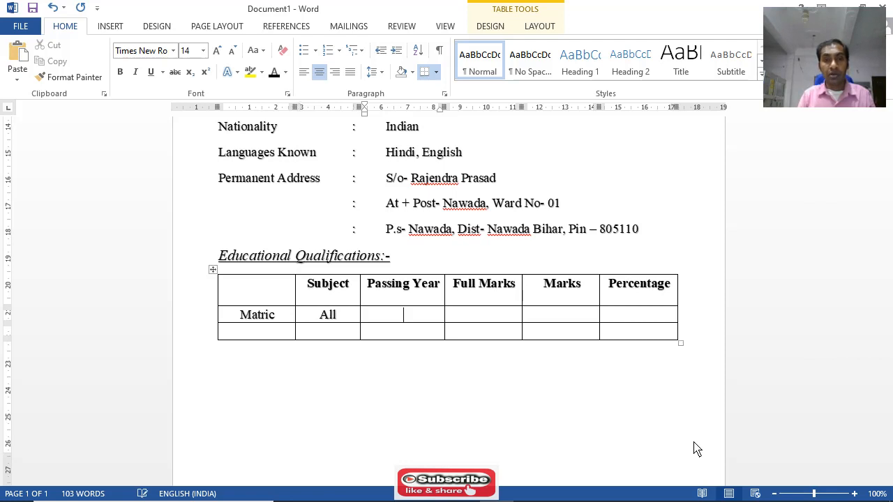
pyautogui.write('2010')
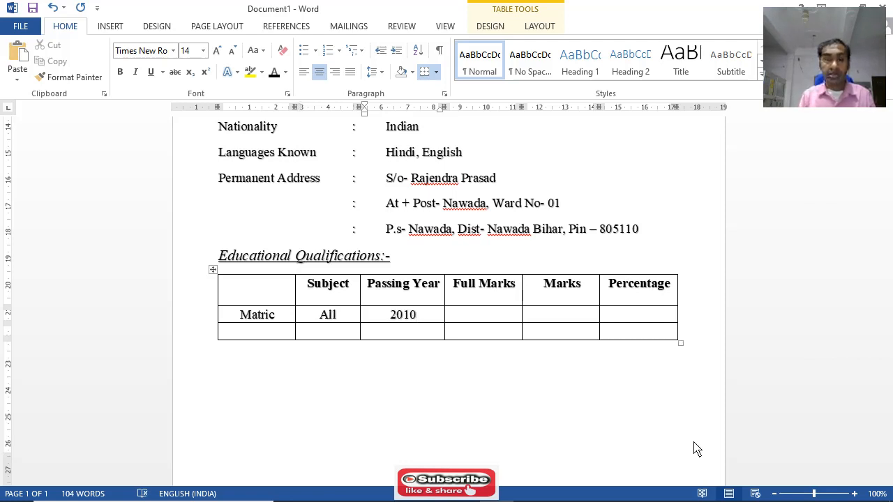
pyautogui.press('Tab')
pyautogui.write('500')
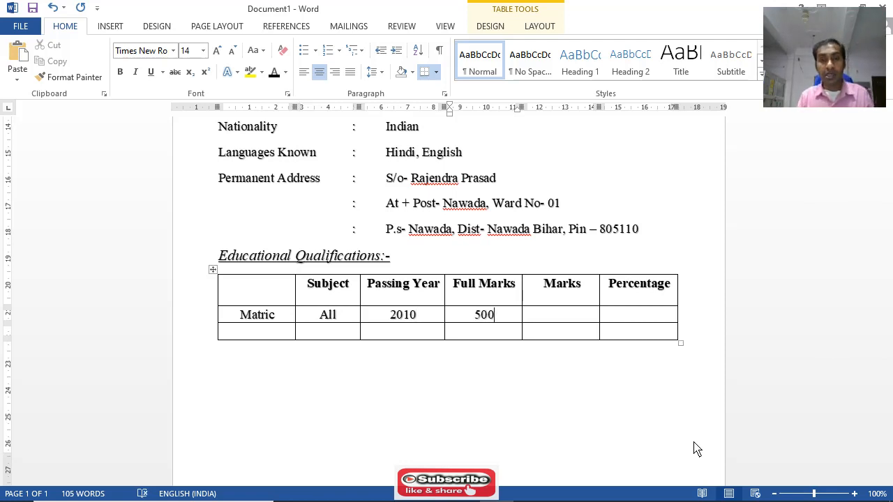
pyautogui.press('Tab')
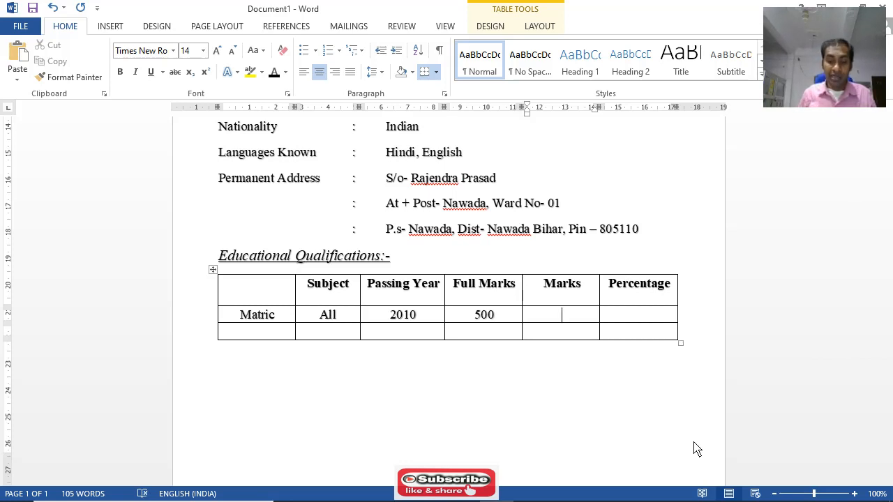
# Change the table heading Marks to Obtained Marks and widen that column slightly
pyautogui.click(544, 286)
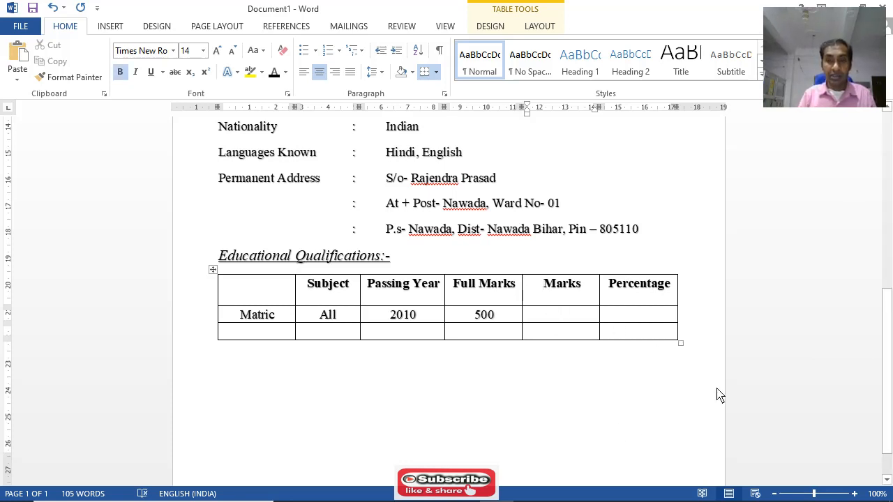
pyautogui.write('O')
pyautogui.write('bta')
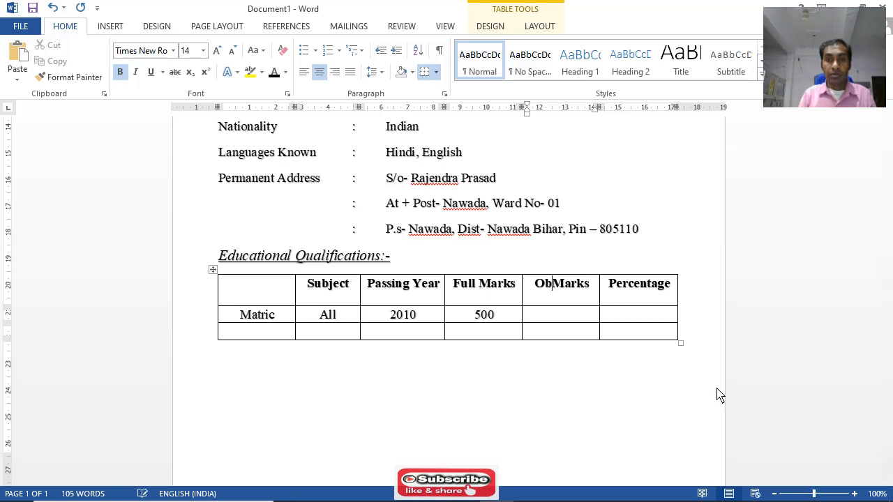
pyautogui.write('ined')
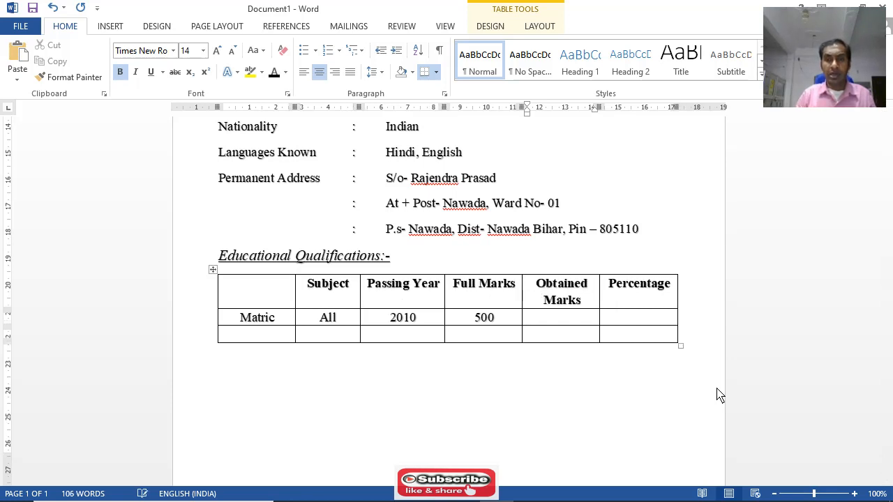
pyautogui.click(566, 323)
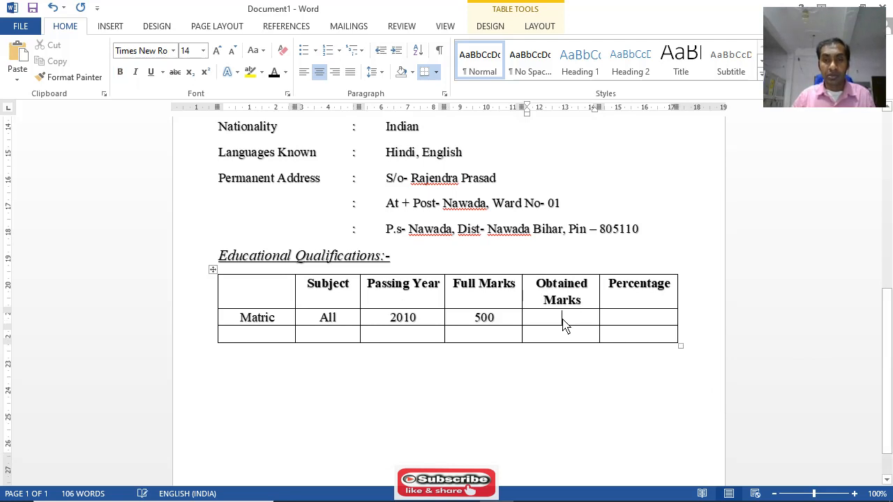
pyautogui.doubleClick(600, 300)
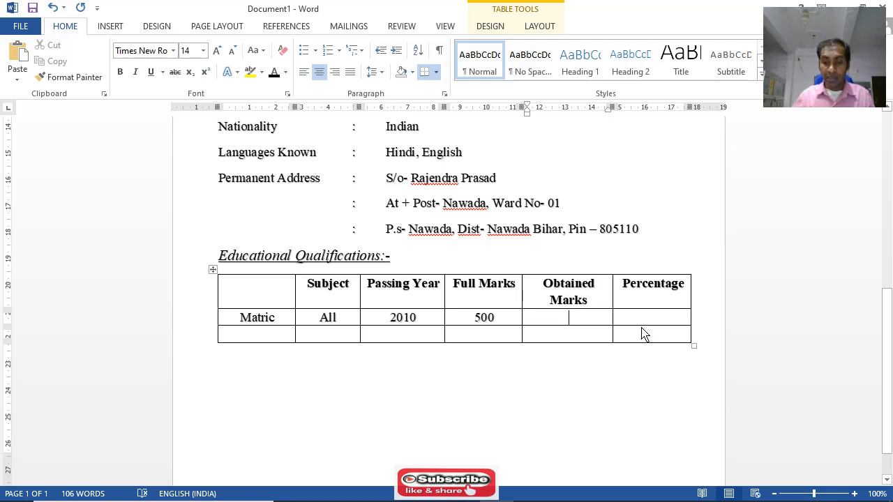
# Enter 365 as the Matric row's obtained marks and move on to its Percentage cell
pyautogui.write('3')
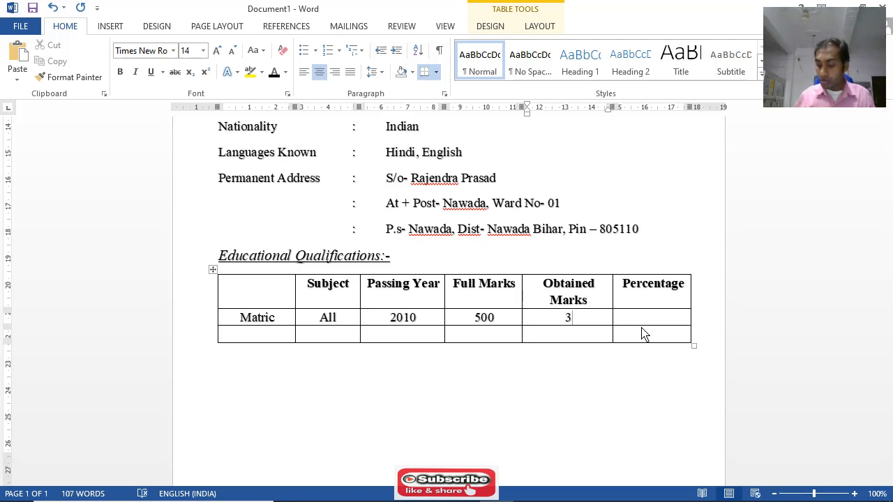
pyautogui.write('65')
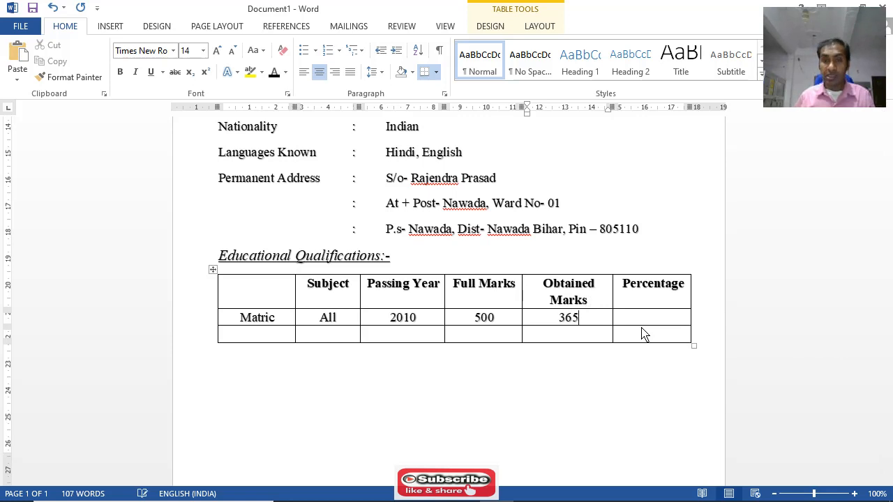
pyautogui.click(641, 324)
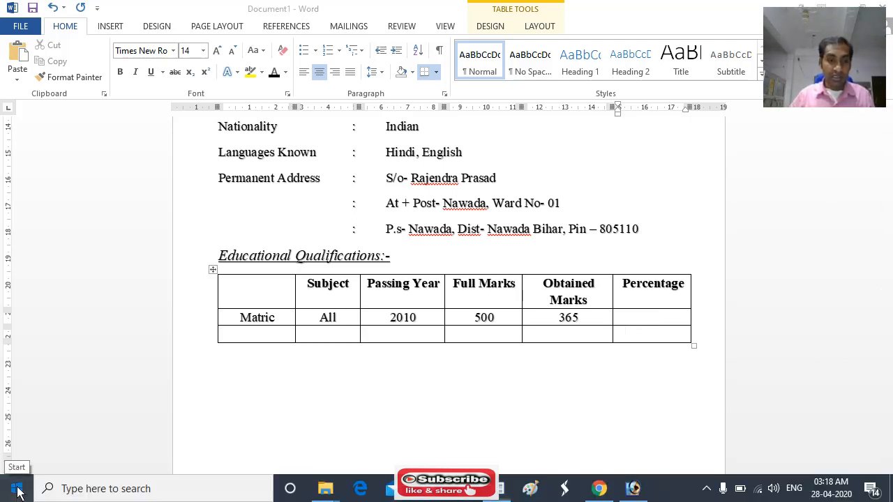
# Open Calculator, move its window away from the marks columns and divide 365 by 500
pyautogui.click(17, 492)
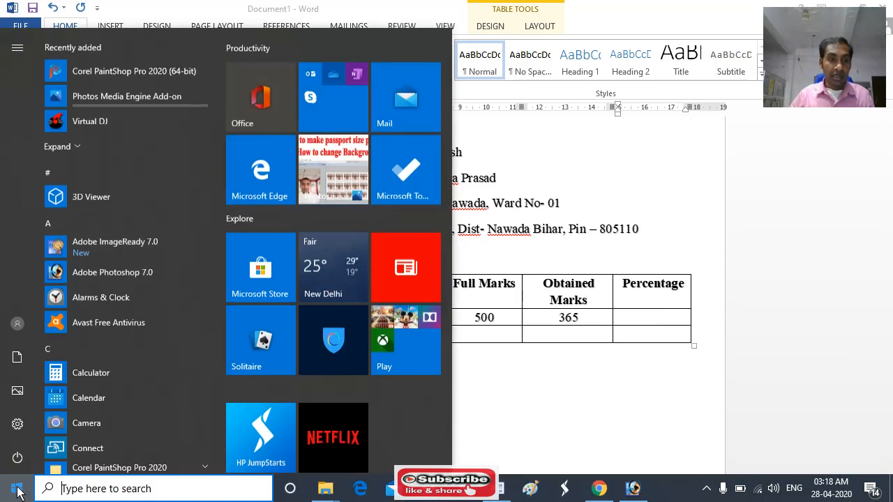
pyautogui.click(99, 377)
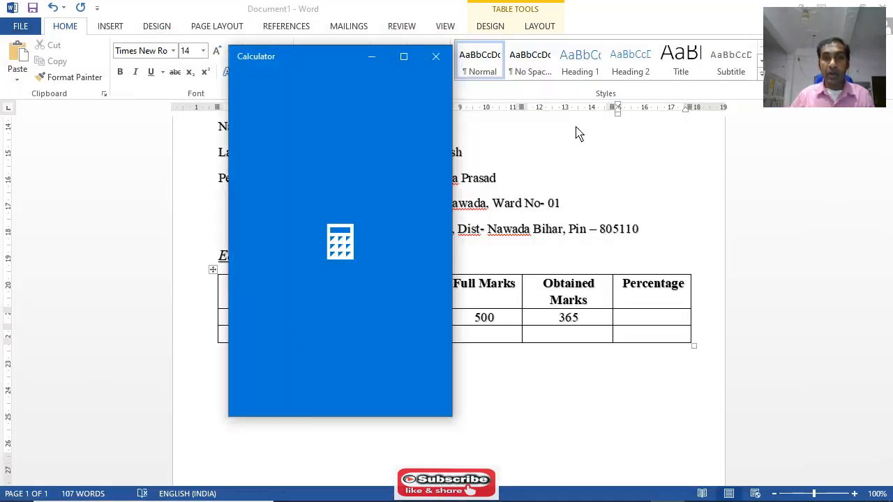
pyautogui.moveTo(353, 60); pyautogui.dragTo(221, 66)
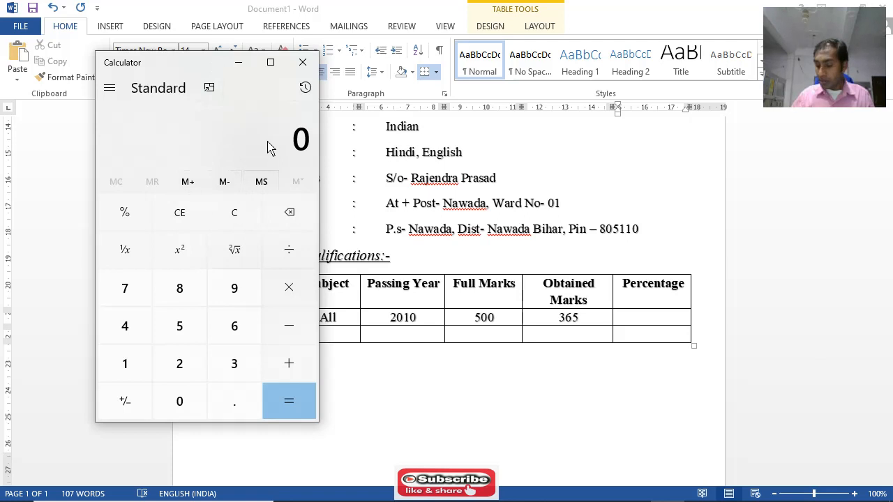
pyautogui.write('365')
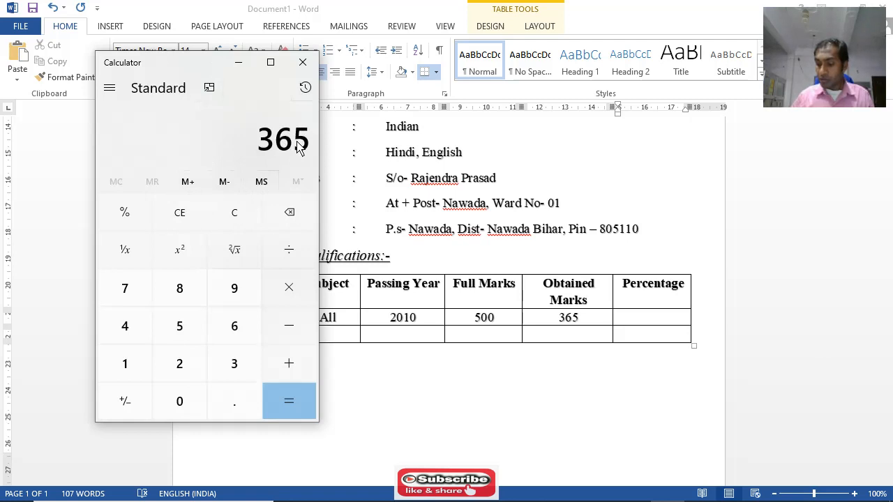
pyautogui.press('/')
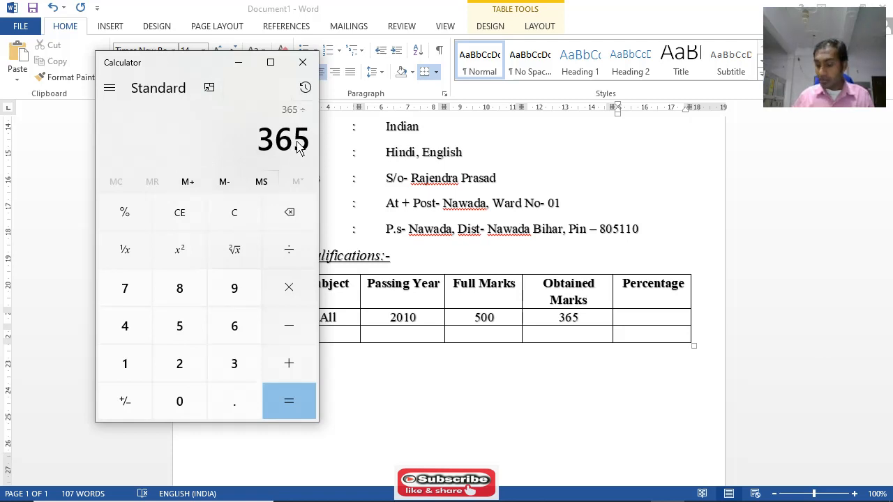
pyautogui.write('500')
pyautogui.press('Return')
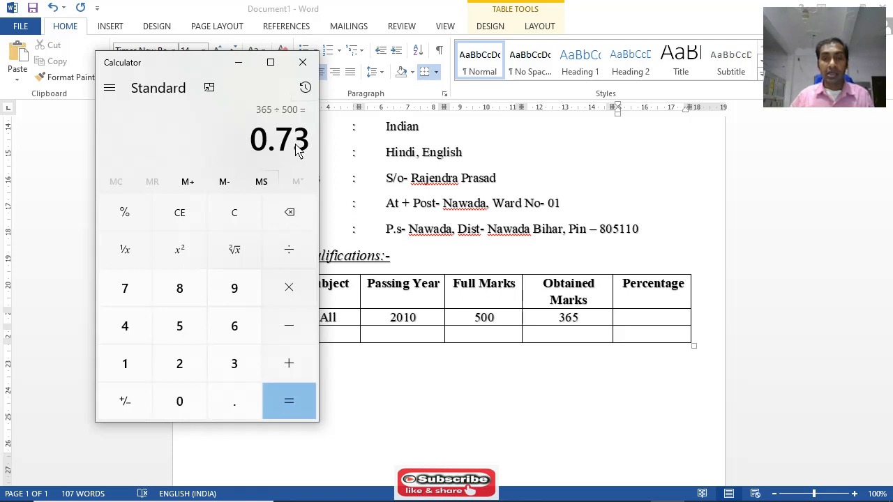
# Return to the Word document and enter 73% in the Matric row's Percentage cell
pyautogui.click(647, 323)
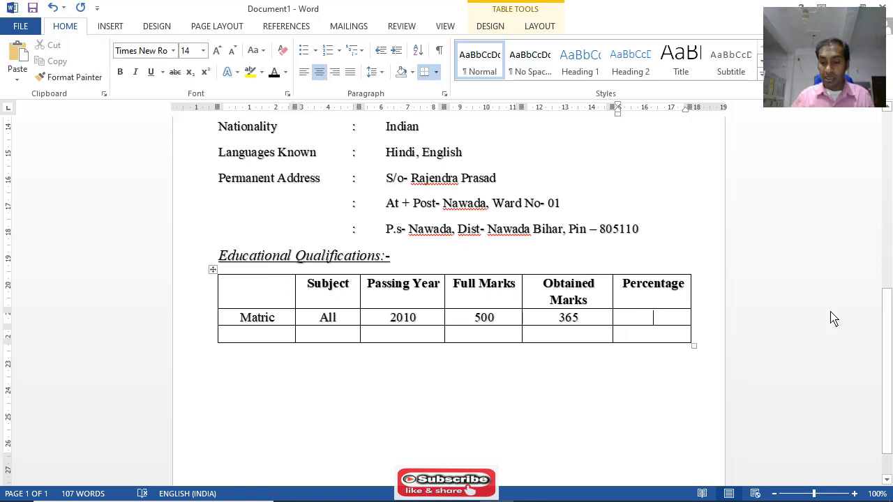
pyautogui.write('73')
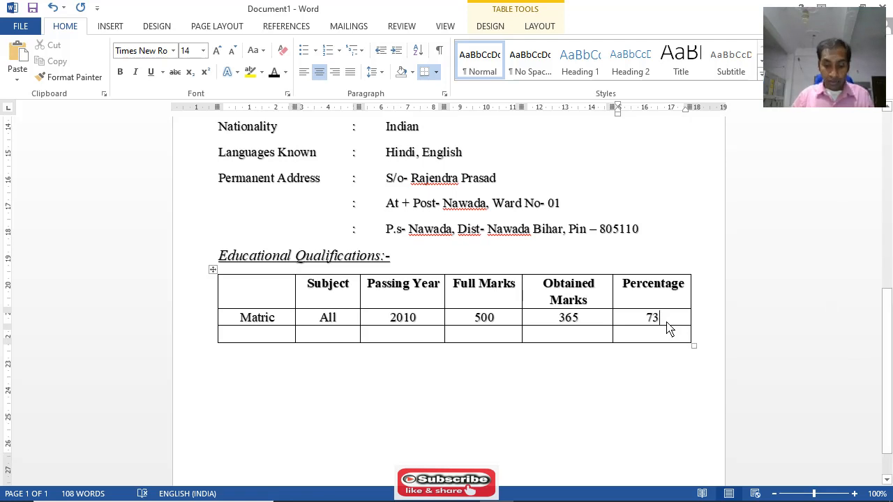
pyautogui.write('%')
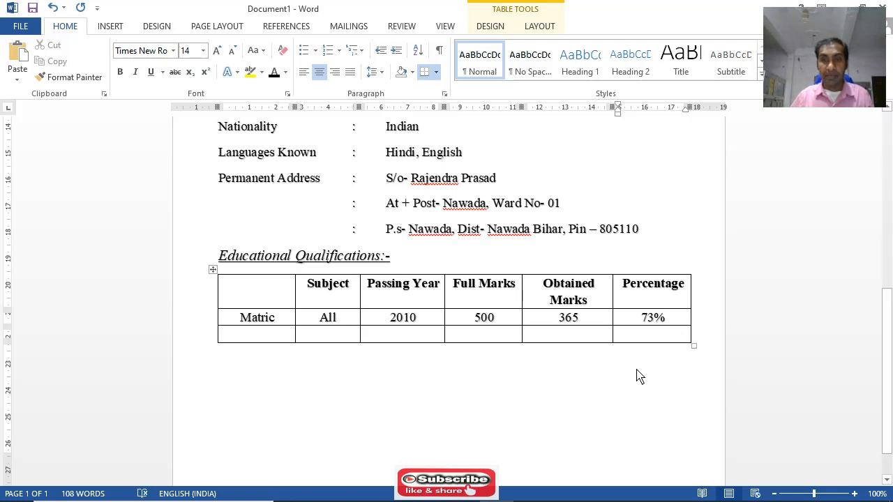
# Start the table's last row with Inter, Subject Science and Passing Year 2012
pyautogui.click(255, 340)
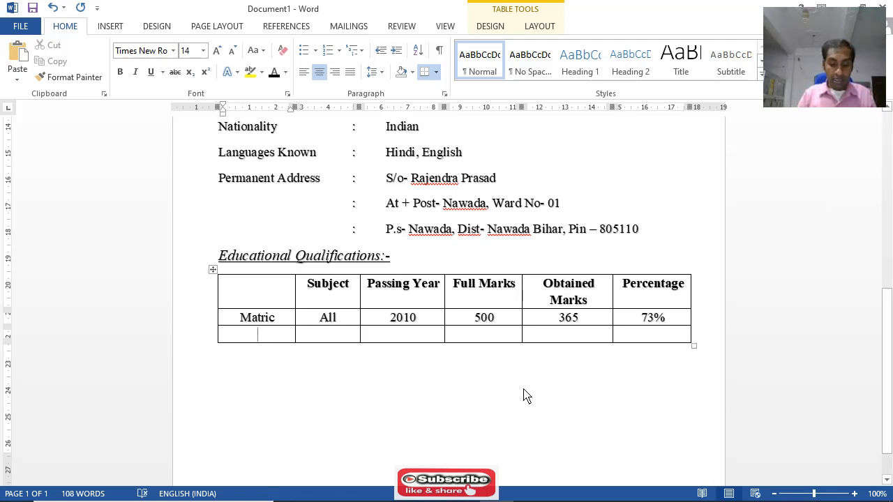
pyautogui.write('I')
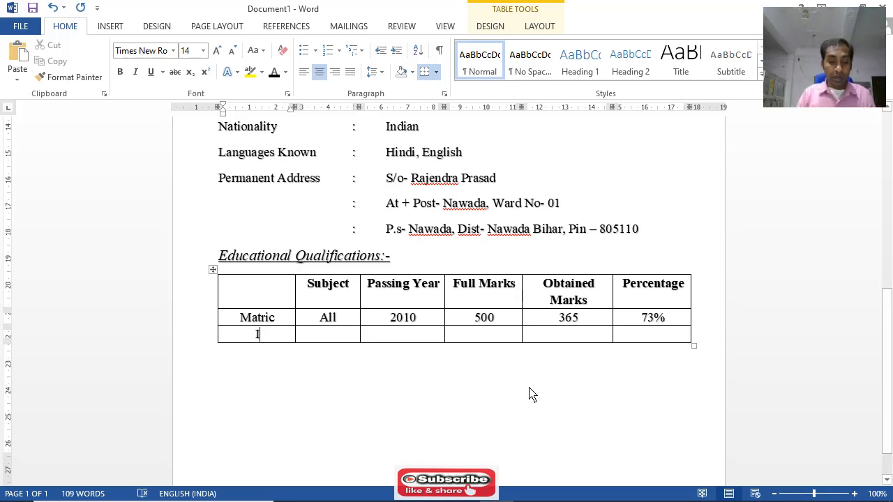
pyautogui.write('nter')
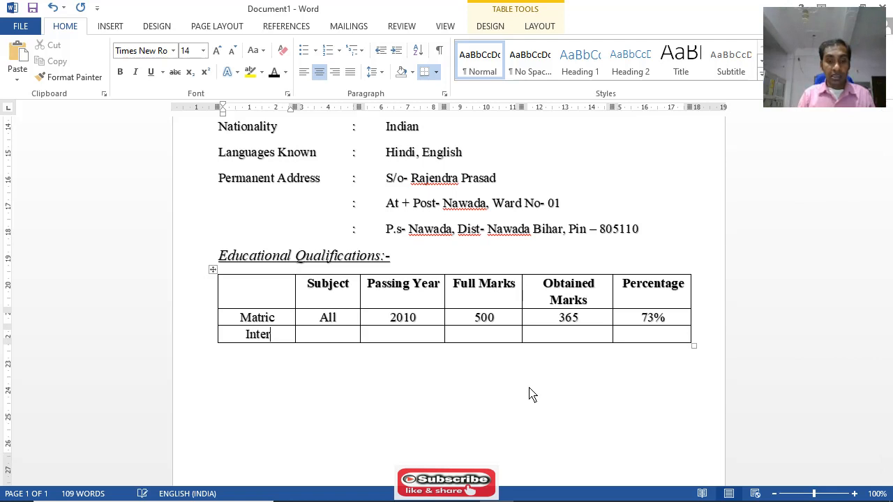
pyautogui.press('Tab')
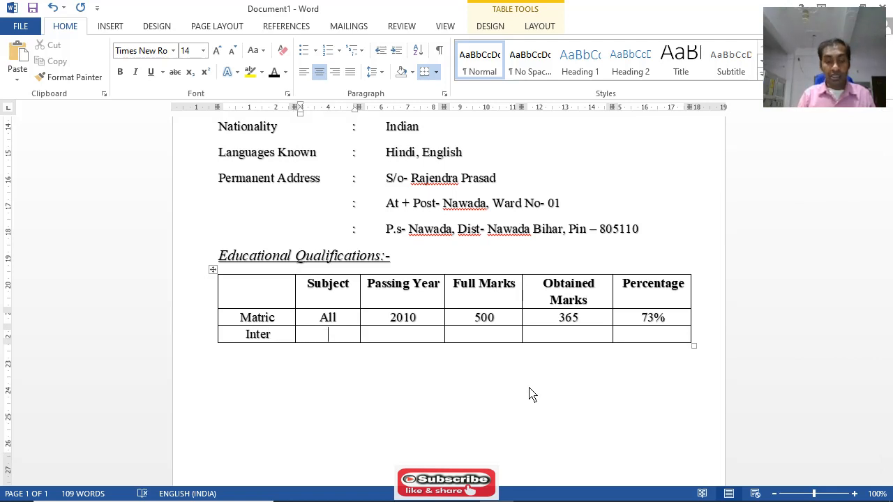
pyautogui.write('Sc')
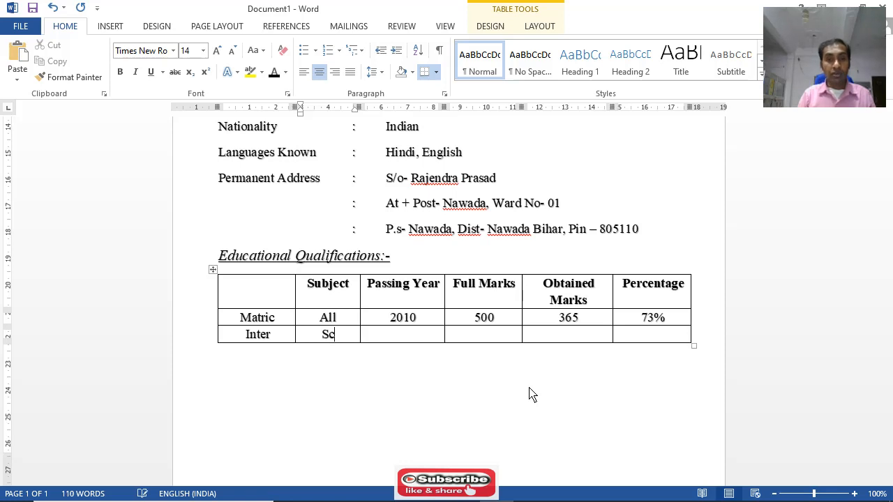
pyautogui.write('ience')
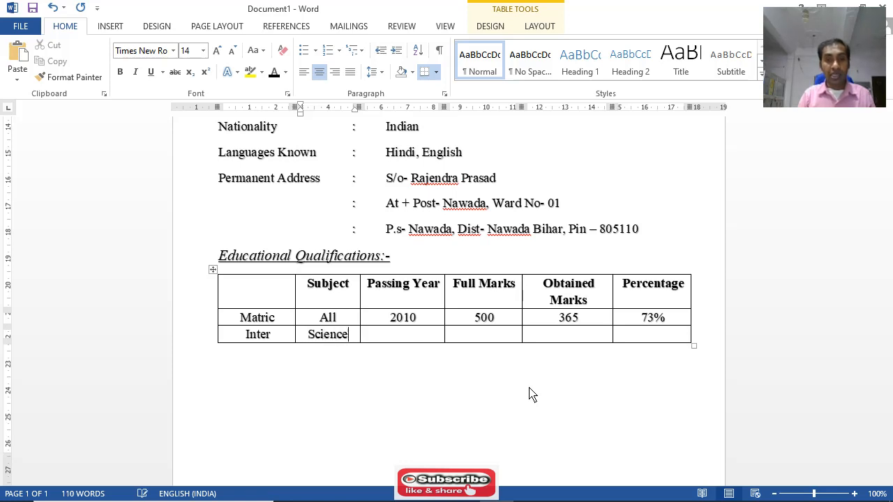
pyautogui.press('Tab')
pyautogui.write('2012')
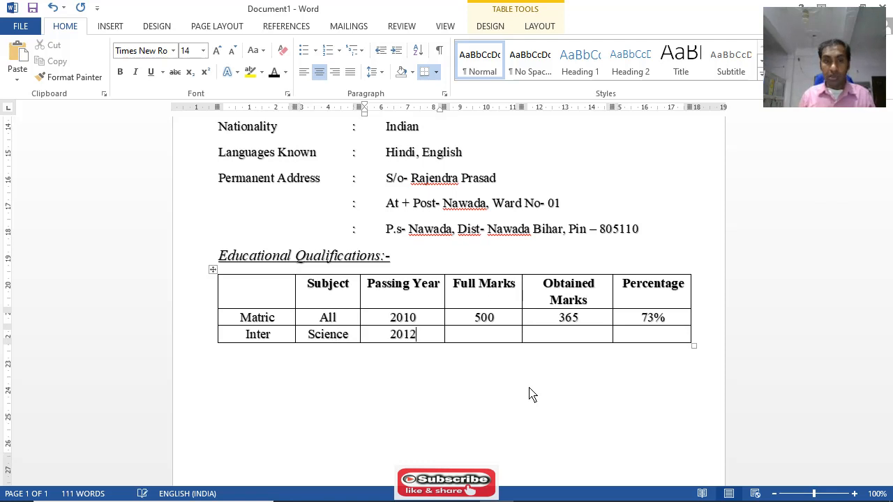
pyautogui.press('Tab')
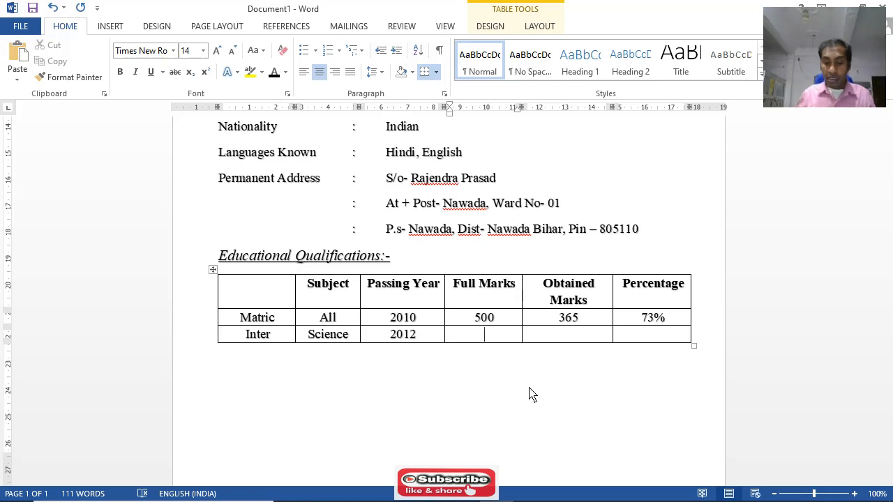
# Complete the Inter row with Full Marks 800, Obtained Marks 525 and Percentage 65.62%
pyautogui.write('800')
pyautogui.press('Tab')
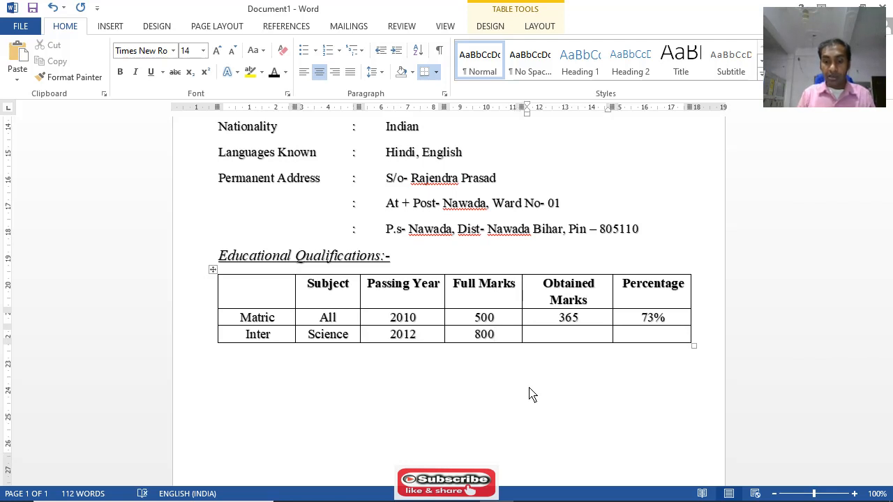
pyautogui.write('525')
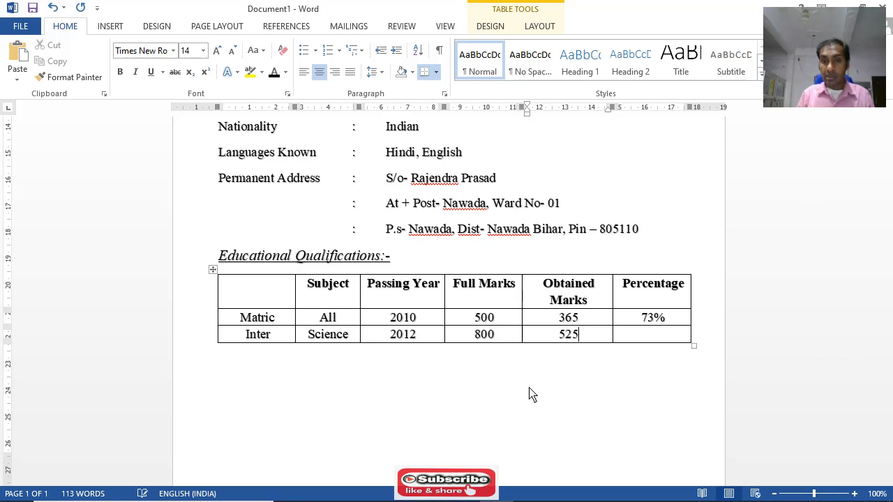
pyautogui.press('Tab')
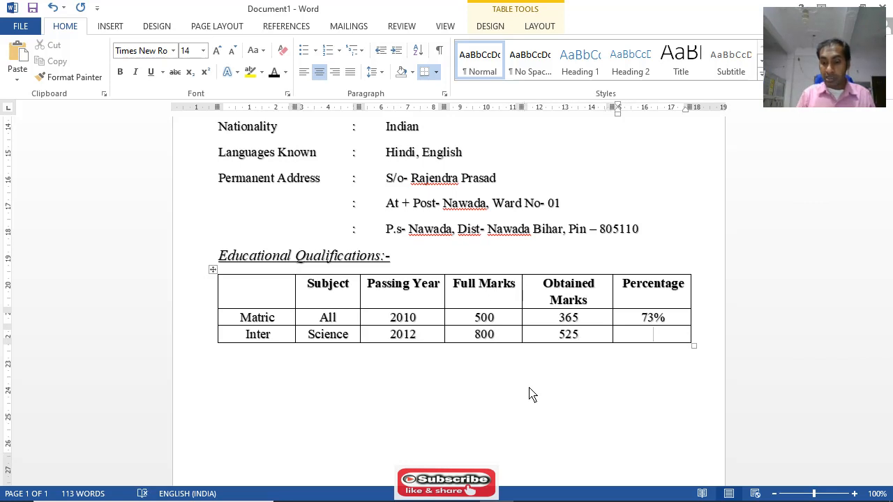
pyautogui.write('65.62')
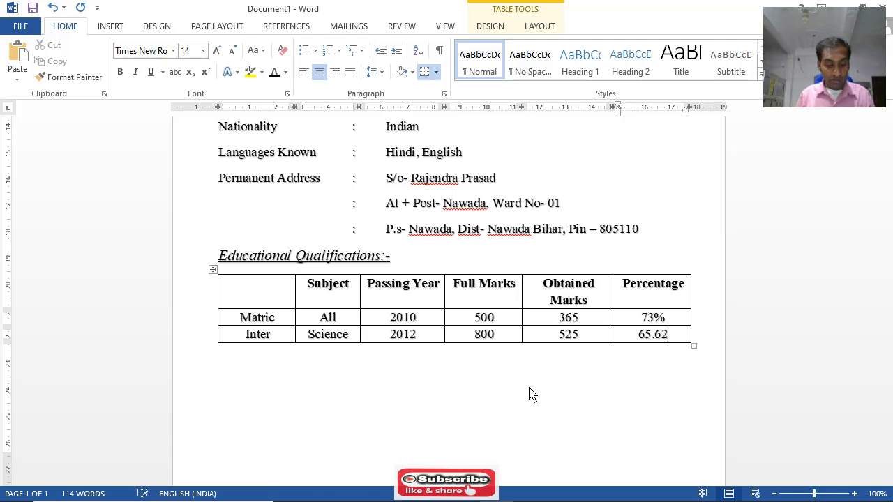
pyautogui.write('%')
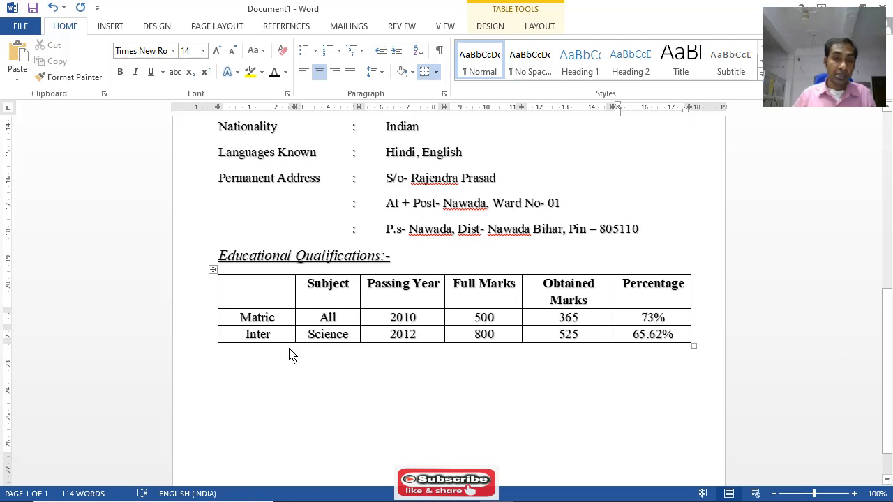
# Insert a blank row below the Inter row of the Educational Qualifications table
pyautogui.moveTo(284, 342); pyautogui.dragTo(655, 342)
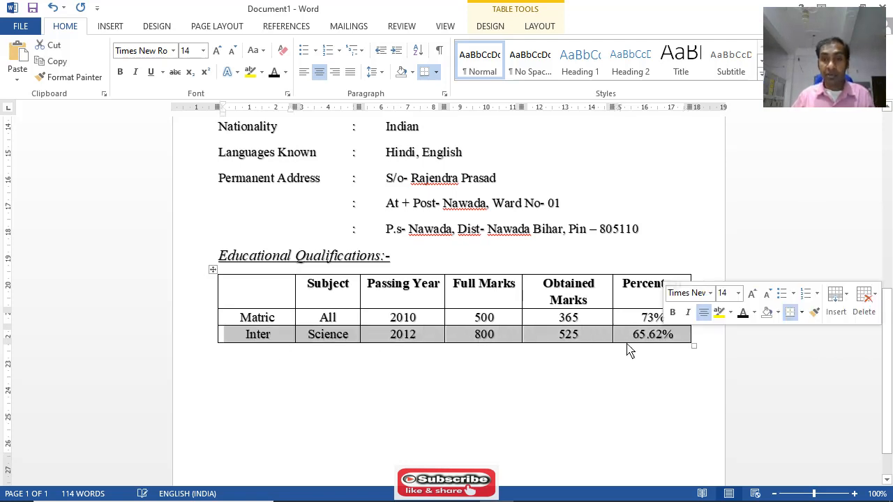
pyautogui.click(108, 28)
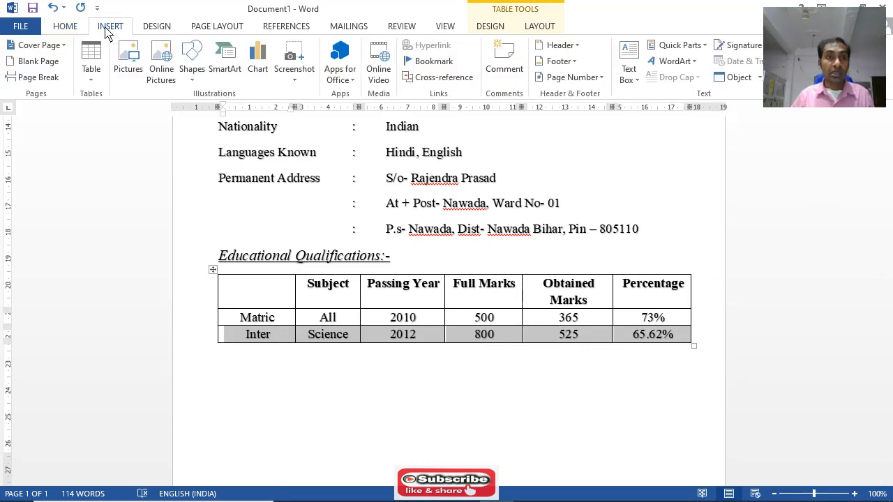
pyautogui.click(93, 80)
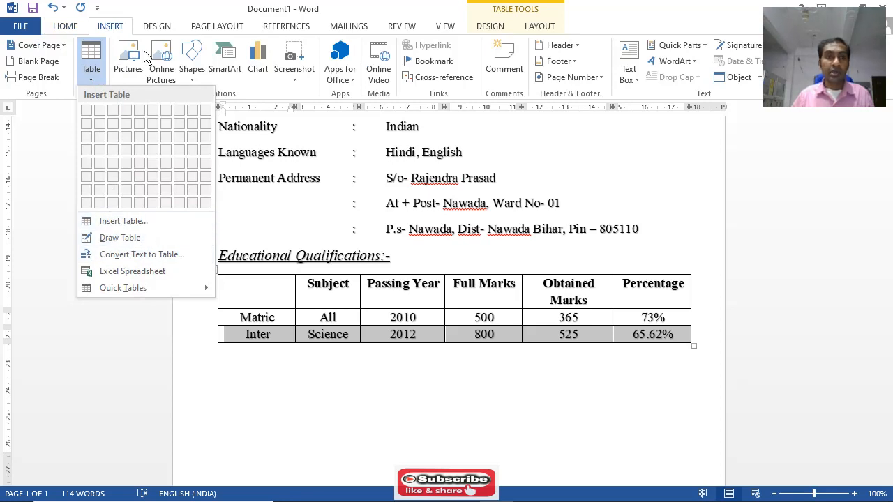
pyautogui.click(590, 337)
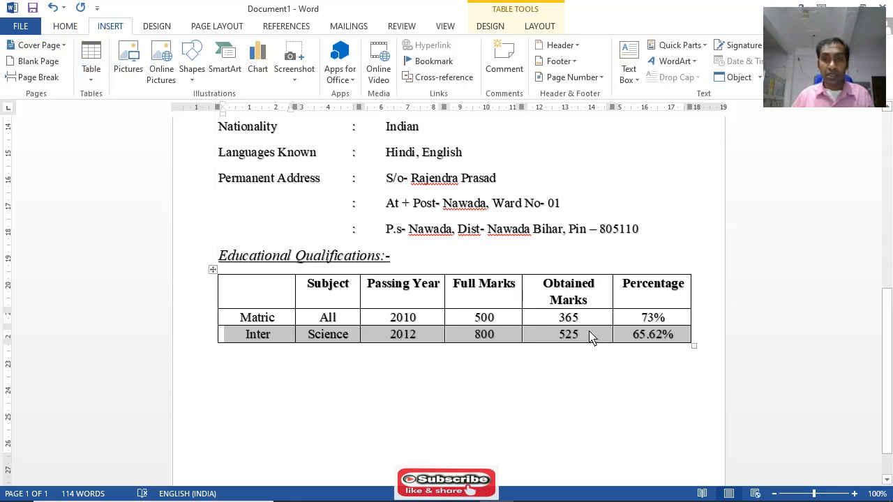
pyautogui.rightClick(590, 338)
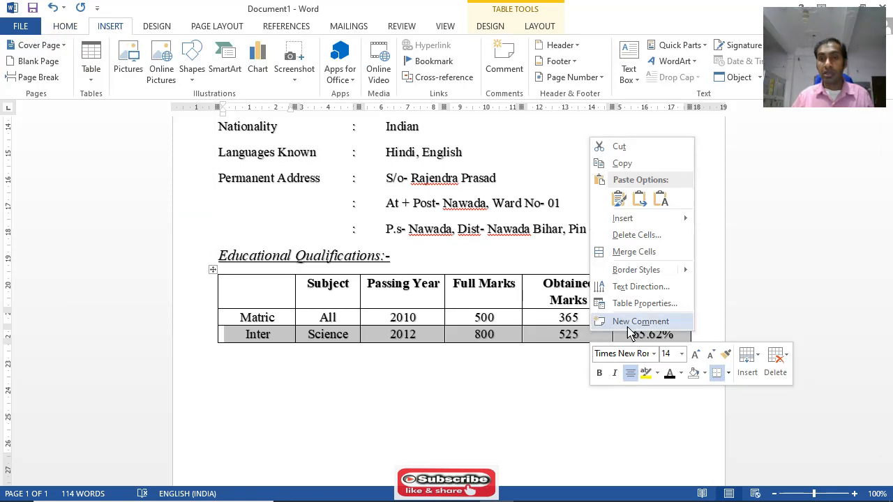
pyautogui.click(759, 363)
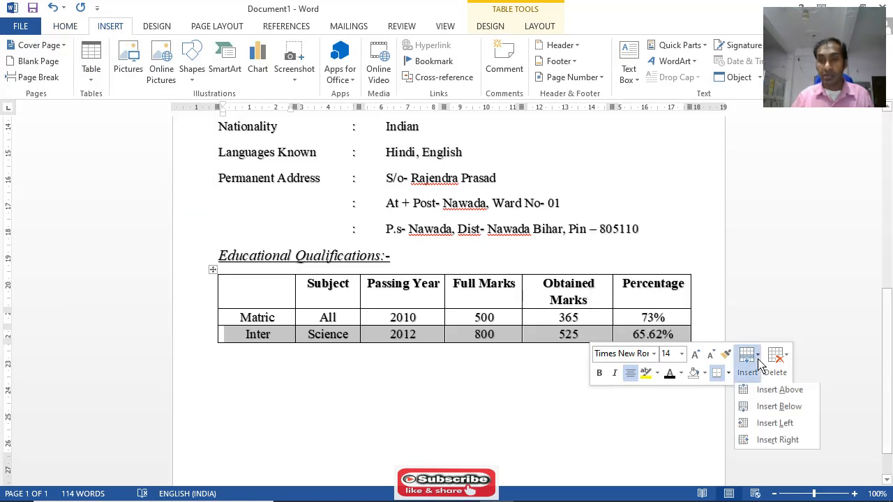
pyautogui.click(799, 411)
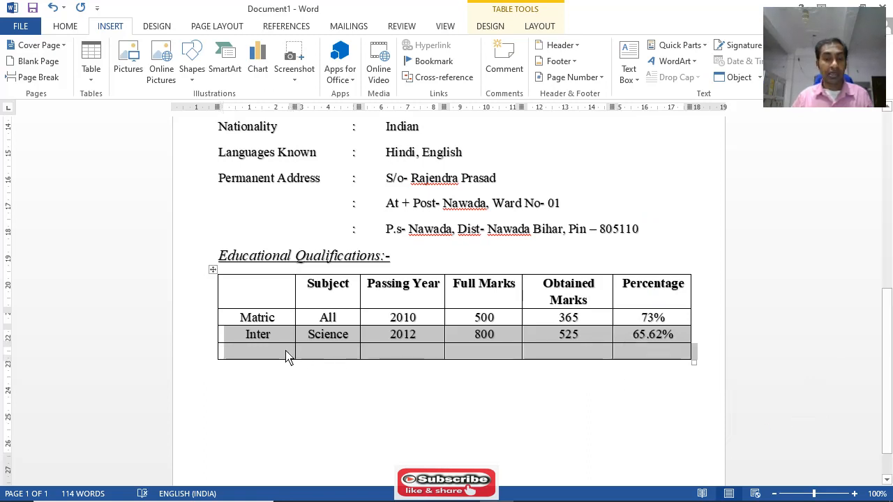
# Insert another blank row directly above the blank row at the end of the table
pyautogui.rightClick(557, 356)
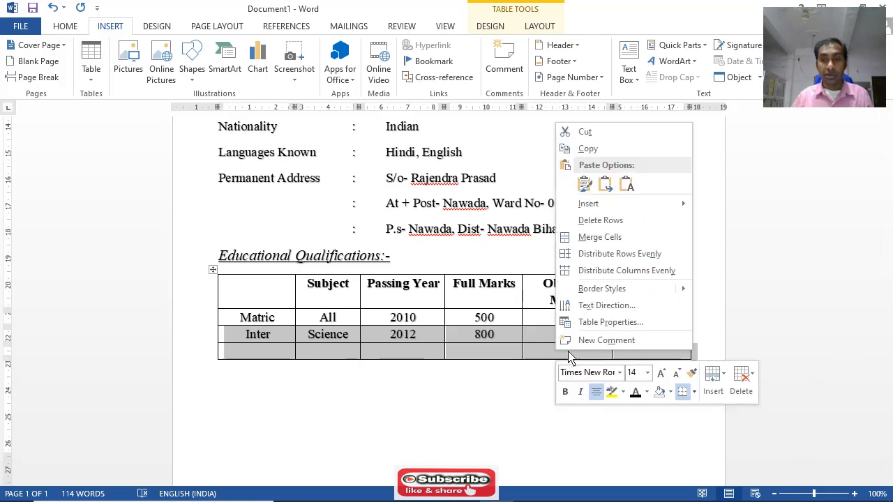
pyautogui.click(725, 386)
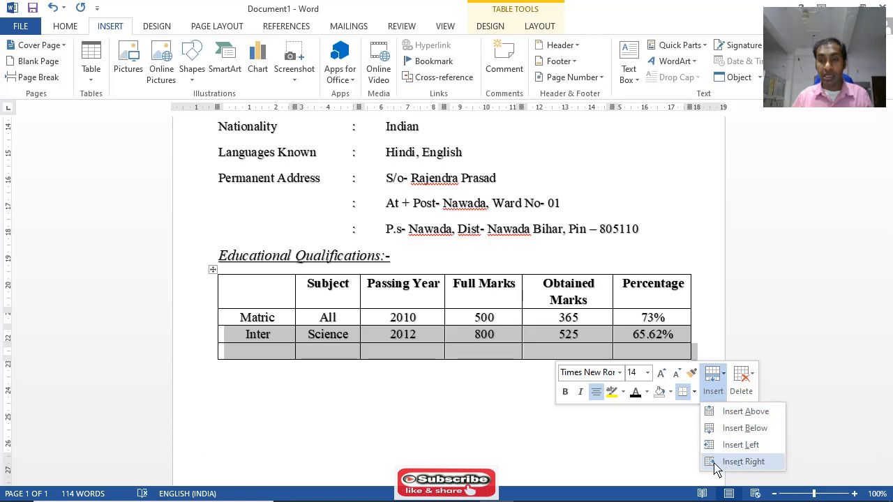
pyautogui.click(730, 415)
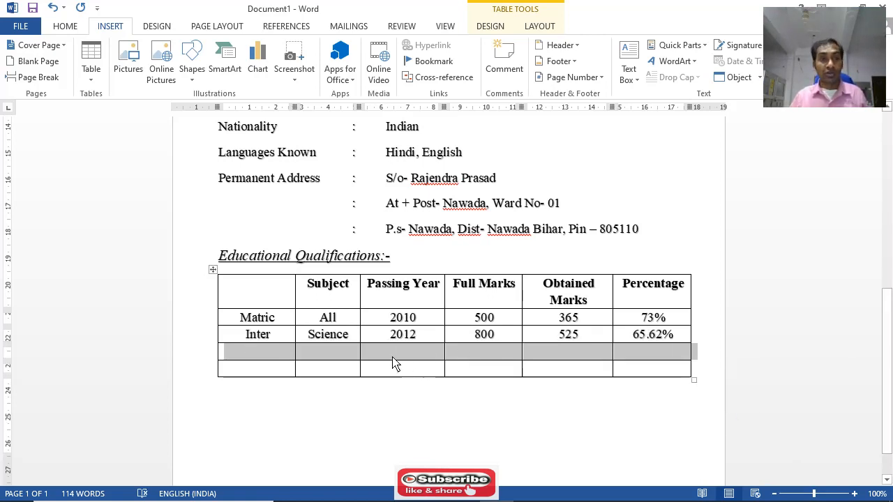
# Undo both row insertions in the Educational Qualifications table and deselect the Inter row
pyautogui.click(52, 8)
pyautogui.click(271, 356)
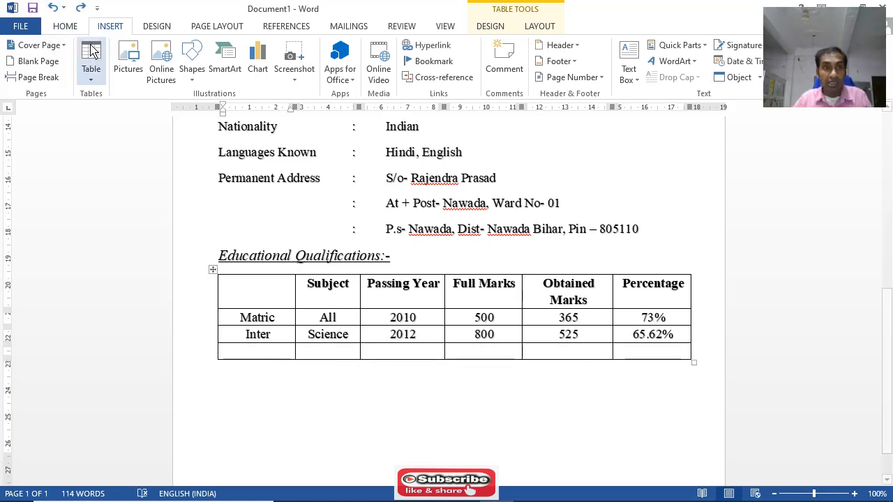
pyautogui.click(53, 8)
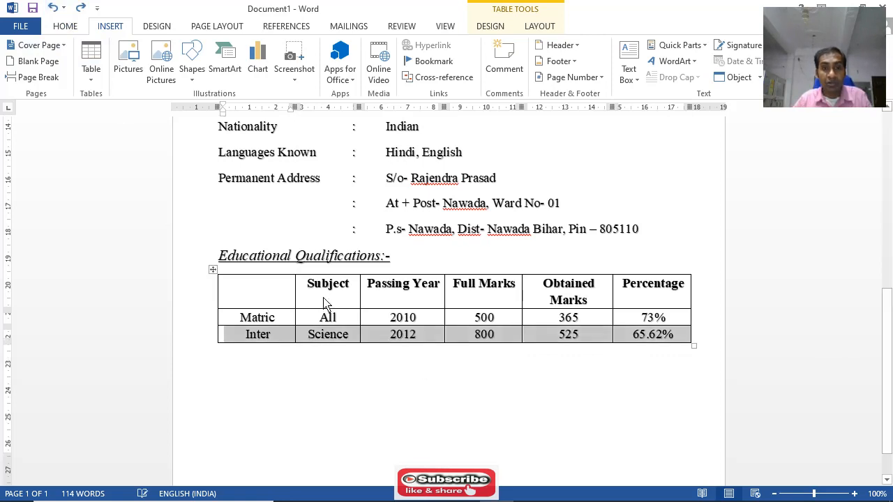
pyautogui.click(457, 399)
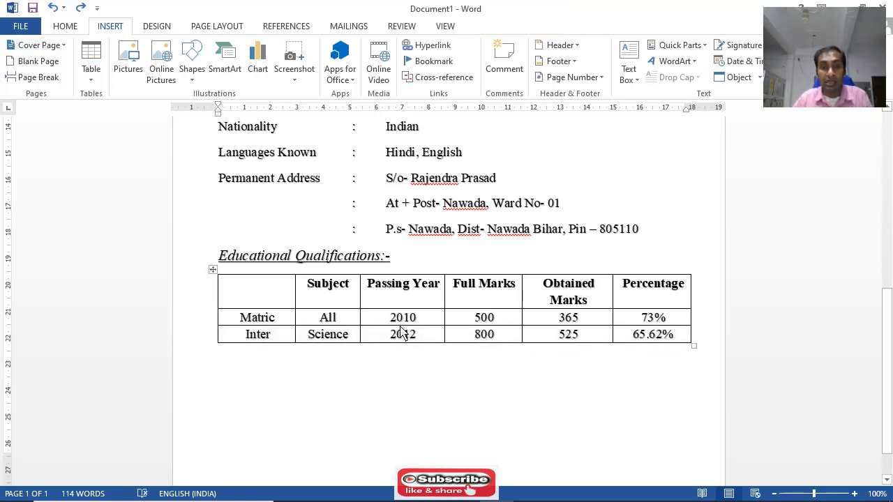
# Apply the black Grid Table 4 style to the Educational Qualifications table
pyautogui.scroll(10, 534, 325)
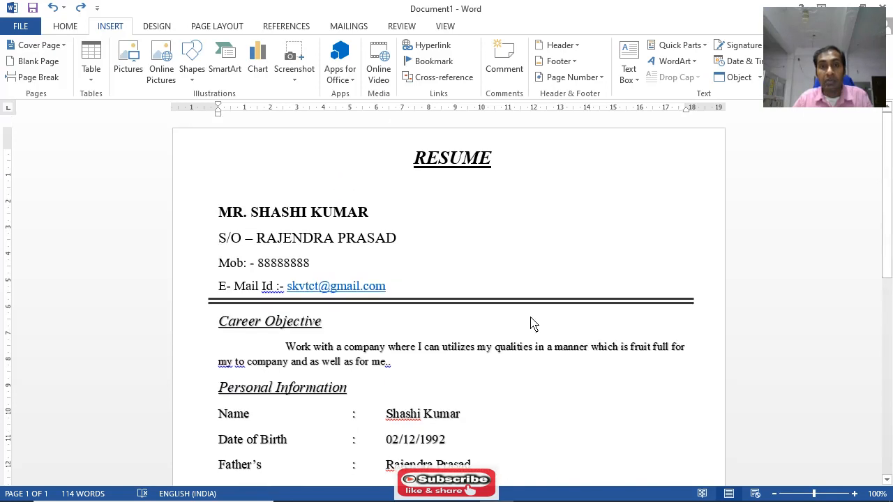
pyautogui.scroll(-10, 475, 308)
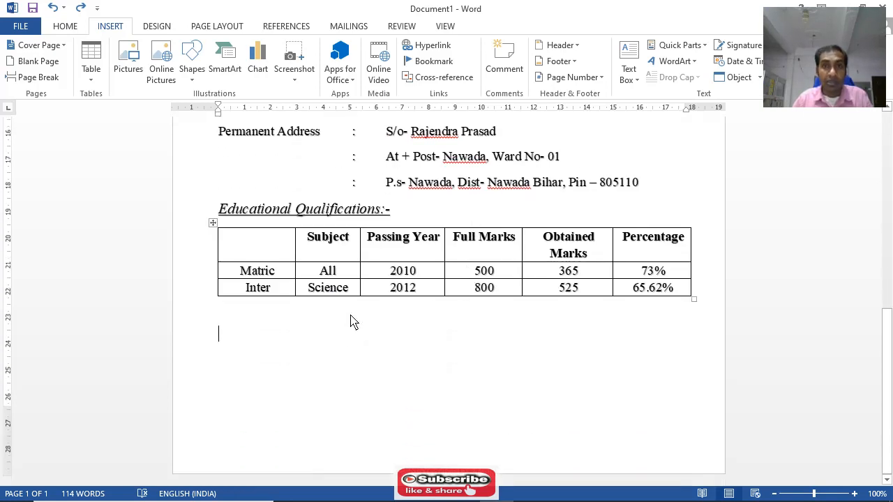
pyautogui.moveTo(272, 253)
pyautogui.mouseDown()
pyautogui.moveTo(510, 267)
pyautogui.moveTo(666, 262)
pyautogui.mouseUp()
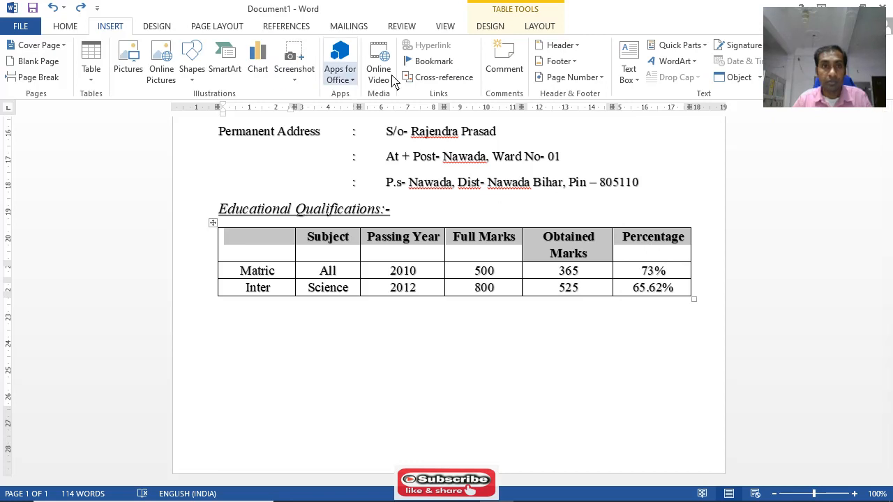
pyautogui.click(491, 28)
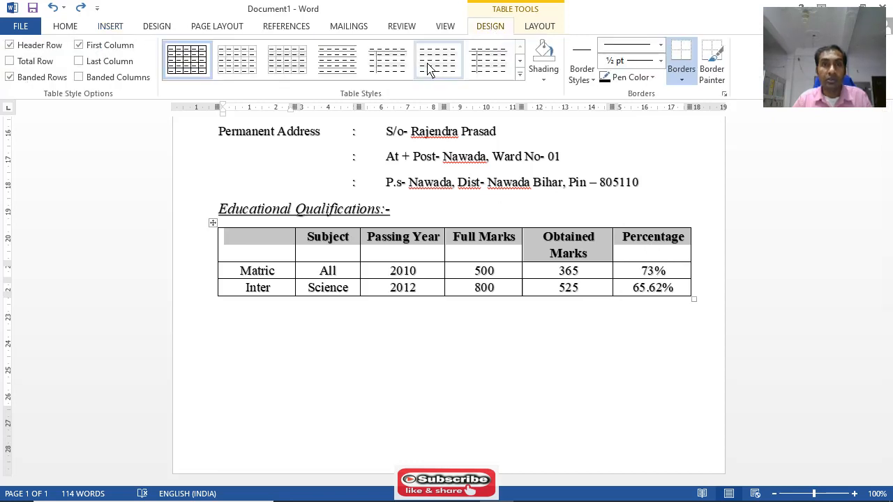
pyautogui.click(520, 75)
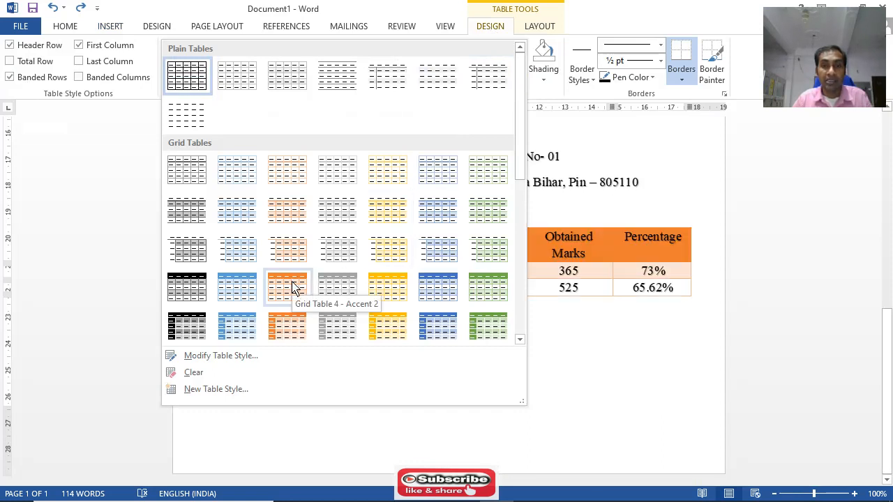
pyautogui.click(195, 284)
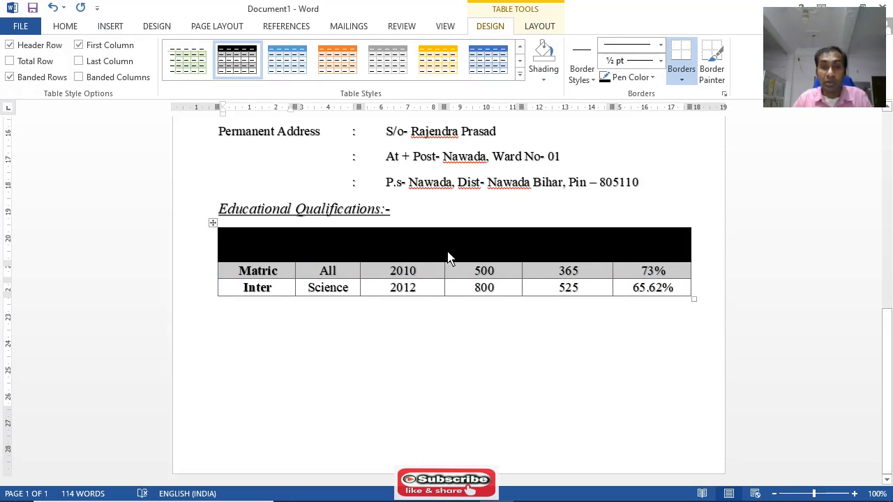
# Set the font colour of the table's header row text to white
pyautogui.click(65, 26)
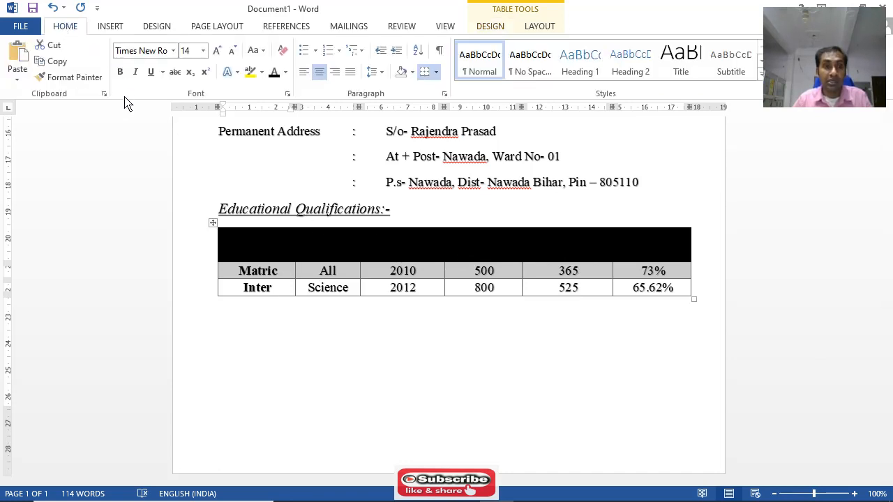
pyautogui.click(286, 72)
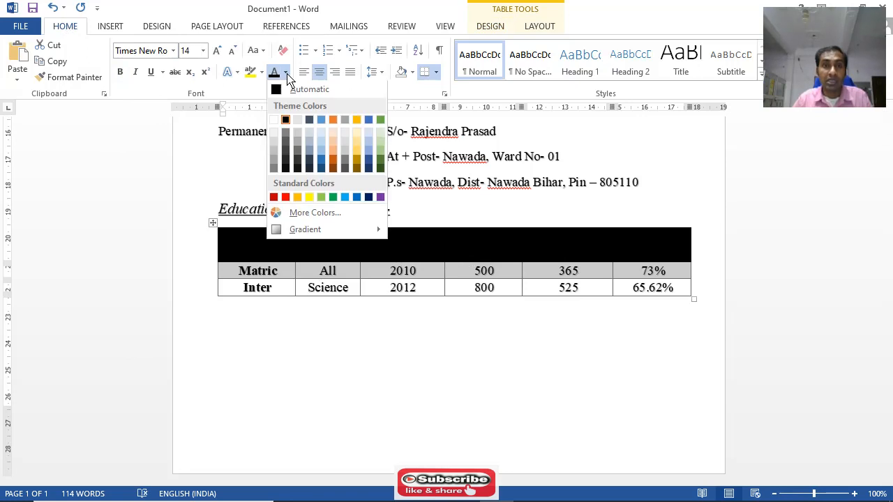
pyautogui.click(274, 120)
pyautogui.click(393, 368)
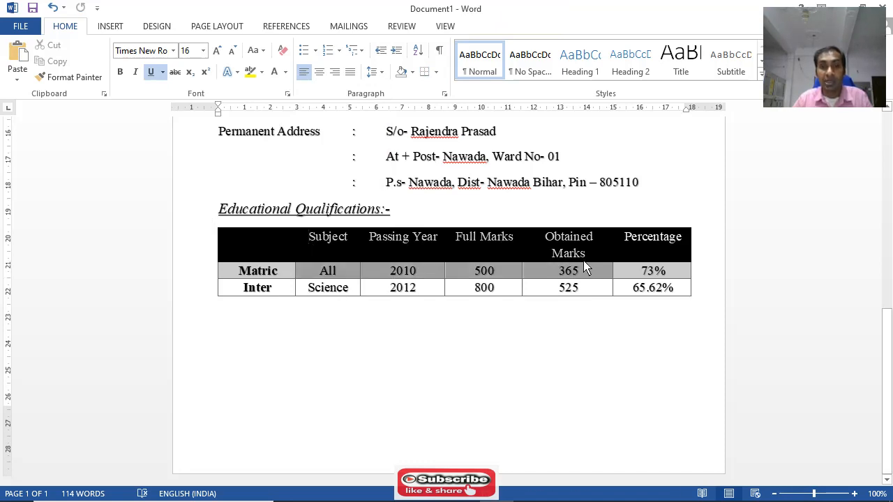
# Change the Educational Qualifications table to the blue version of the Grid Table 4 style
pyautogui.click(676, 253)
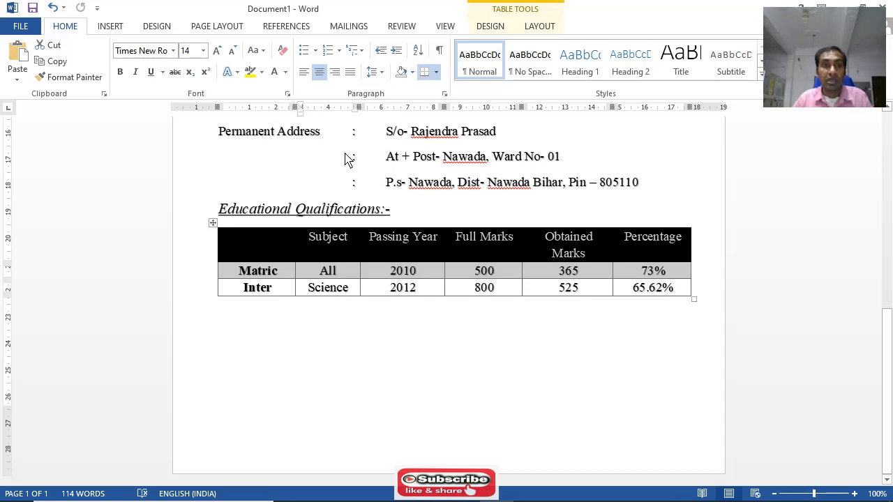
pyautogui.click(491, 26)
pyautogui.click(292, 64)
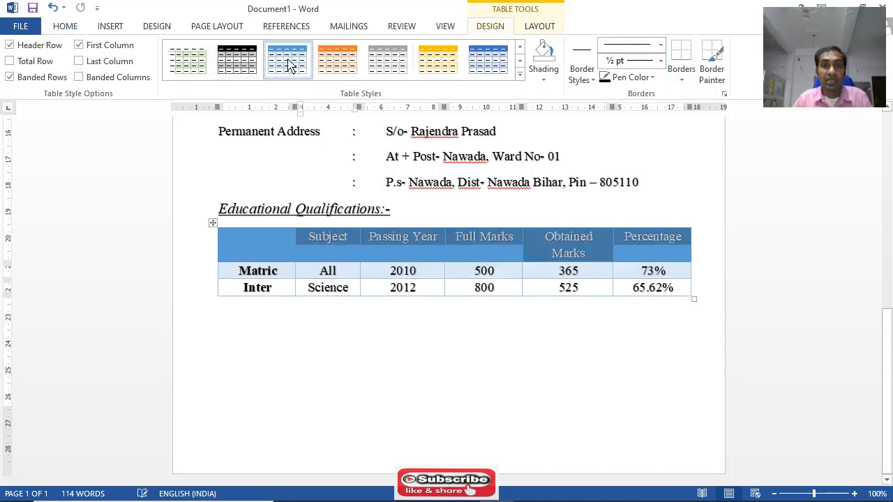
pyautogui.click(579, 383)
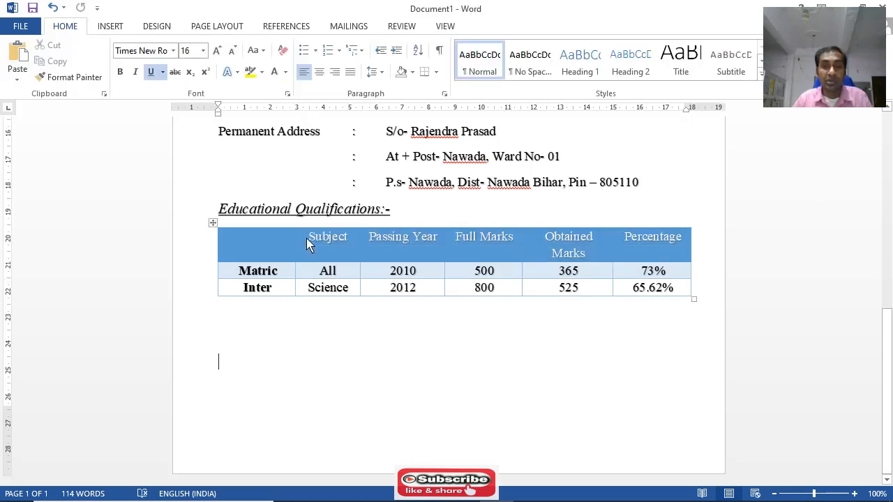
# Apply All Borders to every cell of the Educational Qualifications table
pyautogui.moveTo(290, 236); pyautogui.dragTo(678, 295)
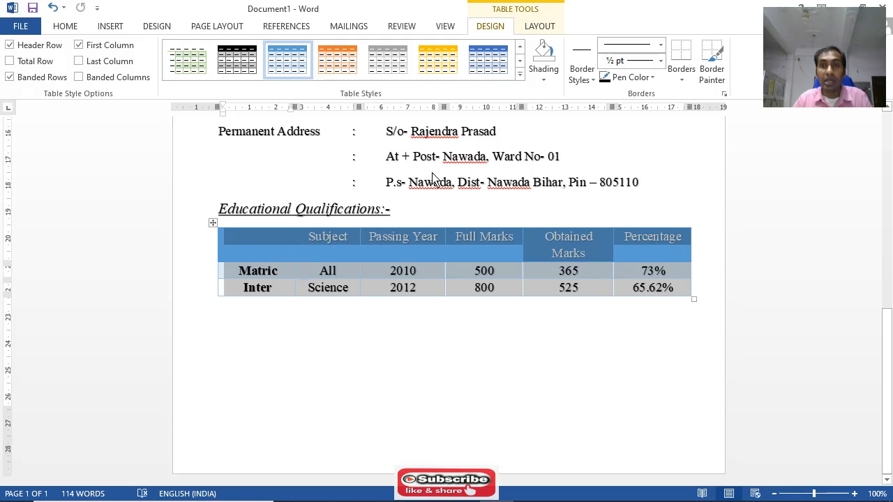
pyautogui.click(681, 81)
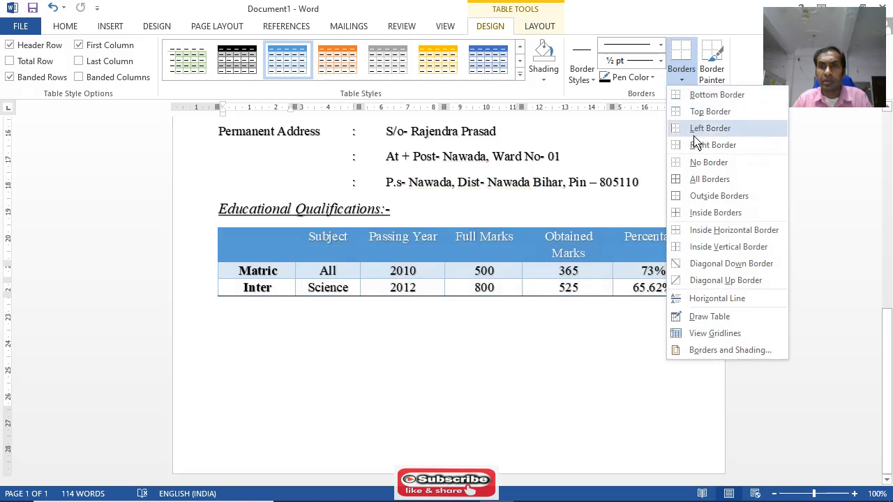
pyautogui.click(708, 179)
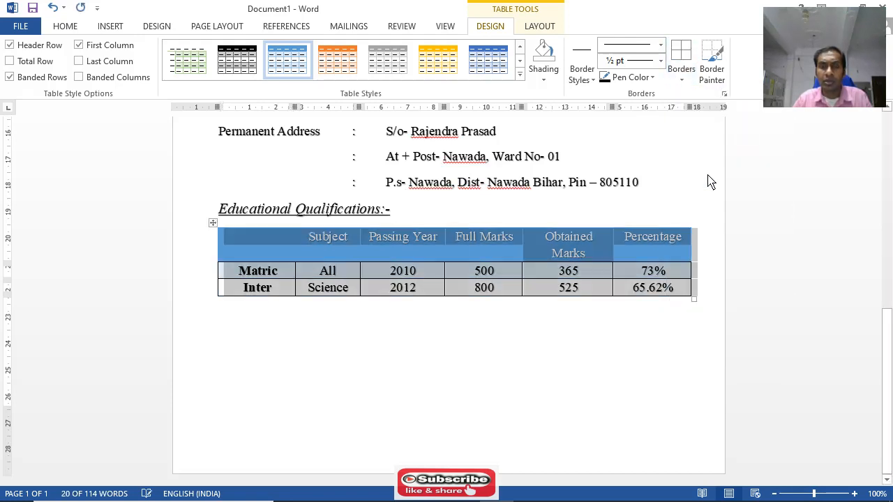
pyautogui.click(528, 377)
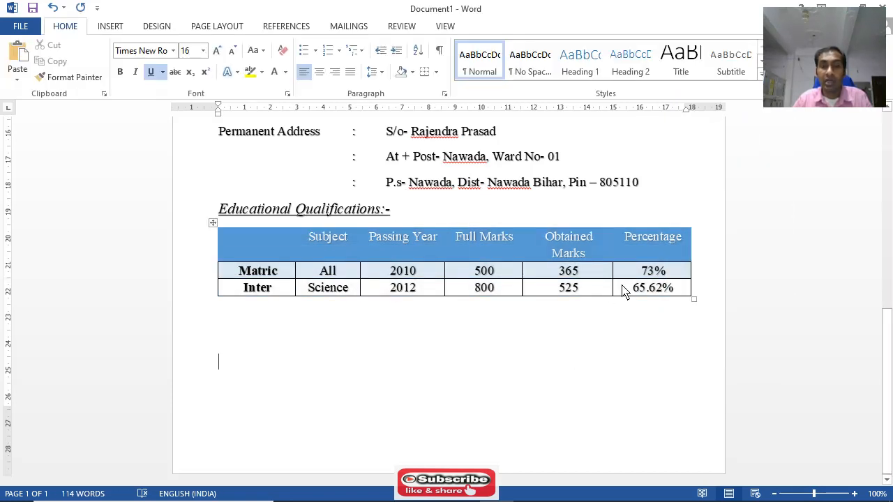
# Turn on the Total Row, Last Column and Banded Columns style options for the Educational Qualifications table
pyautogui.moveTo(281, 237); pyautogui.dragTo(675, 275)
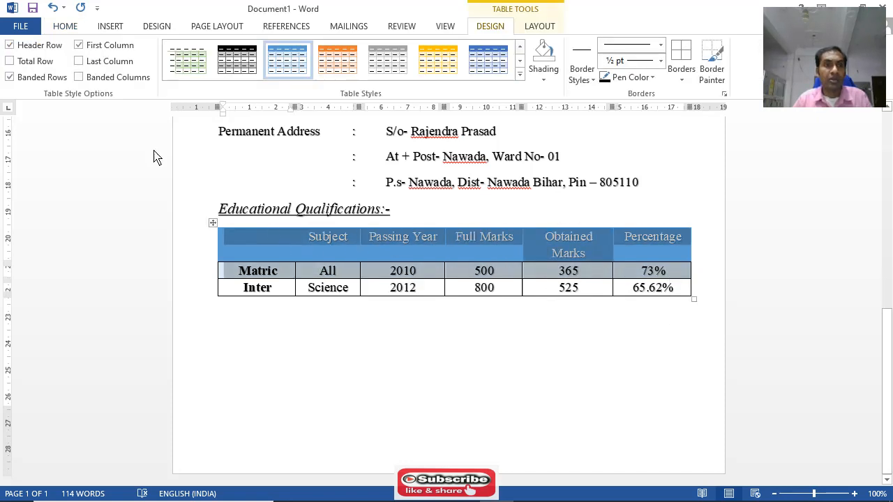
pyautogui.click(19, 64)
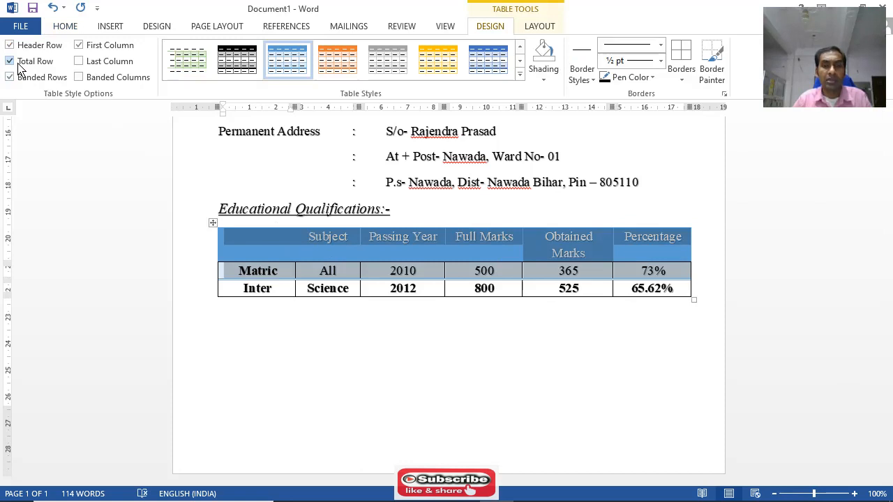
pyautogui.click(79, 61)
pyautogui.click(79, 77)
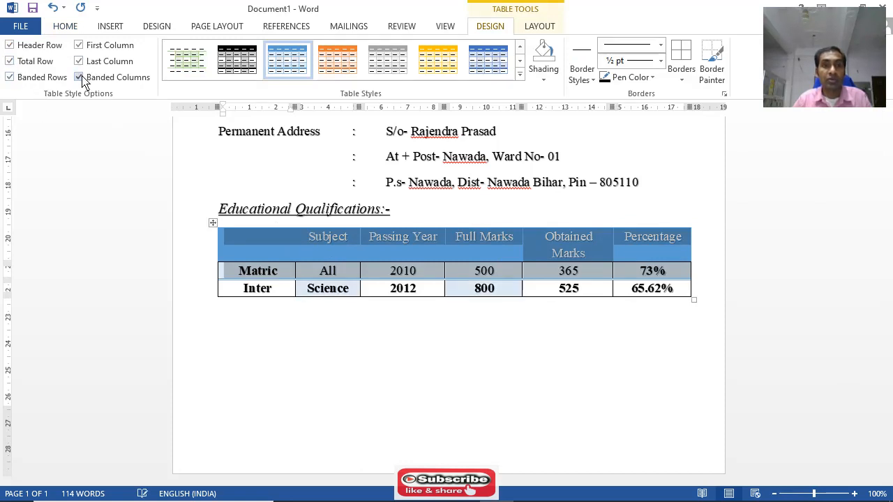
pyautogui.click(500, 393)
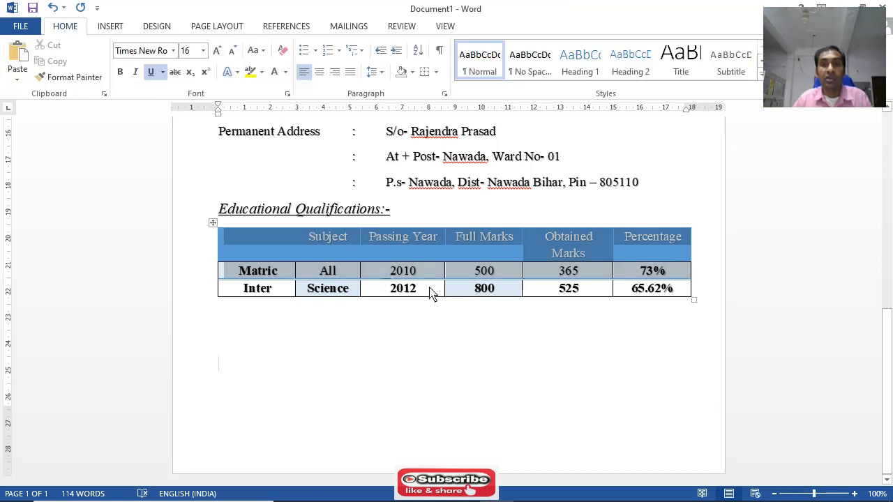
pyautogui.scroll(10, 586, 305)
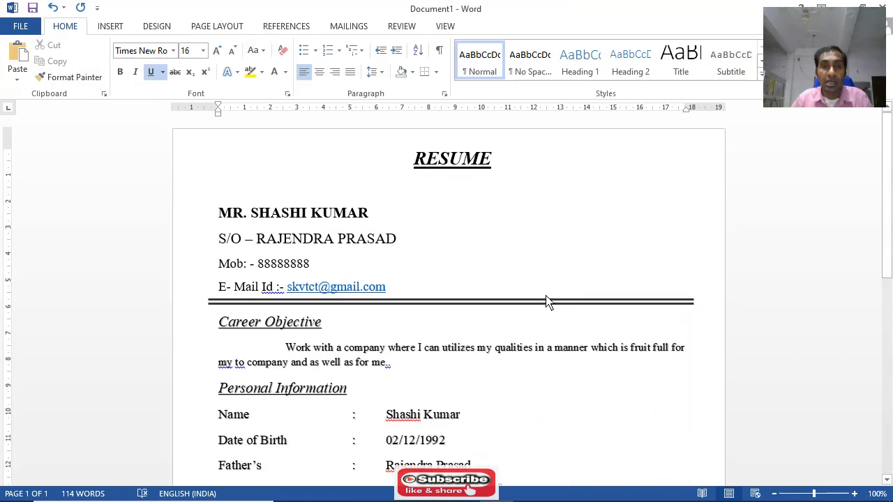
pyautogui.scroll(-10, 525, 302)
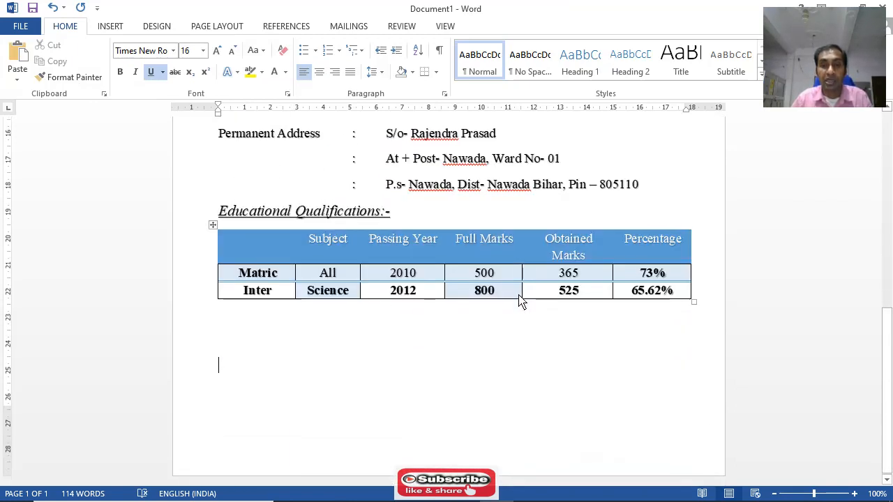
# Shade the RESUME title paragraph with the standard light blue colour
pyautogui.scroll(10, 452, 328)
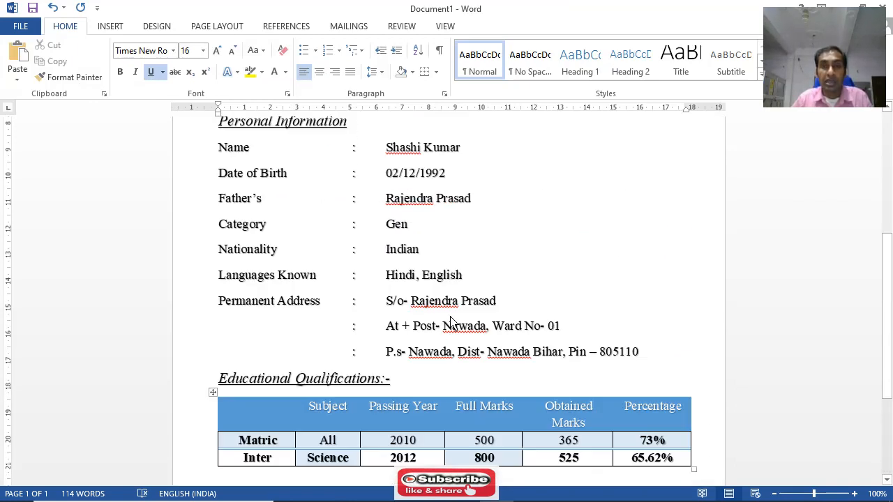
pyautogui.moveTo(417, 165); pyautogui.dragTo(508, 171)
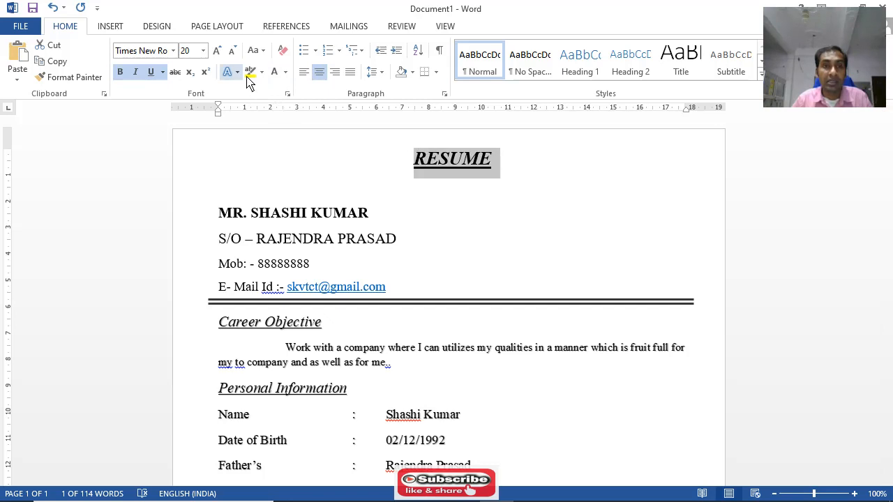
pyautogui.click(413, 72)
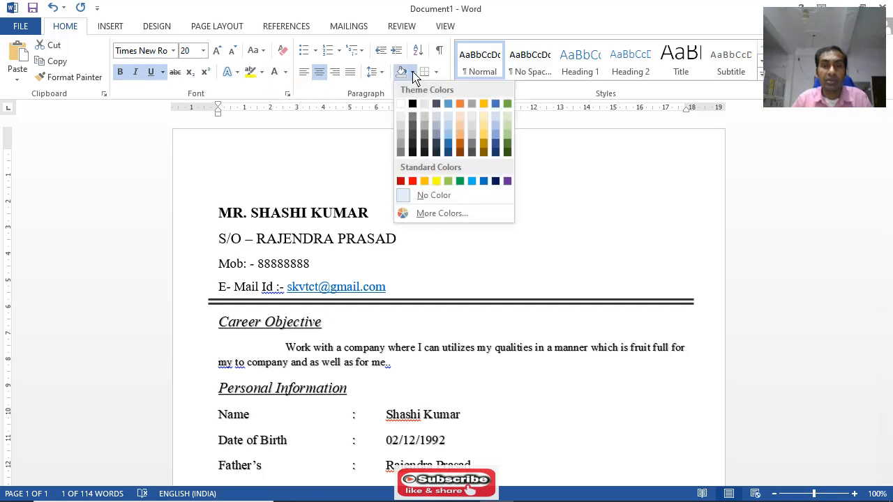
pyautogui.click(472, 182)
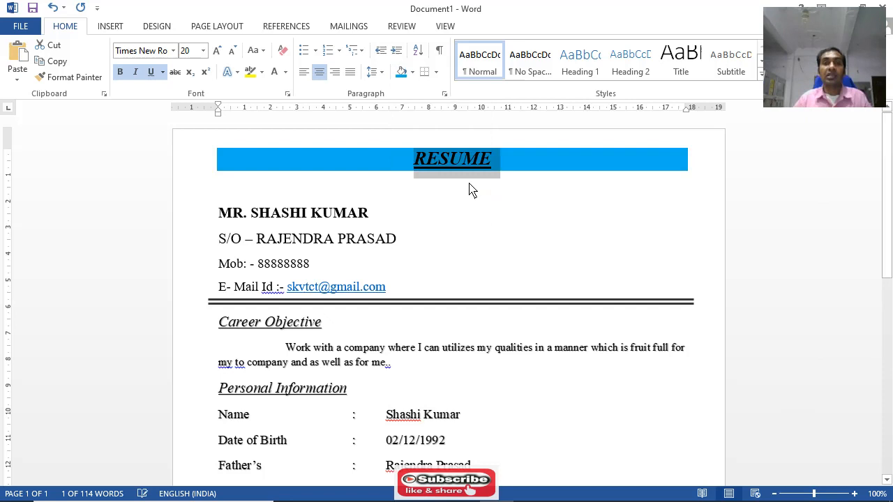
pyautogui.click(528, 198)
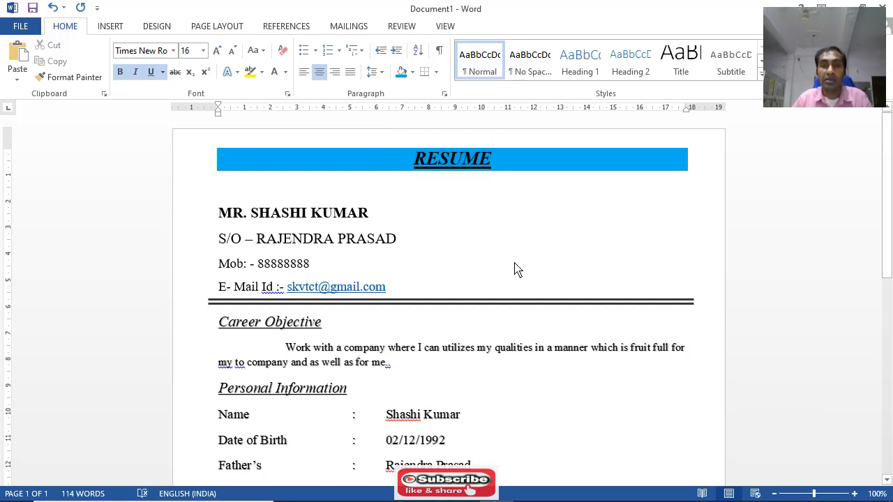
# Draw a near-square rectangle below the RESUME banner, in the blank area beside the contact details and above the double line
pyautogui.scroll(-5, 450, 258)
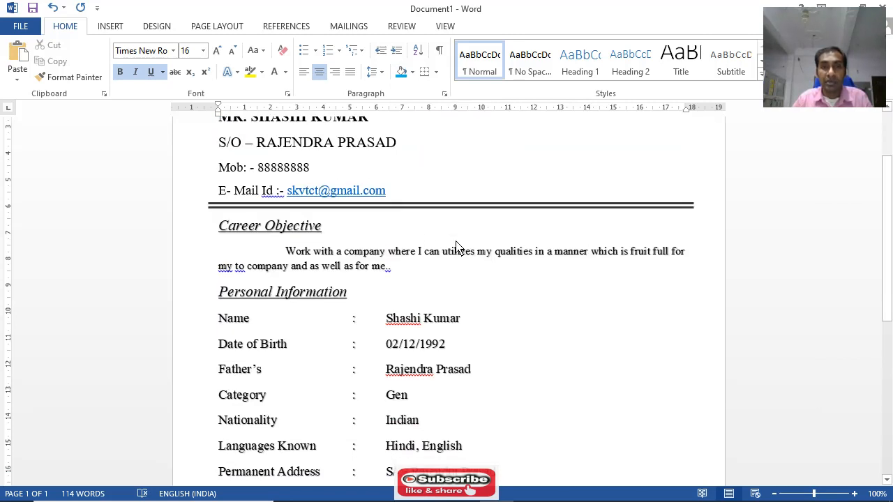
pyautogui.scroll(-2, 450, 261)
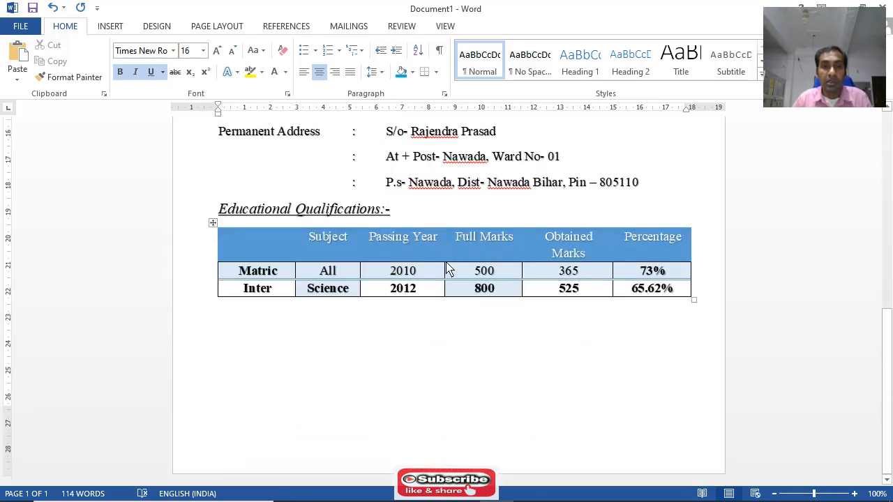
pyautogui.scroll(4, 446, 279)
pyautogui.scroll(-3, 458, 274)
pyautogui.scroll(-4, 459, 274)
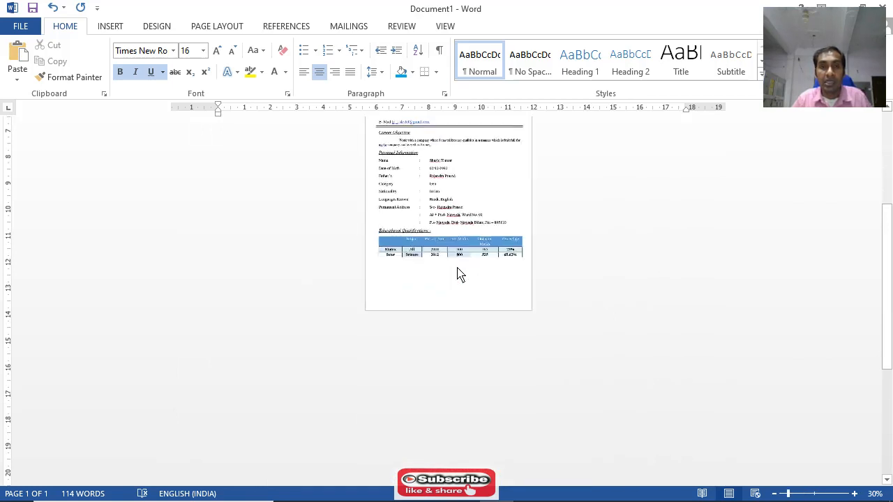
pyautogui.scroll(5, 458, 273)
pyautogui.scroll(1, 458, 273)
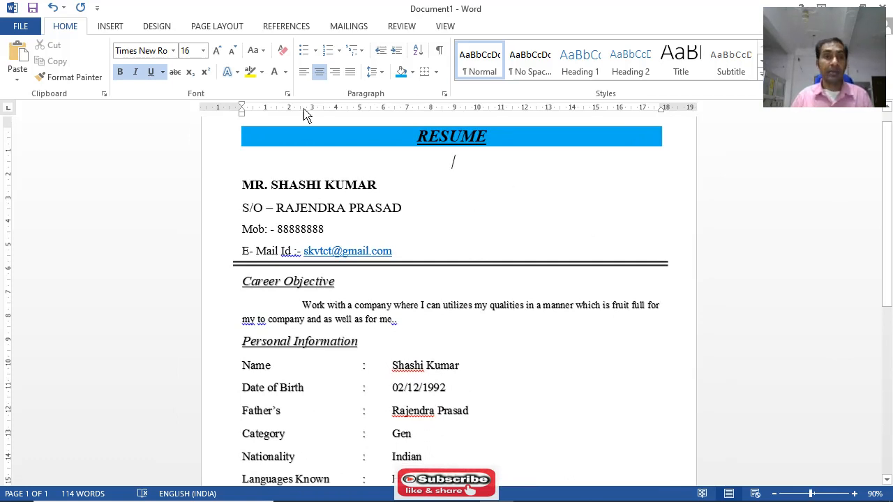
pyautogui.click(112, 28)
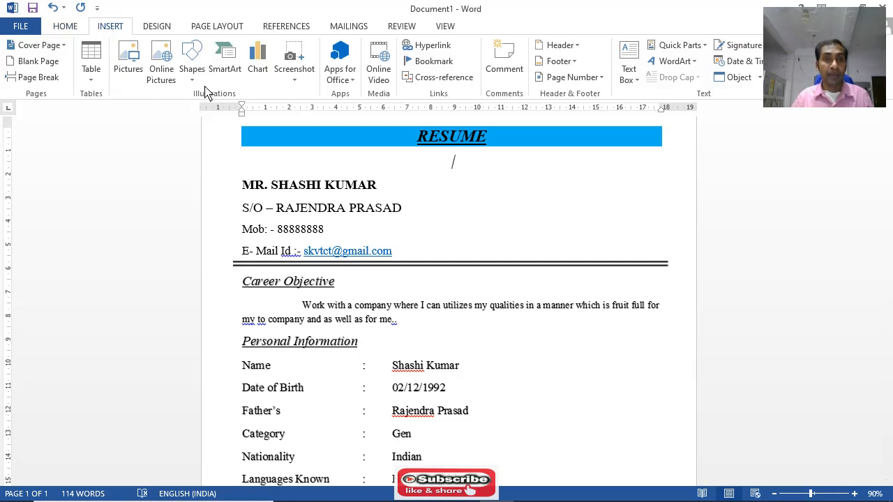
pyautogui.click(192, 67)
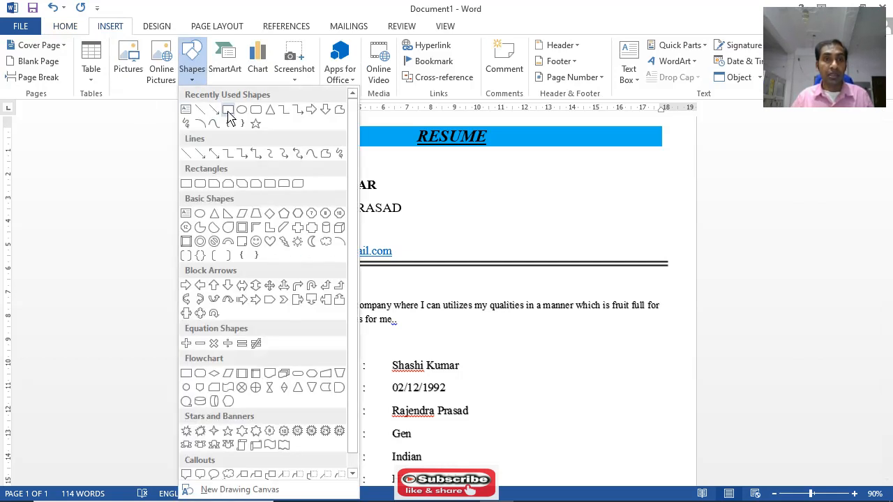
pyautogui.click(228, 112)
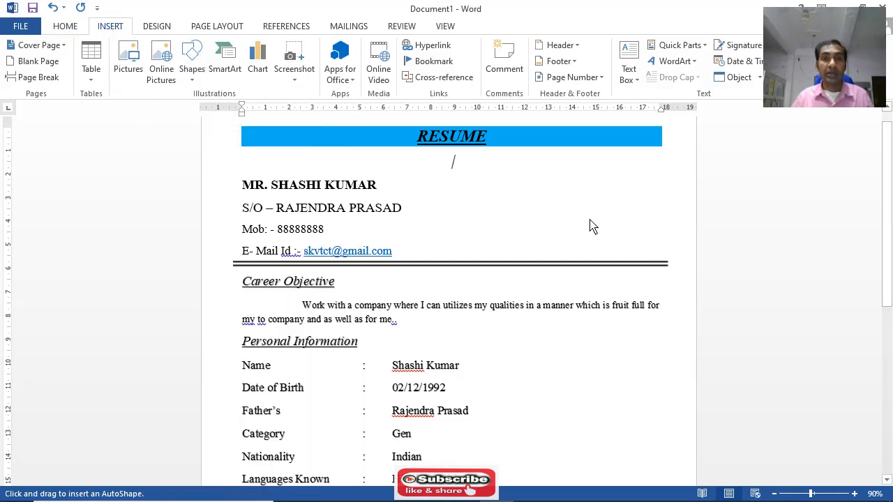
pyautogui.moveTo(549, 161)
pyautogui.mouseDown()
pyautogui.moveTo(576, 213)
pyautogui.moveTo(640, 257)
pyautogui.mouseUp()
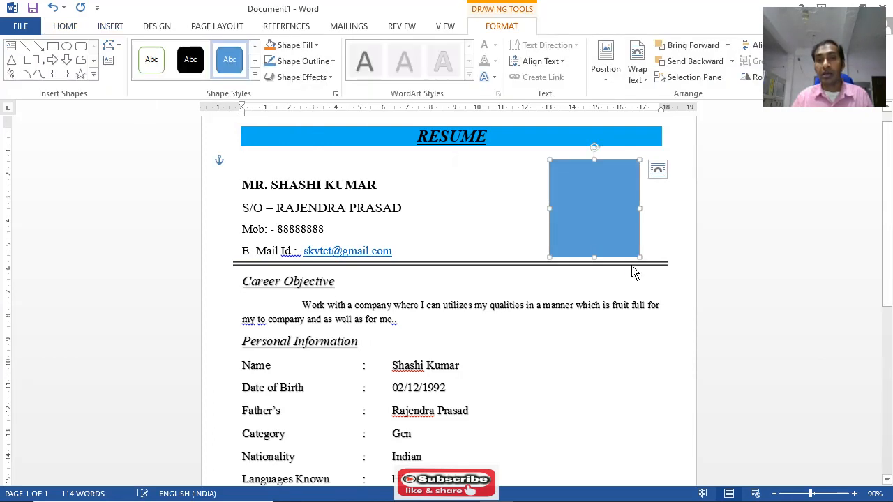
# Add the text "Affix" inside the rectangle, correcting its spelling with the suggested word
pyautogui.rightClick(577, 184)
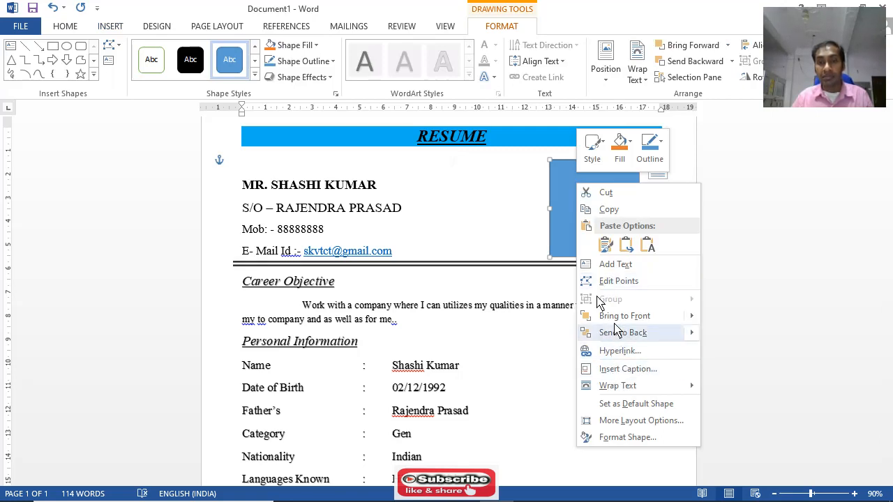
pyautogui.click(617, 266)
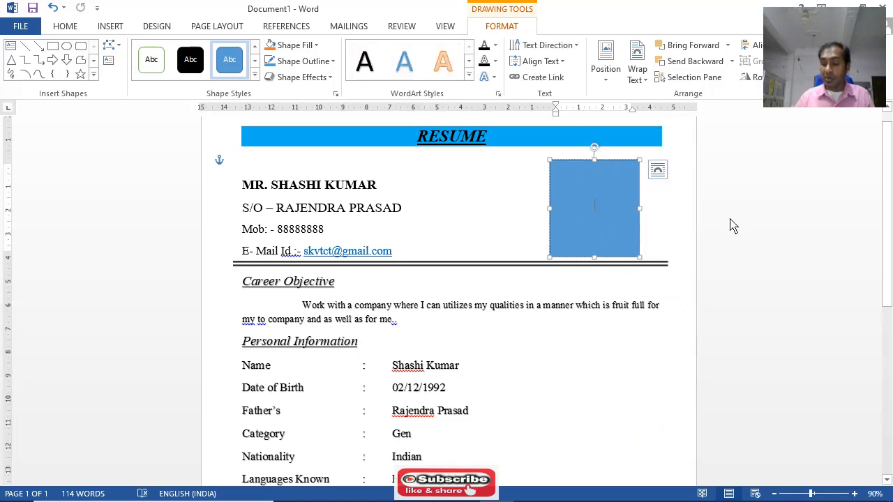
pyautogui.write('P')
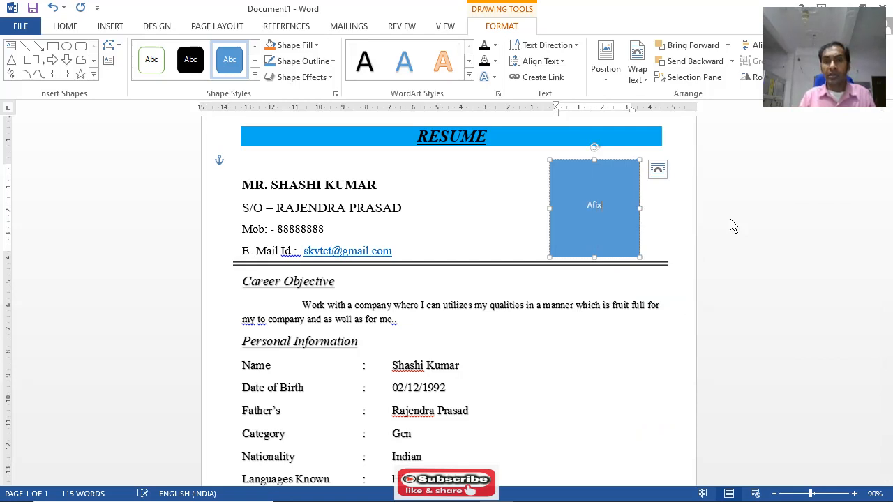
pyautogui.press('Return')
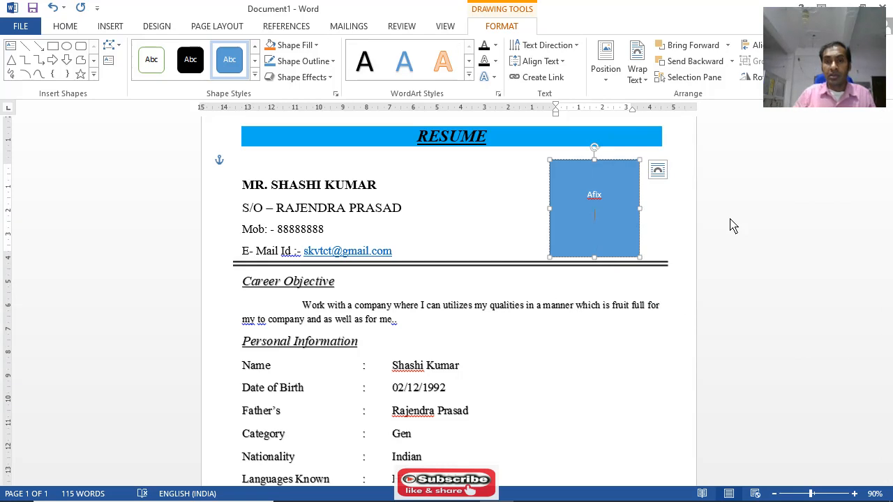
pyautogui.rightClick(594, 198)
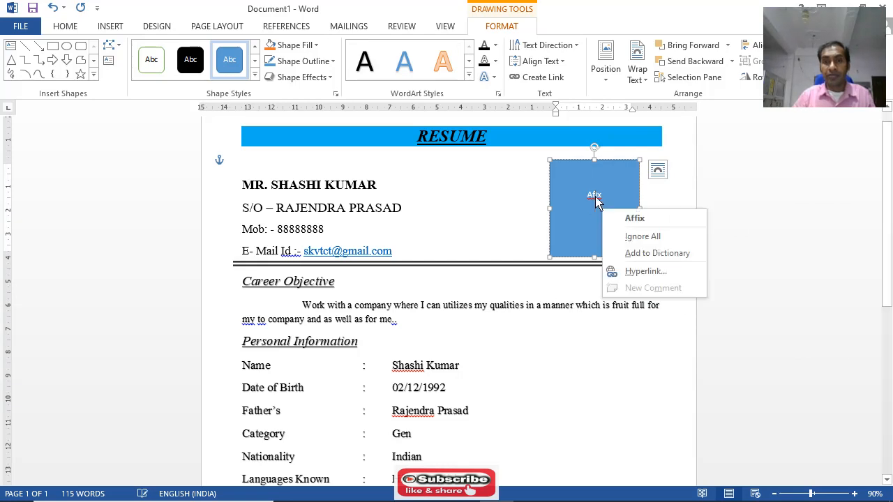
pyautogui.click(635, 219)
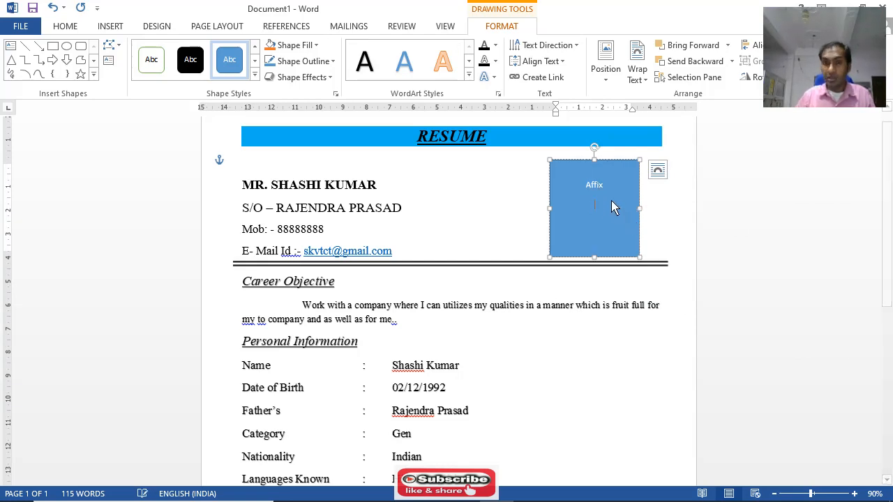
# Add "Passport Size Photo" on the line below "Affix" in the rectangle
pyautogui.press('Return')
pyautogui.write('Pa')
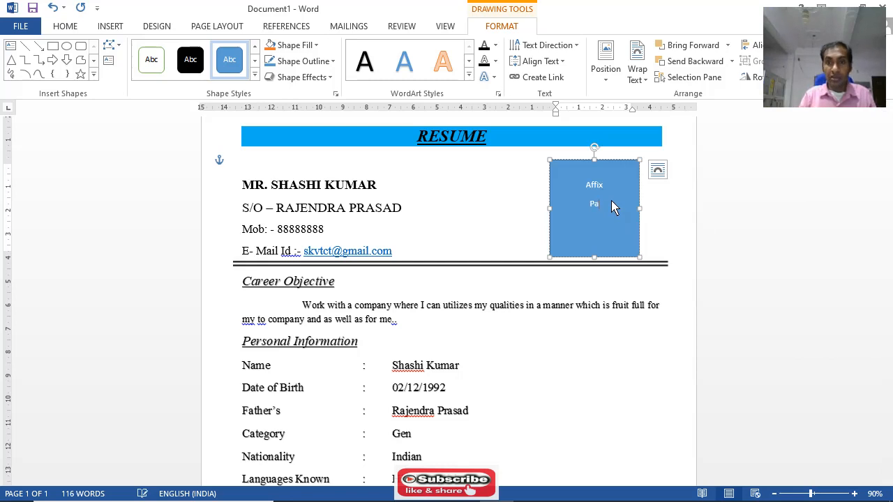
pyautogui.write('sspo')
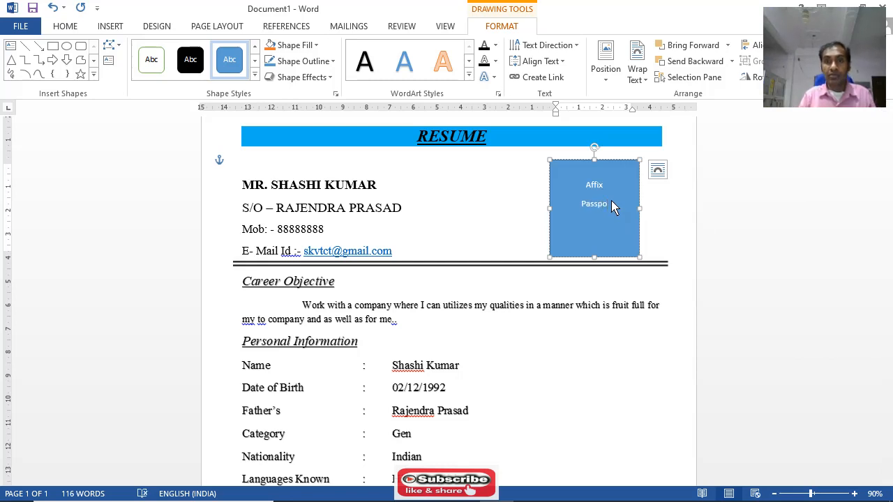
pyautogui.write('rt s')
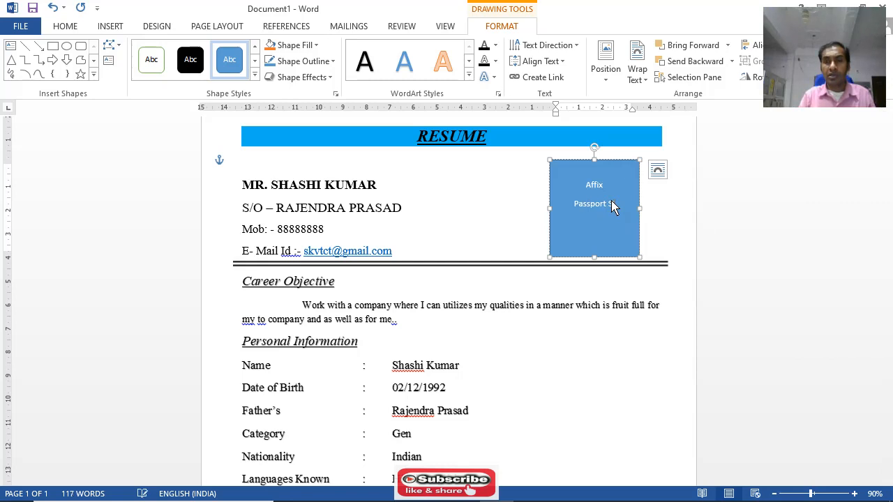
pyautogui.write('iz')
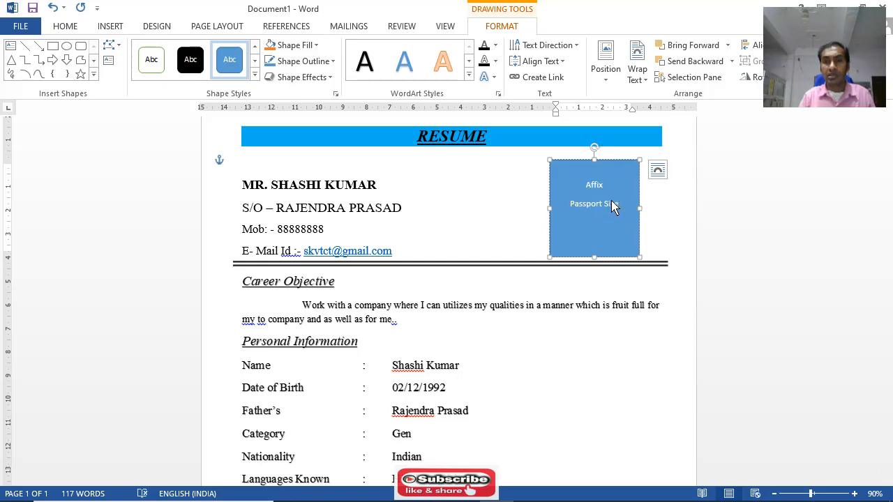
pyautogui.write('e Photo')
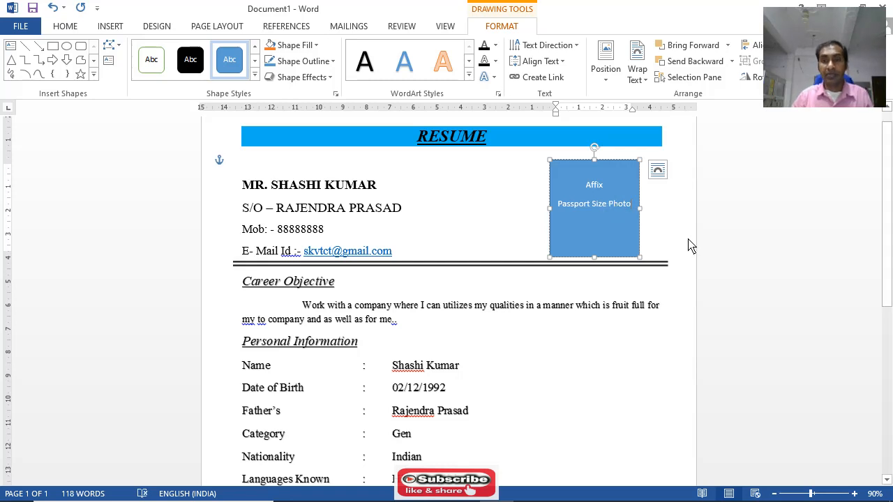
pyautogui.click(745, 237)
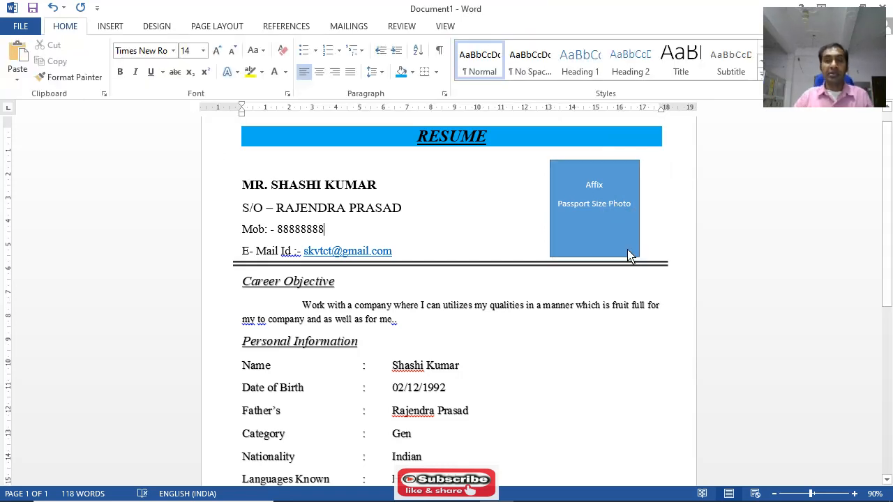
# Apply the preset shape style with white fill, black outline and black text to the photo rectangle
pyautogui.scroll(-1, 502, 269)
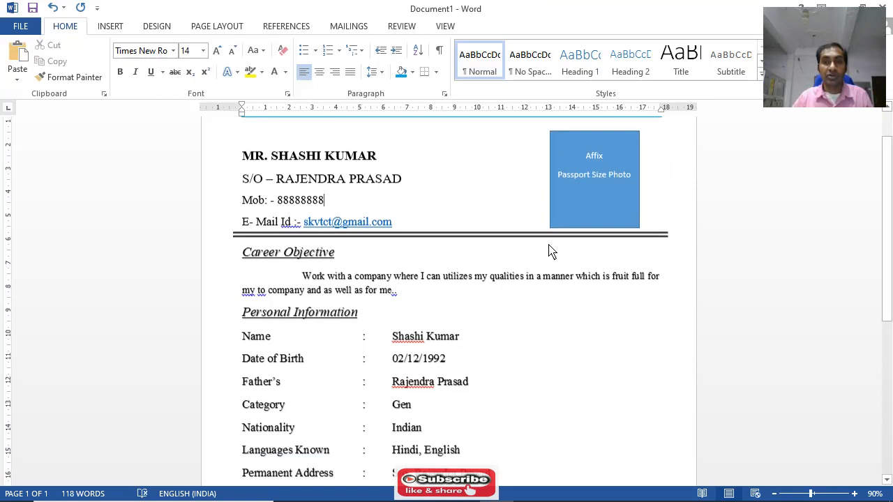
pyautogui.click(584, 216)
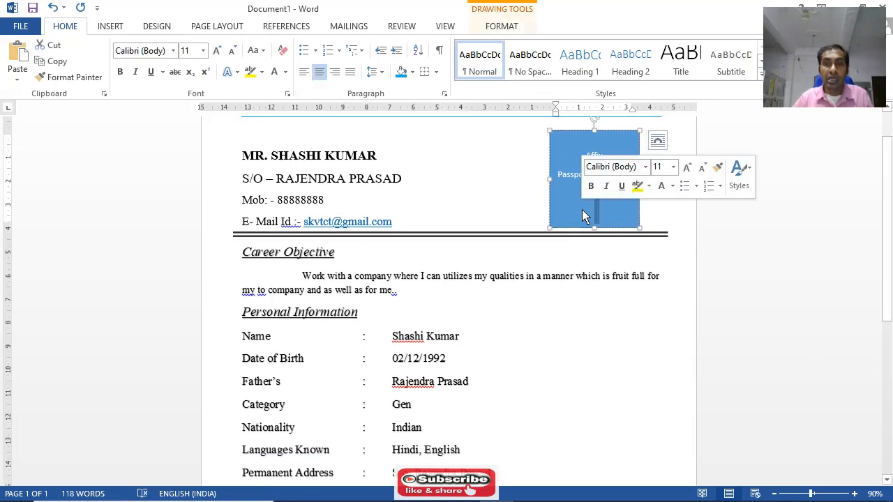
pyautogui.doubleClick(551, 182)
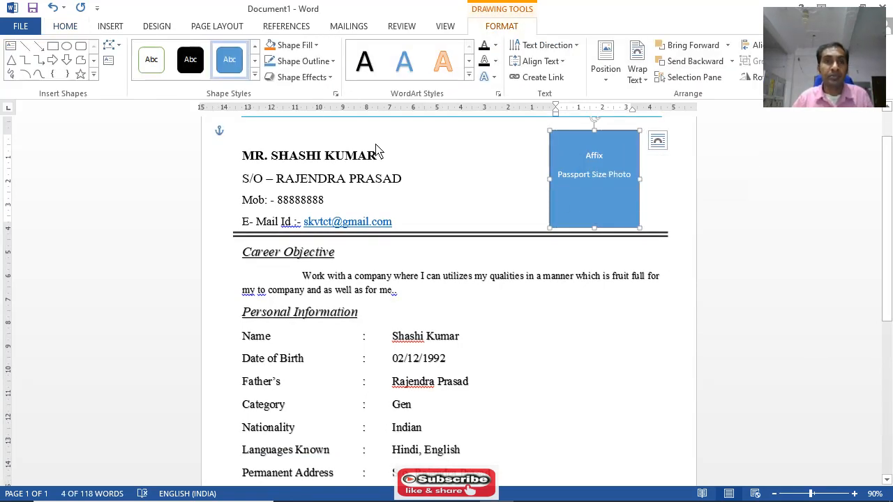
pyautogui.click(255, 75)
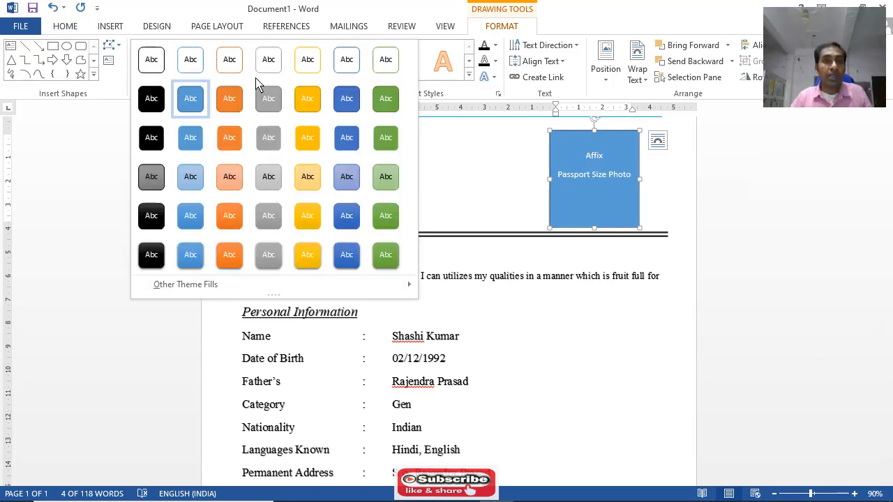
pyautogui.click(162, 64)
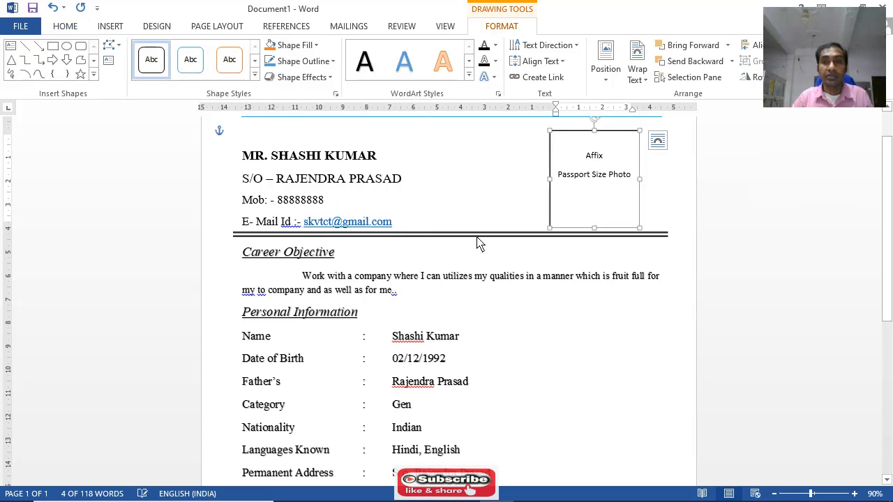
pyautogui.click(654, 347)
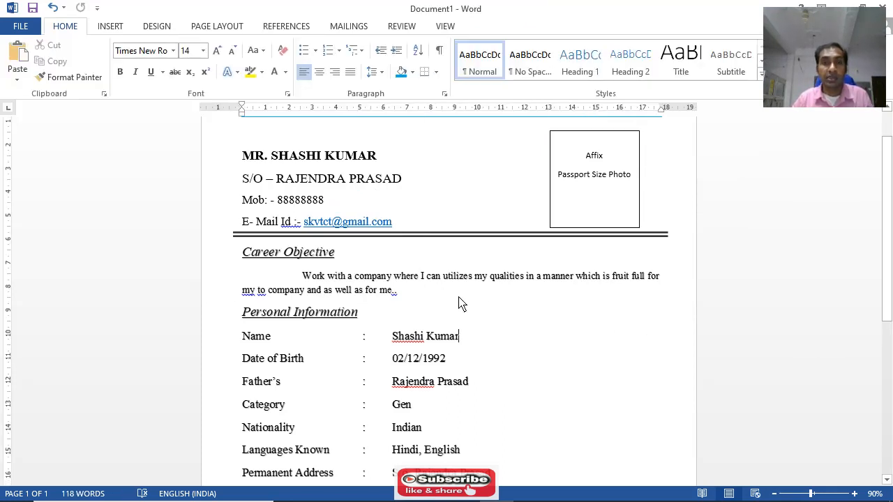
# Add the heading text "Technical Qualifications:-" on the line directly below the educational qualifications table
pyautogui.scroll(1, 454, 296)
pyautogui.scroll(-5, 454, 268)
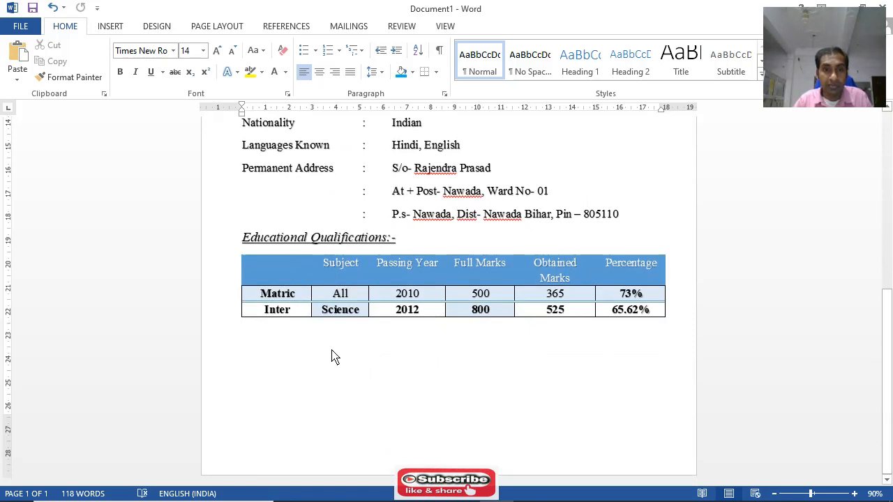
pyautogui.doubleClick(253, 338)
pyautogui.click(247, 334)
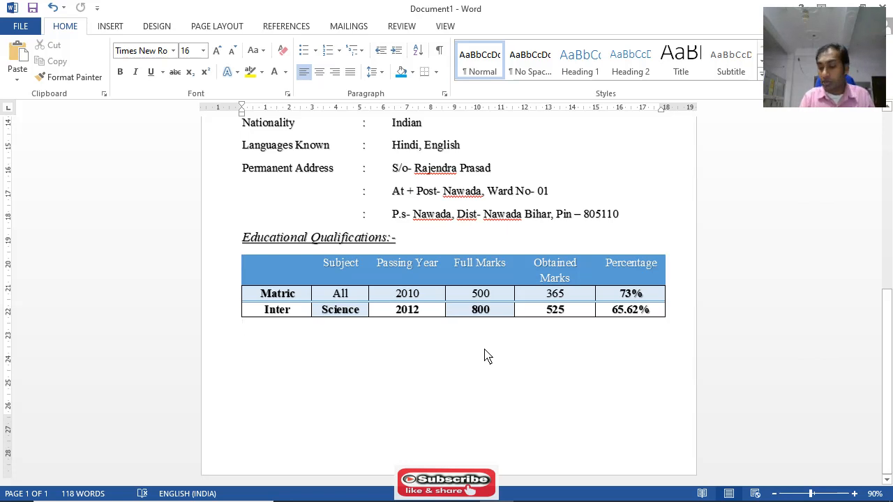
pyautogui.write('Technica')
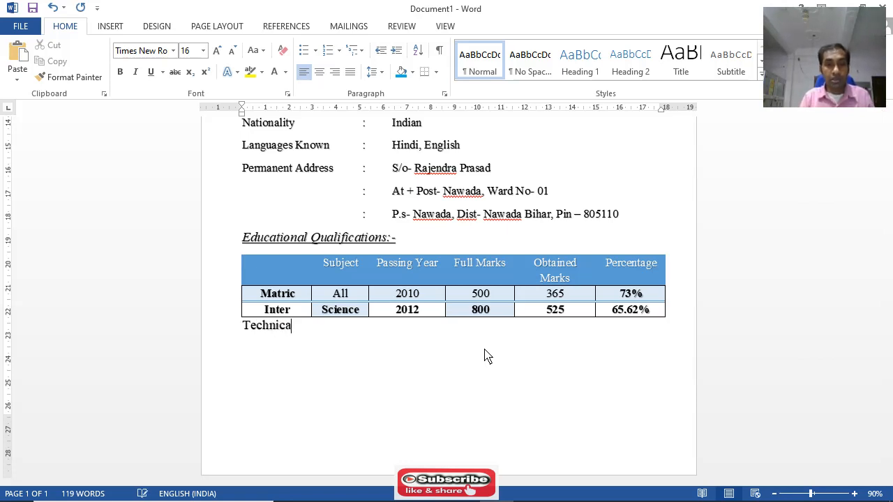
pyautogui.write('W')
pyautogui.press('BackSpace')
pyautogui.write('Qua')
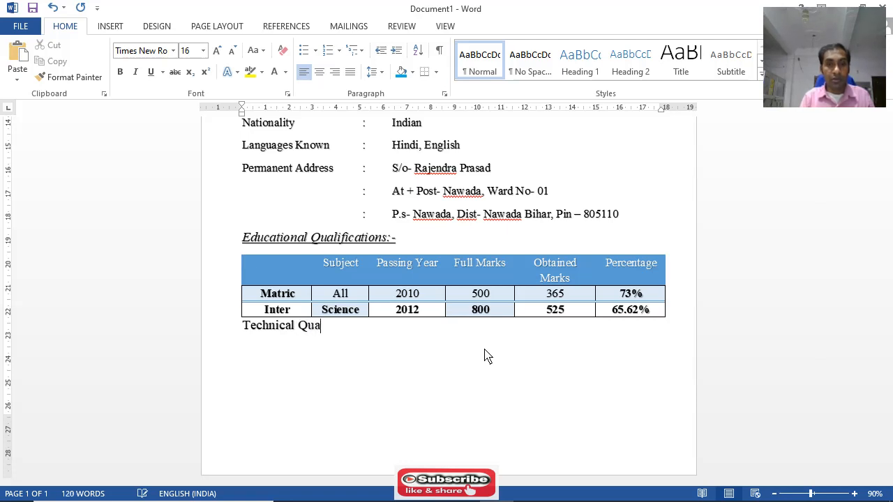
pyautogui.write('lifications')
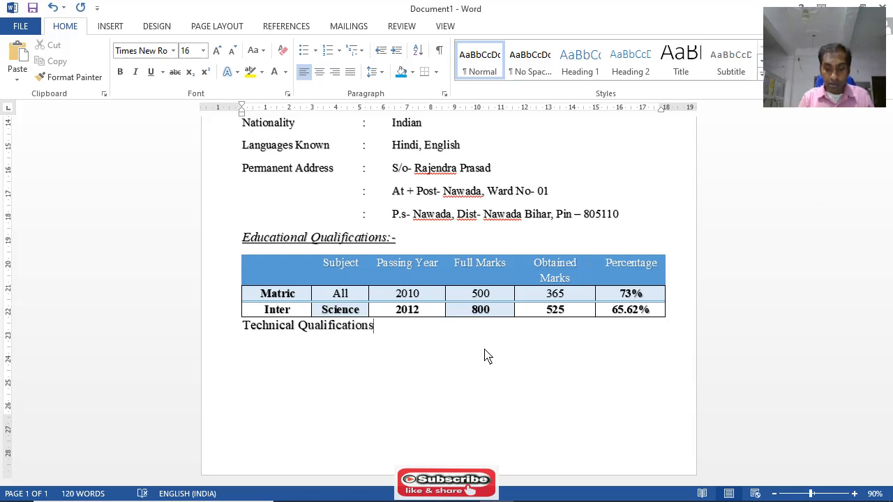
pyautogui.write(':-')
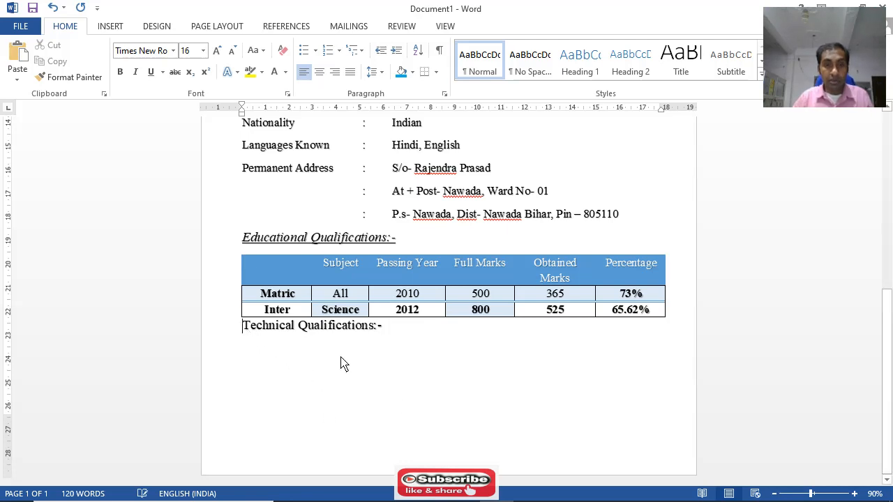
# Insert an empty line between the table and the "Technical Qualifications:-" heading and reduce its font size to 1
pyautogui.press('Return')
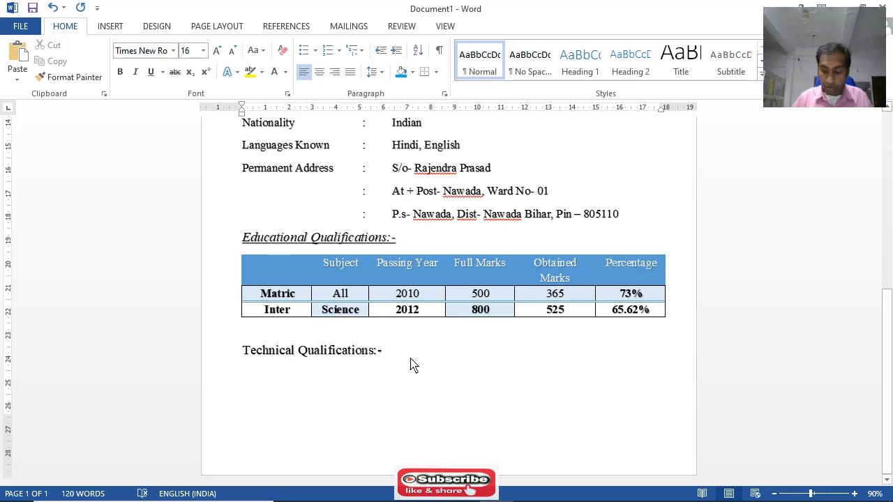
pyautogui.hotkey('ctrl', '[')
pyautogui.hotkey('ctrl', '[')
pyautogui.hotkey('ctrl', '[')
pyautogui.hotkey('ctrl', '[')
pyautogui.hotkey('ctrl', '[')
pyautogui.hotkey('ctrl', '[')
pyautogui.hotkey('ctrl', '[')
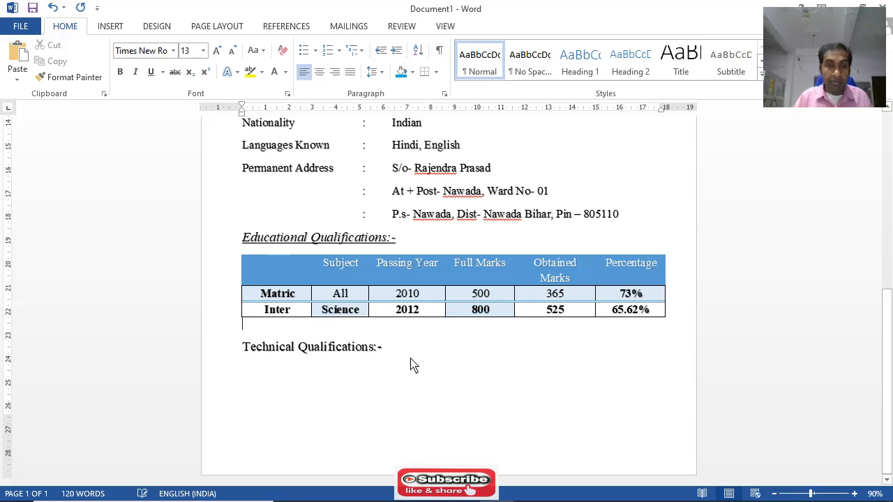
pyautogui.hotkey('ctrl', '[')
pyautogui.hotkey('ctrl', '[')
pyautogui.hotkey('ctrl', '[')
pyautogui.hotkey('ctrl', '[')
pyautogui.hotkey('ctrl', '[')
pyautogui.hotkey('ctrl', '[')
pyautogui.hotkey('ctrl', '[')
pyautogui.hotkey('ctrl', '[')
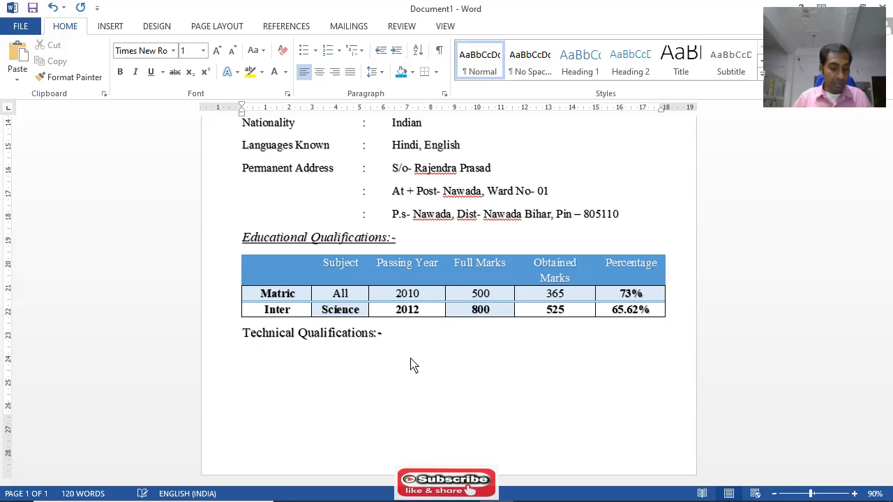
# Review the resume layout from the RESUME banner down to the "Technical Qualifications:-" heading
pyautogui.scroll(10, 408, 356)
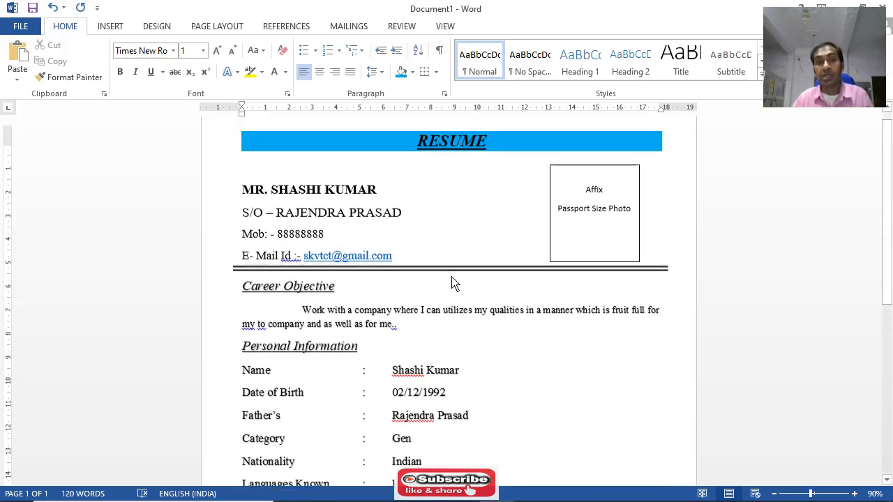
pyautogui.scroll(-5, 405, 315)
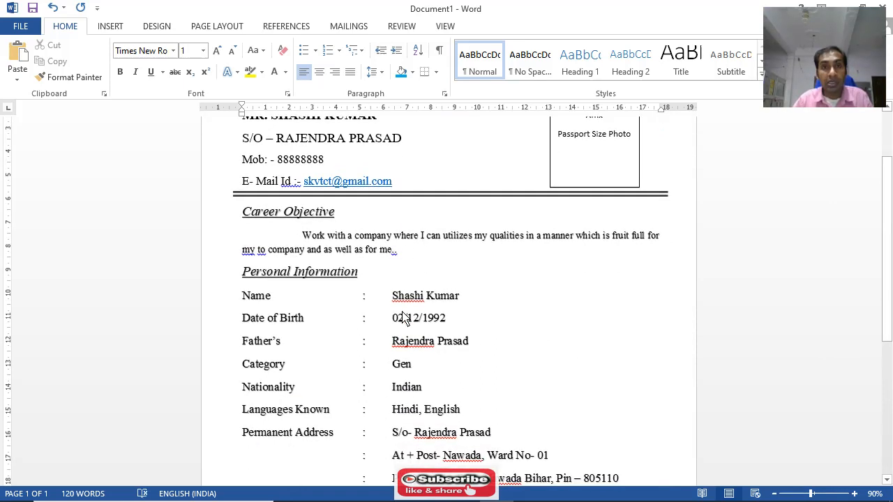
pyautogui.scroll(-3, 403, 315)
pyautogui.scroll(5, 442, 293)
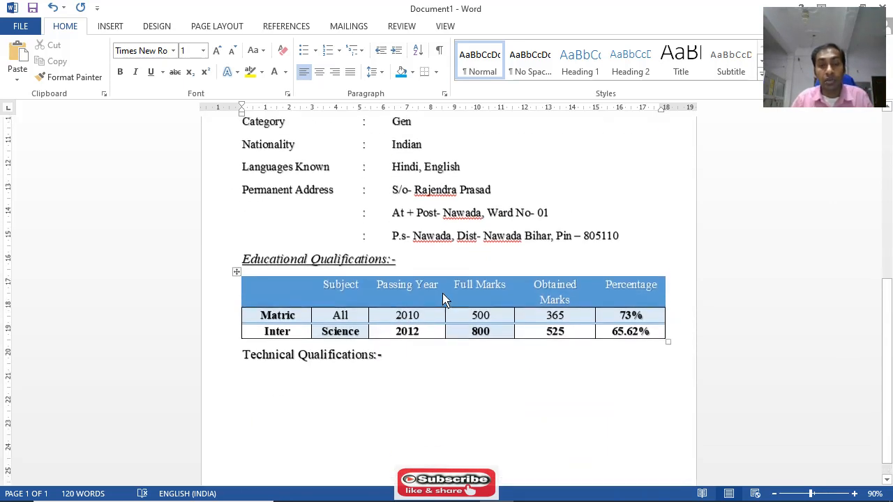
pyautogui.scroll(3, 446, 301)
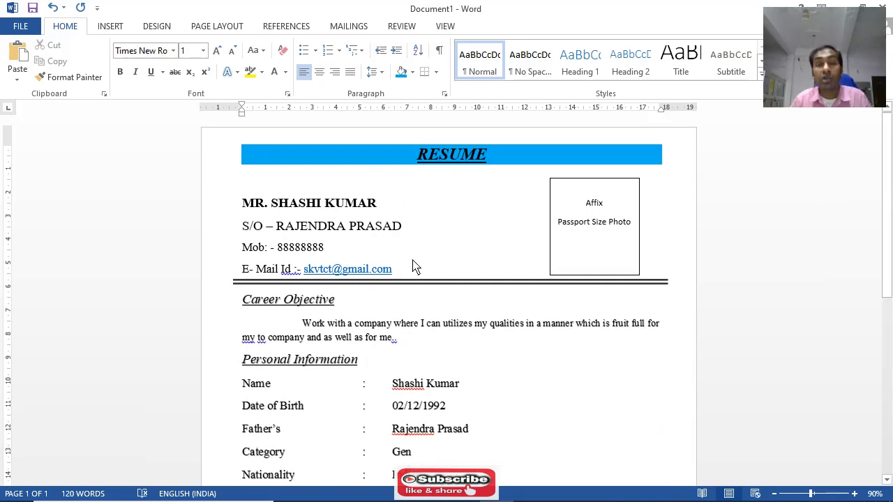
pyautogui.scroll(-3, 412, 316)
pyautogui.scroll(3, 412, 315)
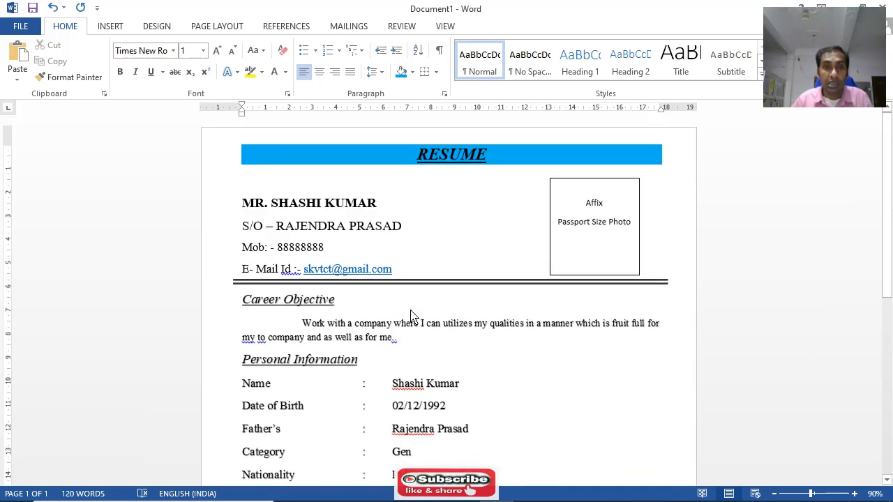
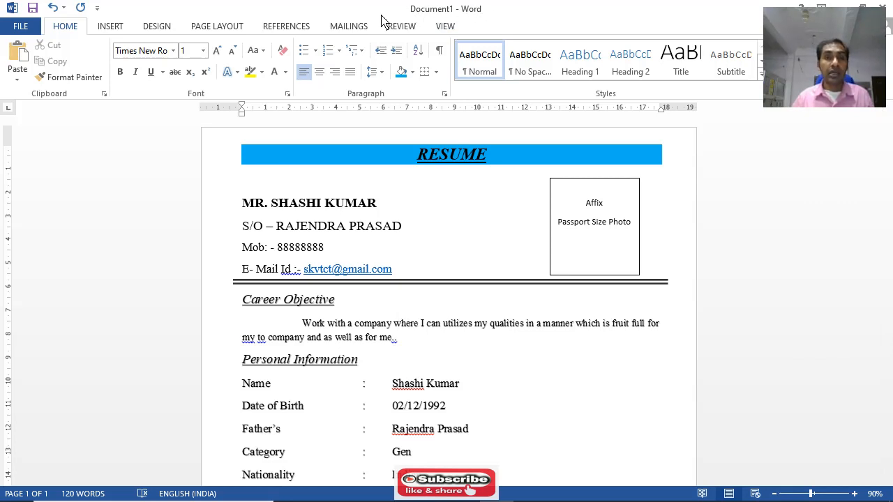
# Save the document to the Desktop as a Word Document with the file name RESUME
pyautogui.click(32, 10)
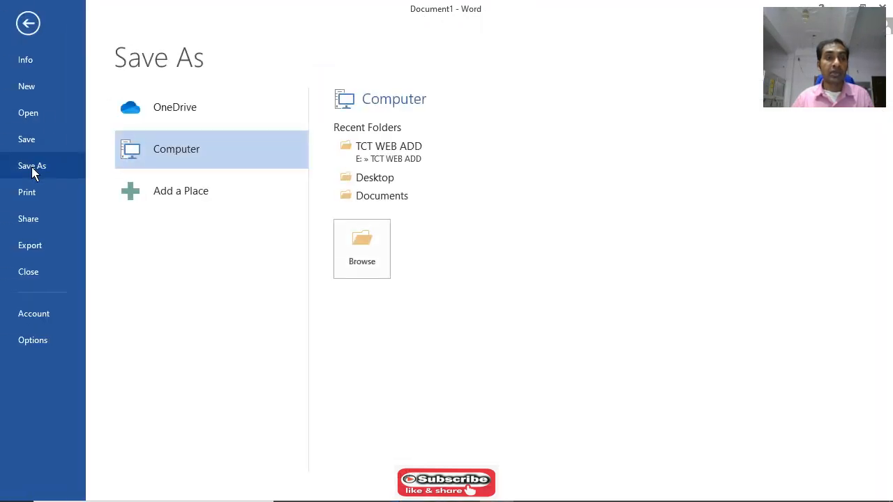
pyautogui.click(371, 180)
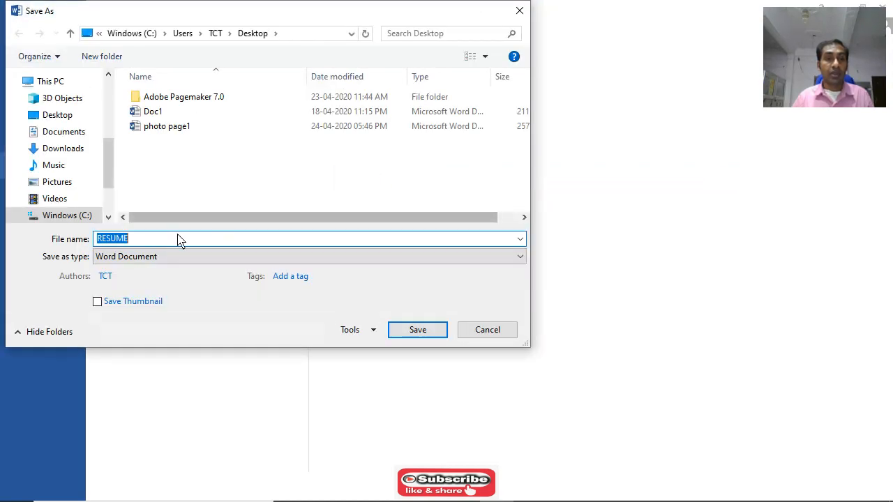
pyautogui.click(139, 243)
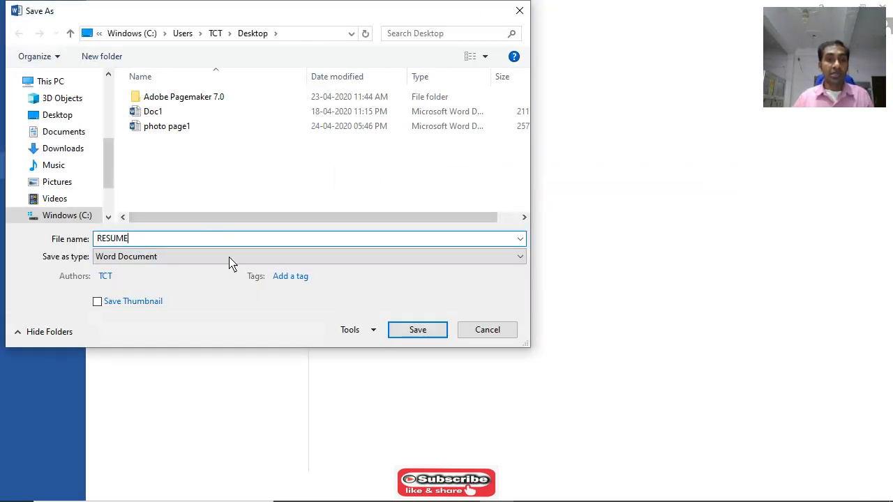
pyautogui.click(411, 330)
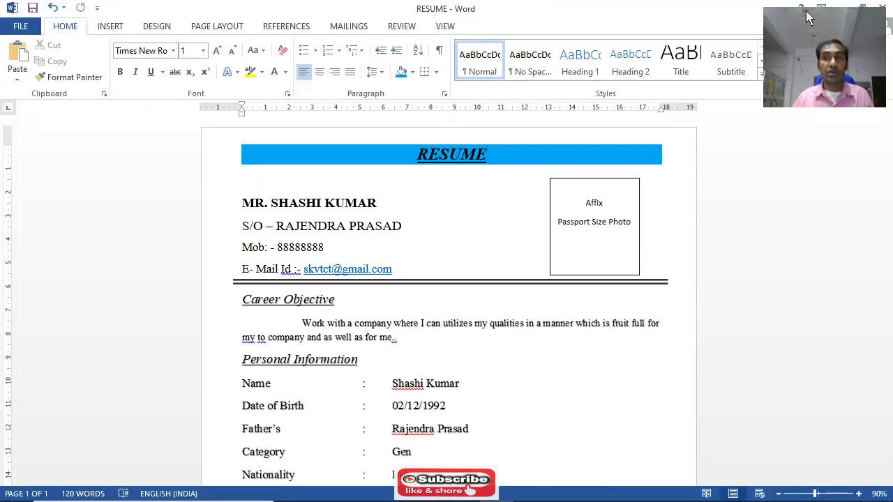
# Minimise the document and close the Calculator to check the saved RESUME file on the desktop, and return to the document
pyautogui.doubleClick(725, 17)
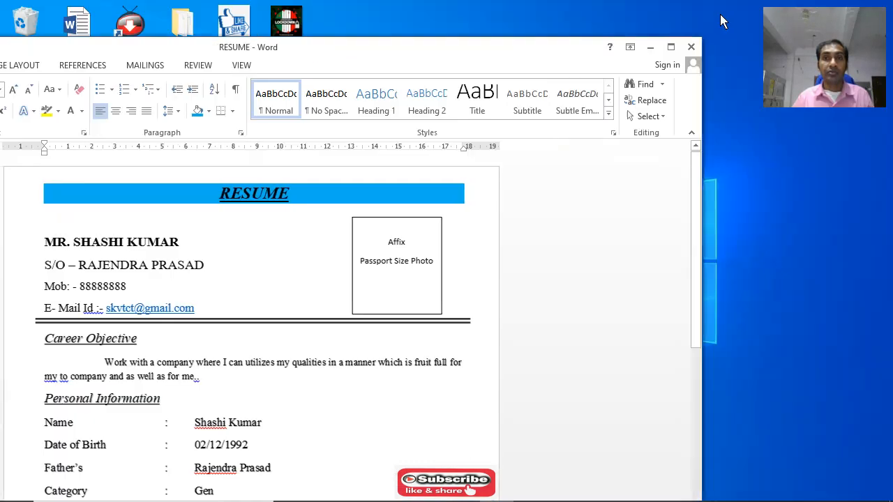
pyautogui.click(651, 44)
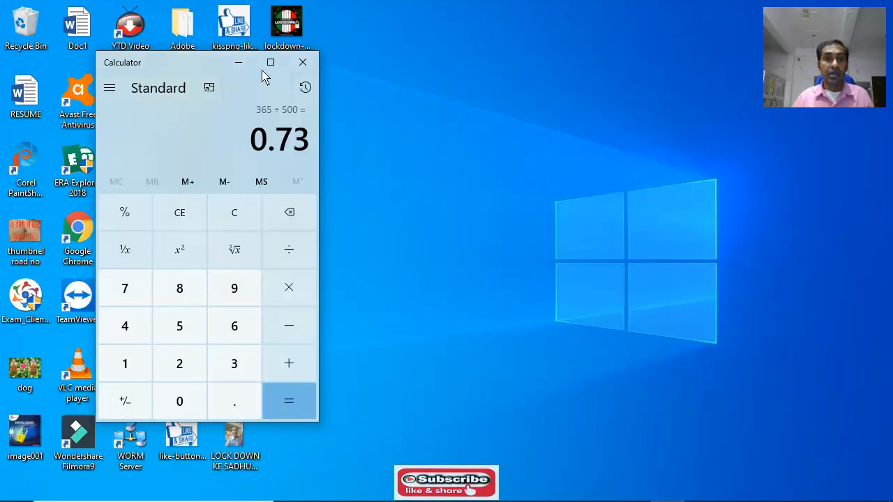
pyautogui.click(302, 61)
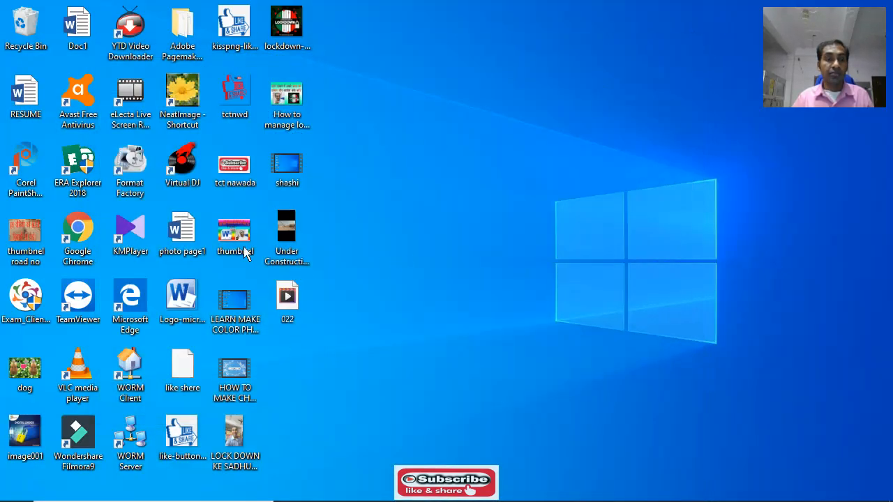
pyautogui.click(22, 108)
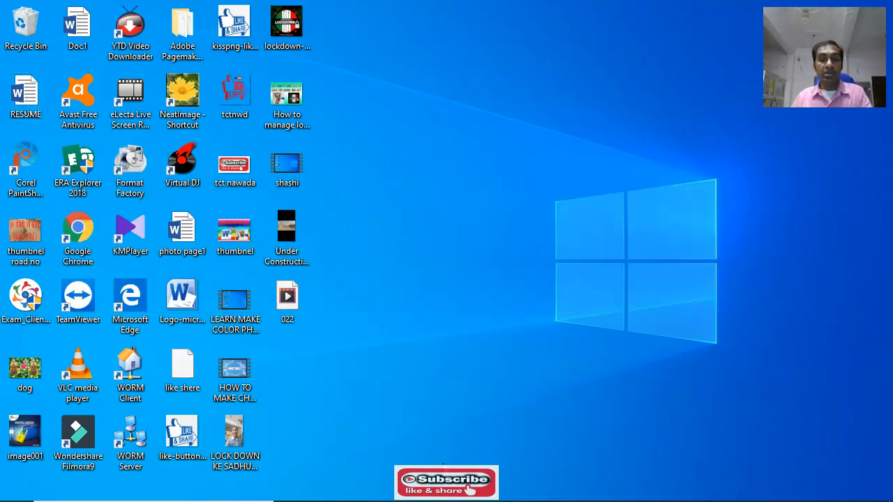
pyautogui.moveTo(446, 501)
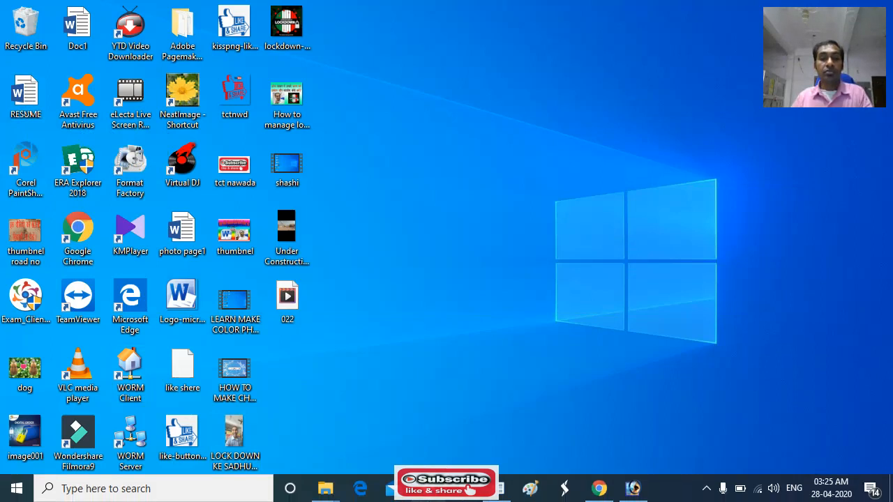
pyautogui.click(498, 493)
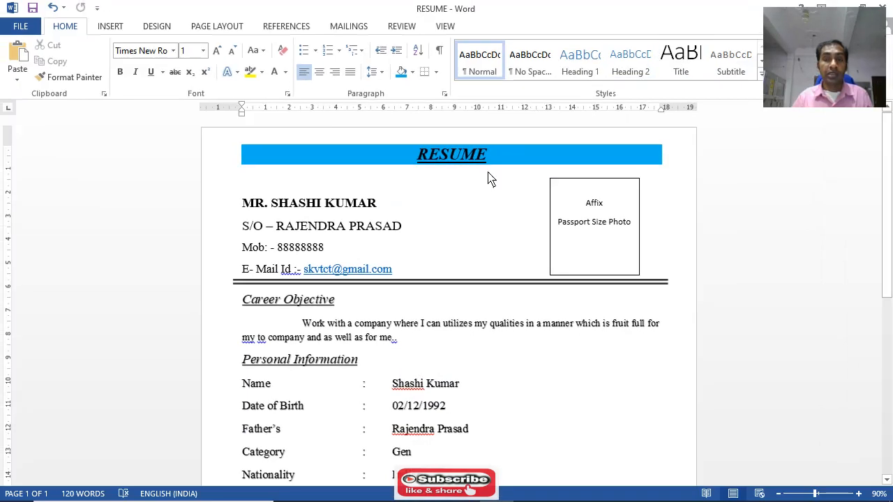
# Enter the item number "1." on the line below the "Technical Qualifications:-" heading
pyautogui.scroll(-3, 454, 247)
pyautogui.scroll(-6, 449, 246)
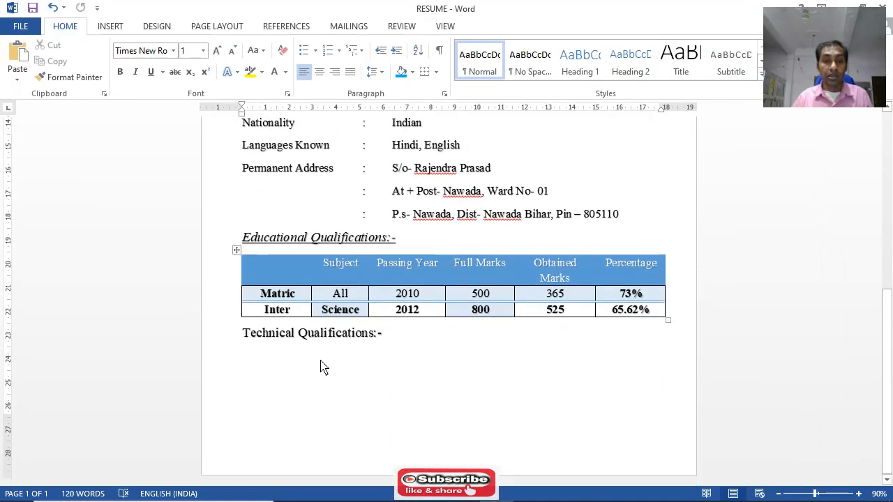
pyautogui.click(250, 370)
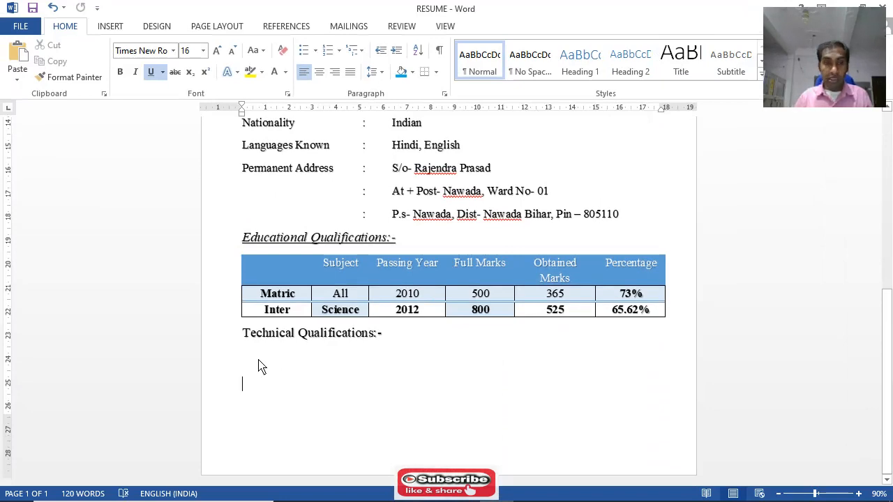
pyautogui.press('Tab')
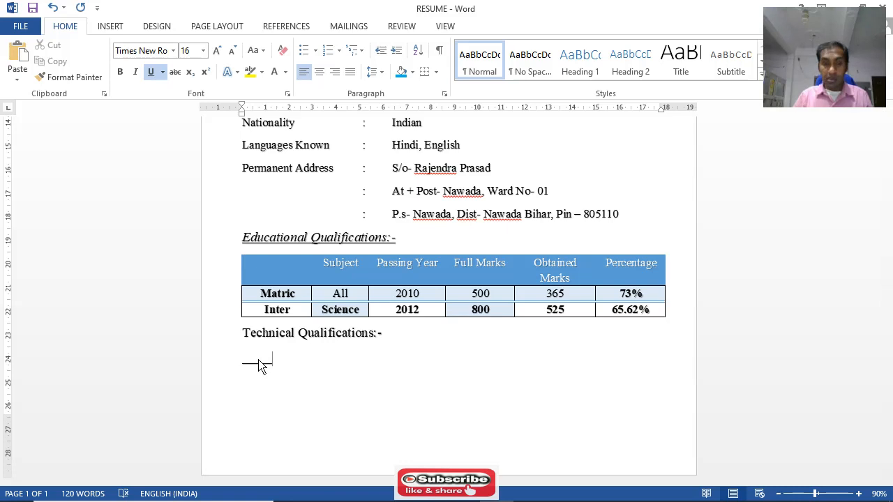
pyautogui.press('BackSpace')
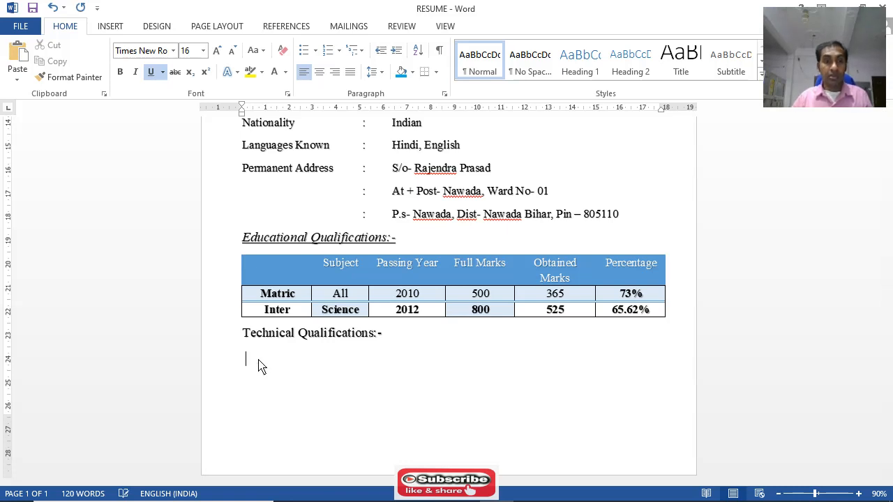
pyautogui.write('1.')
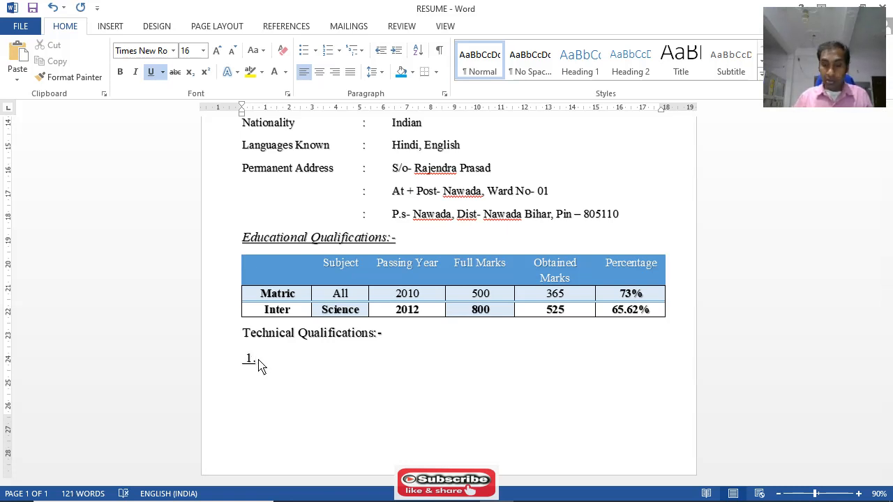
# Remove the underline from the "1." line and set its font size to 14
pyautogui.click(235, 370)
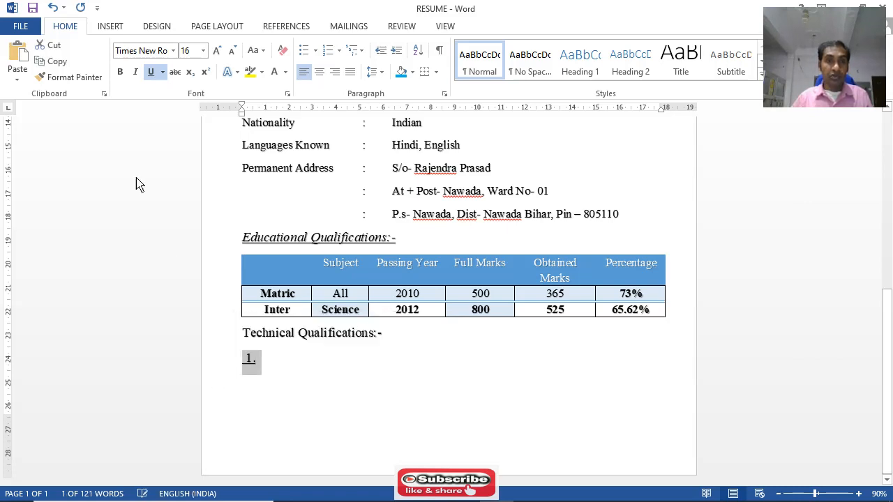
pyautogui.click(150, 71)
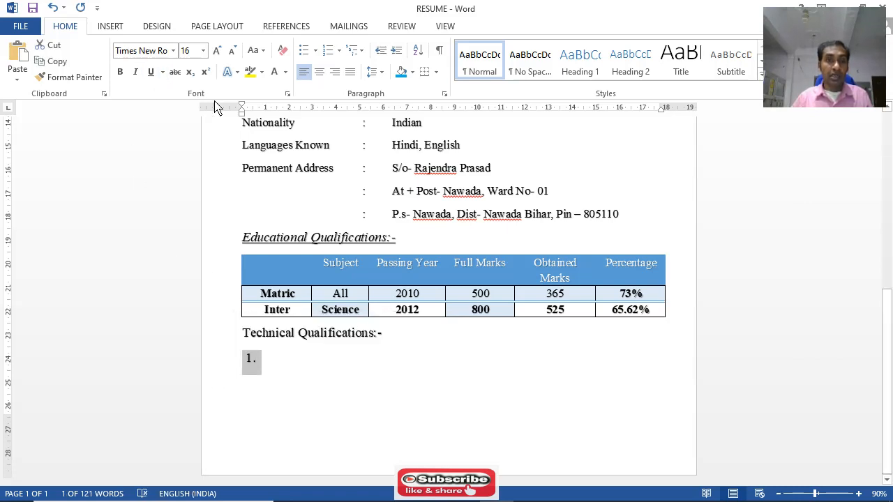
pyautogui.click(203, 50)
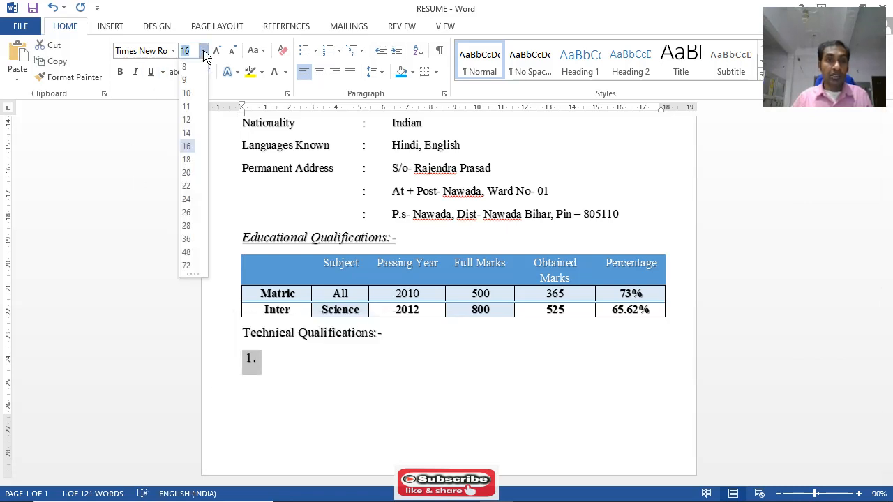
pyautogui.click(187, 132)
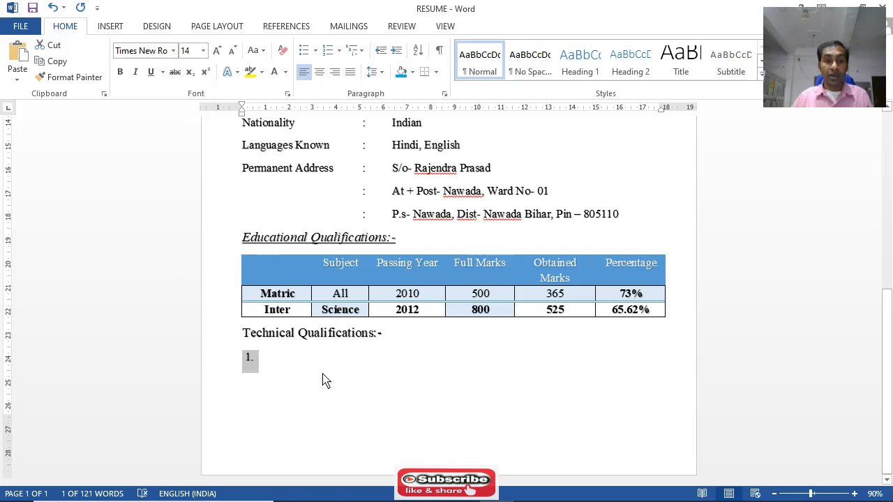
# Make the "Technical Qualifications:-" heading italic and underlined without bold, matching the other section headings
pyautogui.moveTo(245, 336); pyautogui.dragTo(382, 340)
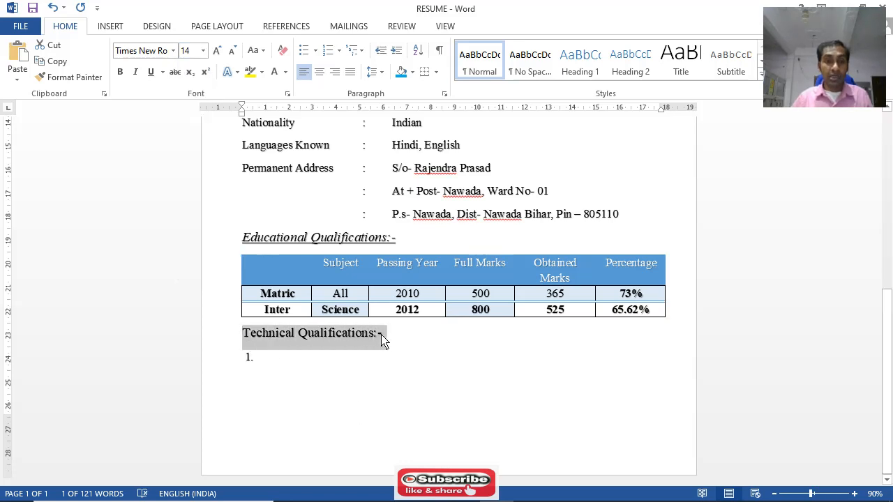
pyautogui.click(121, 74)
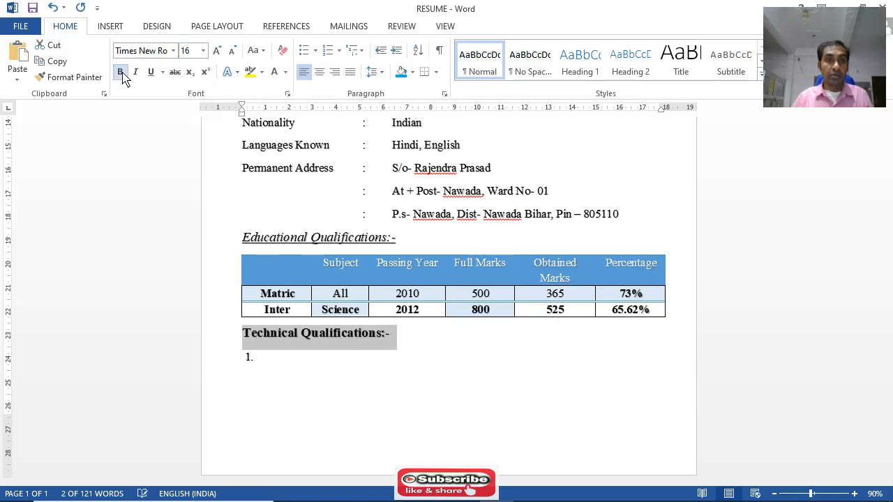
pyautogui.scroll(4, 351, 261)
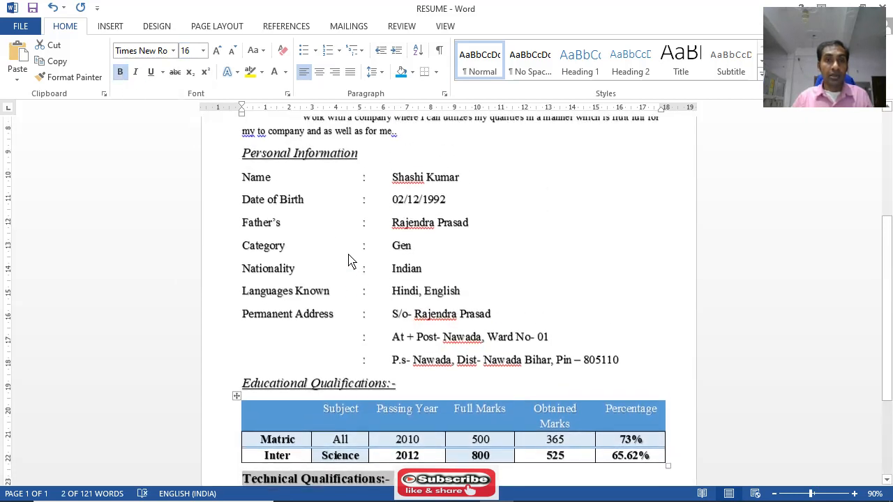
pyautogui.click(120, 72)
pyautogui.click(135, 72)
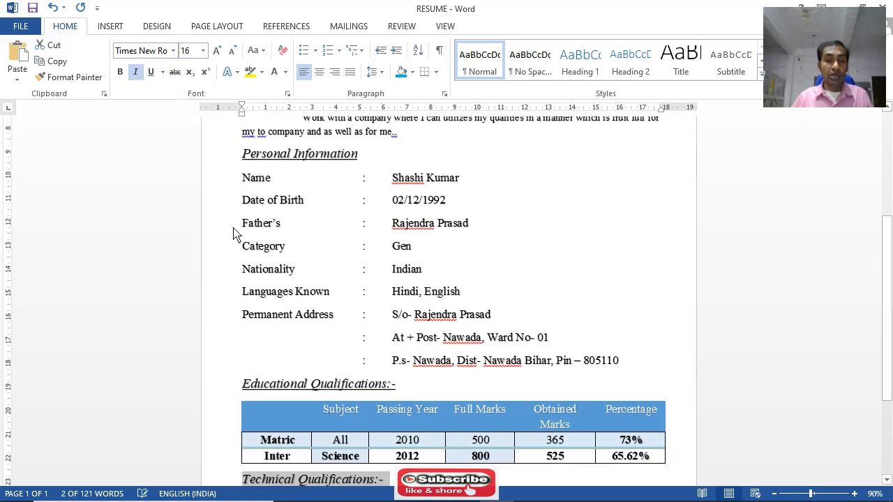
pyautogui.click(150, 72)
pyautogui.scroll(-2, 321, 356)
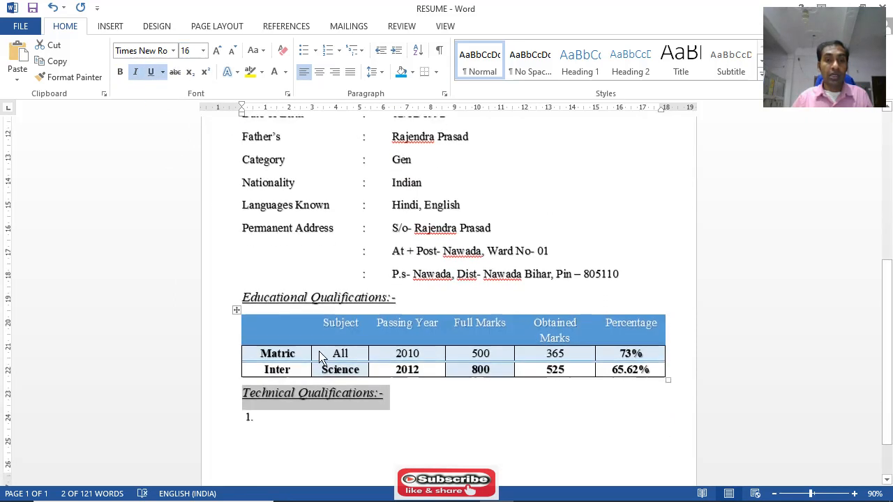
# Enter "Diploma in Computer Applications" as the first numbered item under Technical Qualifications
pyautogui.click(261, 417)
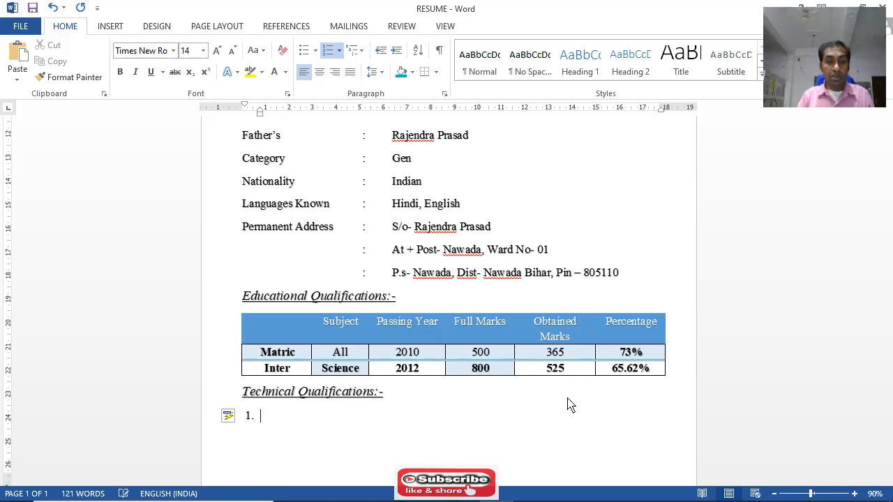
pyautogui.write('loman')
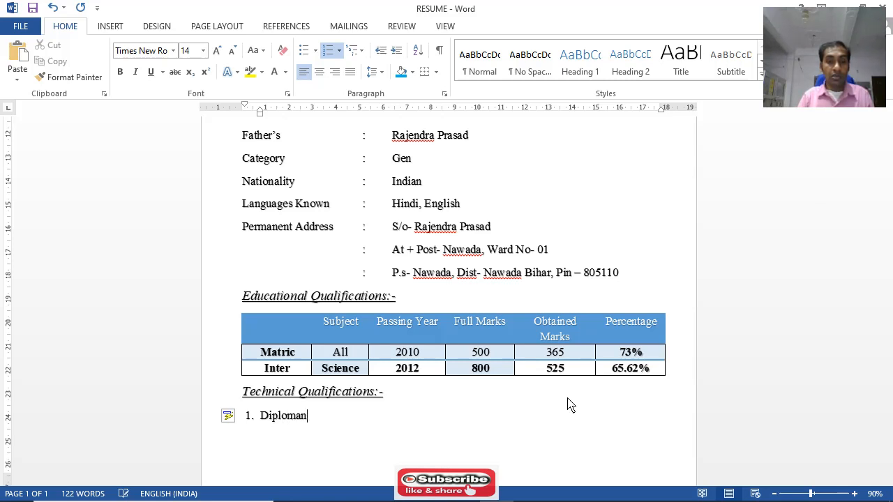
pyautogui.press('BackSpace')
pyautogui.write(' in Computer')
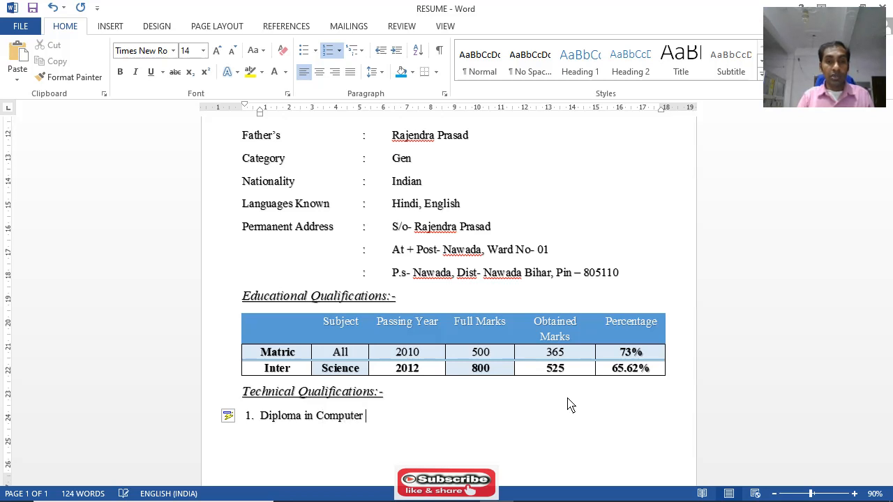
pyautogui.write(' Applicao')
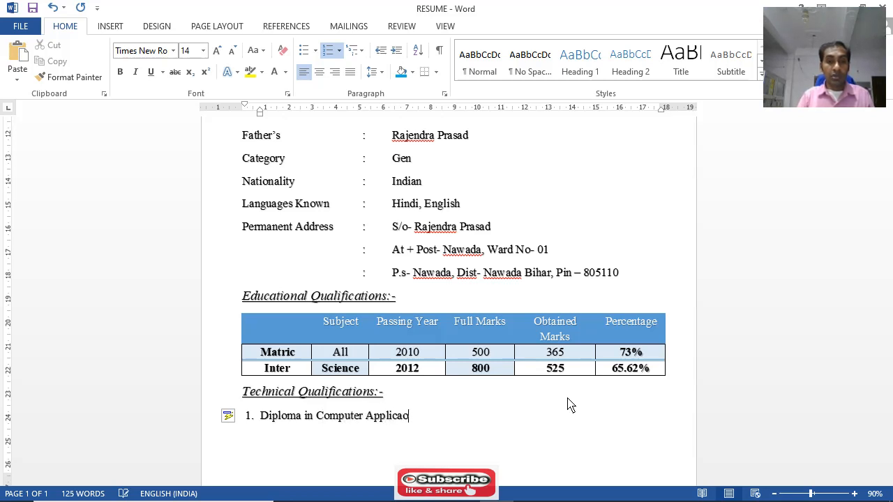
pyautogui.write('n')
pyautogui.press('BackSpace')
pyautogui.press('BackSpace')
pyautogui.press('BackSpace')
pyautogui.write('ations')
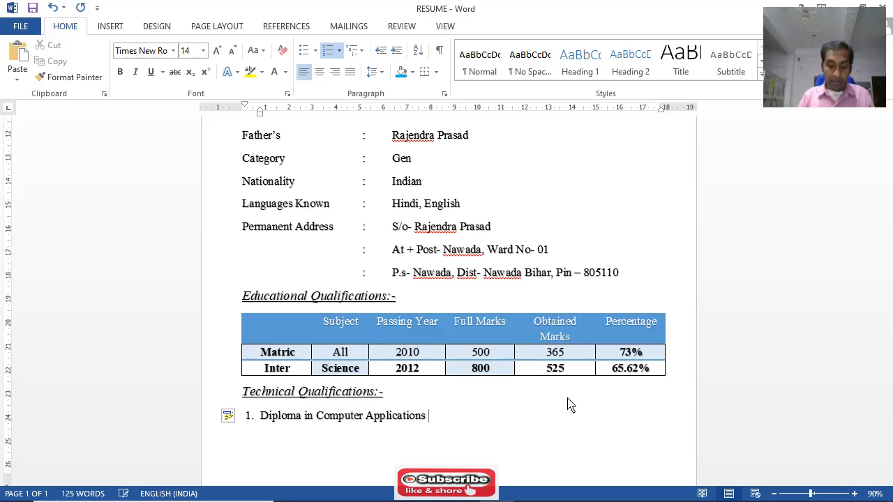
pyautogui.write(' O')
# Append the abbreviation "(DCA)" to the first Technical Qualifications item and start a second numbered item
pyautogui.press('BackSpace')
pyautogui.write('P')
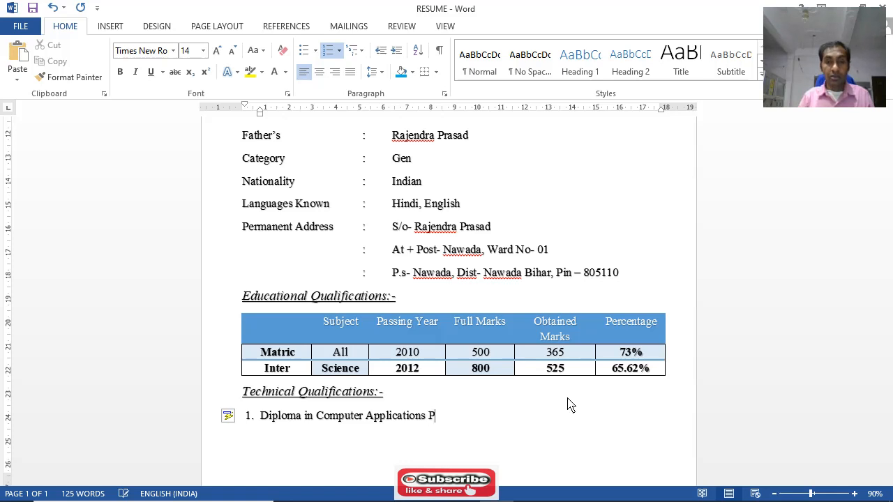
pyautogui.press('BackSpace')
pyautogui.press('BackSpace')
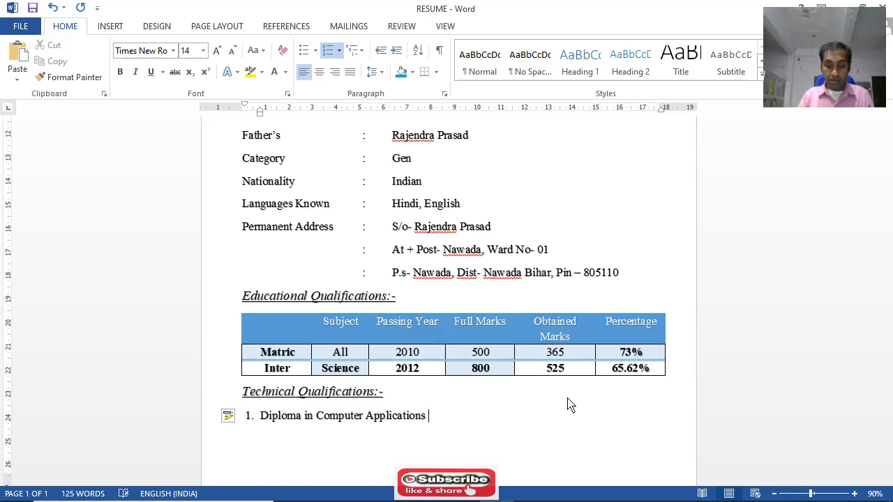
pyautogui.write('(D')
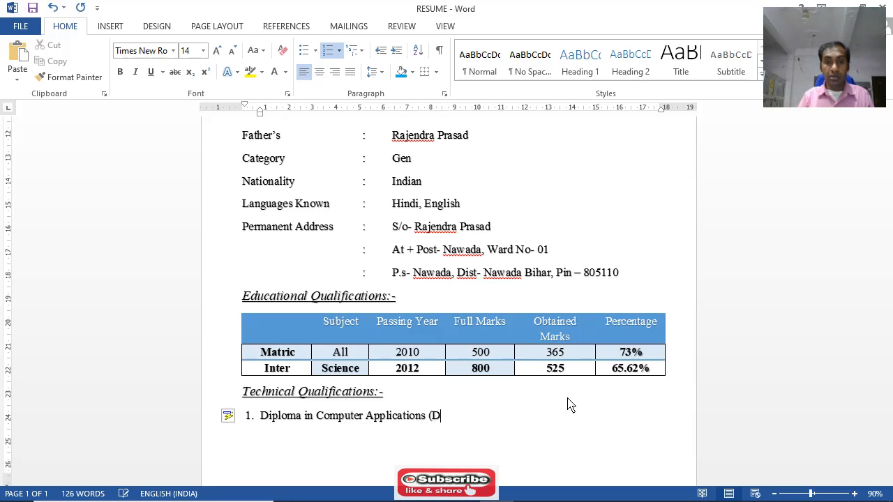
pyautogui.write('CA)')
pyautogui.press('Return')
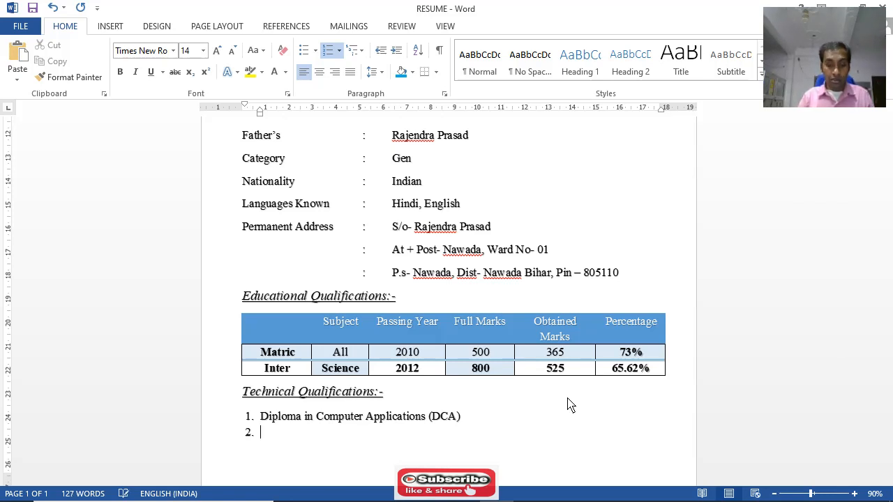
# Enter "Kushal Yuva Program" as the second numbered item under Technical Qualifications
pyautogui.write('Lu')
pyautogui.press('BackSpace')
pyautogui.press('BackSpace')
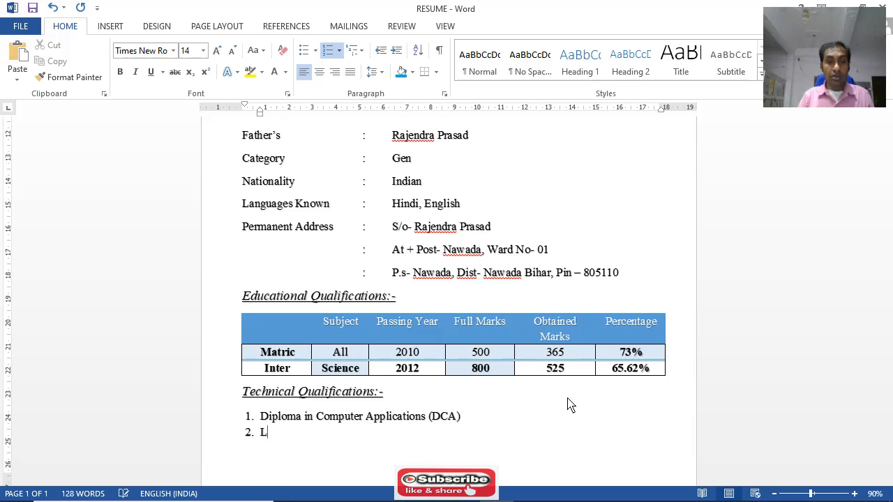
pyautogui.write('L')
pyautogui.press('BackSpace')
pyautogui.write('K')
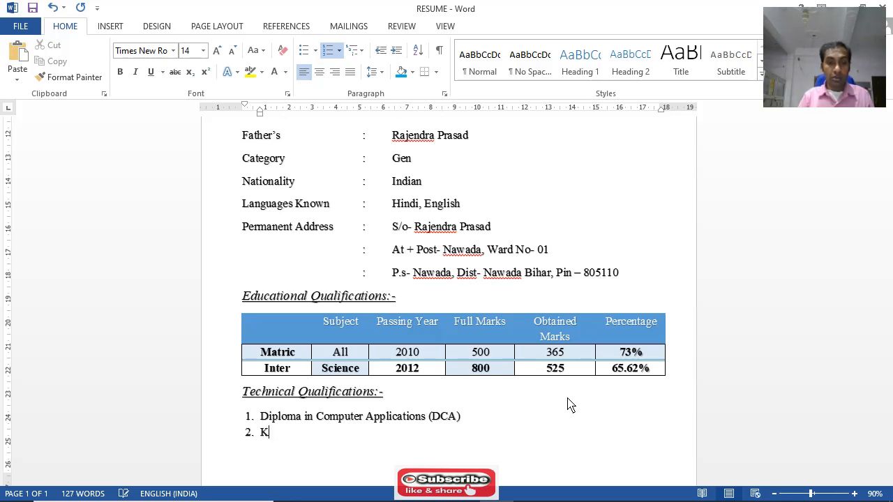
pyautogui.write('ushal')
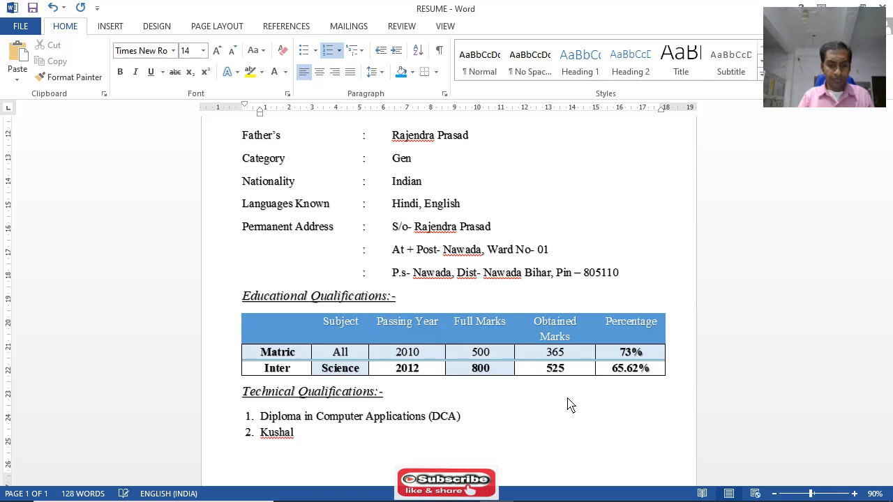
pyautogui.write(' Y')
pyautogui.write('uva')
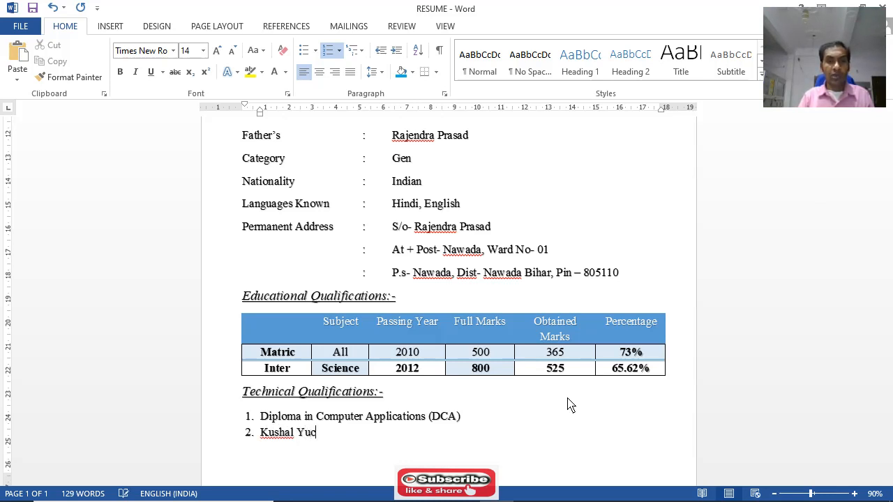
pyautogui.press('BackSpace')
pyautogui.press('BackSpace')
pyautogui.write('va Program')
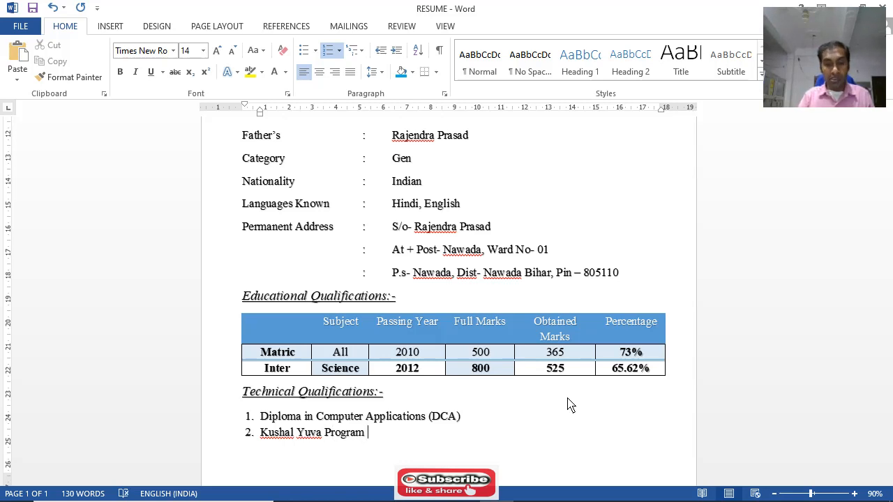
pyautogui.write(' (KYP')
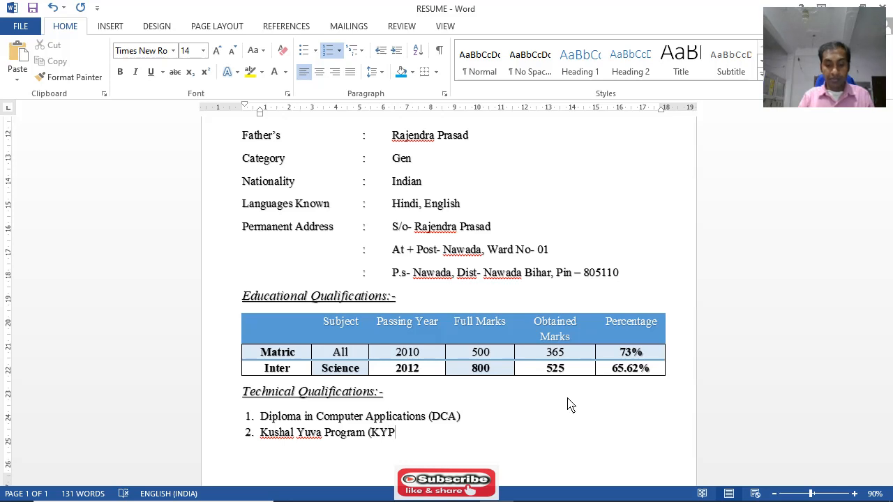
pyautogui.write(')')
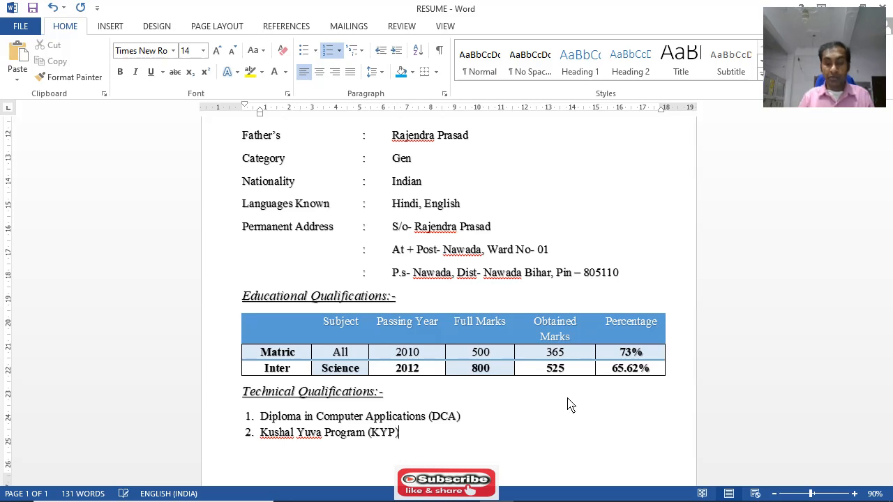
# Append the abbreviation "(KYP)" to the second Technical Qualifications item and end the list with an unnumbered line below it
pyautogui.press('Return')
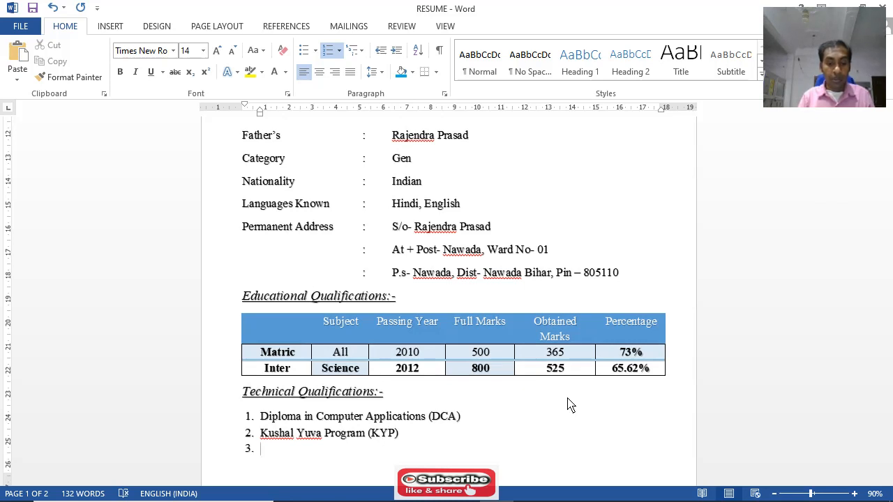
pyautogui.press('BackSpace')
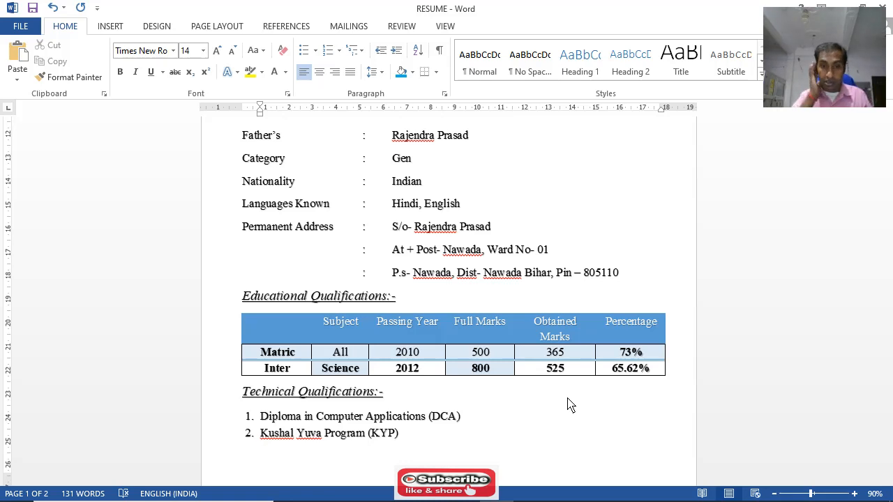
# Reduce the bottom page margin so the resume fits on a single page
pyautogui.scroll(-7, 566, 406)
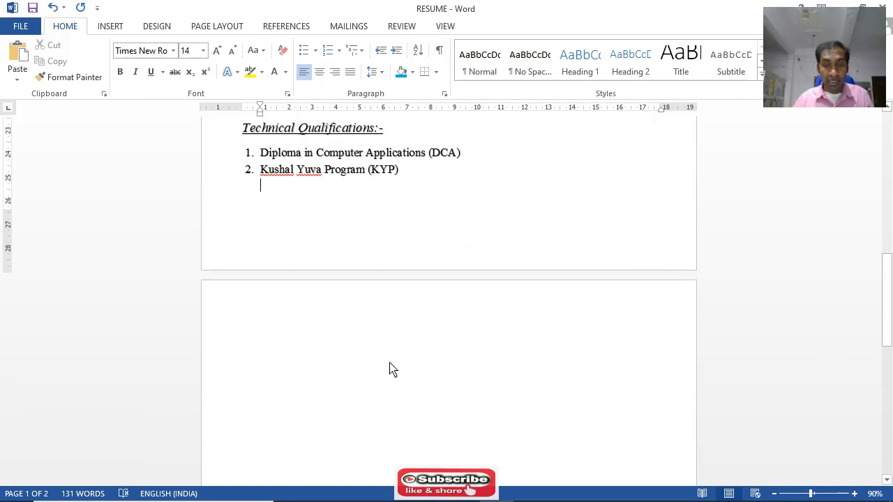
pyautogui.scroll(5, 454, 405)
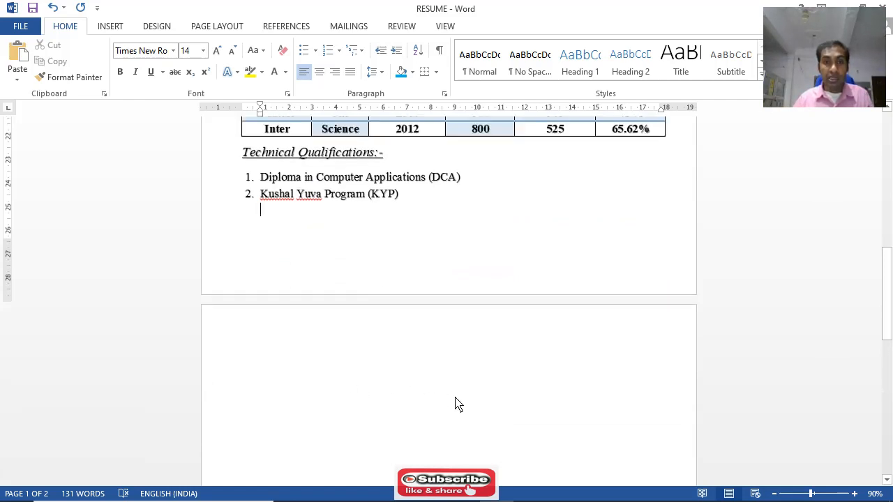
pyautogui.scroll(-5, 465, 300)
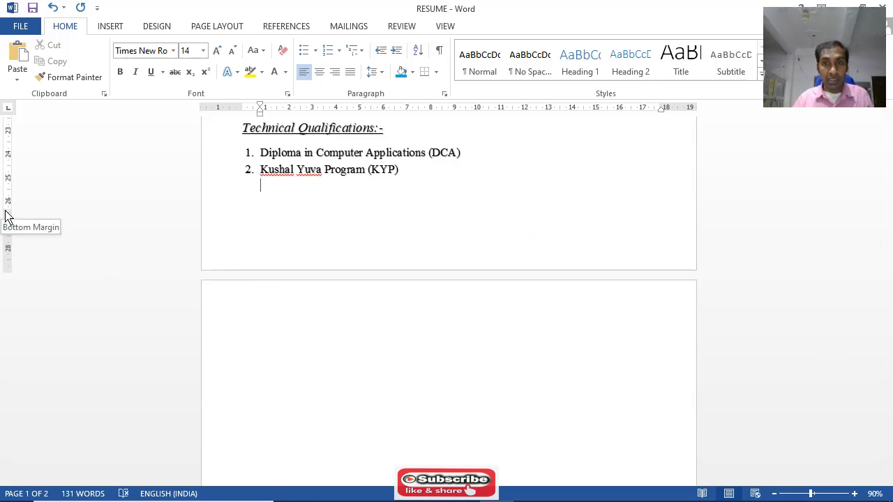
pyautogui.moveTo(6, 212); pyautogui.dragTo(9, 289)
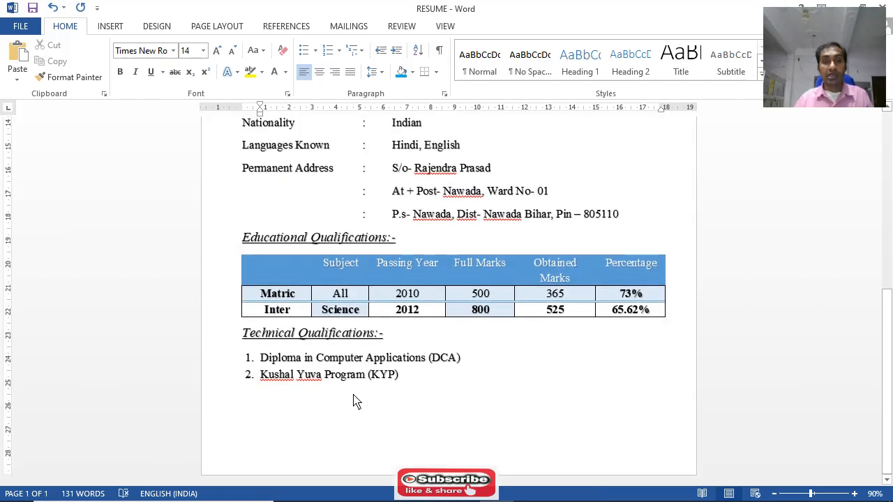
# Add "Date:-" followed by a dotted fill-in line below the Technical Qualifications list, leaving blank space above it
pyautogui.scroll(5, 417, 358)
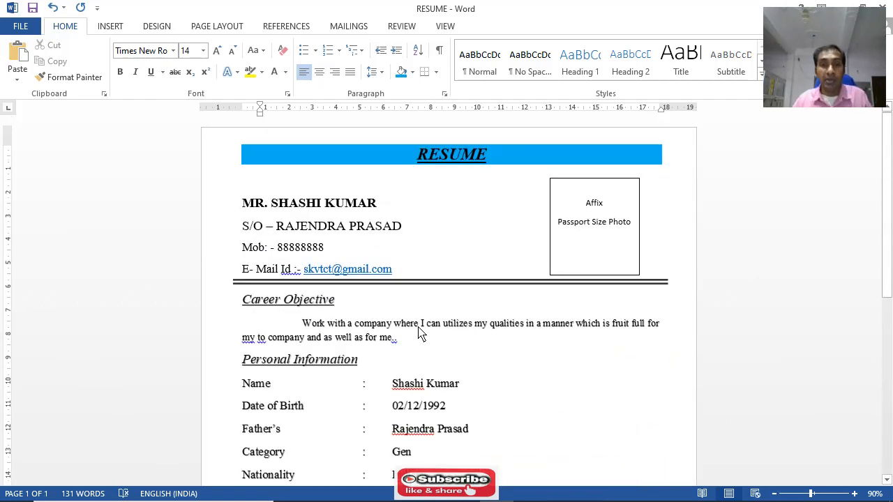
pyautogui.scroll(-3, 418, 336)
pyautogui.scroll(-3, 419, 344)
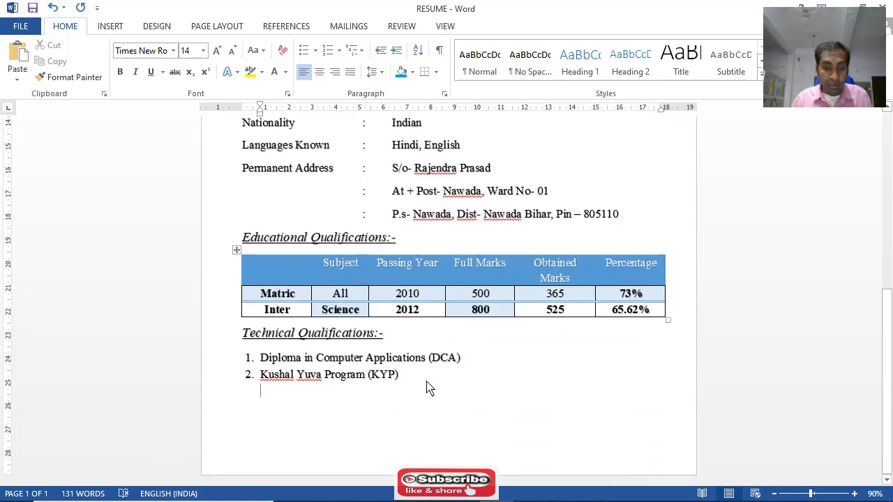
pyautogui.press('Return')
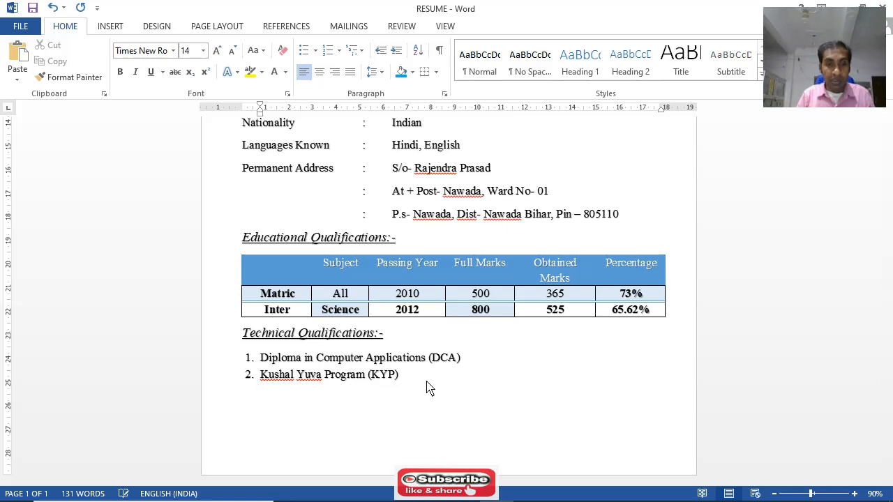
pyautogui.write('Date')
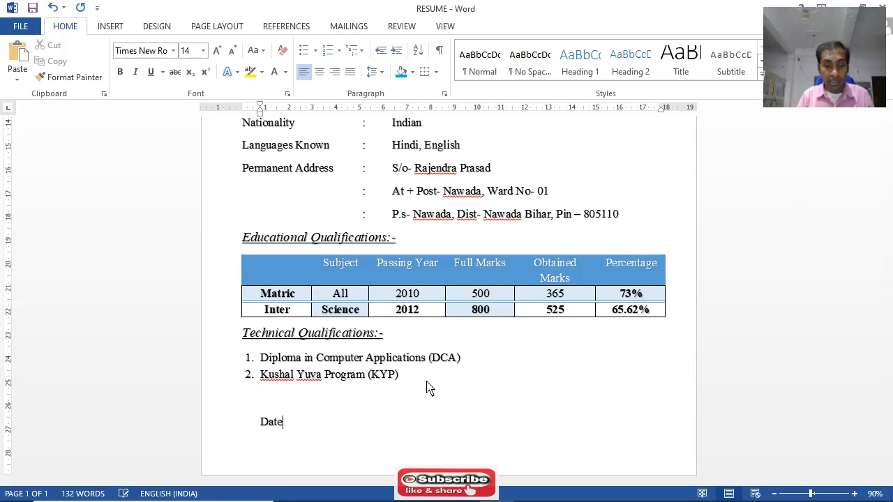
pyautogui.write(':- ')
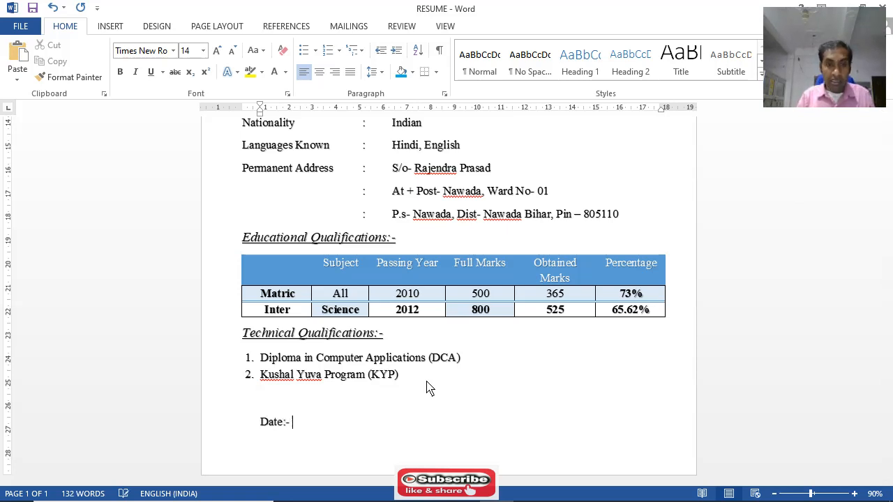
pyautogui.write('................')
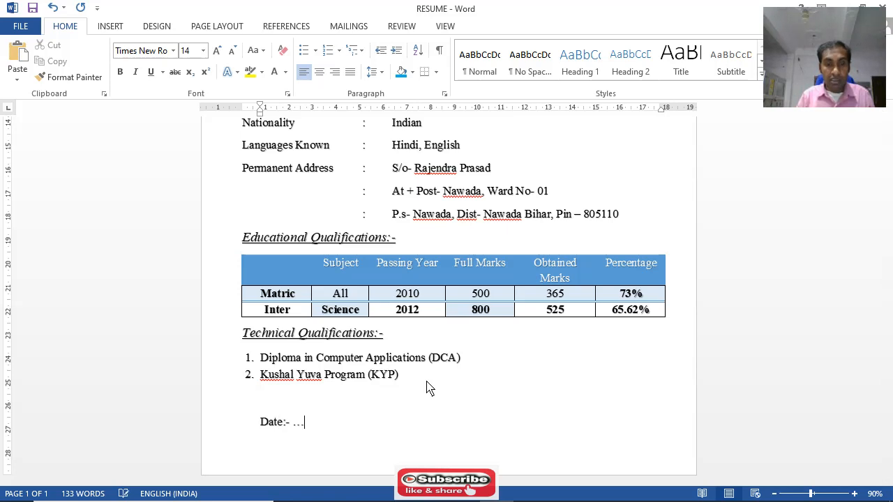
pyautogui.write('.....')
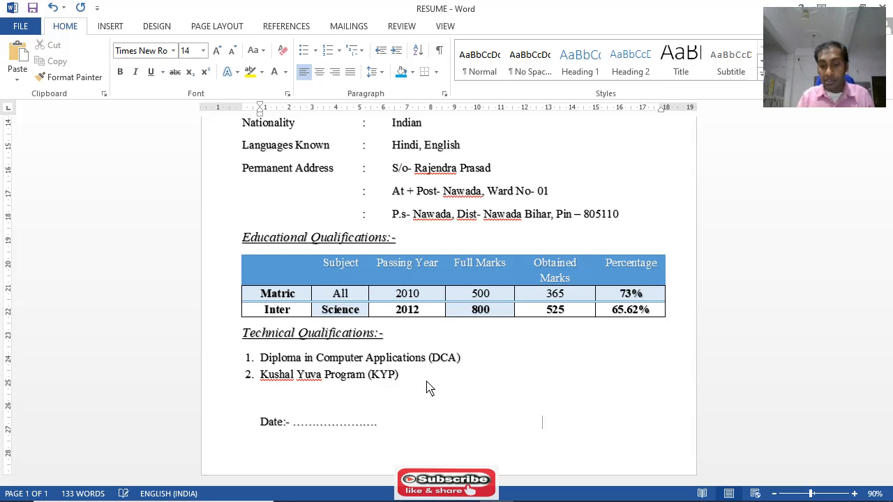
# Add "Signature" followed by a dotted fill-in line at the far end of the date line
pyautogui.write('Sig')
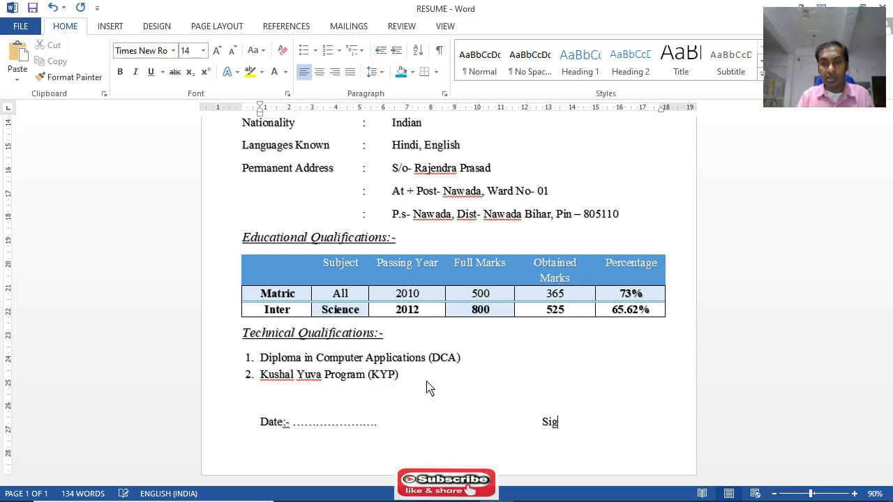
pyautogui.write('ga')
pyautogui.press('BackSpace')
pyautogui.press('BackSpace')
pyautogui.press('BackSpace')
pyautogui.write('gna')
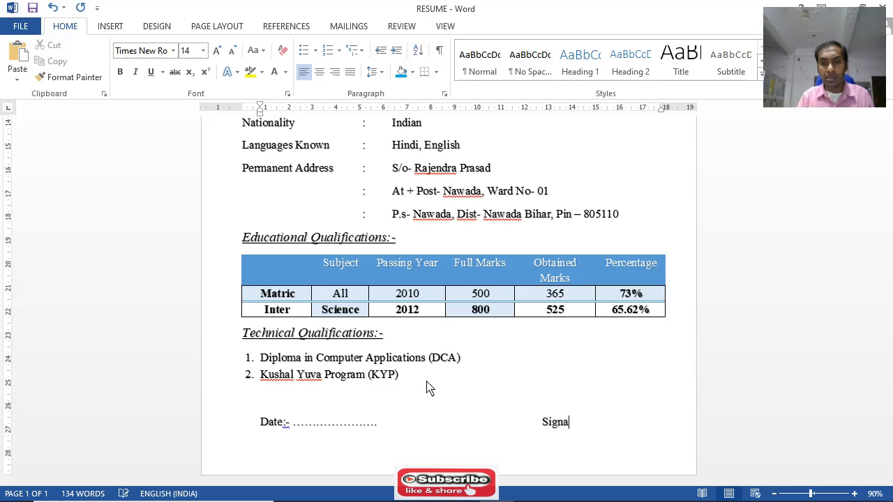
pyautogui.write('ture.............................')
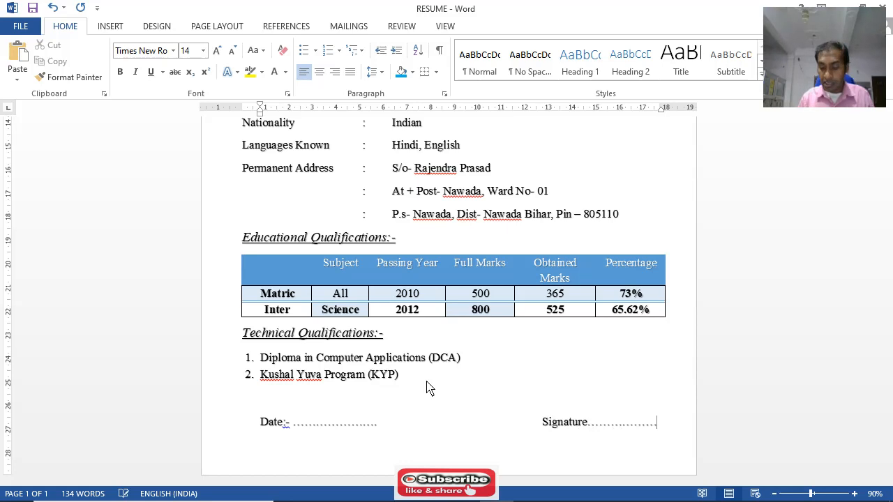
# Add the line "Place:- Patna" directly below the date line
pyautogui.press('Return')
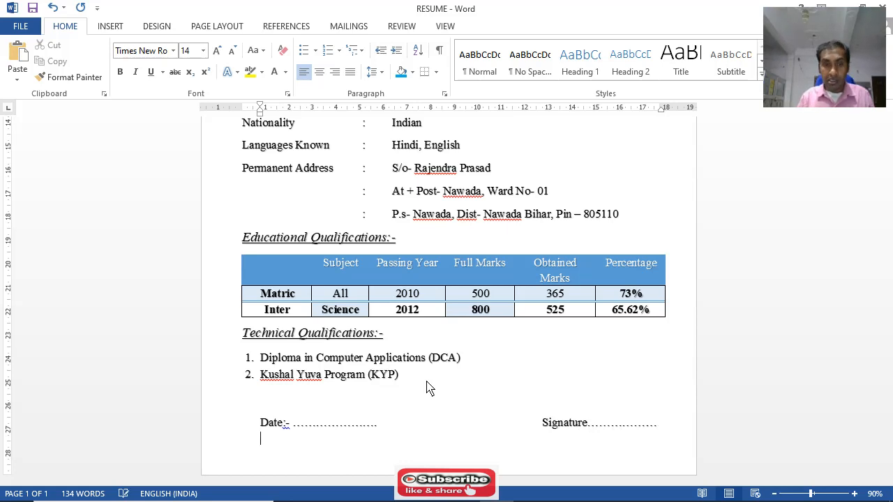
pyautogui.write('Place')
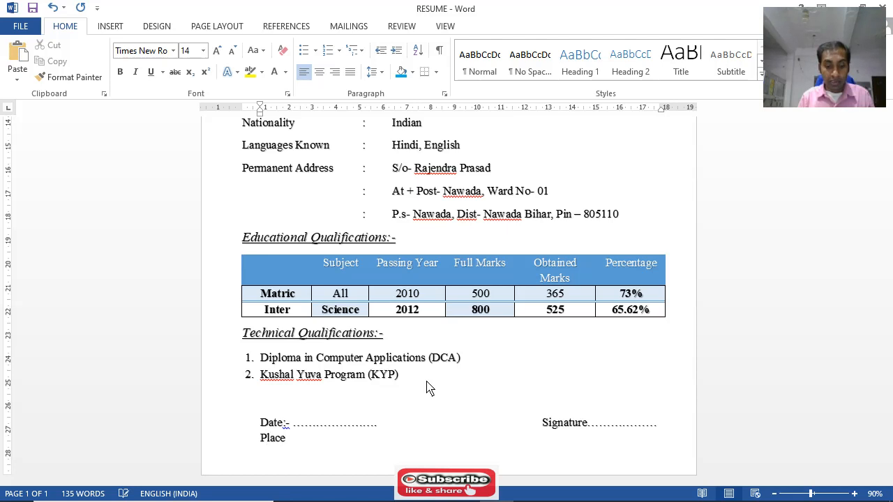
pyautogui.write(':-')
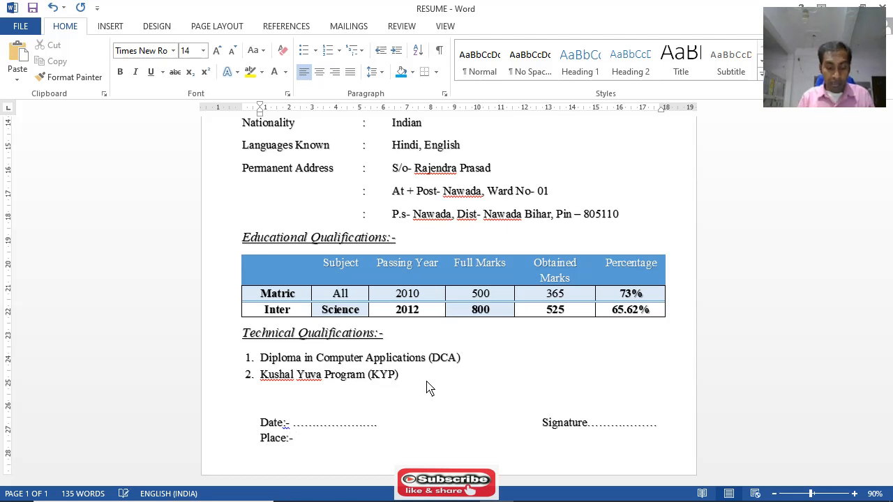
pyautogui.write(' Nawada')
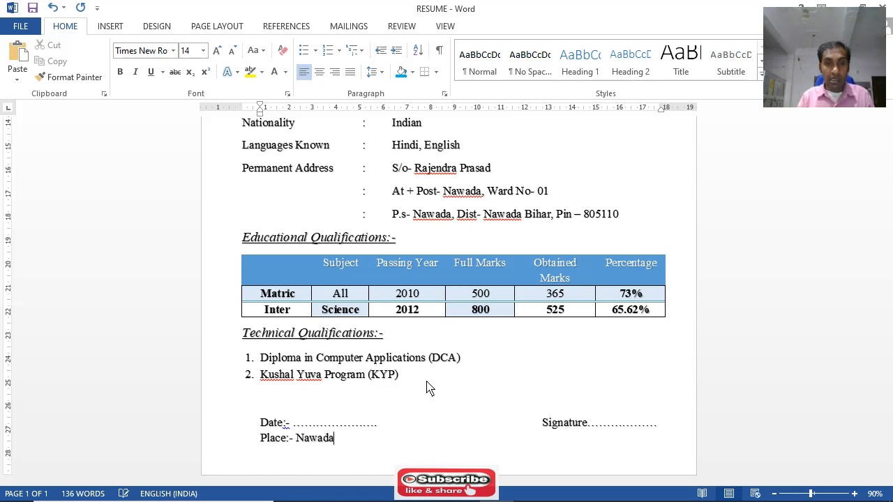
pyautogui.press('BackSpace')
pyautogui.press('BackSpace')
pyautogui.press('BackSpace')
pyautogui.press('BackSpace')
pyautogui.press('BackSpace')
pyautogui.press('BackSpace')
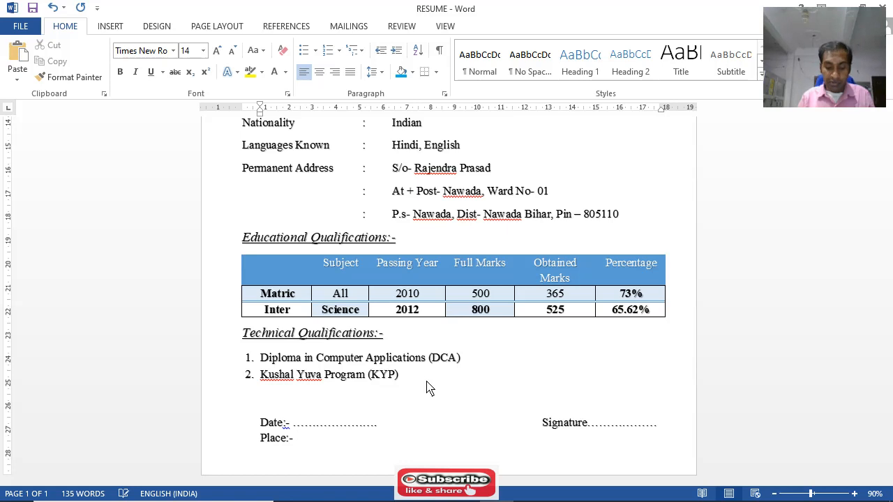
pyautogui.write('P')
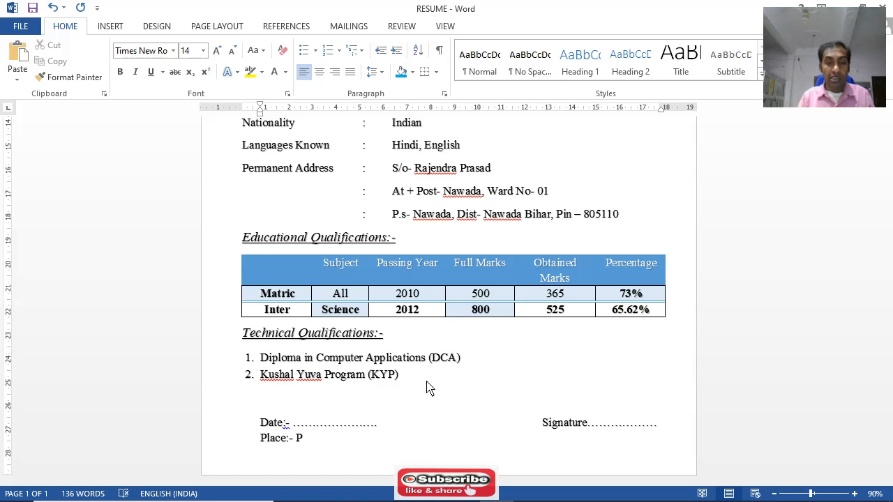
pyautogui.write('atna')
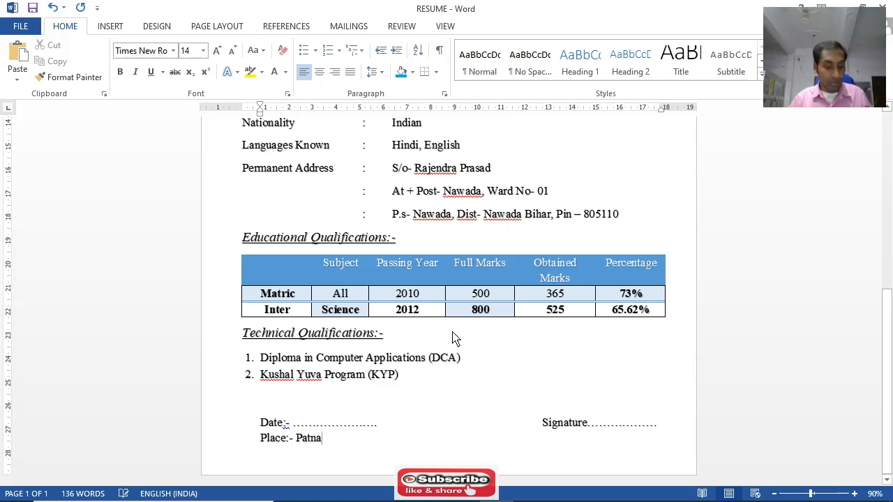
# Review the complete resume page, from the title and photo box down to the date, signature and place lines
pyautogui.scroll(3, 453, 337)
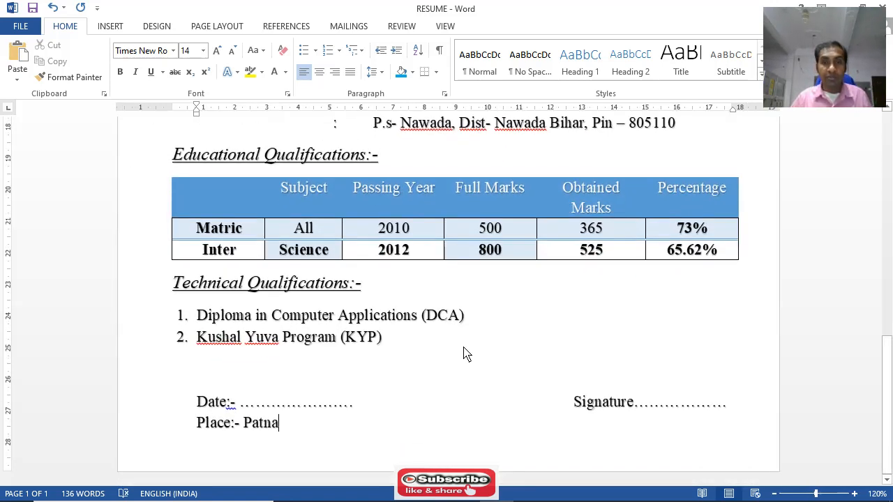
pyautogui.scroll(-5, 465, 349)
pyautogui.scroll(-3, 464, 355)
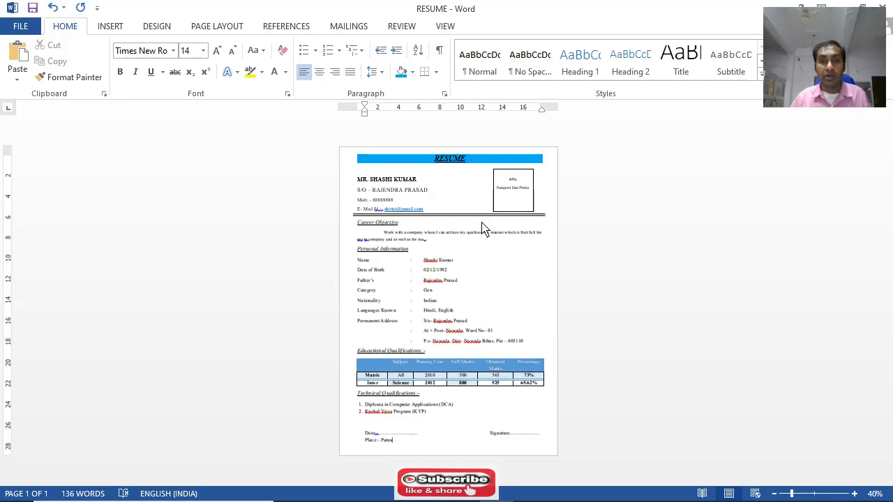
pyautogui.scroll(3, 472, 300)
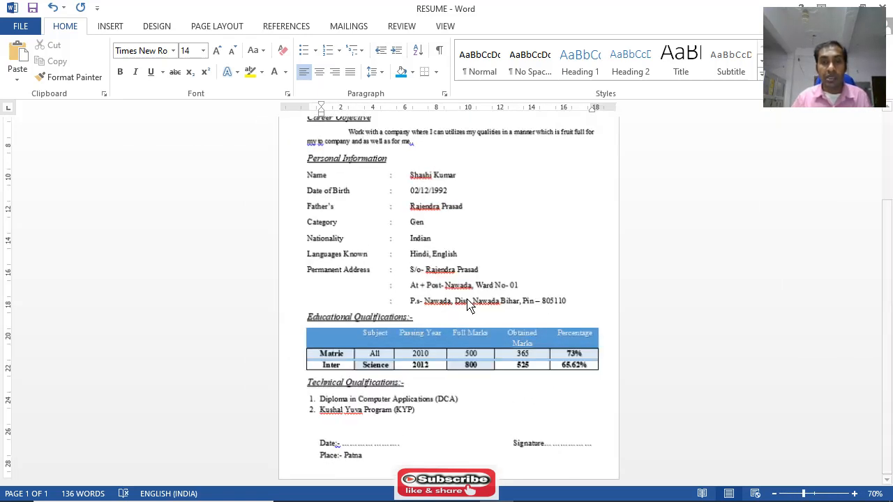
pyautogui.scroll(5, 474, 311)
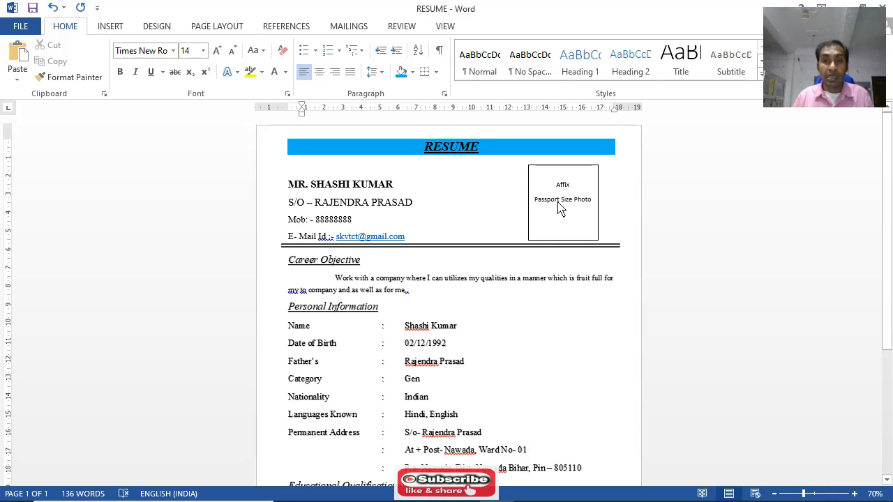
pyautogui.click(473, 224)
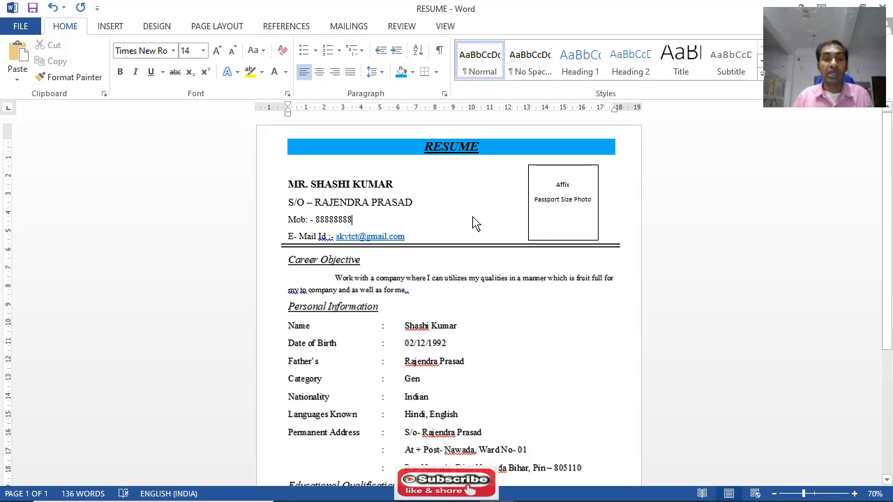
pyautogui.click(107, 27)
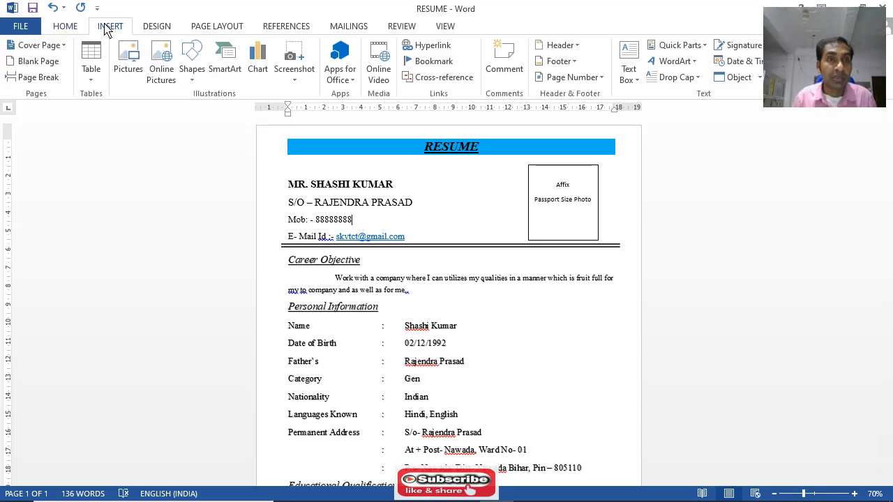
pyautogui.click(123, 64)
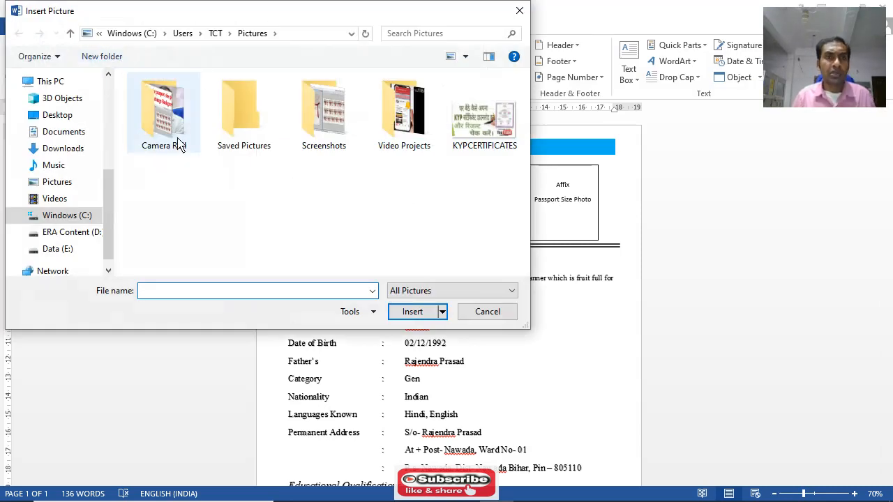
pyautogui.click(70, 153)
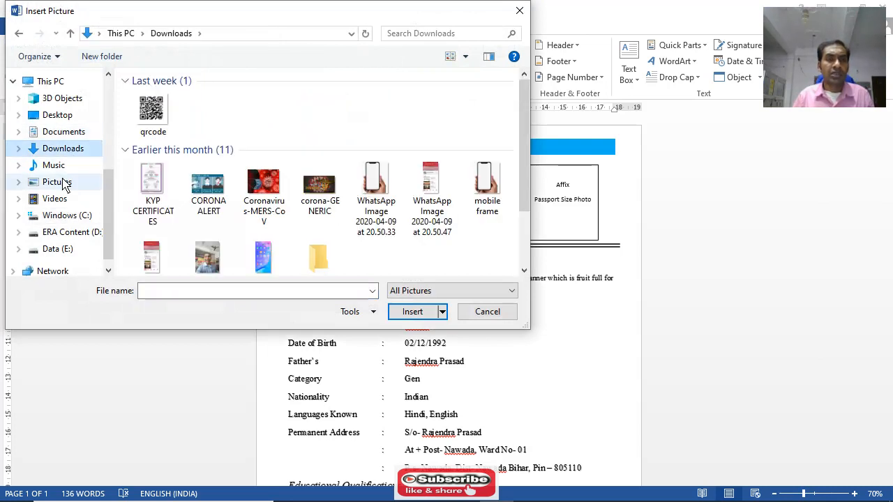
pyautogui.click(63, 183)
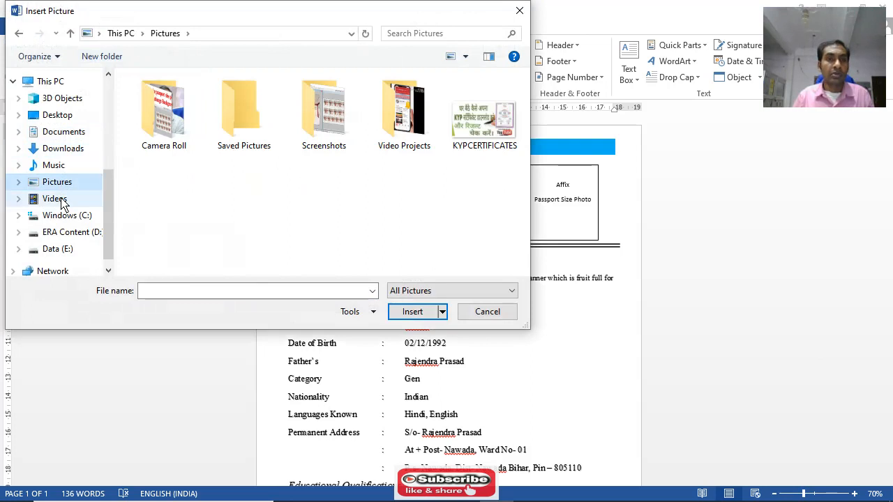
pyautogui.click(61, 201)
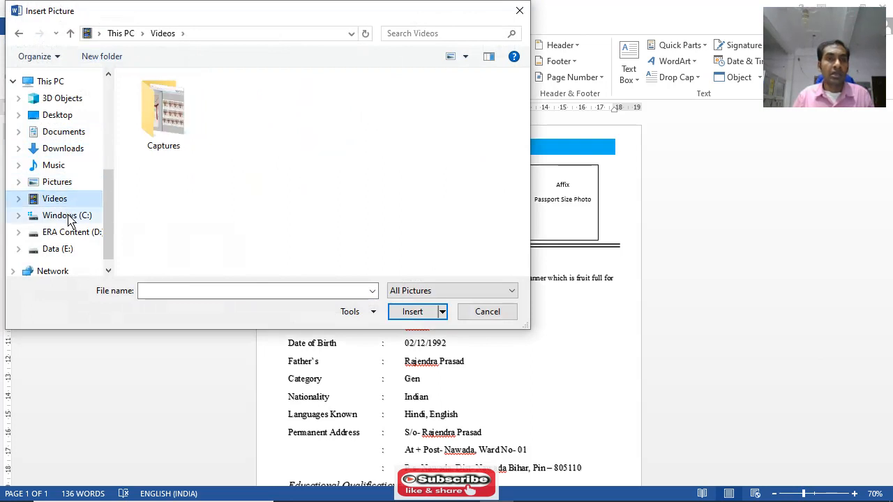
pyautogui.click(69, 219)
pyautogui.click(75, 234)
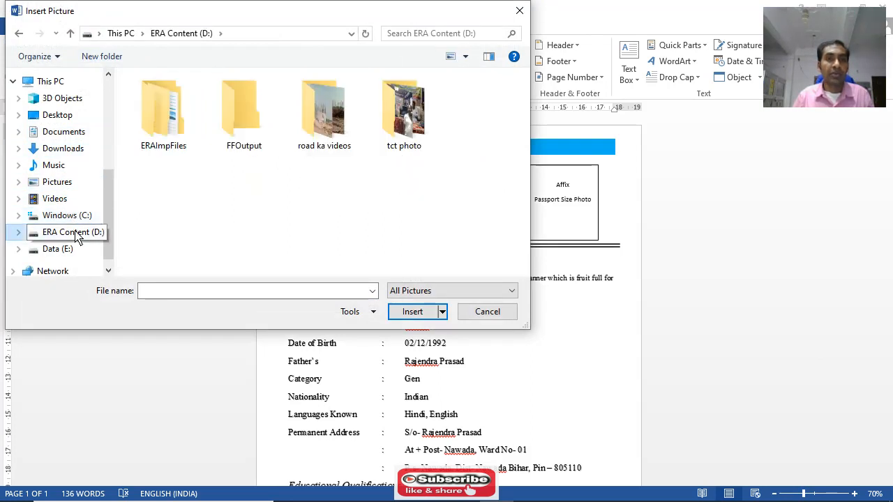
pyautogui.doubleClick(391, 133)
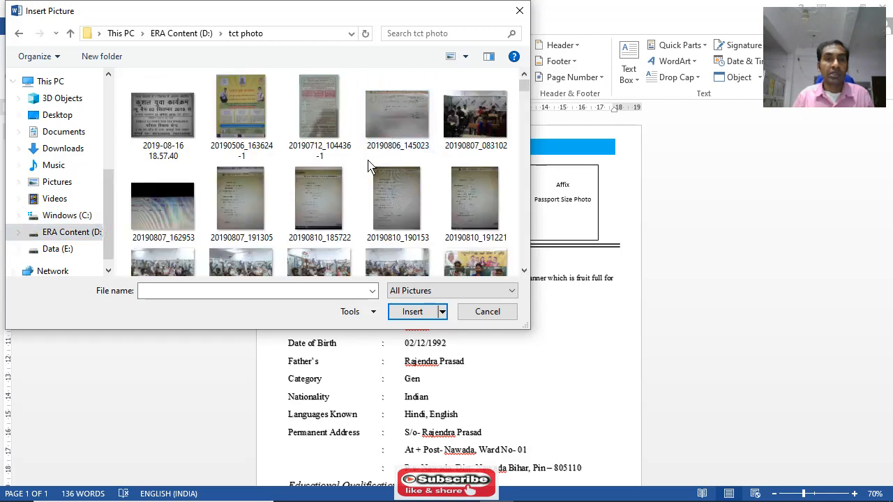
pyautogui.scroll(-3, 349, 174)
pyautogui.scroll(-6, 331, 187)
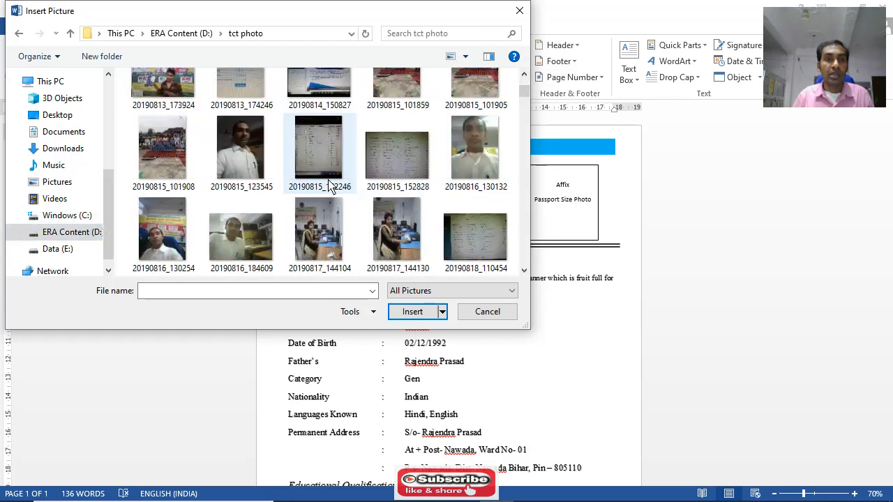
pyautogui.scroll(-10, 332, 184)
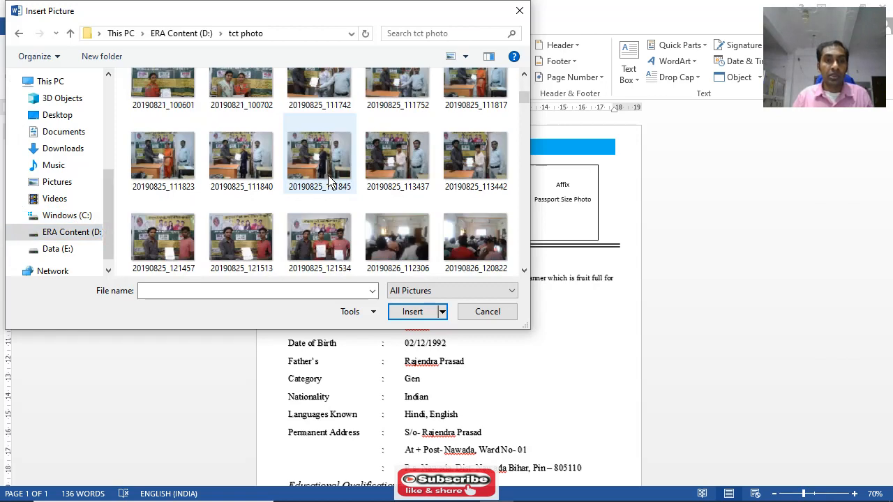
pyautogui.scroll(-4, 332, 180)
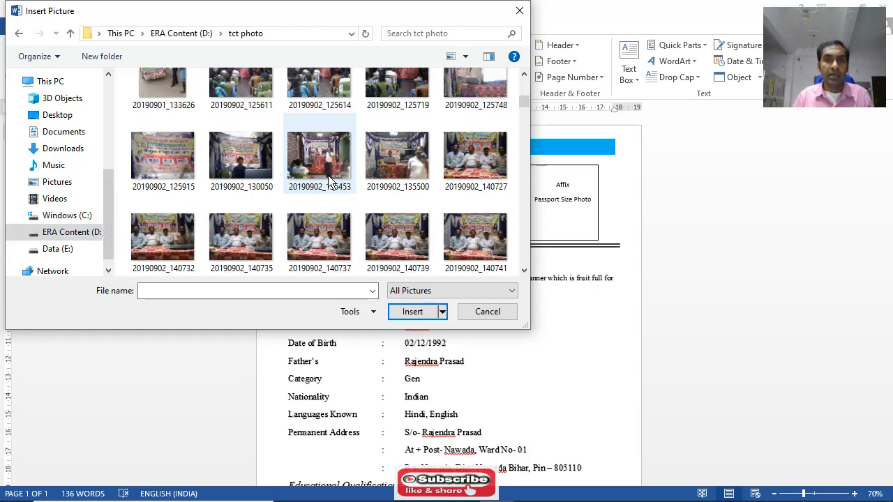
pyautogui.scroll(-3, 331, 180)
pyautogui.scroll(-10, 331, 180)
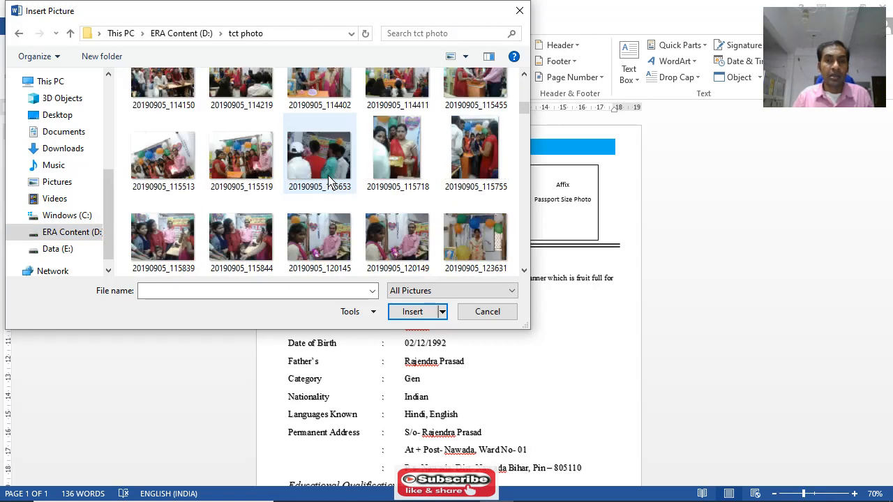
pyautogui.scroll(-6, 331, 180)
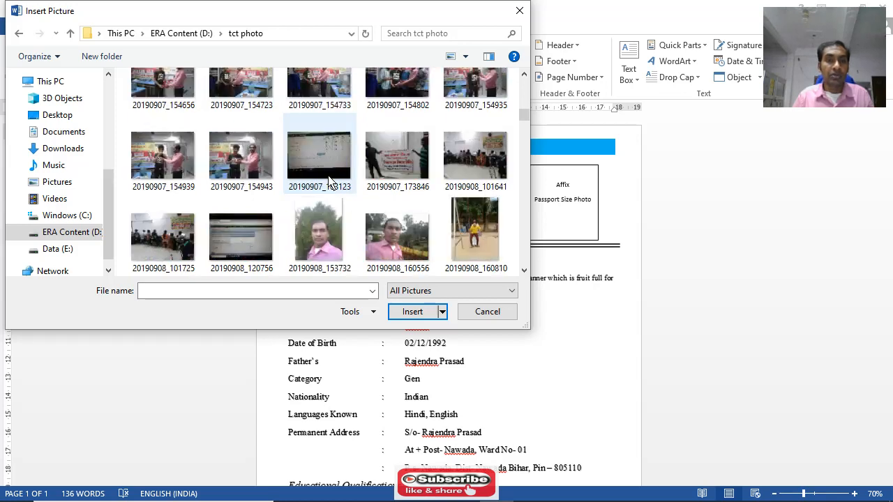
pyautogui.scroll(-6, 332, 180)
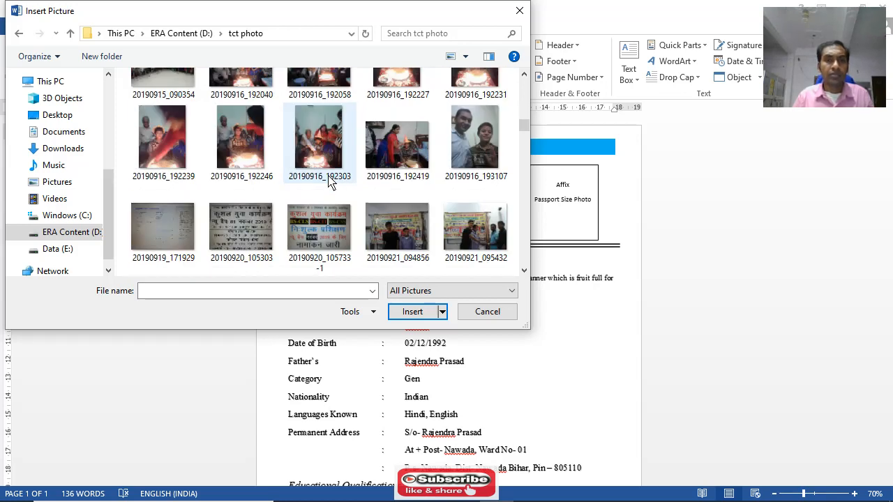
pyautogui.scroll(-12, 332, 180)
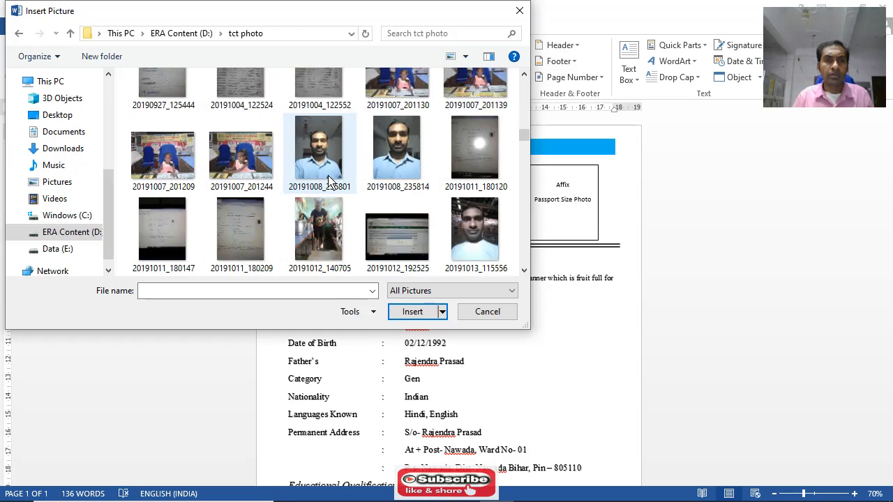
pyautogui.scroll(-10, 332, 180)
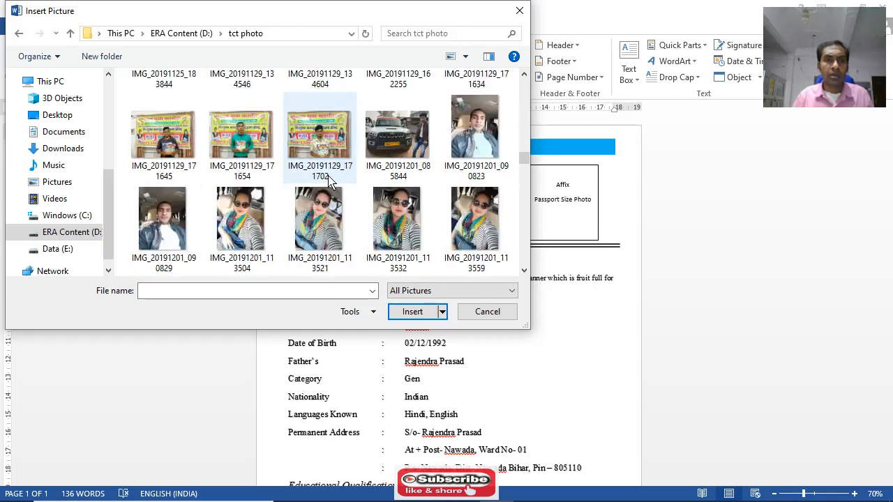
pyautogui.scroll(-4, 332, 180)
pyautogui.scroll(-5, 332, 180)
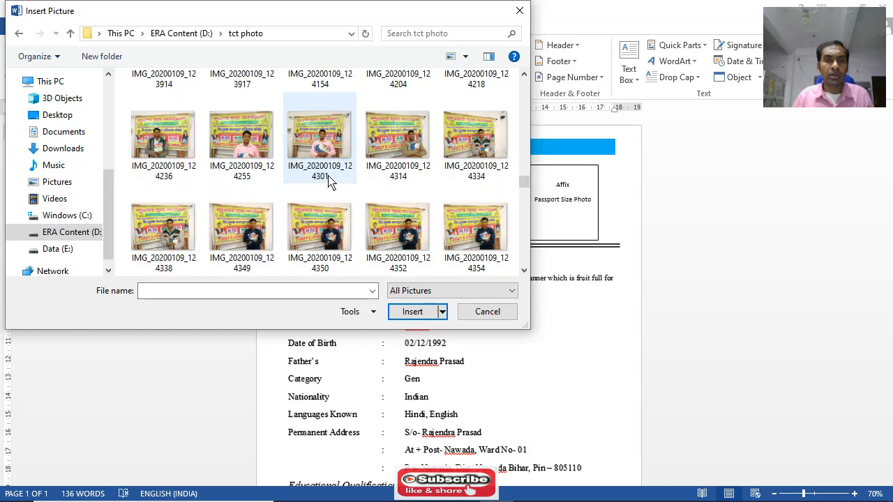
pyautogui.scroll(-15, 331, 182)
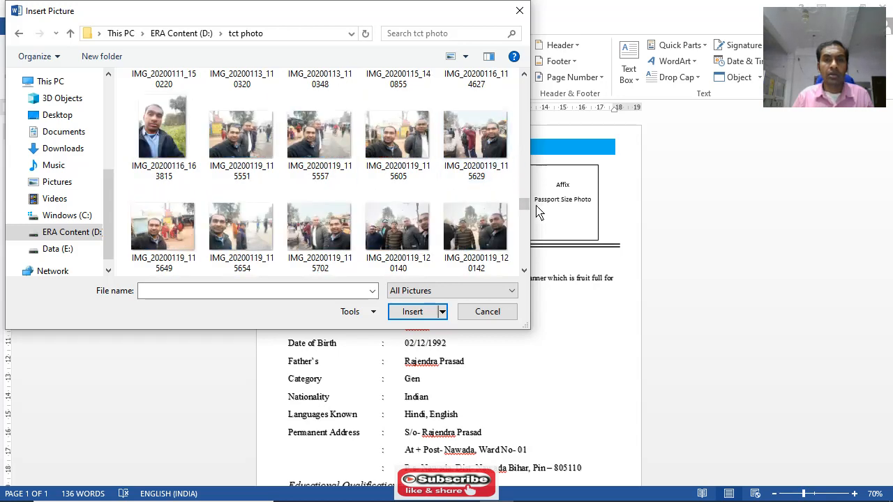
pyautogui.moveTo(527, 209); pyautogui.dragTo(524, 253)
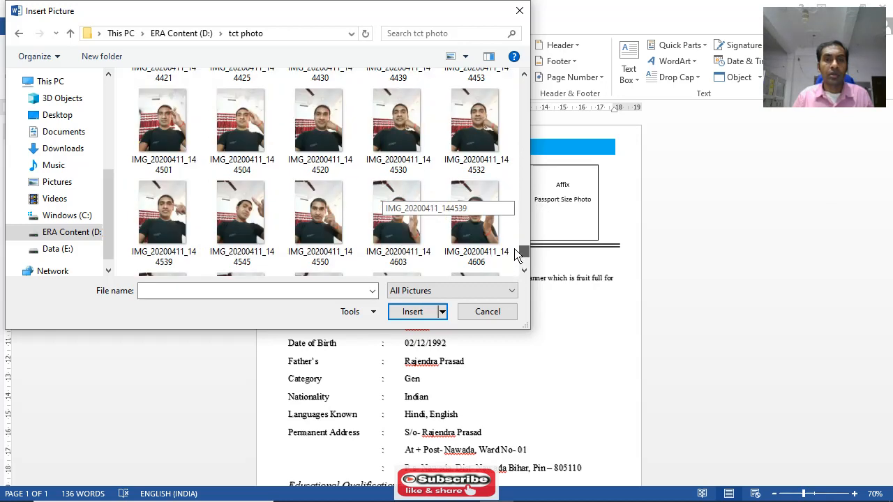
pyautogui.click(489, 312)
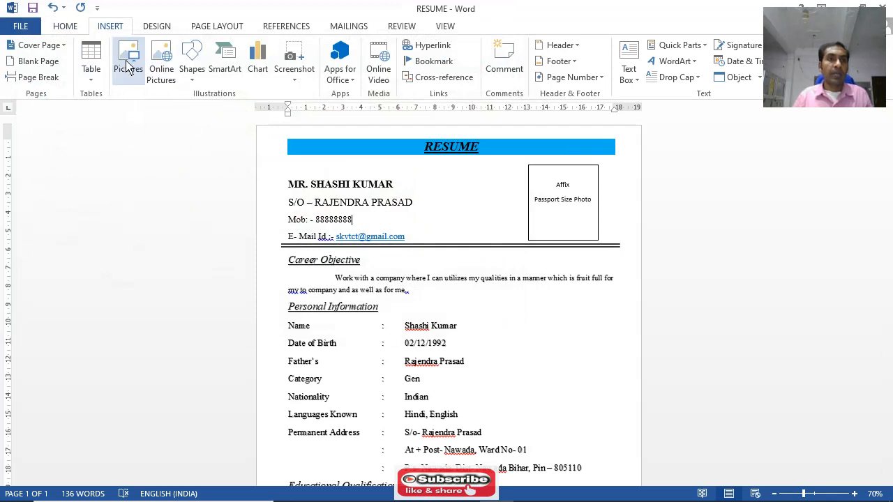
# Insert the picture "CORONA ALERT" from the Downloads folder at the end of the mobile number line
pyautogui.click(130, 69)
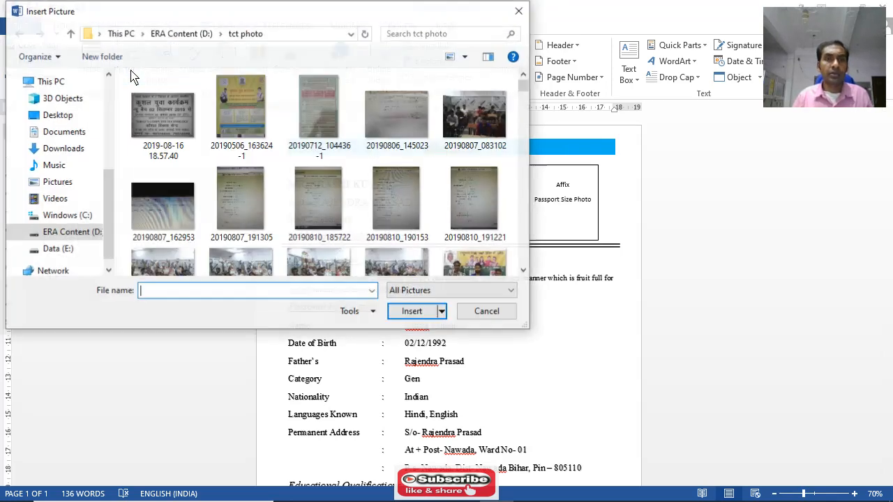
pyautogui.scroll(-1, 170, 166)
pyautogui.scroll(-1, 170, 166)
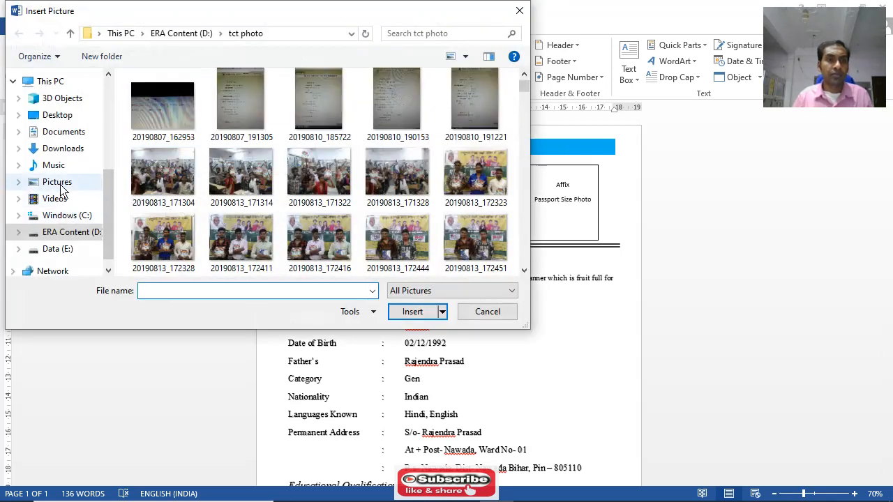
pyautogui.click(63, 183)
pyautogui.click(59, 167)
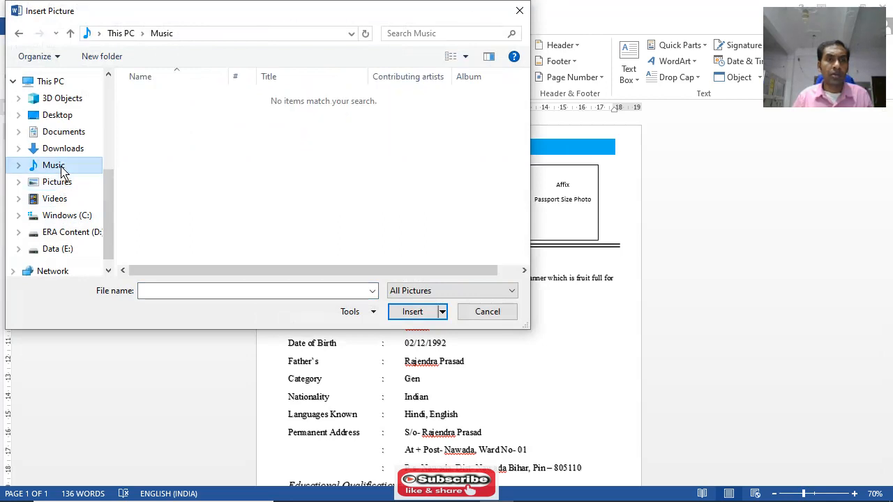
pyautogui.click(61, 155)
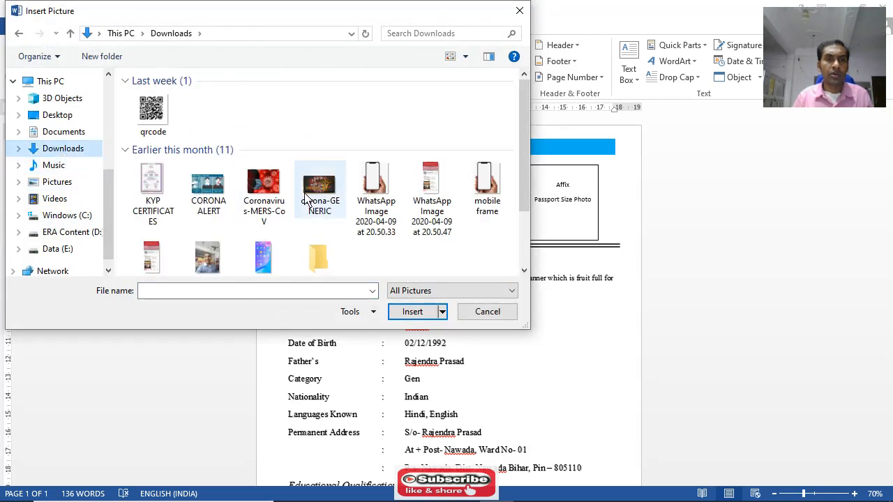
pyautogui.scroll(-1, 305, 200)
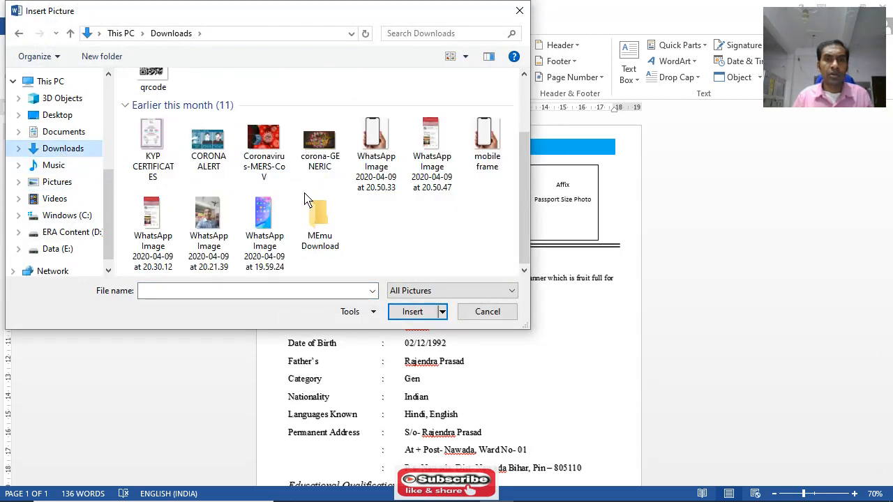
pyautogui.click(209, 148)
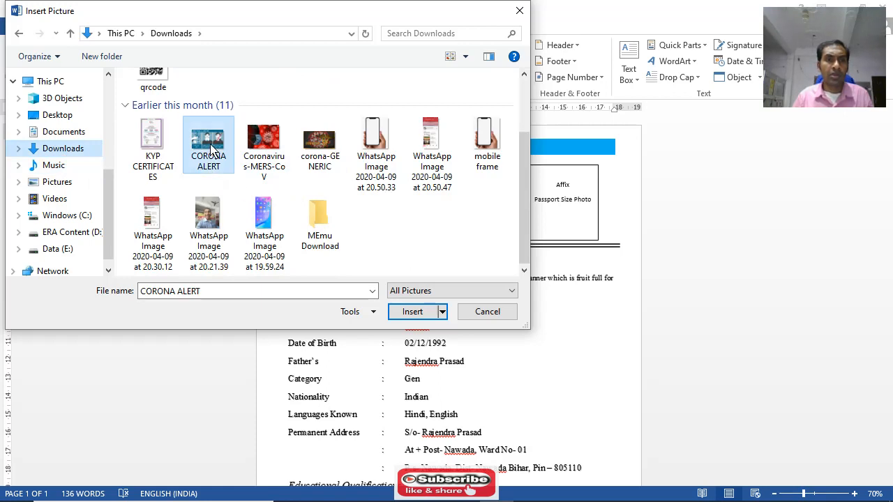
pyautogui.click(412, 312)
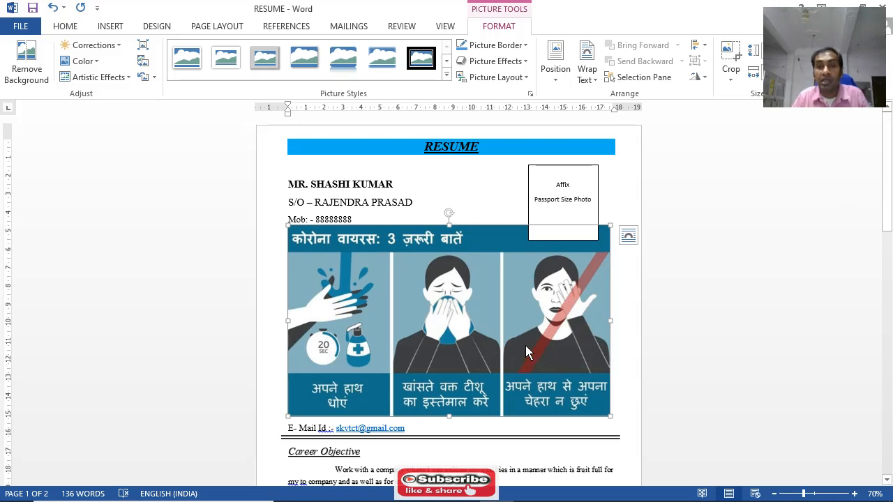
# Crop the inserted picture on all four sides to just the middle figure covering its mouth
pyautogui.click(732, 81)
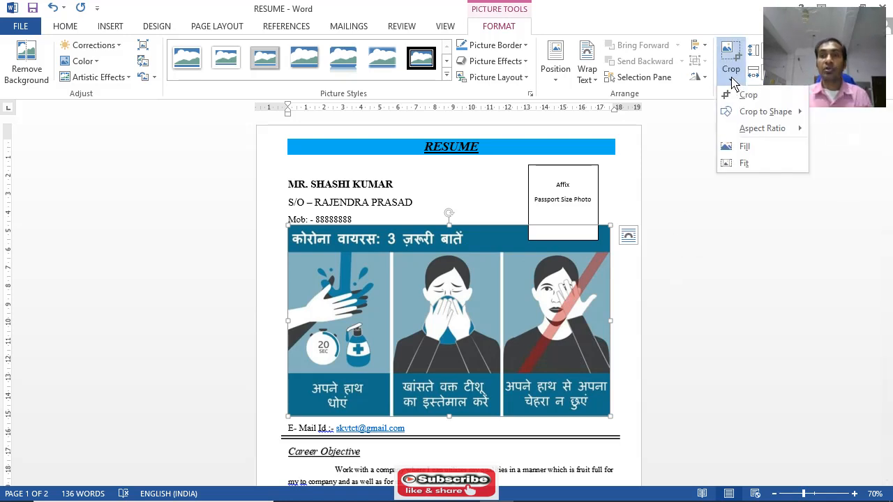
pyautogui.click(725, 94)
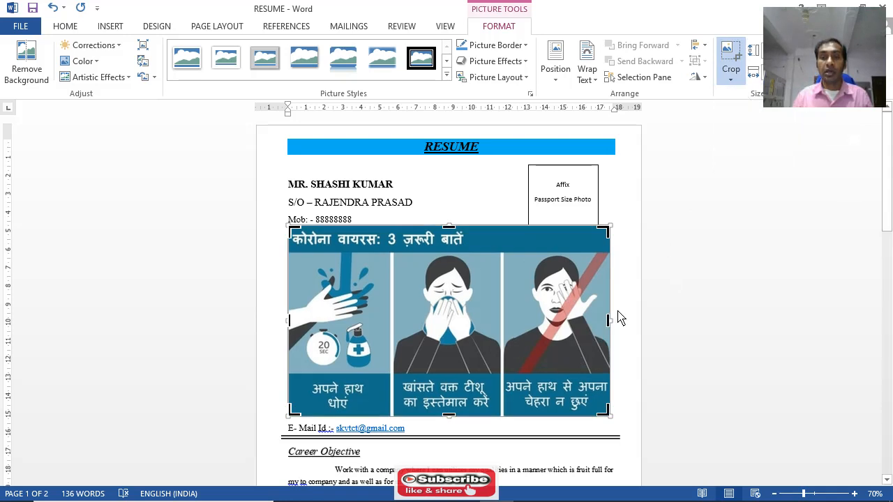
pyautogui.moveTo(609, 326); pyautogui.dragTo(503, 328)
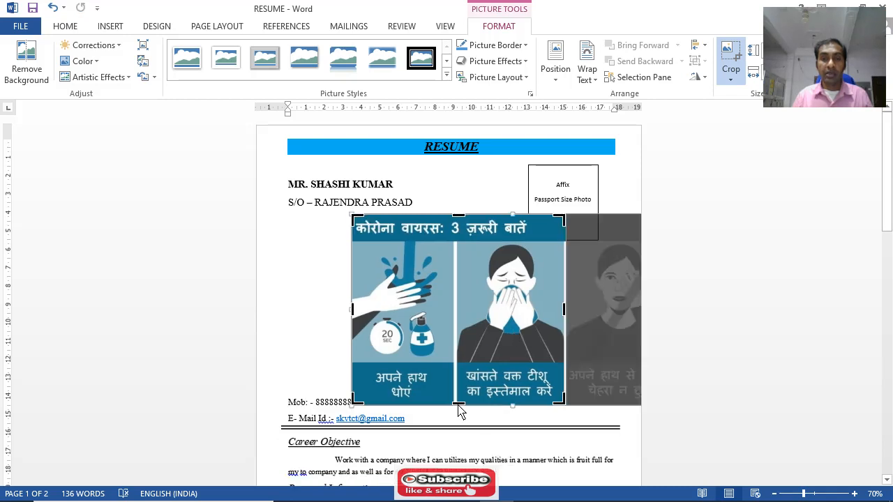
pyautogui.moveTo(460, 408); pyautogui.dragTo(466, 361)
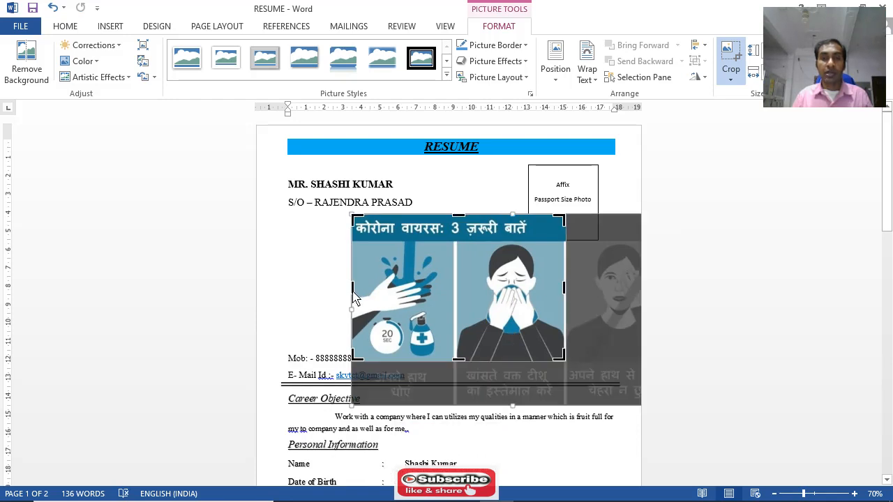
pyautogui.moveTo(354, 297); pyautogui.dragTo(458, 295)
pyautogui.moveTo(410, 222); pyautogui.dragTo(414, 272)
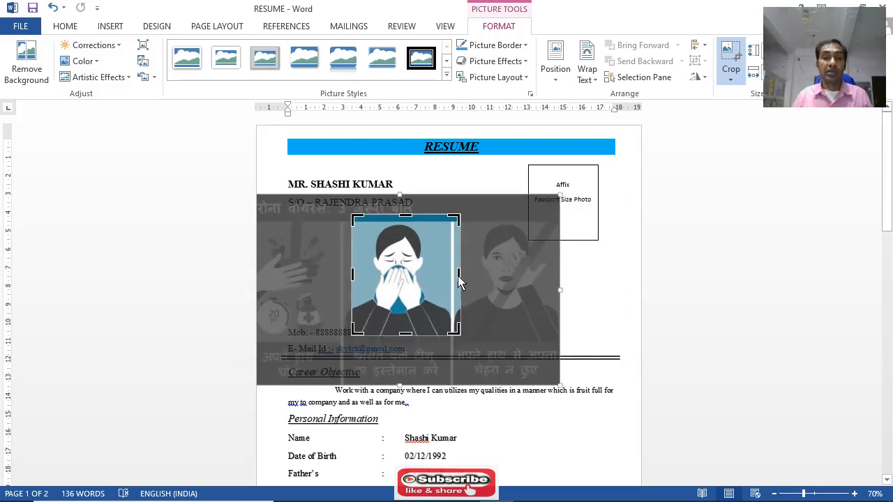
pyautogui.moveTo(461, 281); pyautogui.dragTo(453, 281)
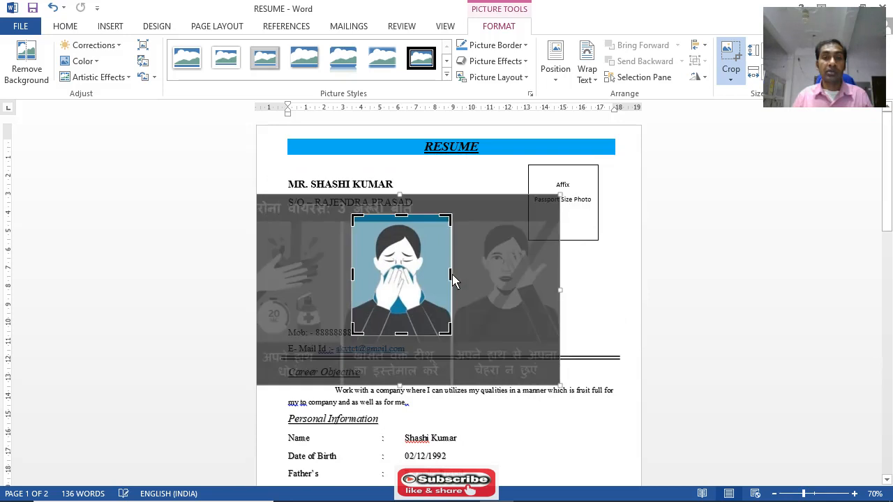
pyautogui.click(526, 254)
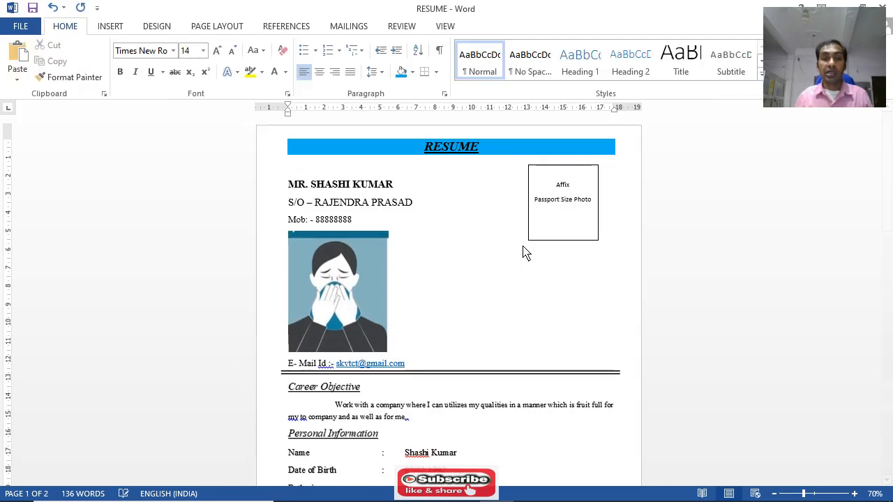
# Set the cropped picture's text wrapping to In Front of Text, and move and resize it to cover the passport photo box
pyautogui.click(356, 290)
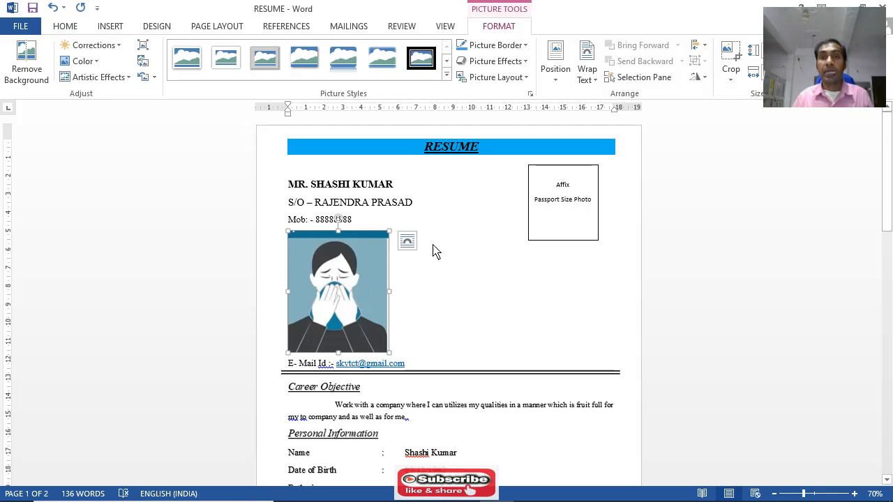
pyautogui.click(591, 85)
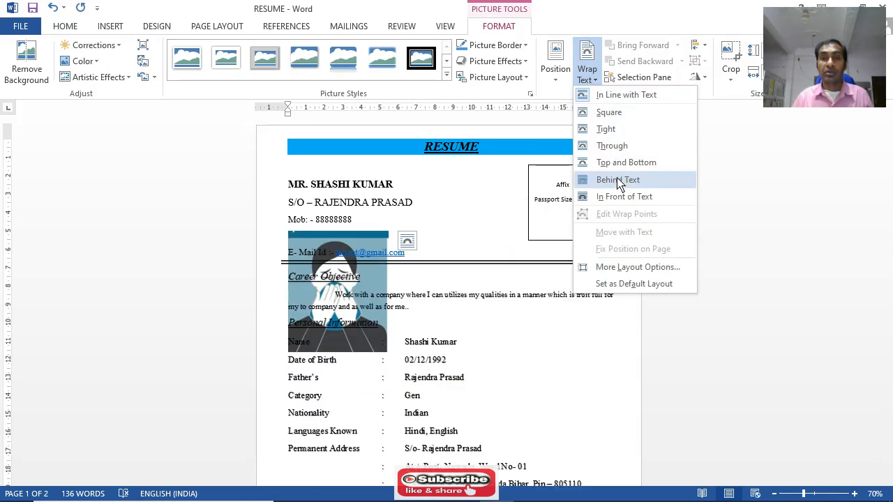
pyautogui.click(621, 197)
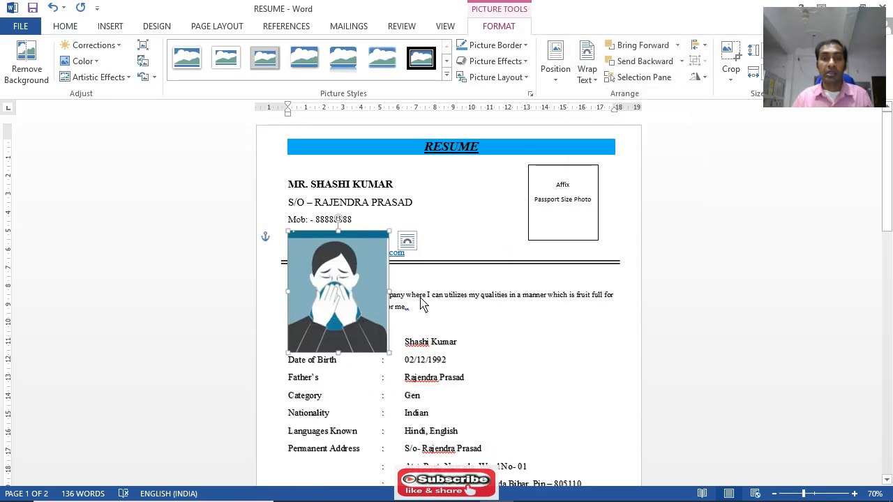
pyautogui.moveTo(356, 281); pyautogui.dragTo(579, 207)
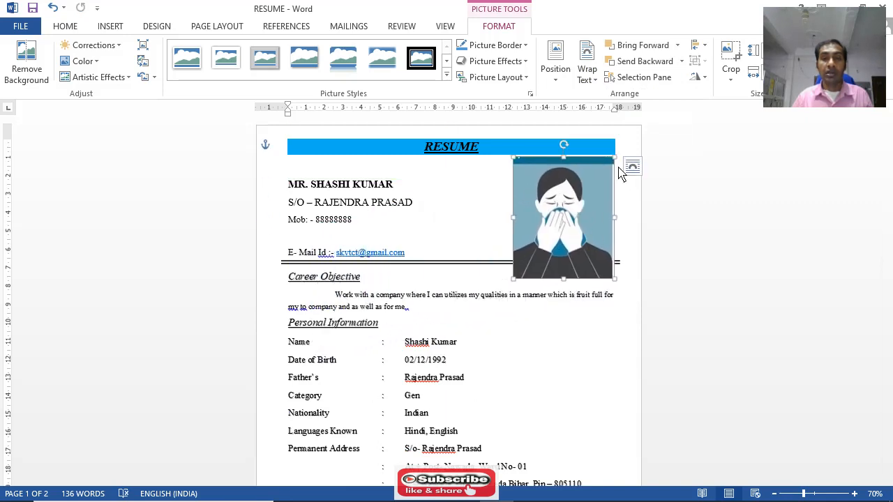
pyautogui.moveTo(617, 164); pyautogui.dragTo(552, 201)
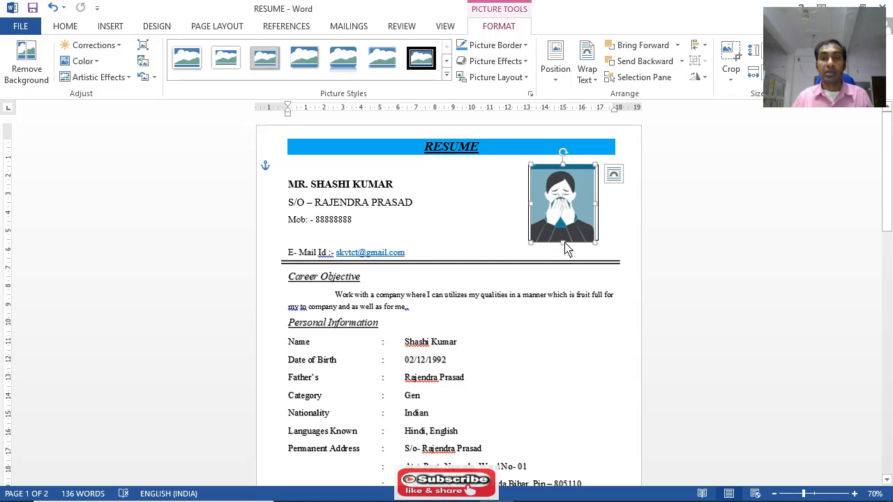
pyautogui.moveTo(564, 242); pyautogui.dragTo(601, 247)
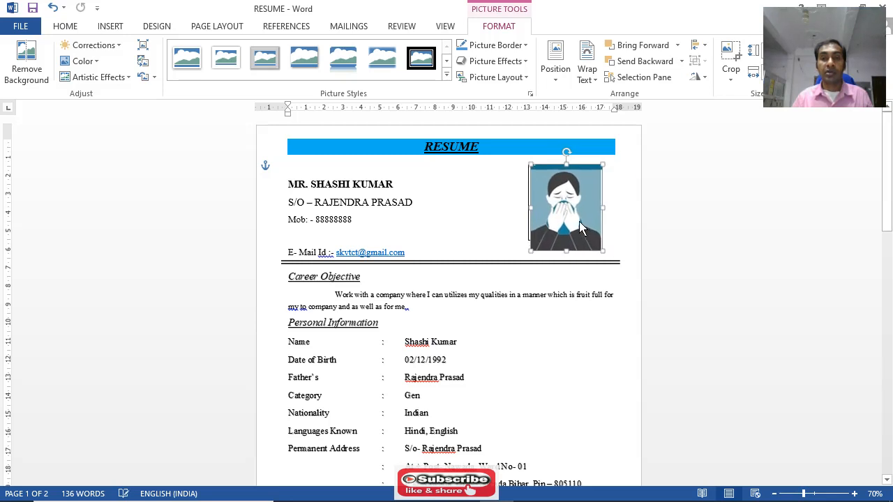
pyautogui.click(609, 242)
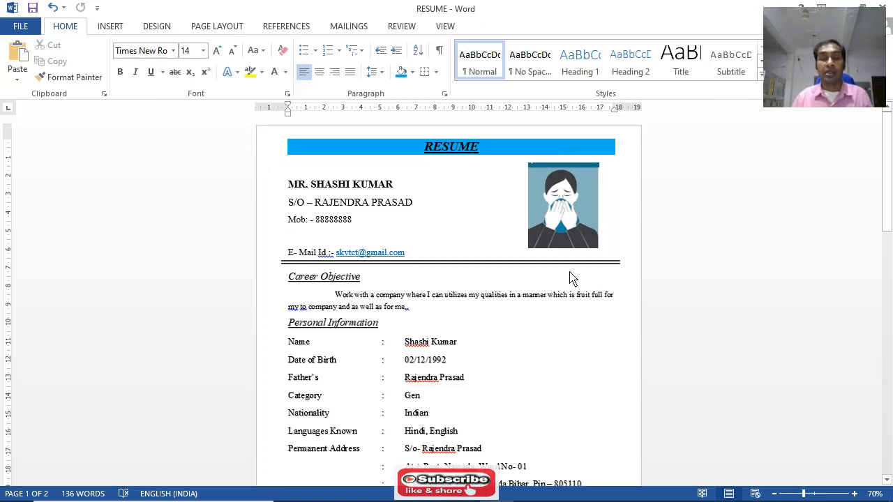
# Shrink the blank line just above the date line to font size 5
pyautogui.scroll(-10, 436, 295)
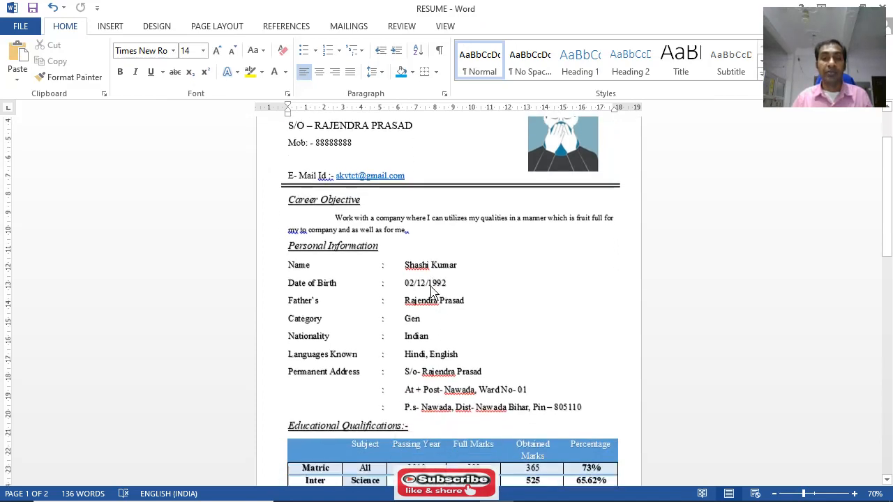
pyautogui.scroll(3, 445, 295)
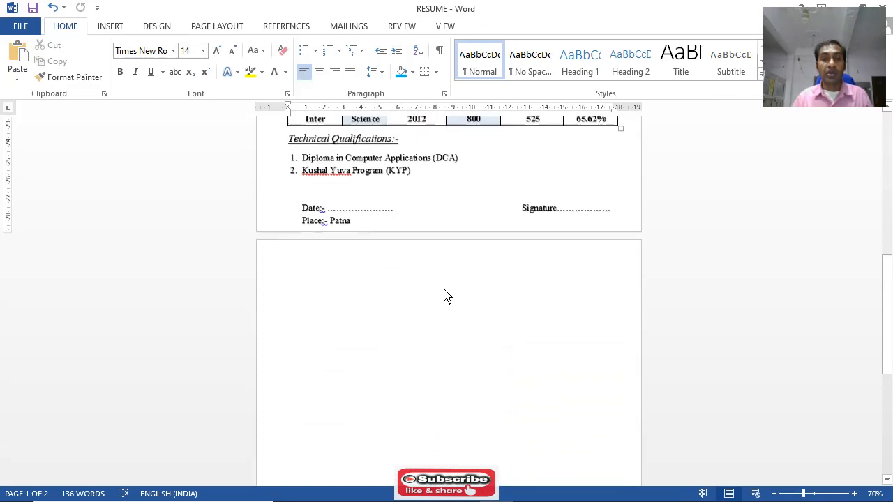
pyautogui.click(306, 221)
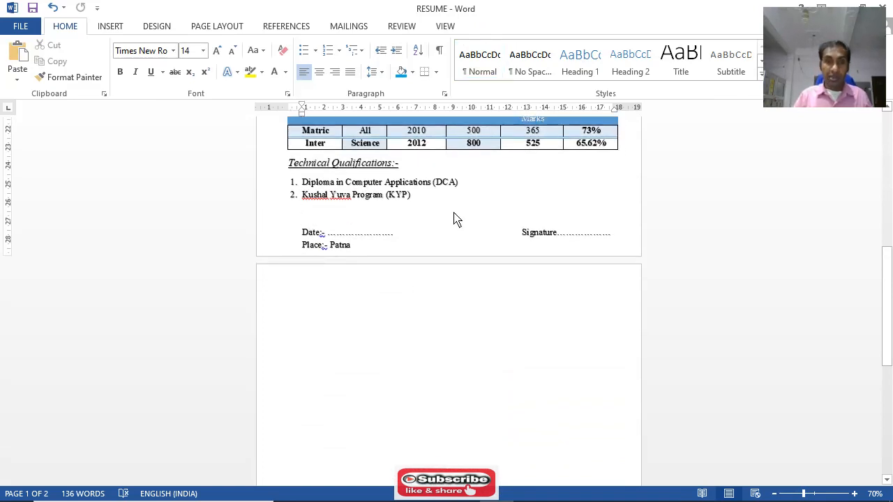
pyautogui.hotkey('ctrl', '[')
pyautogui.hotkey('ctrl', '[')
pyautogui.hotkey('ctrl', '[')
pyautogui.hotkey('ctrl', '[')
pyautogui.hotkey('ctrl', '[')
pyautogui.hotkey('ctrl', '[')
pyautogui.hotkey('ctrl', '[')
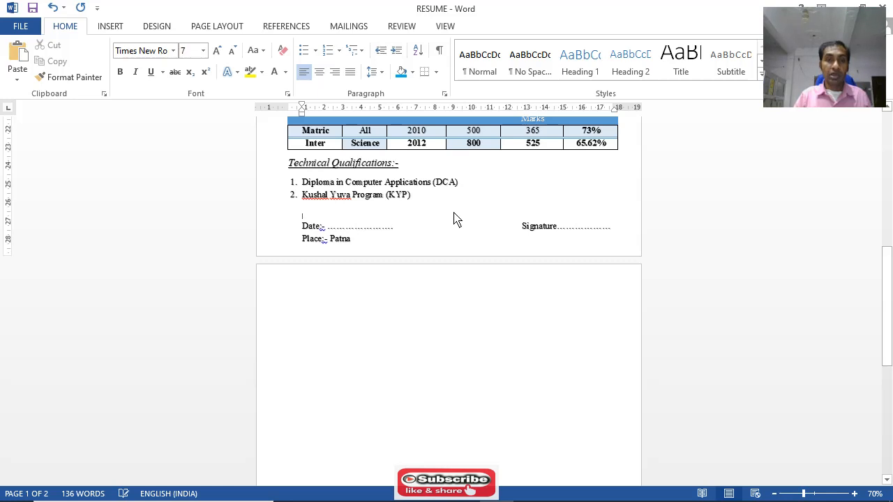
pyautogui.hotkey('ctrl', '[')
pyautogui.hotkey('ctrl', '[')
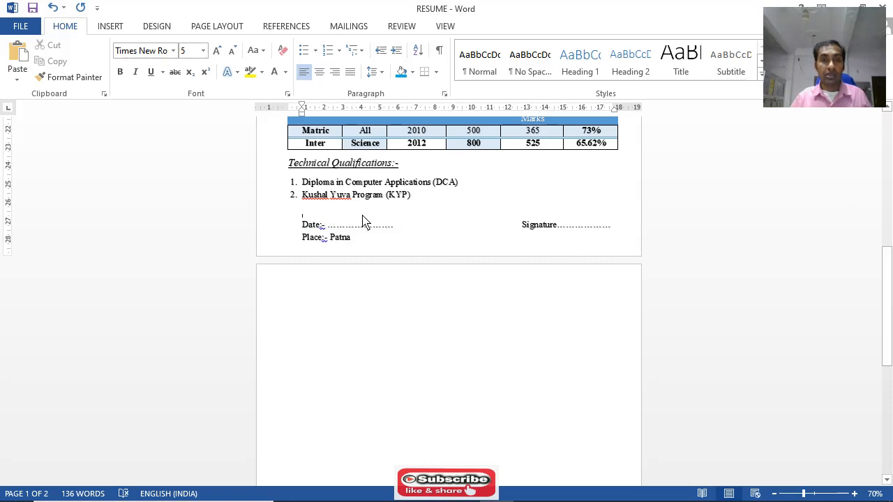
# Try to place the text cursor inside the blank line directly below the RESUME title
pyautogui.scroll(10, 391, 223)
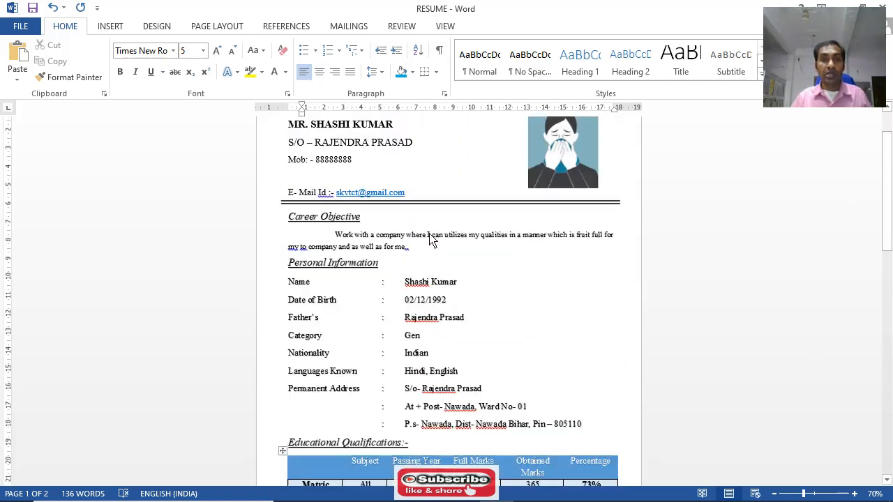
pyautogui.scroll(2, 431, 239)
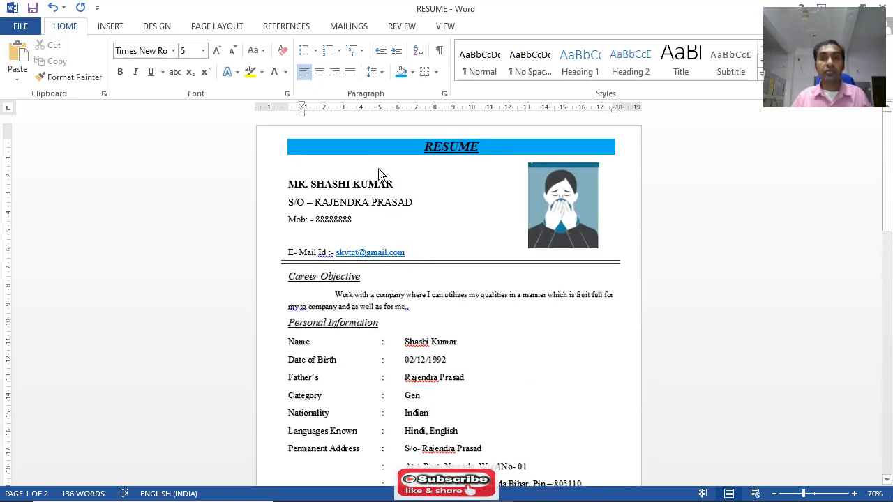
pyautogui.click(357, 167)
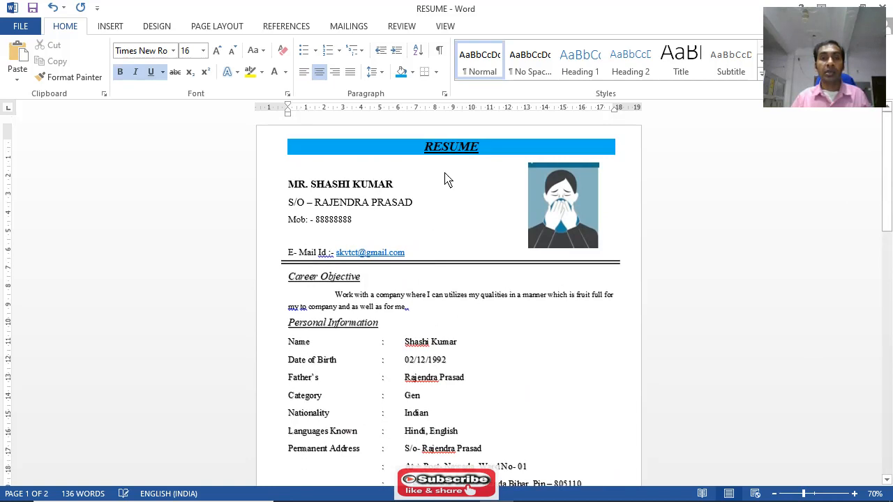
pyautogui.doubleClick(309, 164)
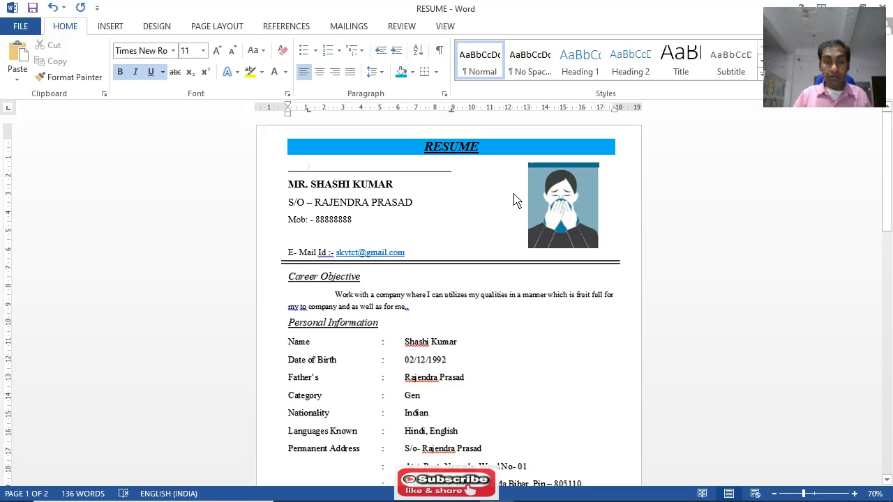
# Lower the photo's upper edge slightly so that it lines up with the photo box
pyautogui.click(552, 185)
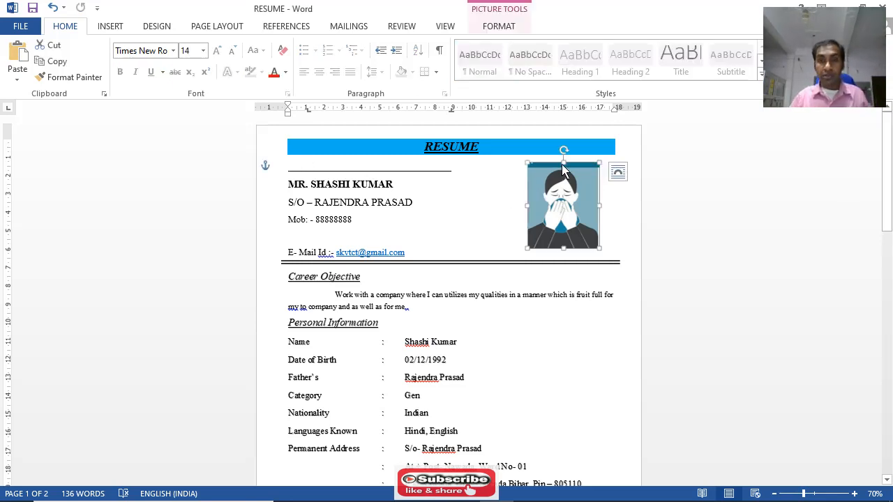
pyautogui.moveTo(564, 164); pyautogui.dragTo(564, 164)
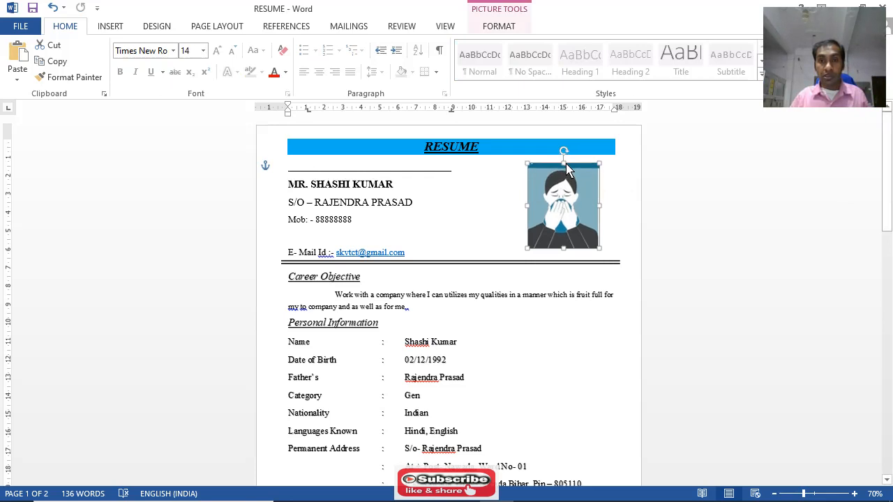
pyautogui.click(475, 218)
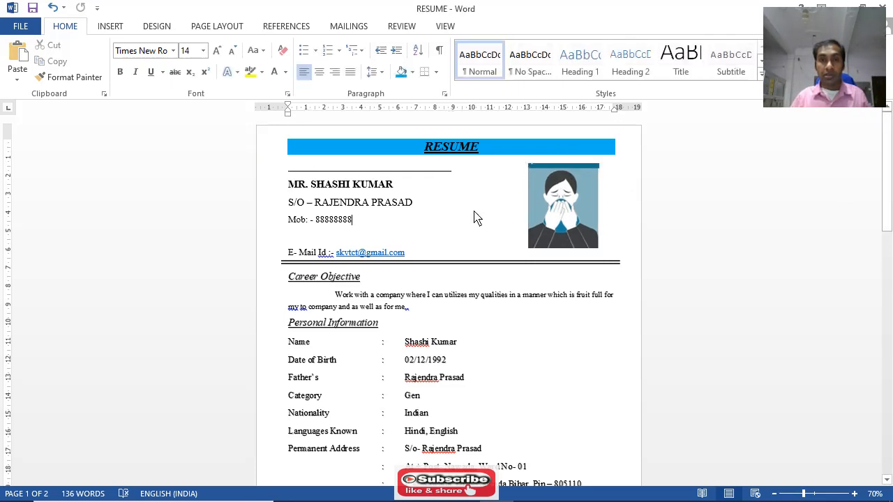
# Remove the underline from the blank line directly below the RESUME title
pyautogui.click(431, 175)
pyautogui.moveTo(466, 176); pyautogui.dragTo(286, 171)
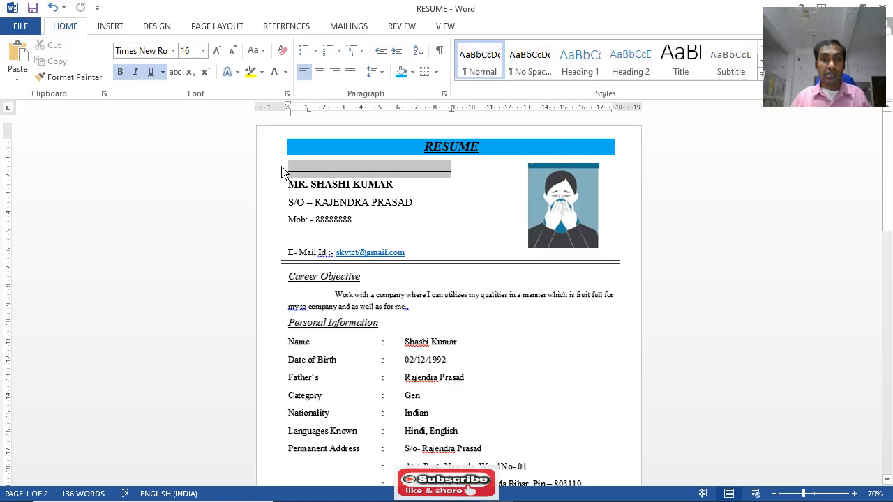
pyautogui.click(152, 75)
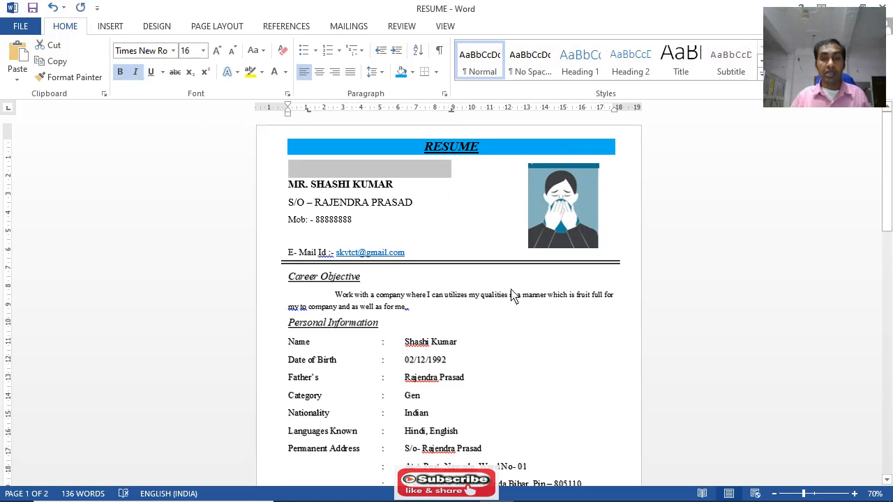
# Shrink the blank line between the mobile number and the e-mail line to font size 1
pyautogui.click(562, 361)
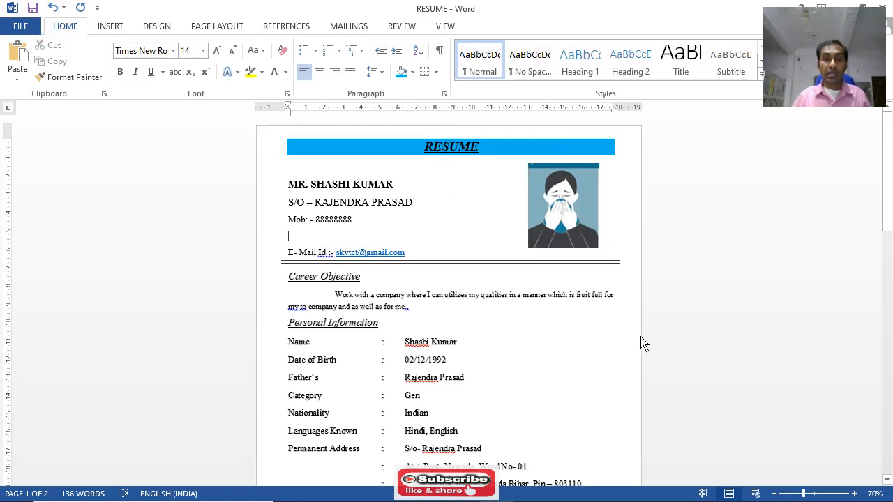
pyautogui.hotkey('ctrl', '[')
pyautogui.hotkey('ctrl', '[')
pyautogui.hotkey('ctrl', '[')
pyautogui.hotkey('ctrl', '[')
pyautogui.hotkey('ctrl', '[')
pyautogui.hotkey('ctrl', '[')
pyautogui.hotkey('ctrl', '[')
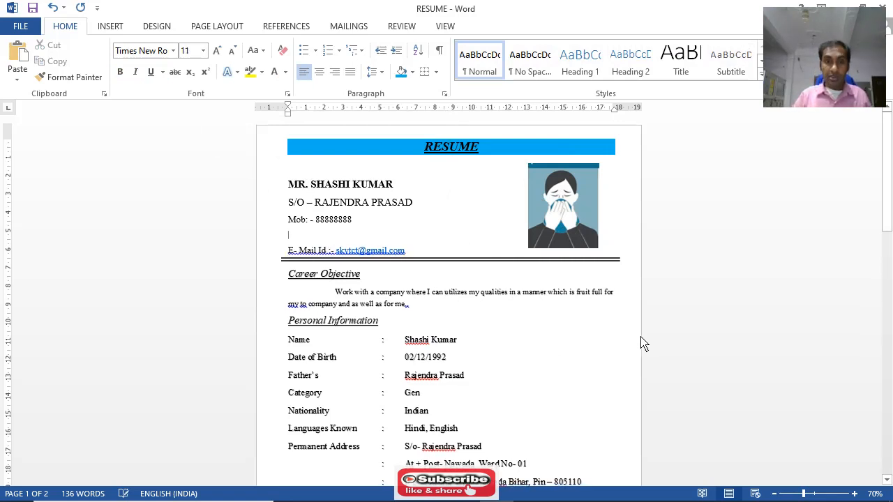
pyautogui.hotkey('ctrl', '[')
pyautogui.hotkey('ctrl', '[')
pyautogui.hotkey('ctrl', '[')
pyautogui.hotkey('ctrl', '[')
pyautogui.hotkey('ctrl', '[')
pyautogui.hotkey('ctrl', '[')
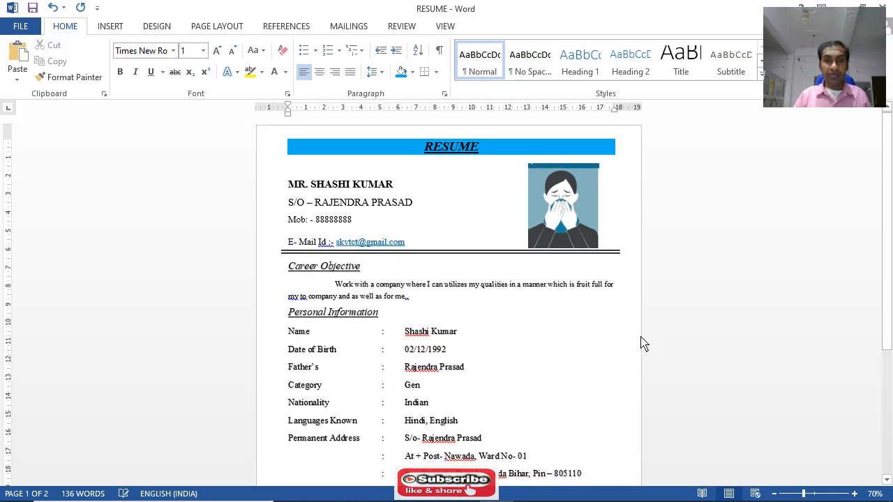
# Check the resume down to the date and place lines, and save the document
pyautogui.scroll(-2, 413, 299)
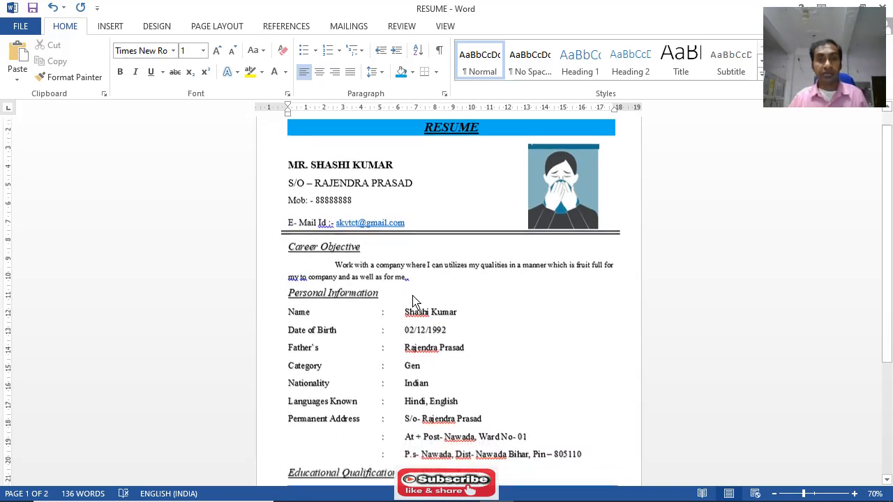
pyautogui.scroll(-6, 424, 294)
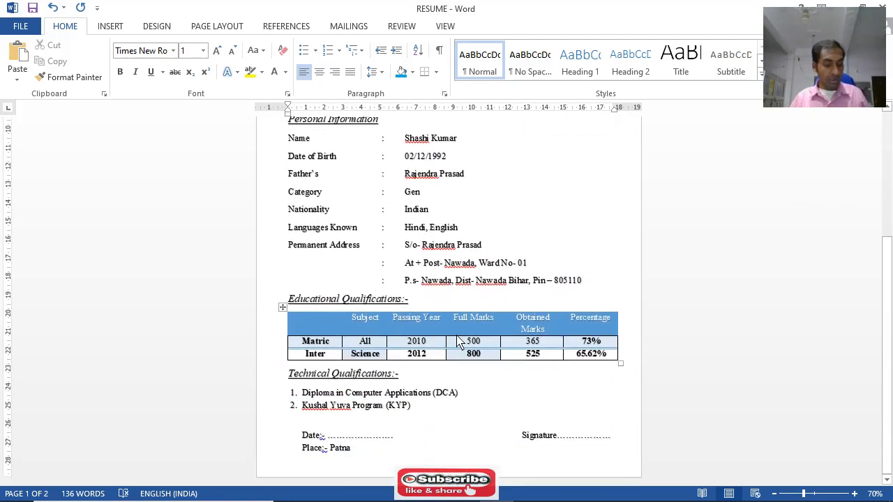
pyautogui.click(32, 9)
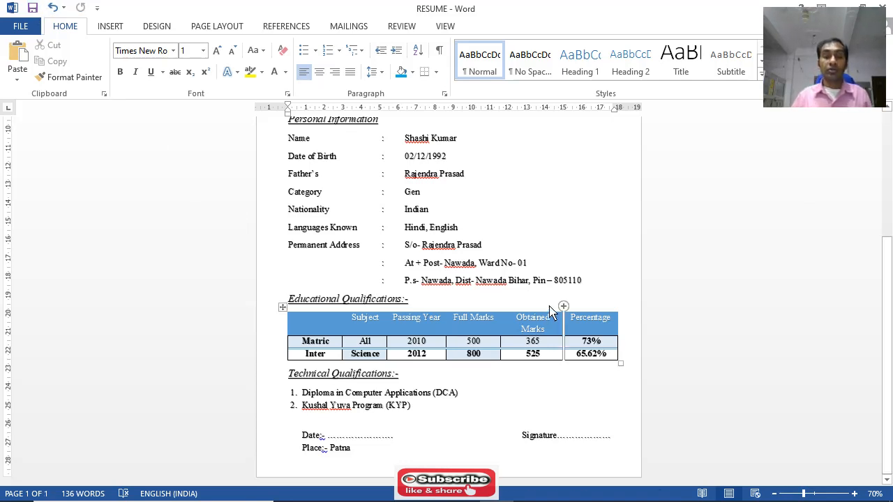
# Try to print one copy of the resume with Microsoft Print to PDF, cancelling the save of the output file
pyautogui.scroll(8, 535, 301)
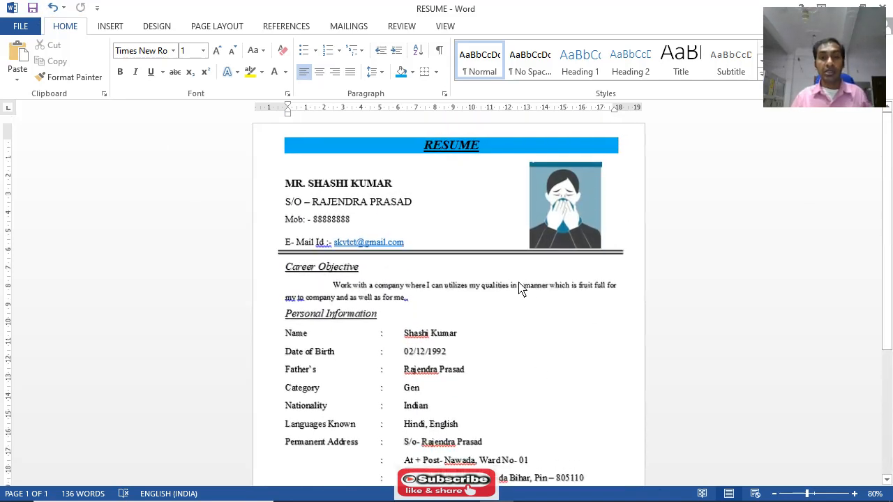
pyautogui.scroll(3, 520, 289)
pyautogui.scroll(-10, 489, 268)
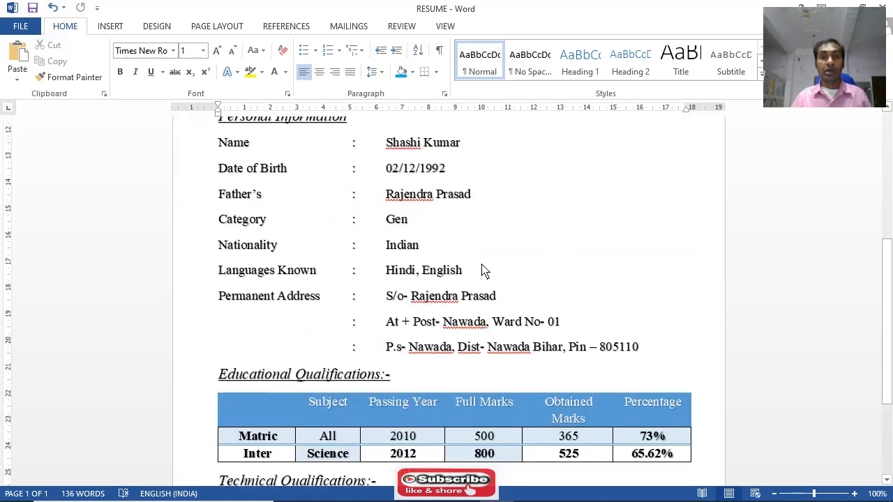
pyautogui.scroll(9, 483, 272)
pyautogui.scroll(1, 481, 273)
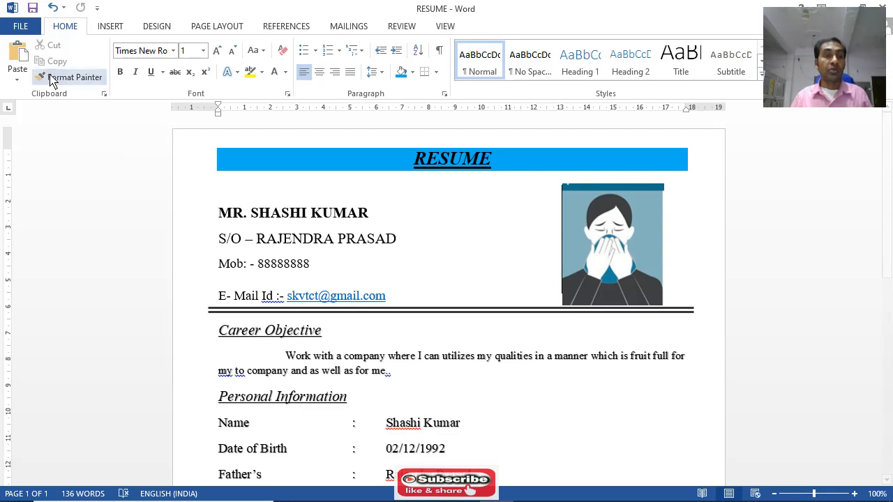
pyautogui.click(21, 28)
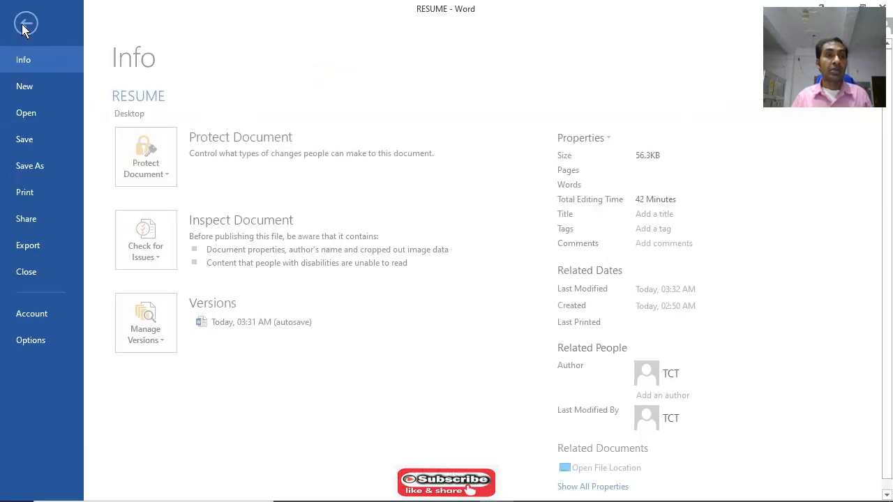
pyautogui.click(30, 202)
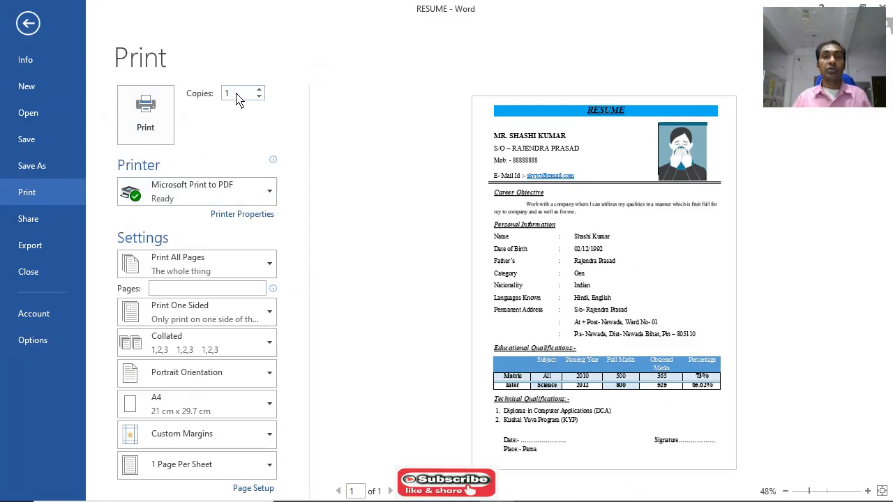
pyautogui.click(147, 115)
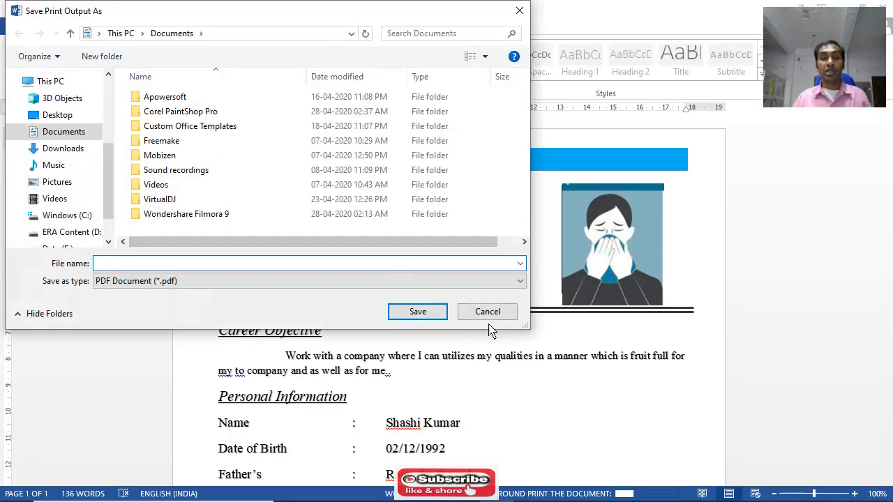
pyautogui.click(490, 312)
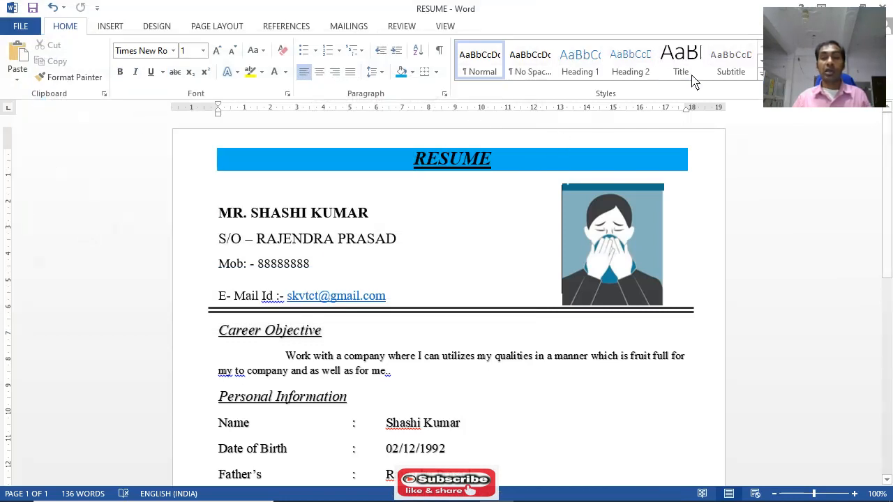
# Restore the maximized document window to its smaller size
pyautogui.doubleClick(597, 18)
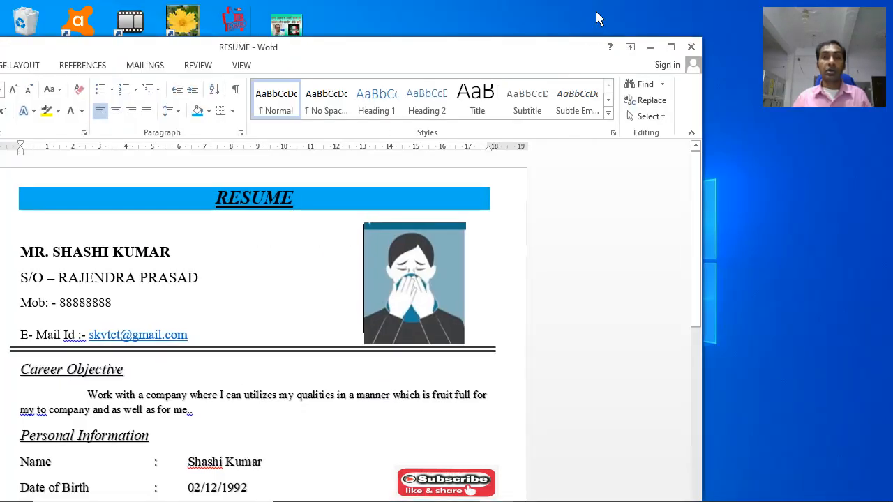
# Close the resume document and refresh the desktop
pyautogui.click(691, 47)
pyautogui.rightClick(482, 113)
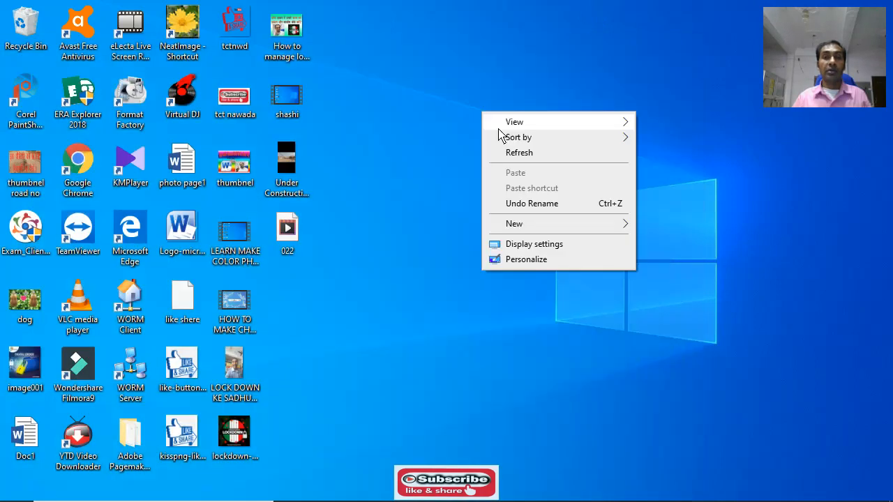
pyautogui.click(513, 152)
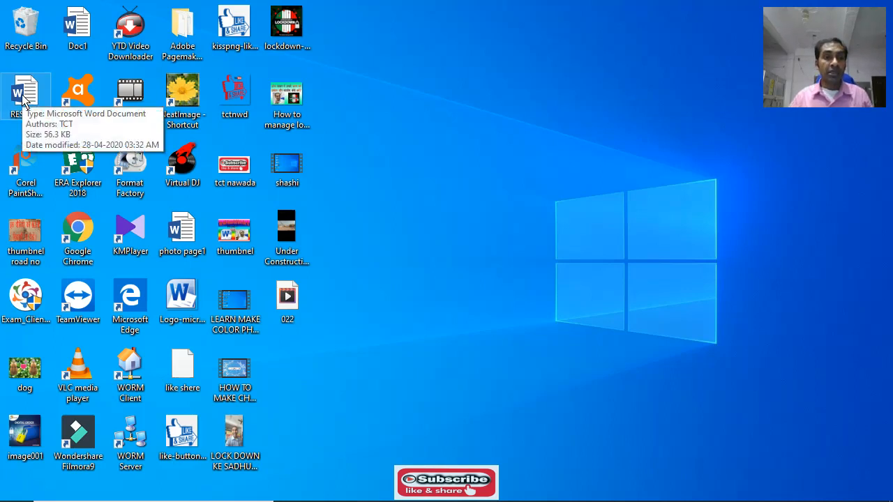
# Reopen the RESUME document from the desktop, view it in a maximized window, and close it again
pyautogui.doubleClick(23, 100)
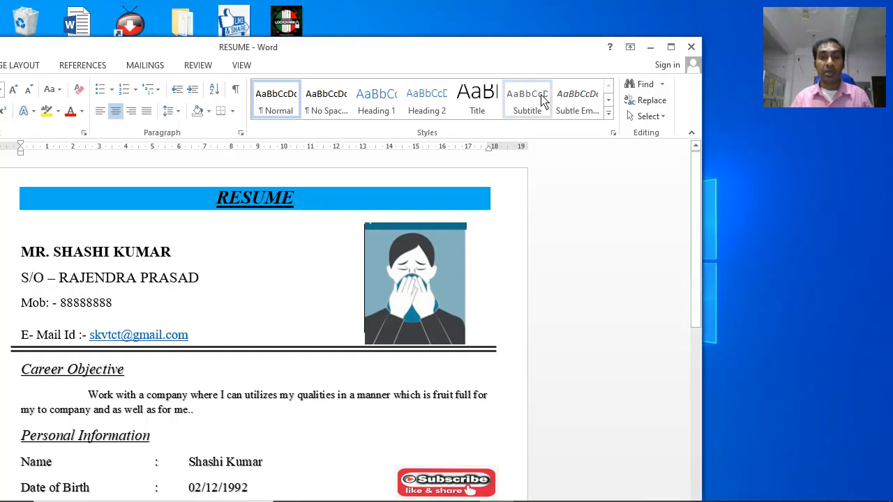
pyautogui.click(671, 47)
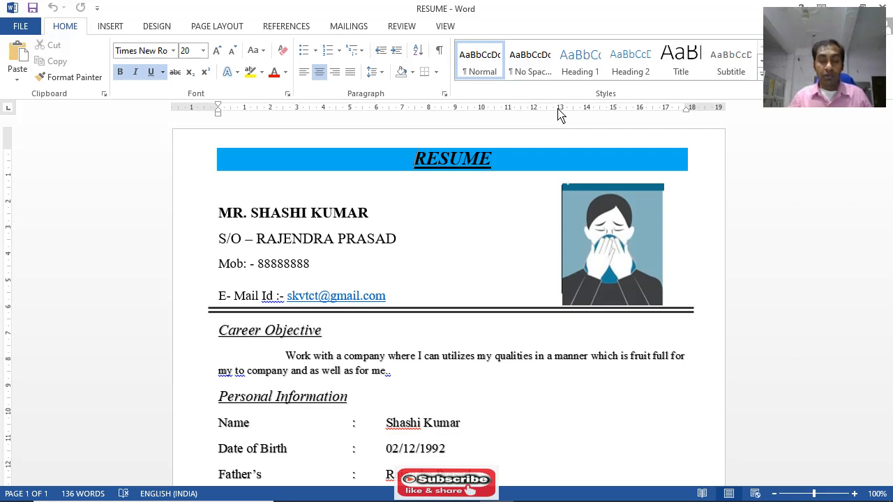
pyautogui.doubleClick(597, 15)
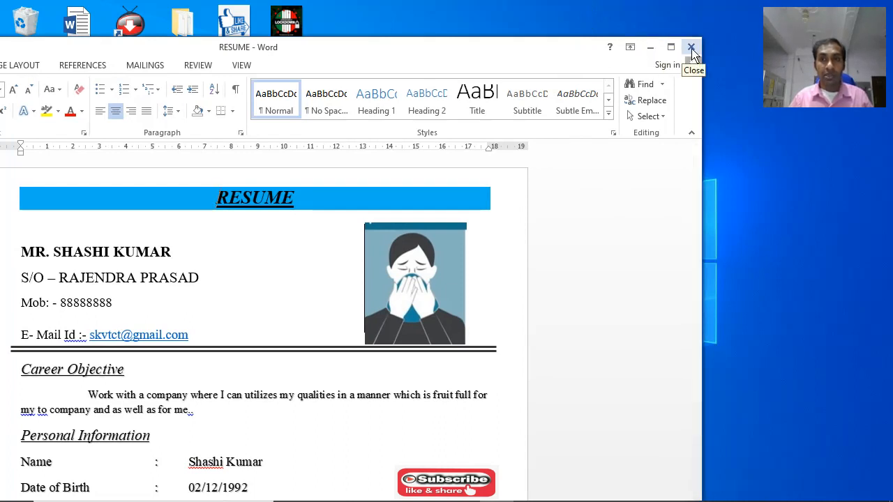
pyautogui.click(692, 49)
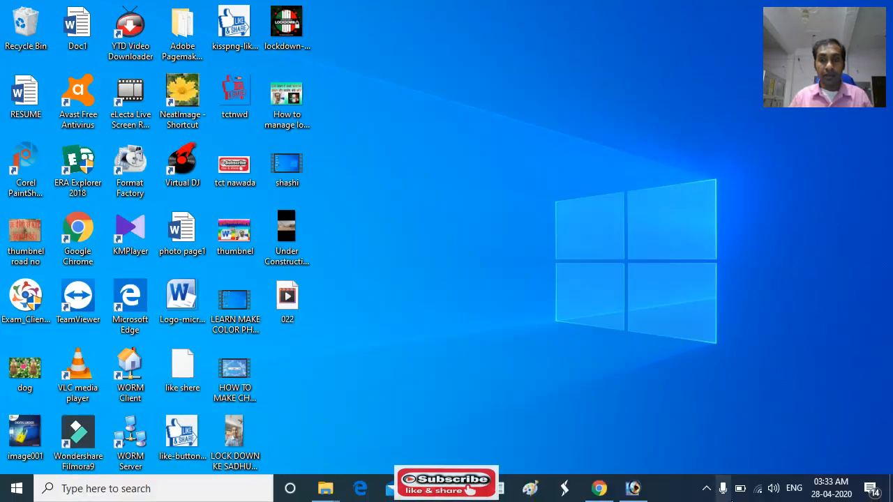
pyautogui.click(707, 489)
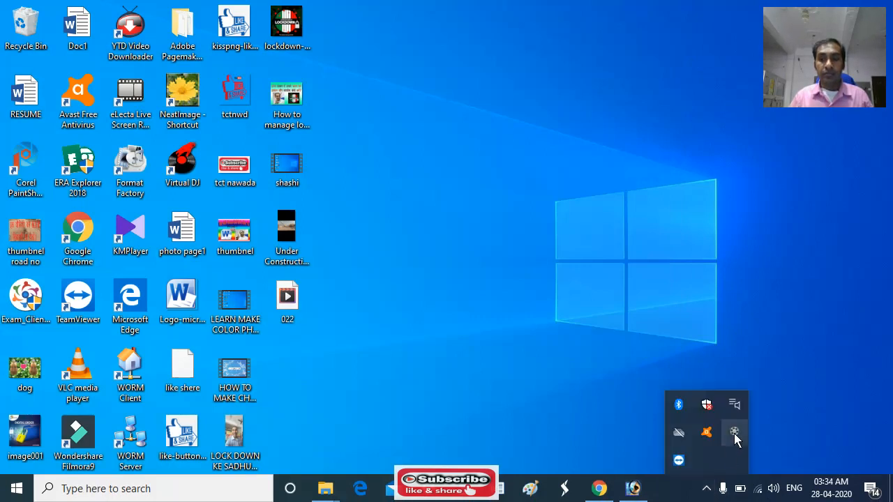